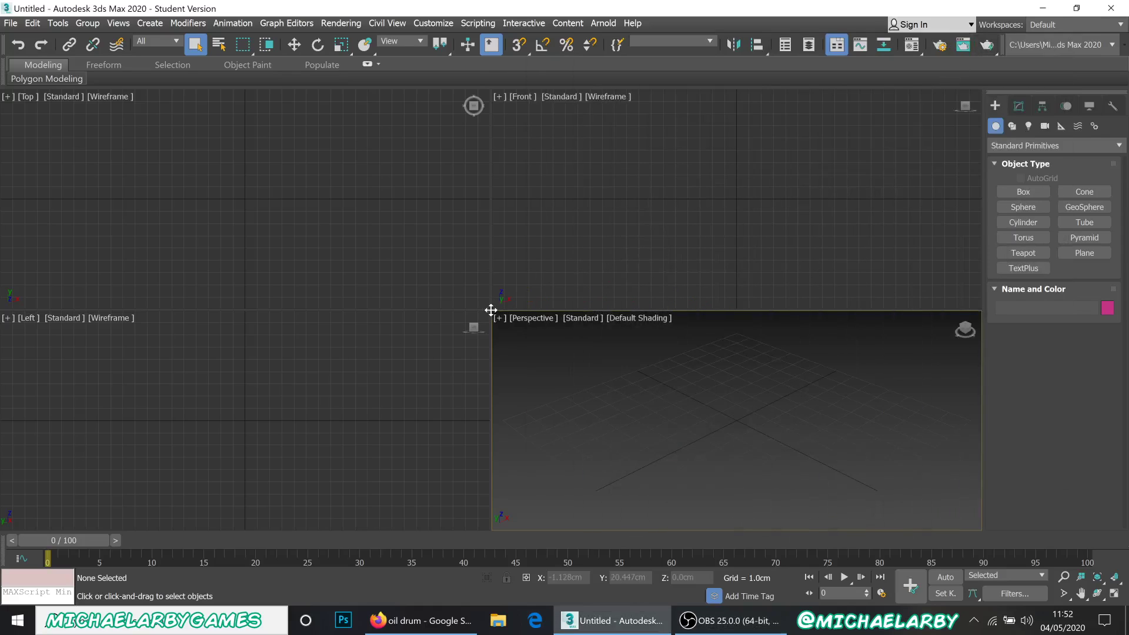
# - Enlarge the Perspective viewport and create a cylinder near the grid centre, about 1.85 cm in radius and 4.04 cm high
pyautogui.moveTo(490, 310); pyautogui.dragTo(227, 168)
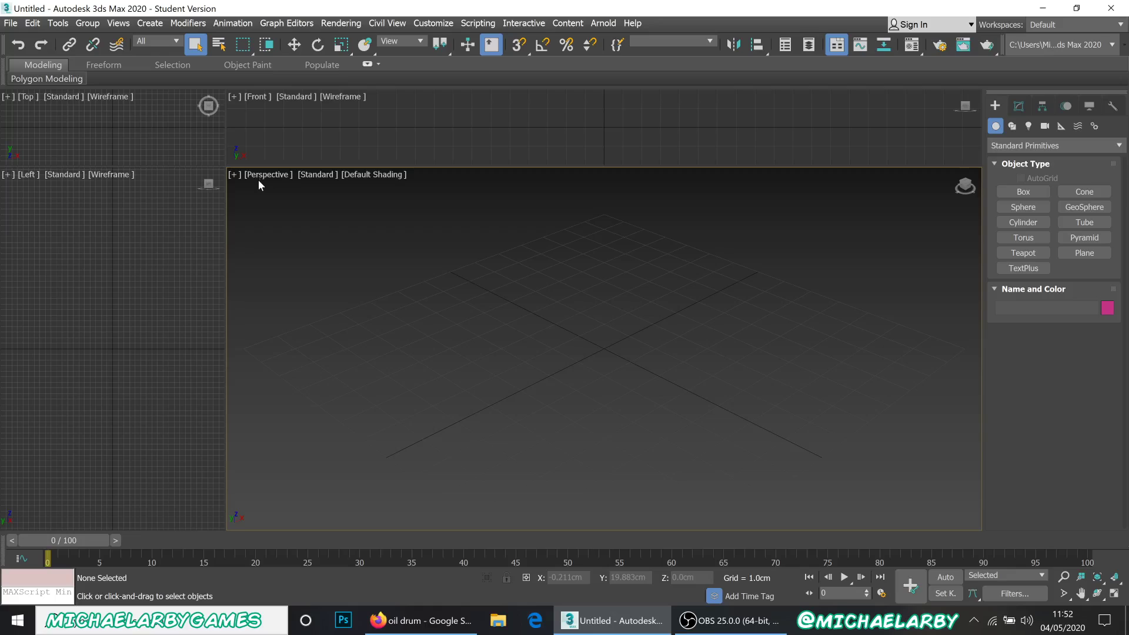
pyautogui.click(1024, 223)
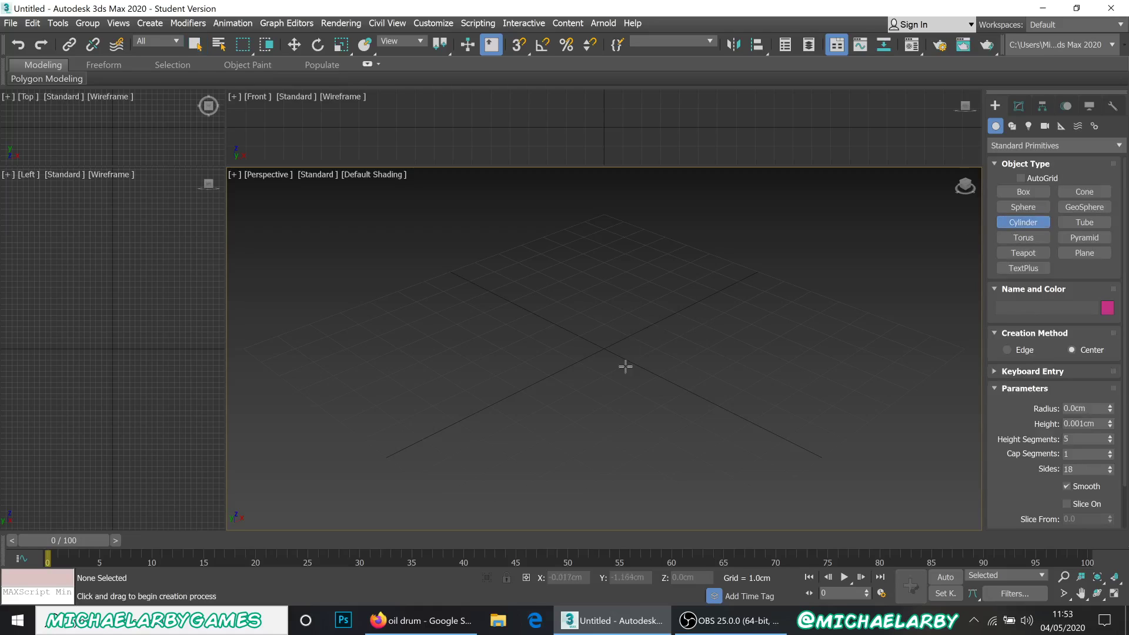
pyautogui.moveTo(565, 347); pyautogui.dragTo(615, 370)
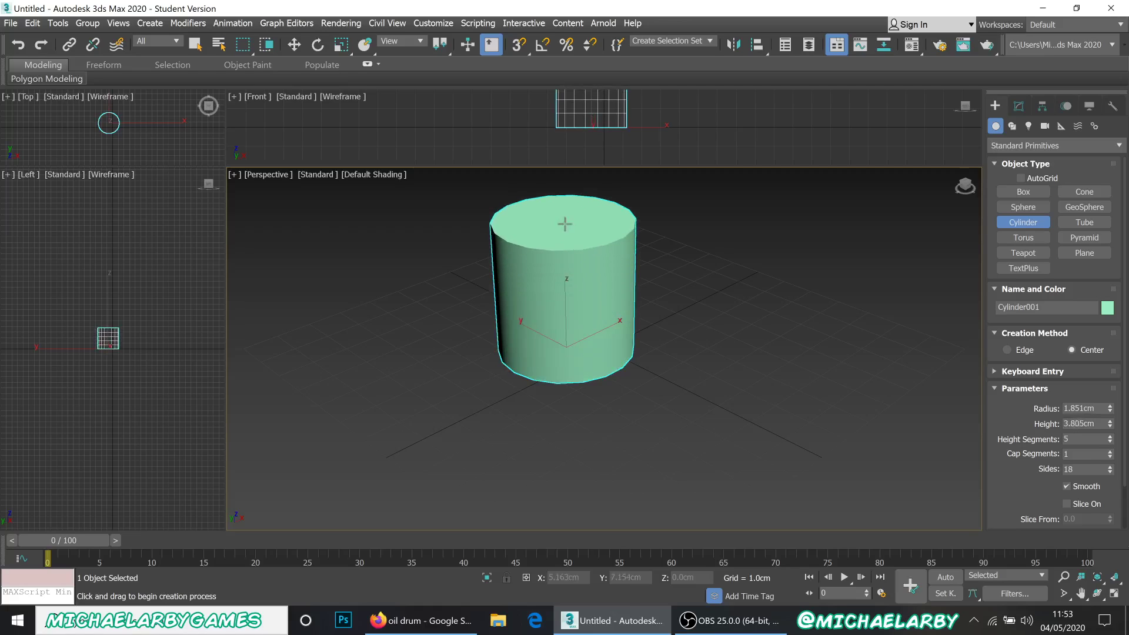
pyautogui.scroll(-2, 641, 310)
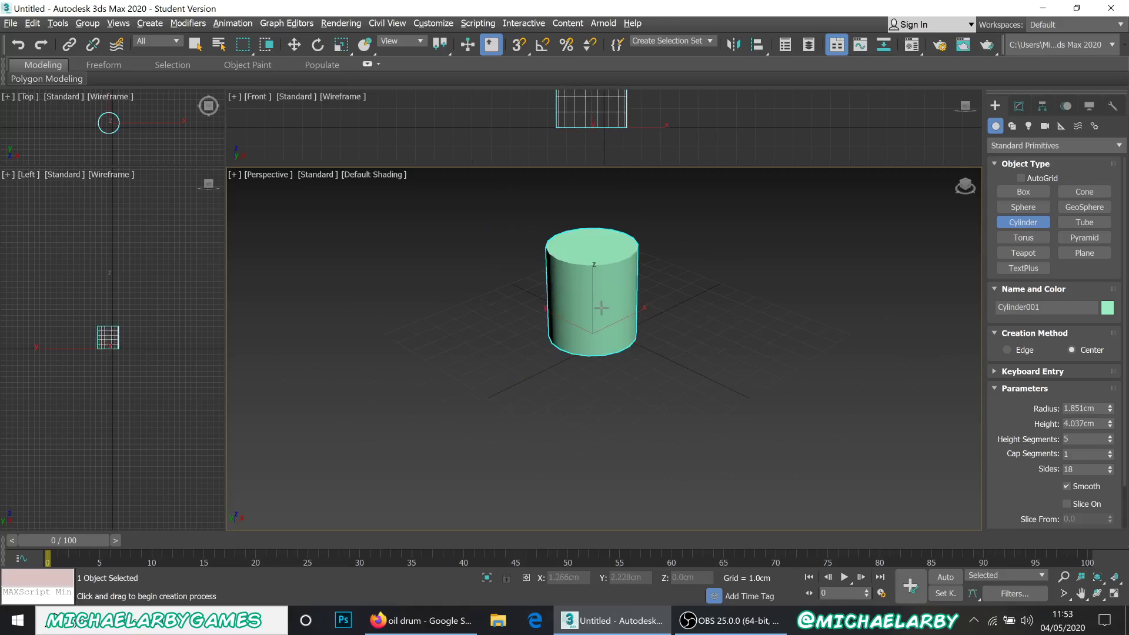
pyautogui.moveTo(602, 308); pyautogui.dragTo(588, 361, button='middle')
pyautogui.scroll(2, 588, 361)
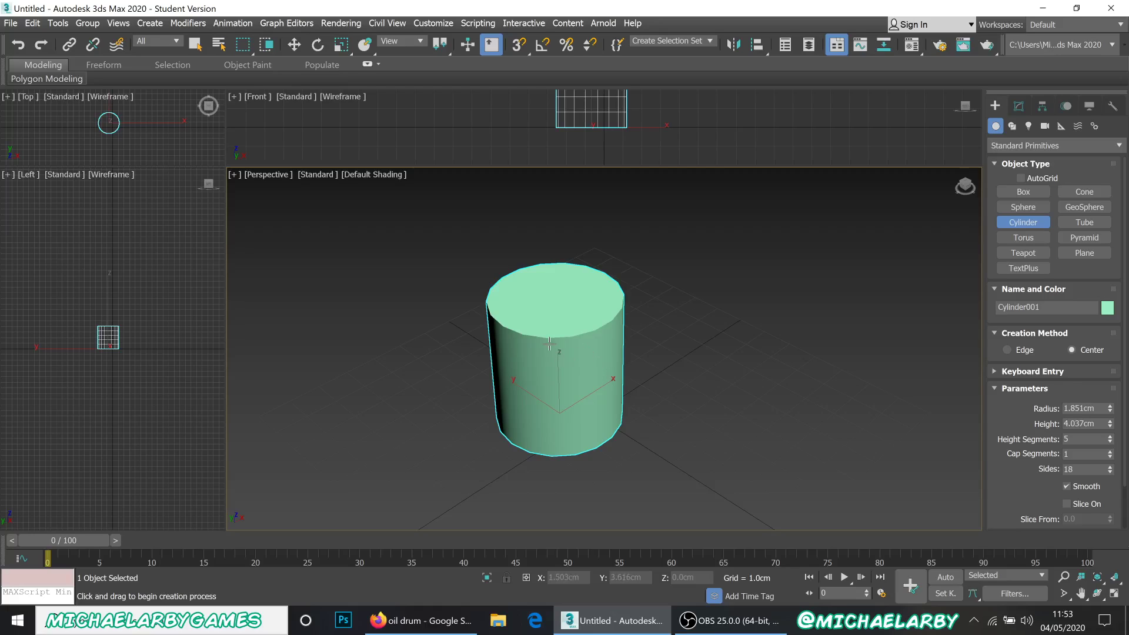
pyautogui.scroll(-2, 549, 343)
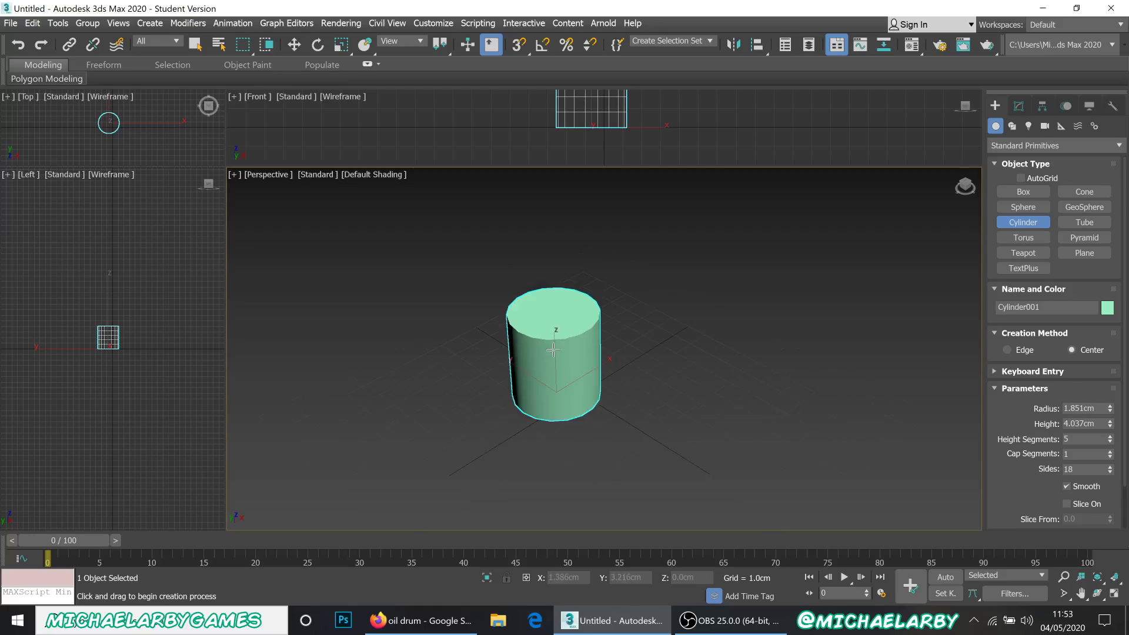
# - Switch to Firefox and examine the oil drum reference images and the drum's standard dimensions in the Wikipedia article
pyautogui.click(452, 624)
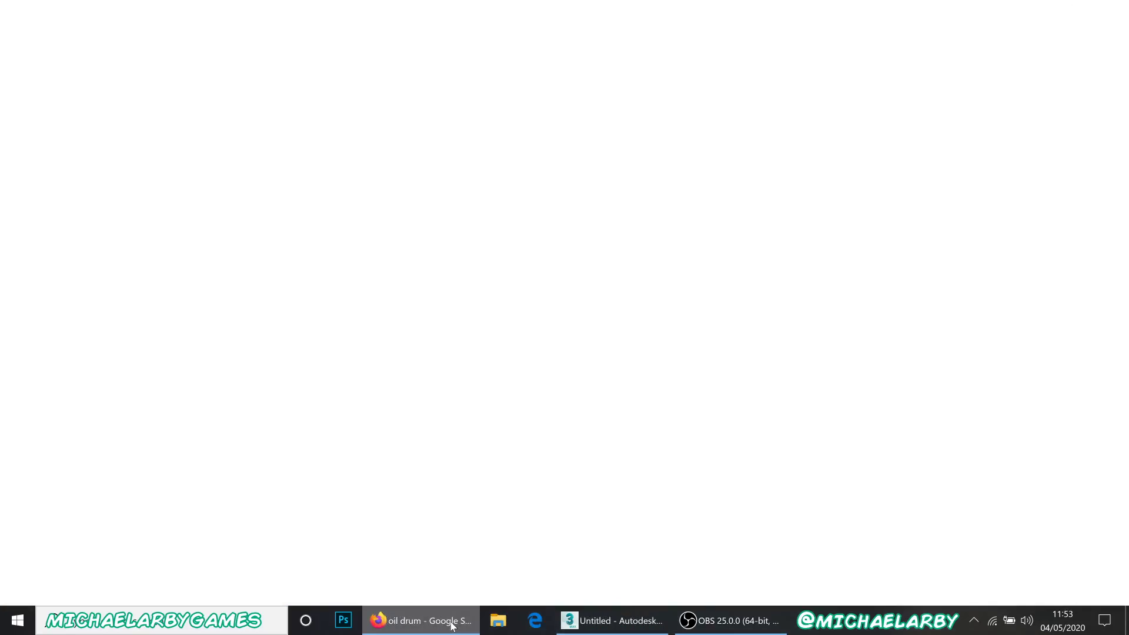
pyautogui.scroll(6, 374, 317)
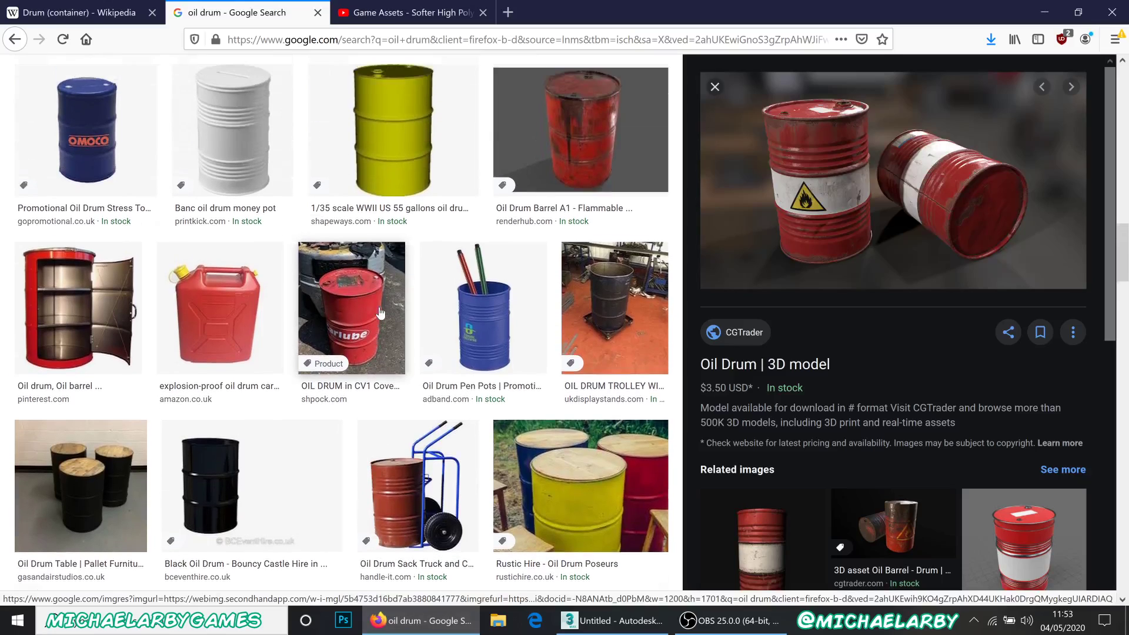
pyautogui.scroll(6, 380, 312)
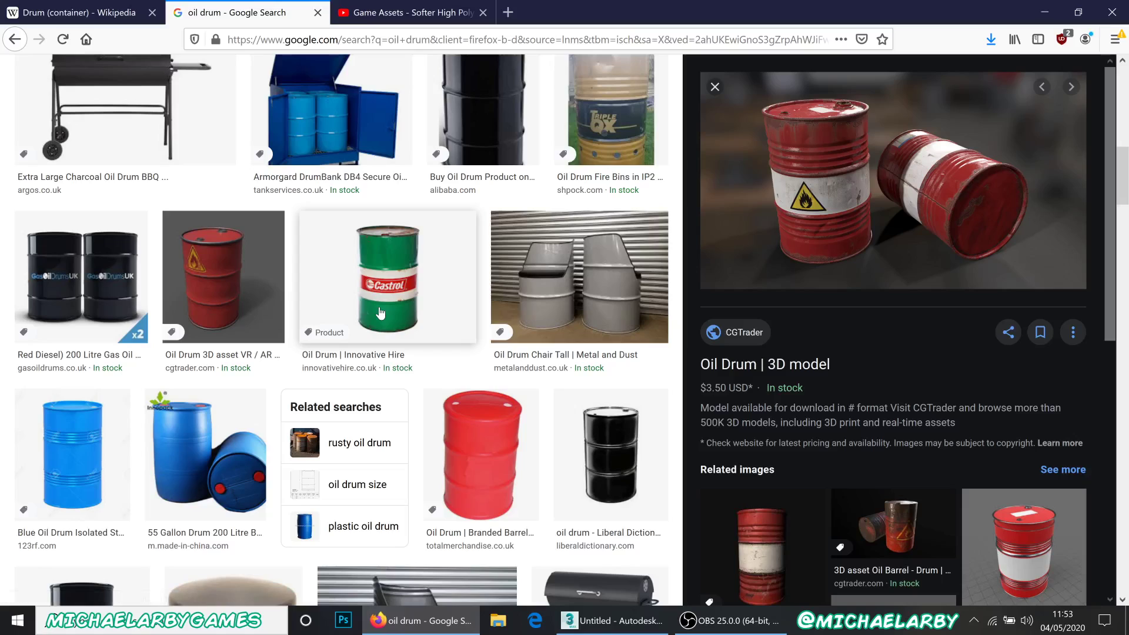
pyautogui.click(397, 283)
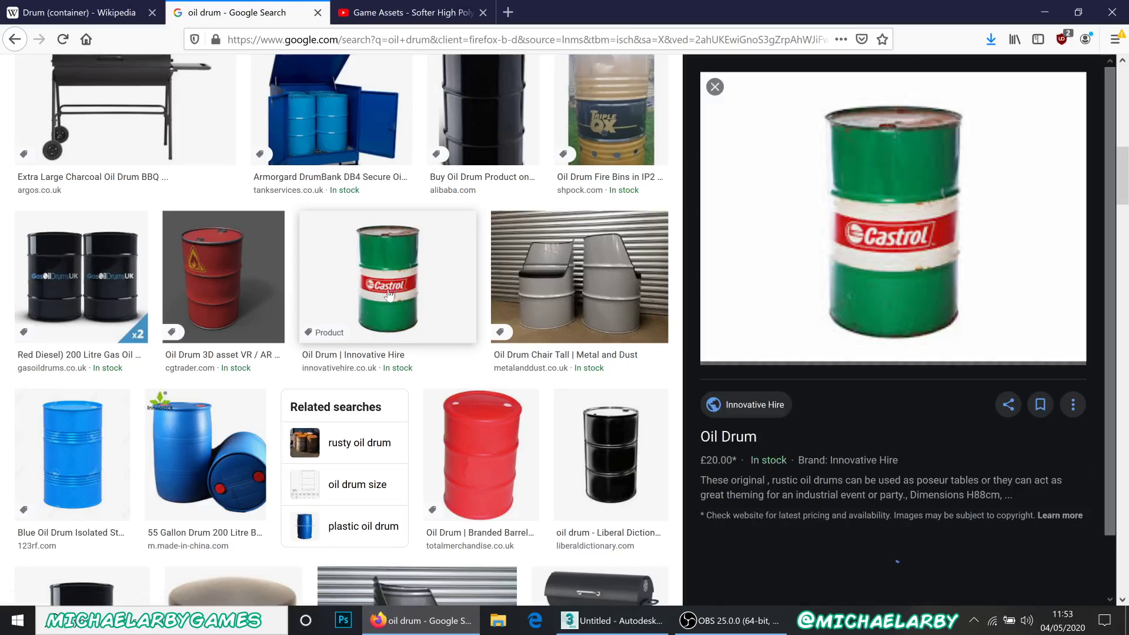
pyautogui.scroll(4, 397, 283)
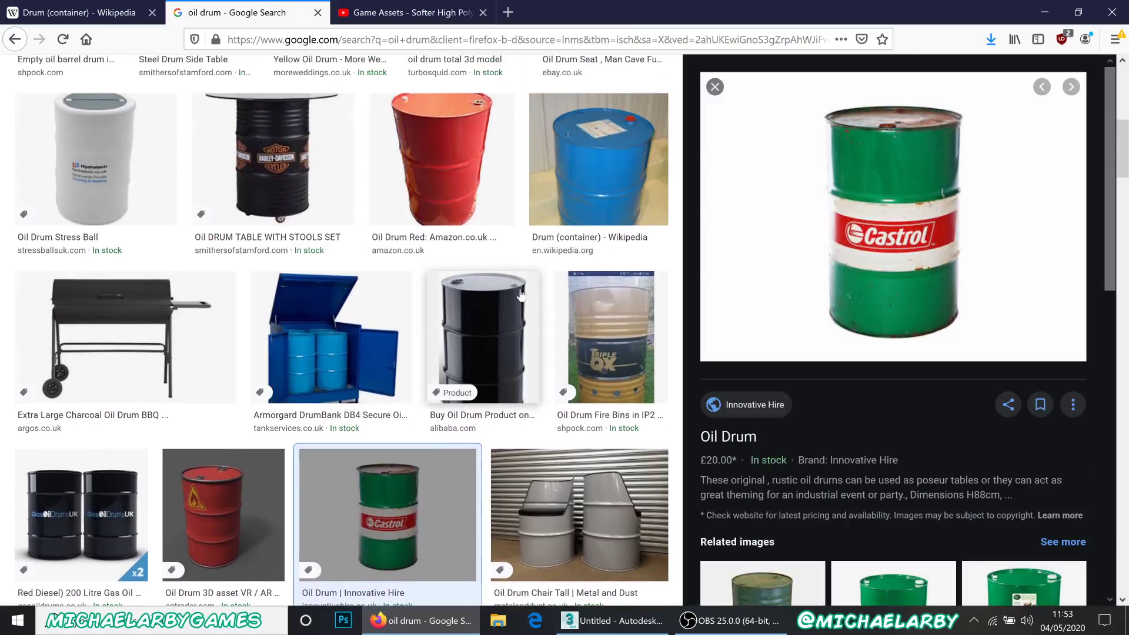
pyautogui.click(439, 206)
pyautogui.scroll(1, 440, 212)
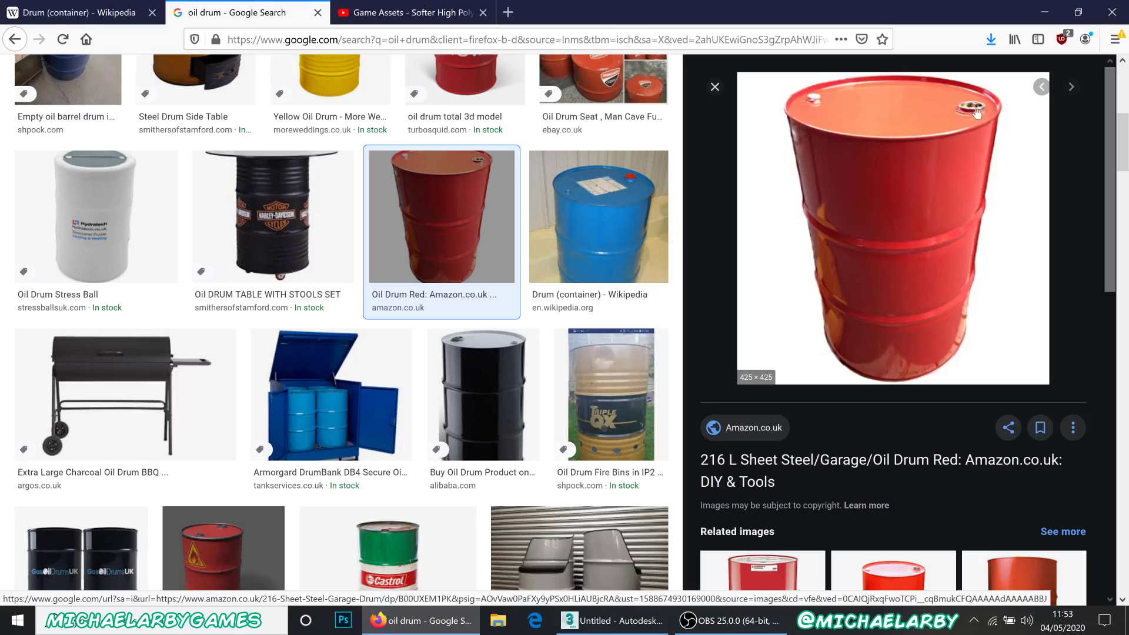
pyautogui.scroll(3, 411, 112)
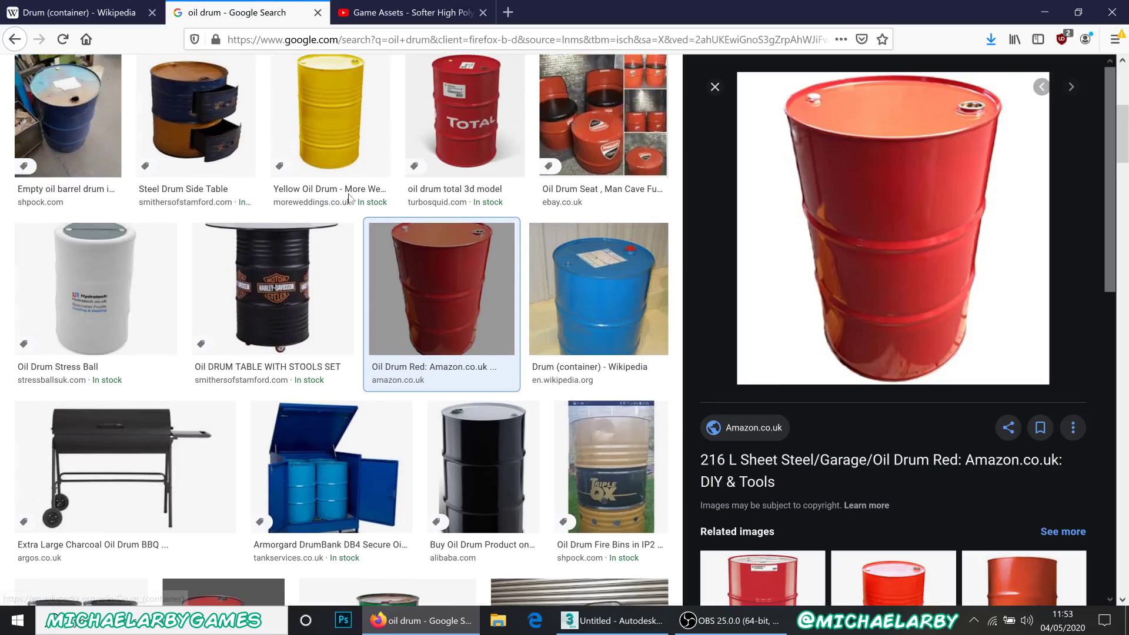
pyautogui.click(109, 10)
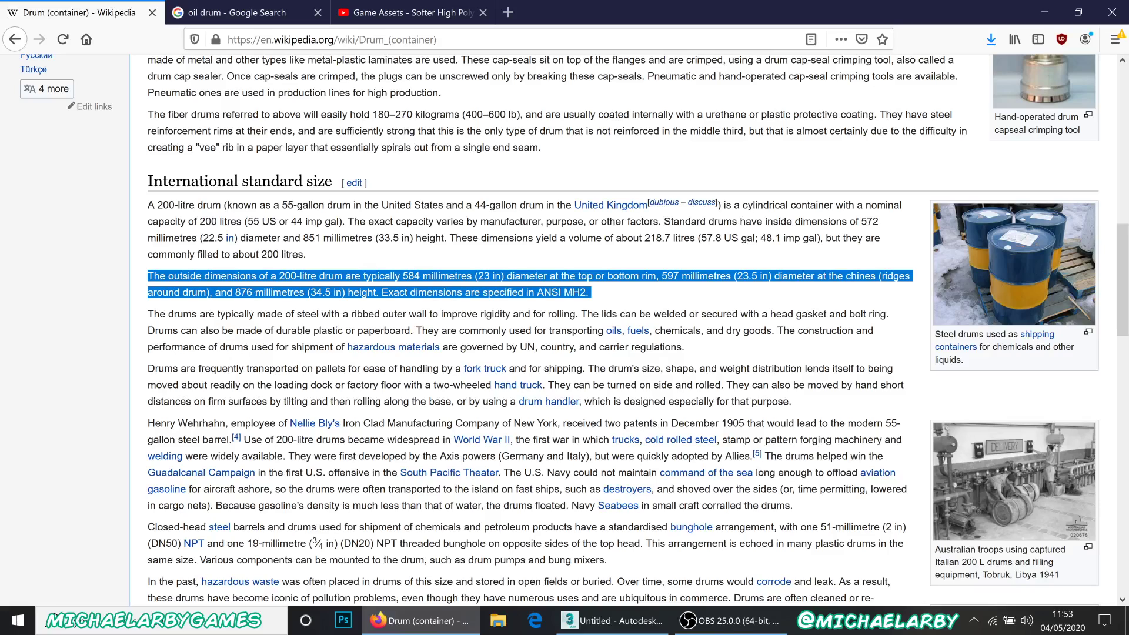
# - Return to 3ds Max and set the cylinder's height to 87.6 cm
pyautogui.click(611, 620)
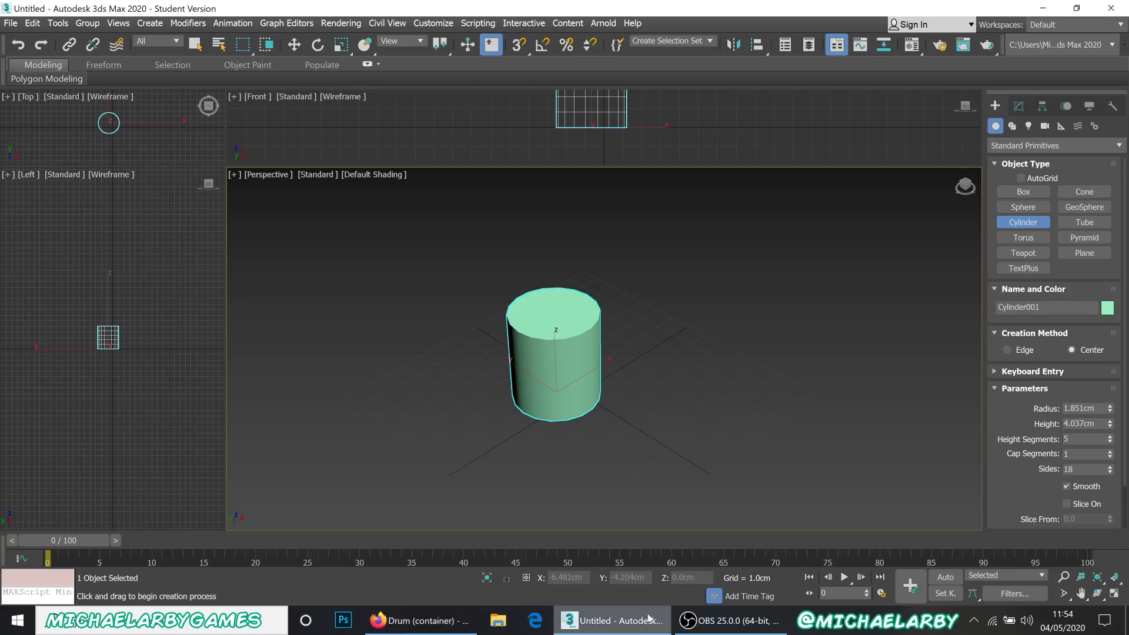
pyautogui.click(1082, 423)
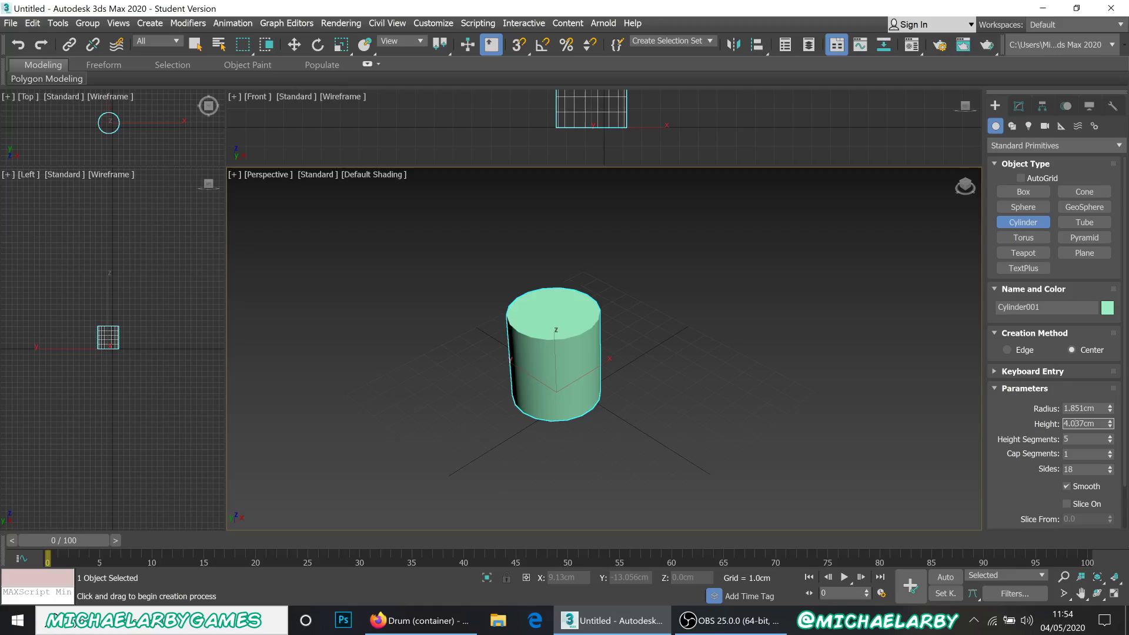
pyautogui.write('87.6')
pyautogui.press('Return')
pyautogui.scroll(-8, 637, 358)
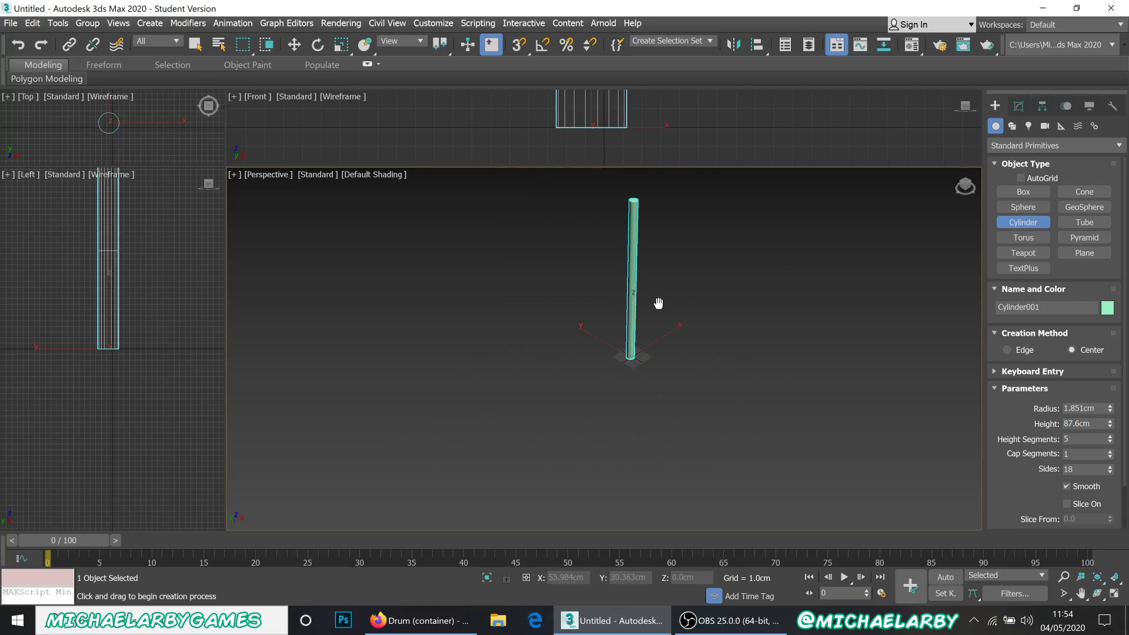
pyautogui.moveTo(658, 303); pyautogui.dragTo(635, 388, button='middle')
# - Check the drum's outside diameter in the Wikipedia article in Firefox and, back in 3ds Max, set the cylinder's radius to 58.4 cm
pyautogui.click(420, 620)
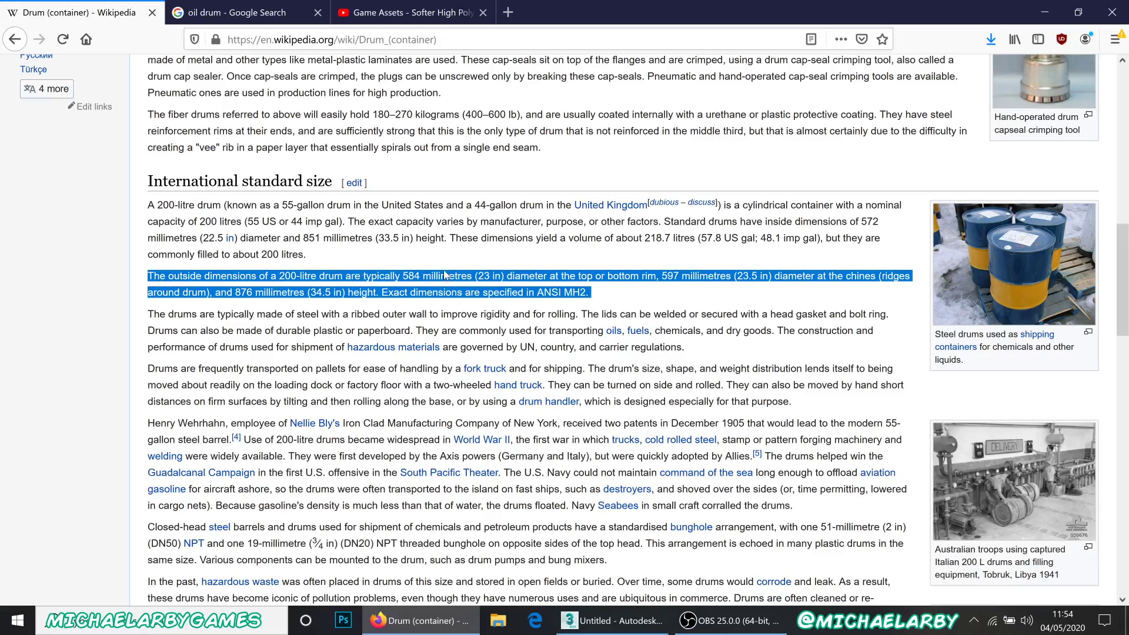
pyautogui.click(435, 624)
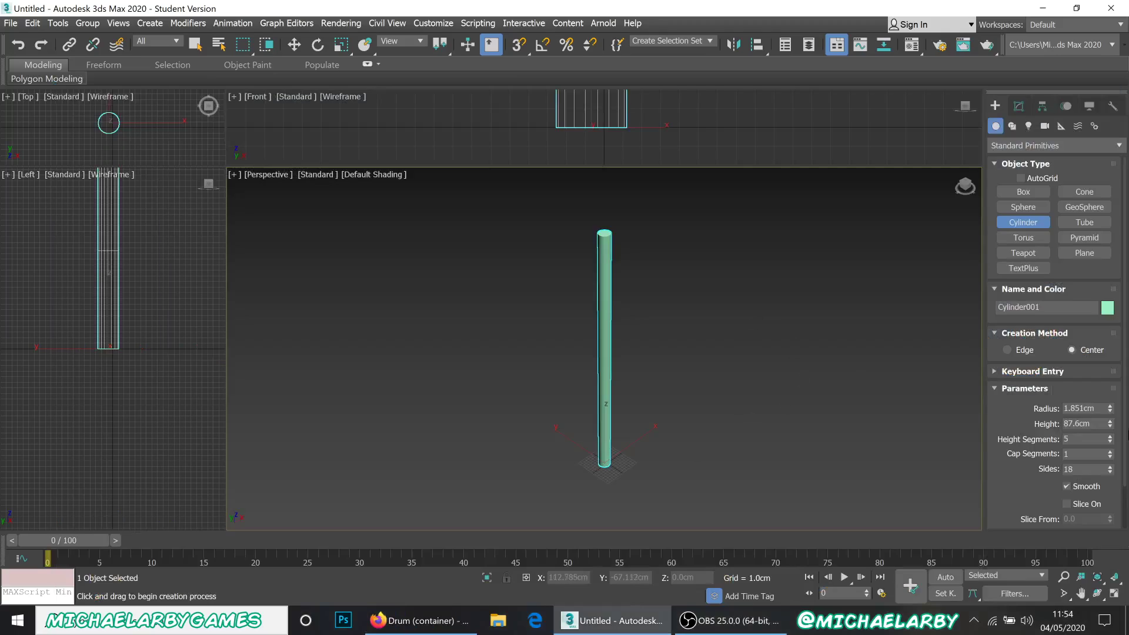
pyautogui.doubleClick(1080, 409)
pyautogui.write('584.0cm')
pyautogui.press('Return')
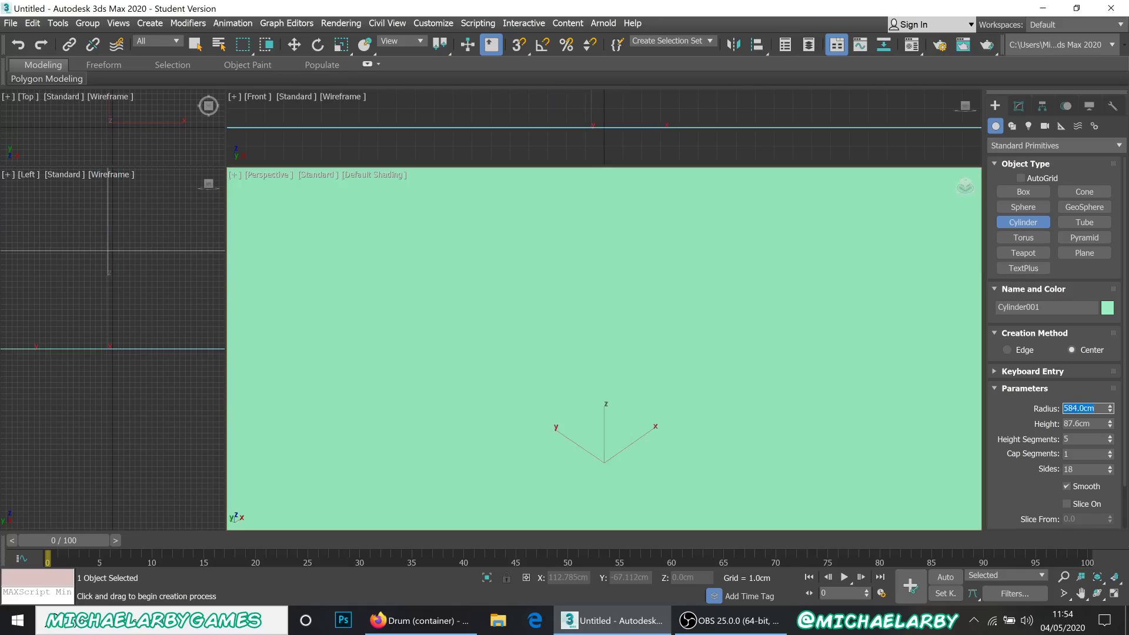
pyautogui.scroll(-8, 652, 331)
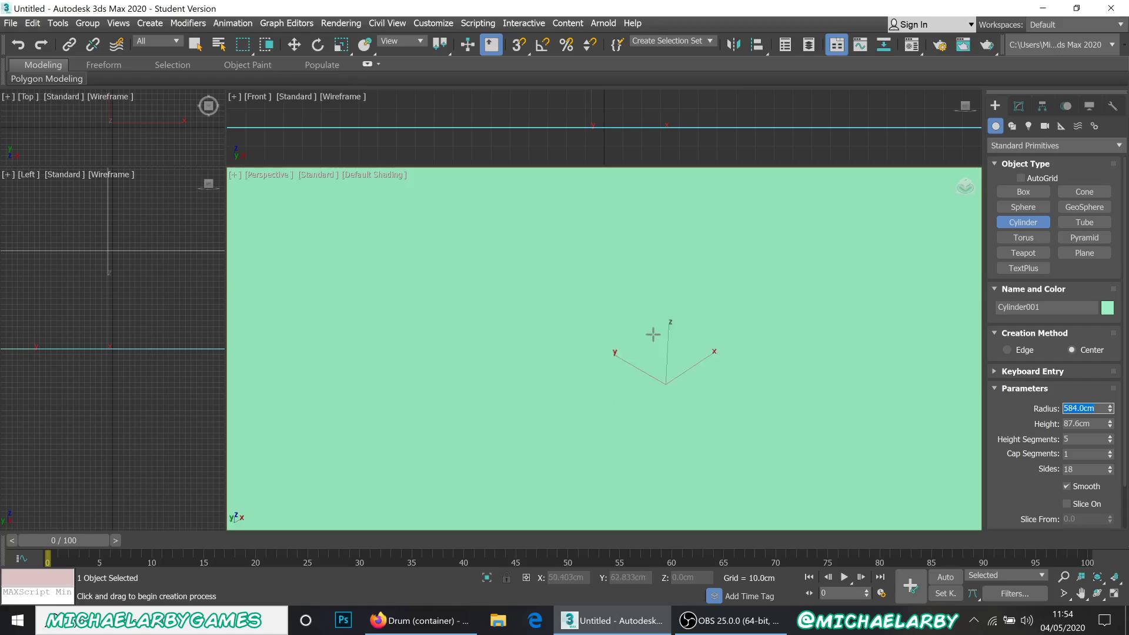
pyautogui.scroll(3, 652, 333)
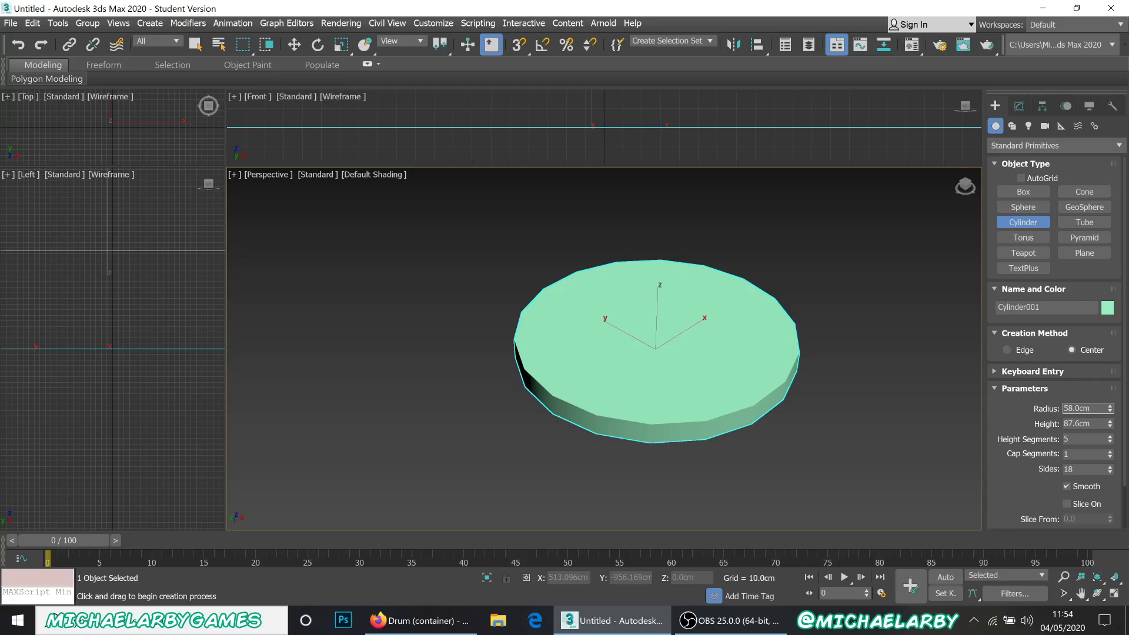
pyautogui.press('Return')
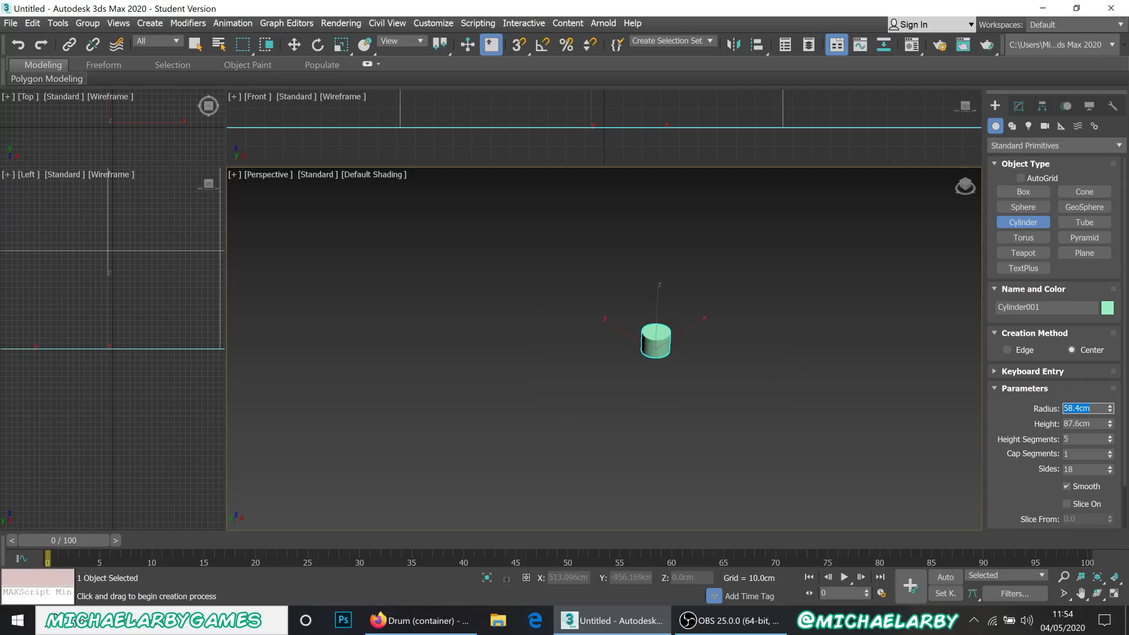
pyautogui.scroll(8, 588, 309)
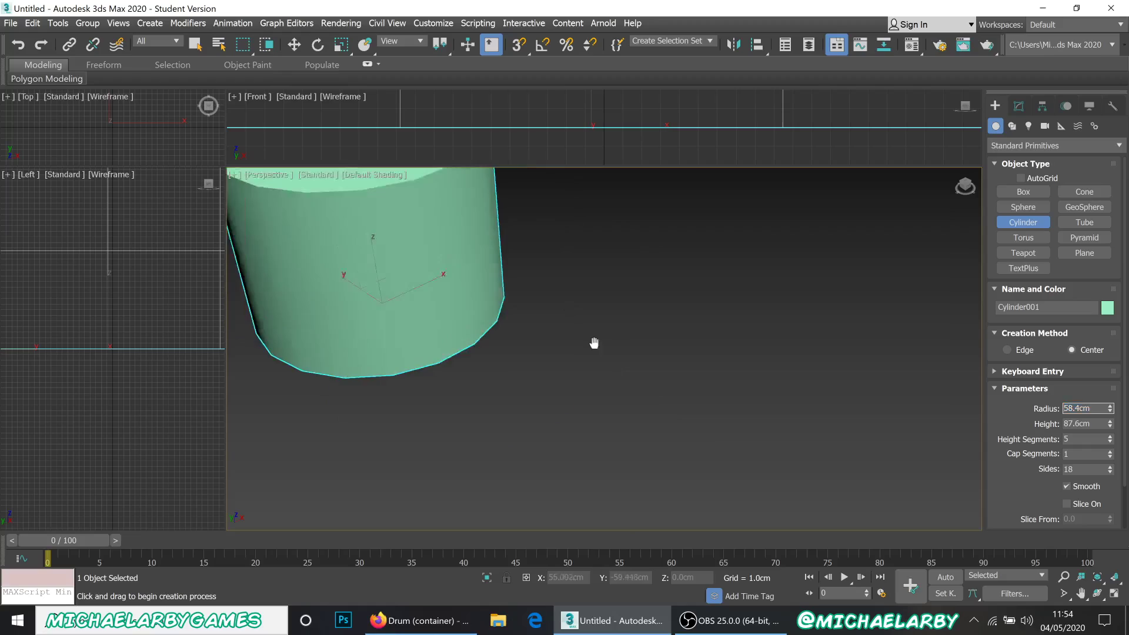
pyautogui.moveTo(594, 343); pyautogui.dragTo(767, 395, button='middle')
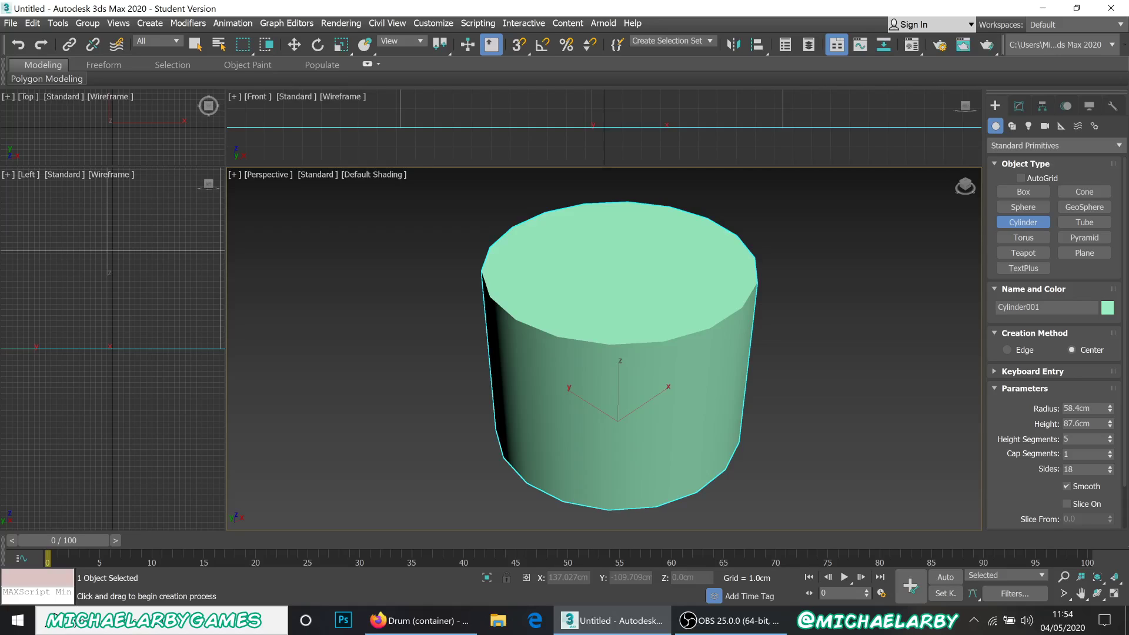
# - Set the cylinder's radius to 28.2 cm
pyautogui.moveTo(1075, 408); pyautogui.dragTo(985, 394)
pyautogui.write('28.')
pyautogui.press('Return')
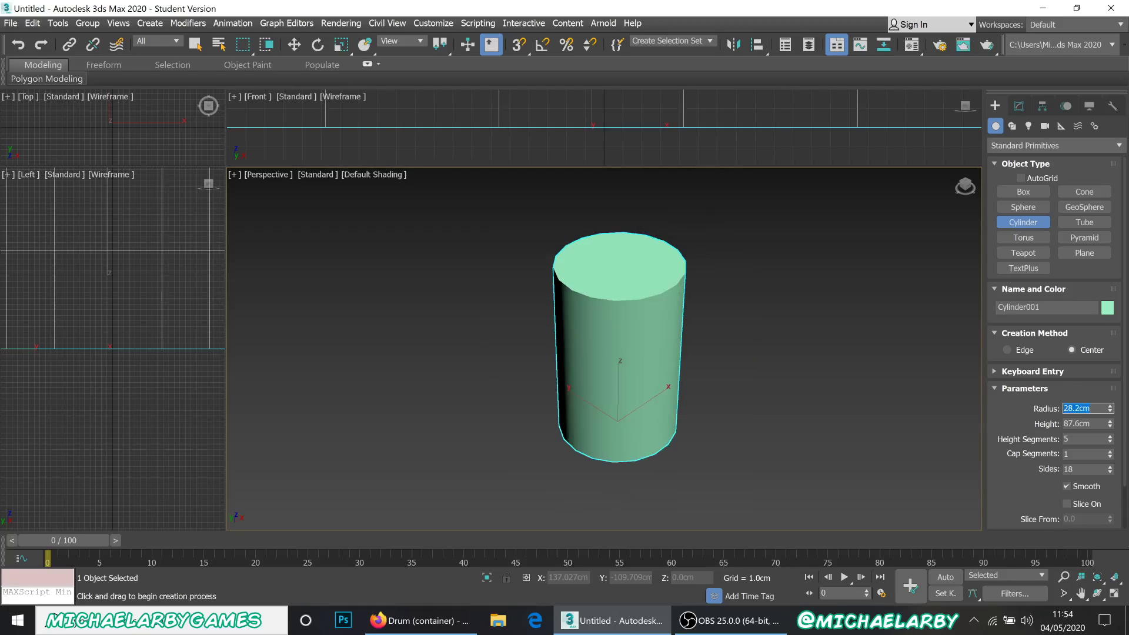
pyautogui.scroll(-1, 607, 349)
pyautogui.scroll(1, 607, 349)
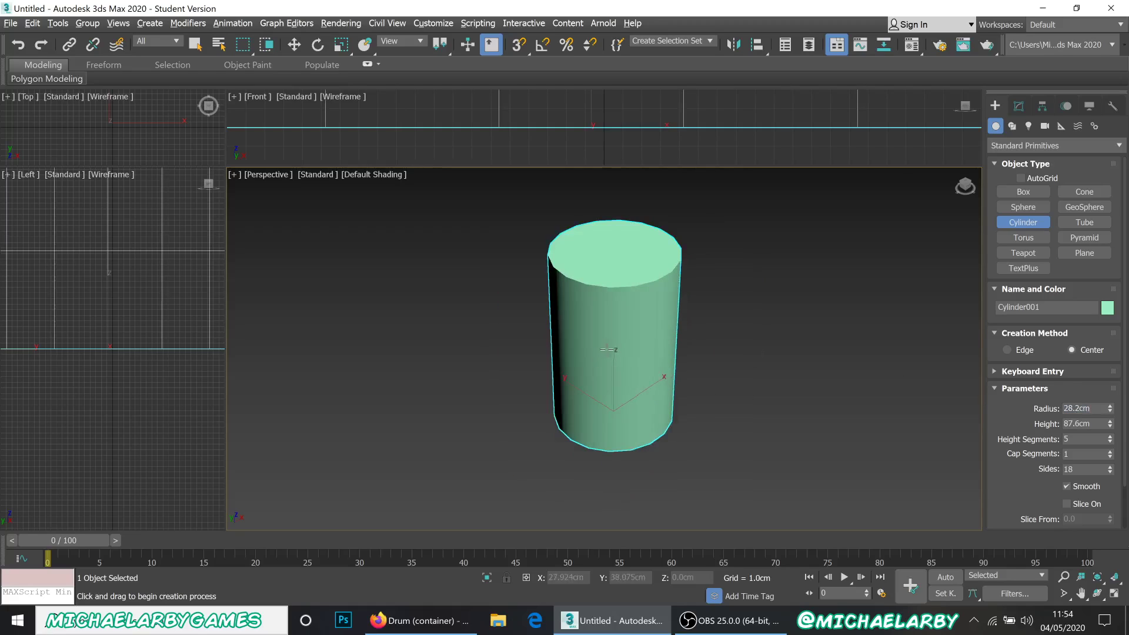
# - Turn on the Edged Faces display in the Perspective viewport to show the cylinder's segments
pyautogui.keyDown('alt'); pyautogui.moveTo(607, 349); pyautogui.dragTo(645, 350, button='middle'); pyautogui.keyUp('alt')
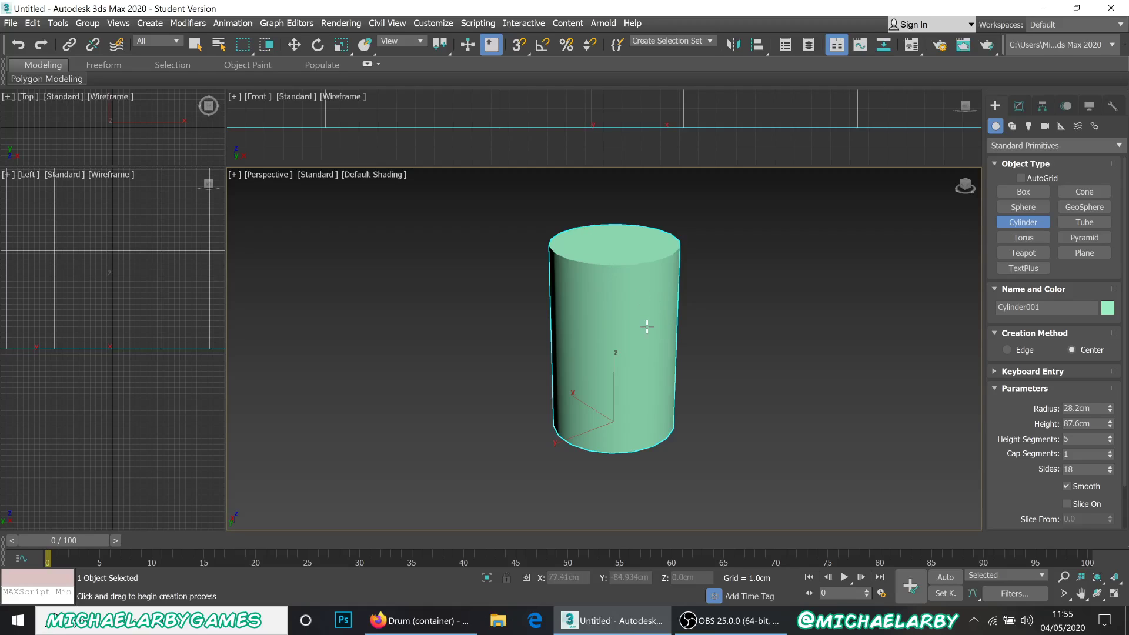
pyautogui.press('F4')
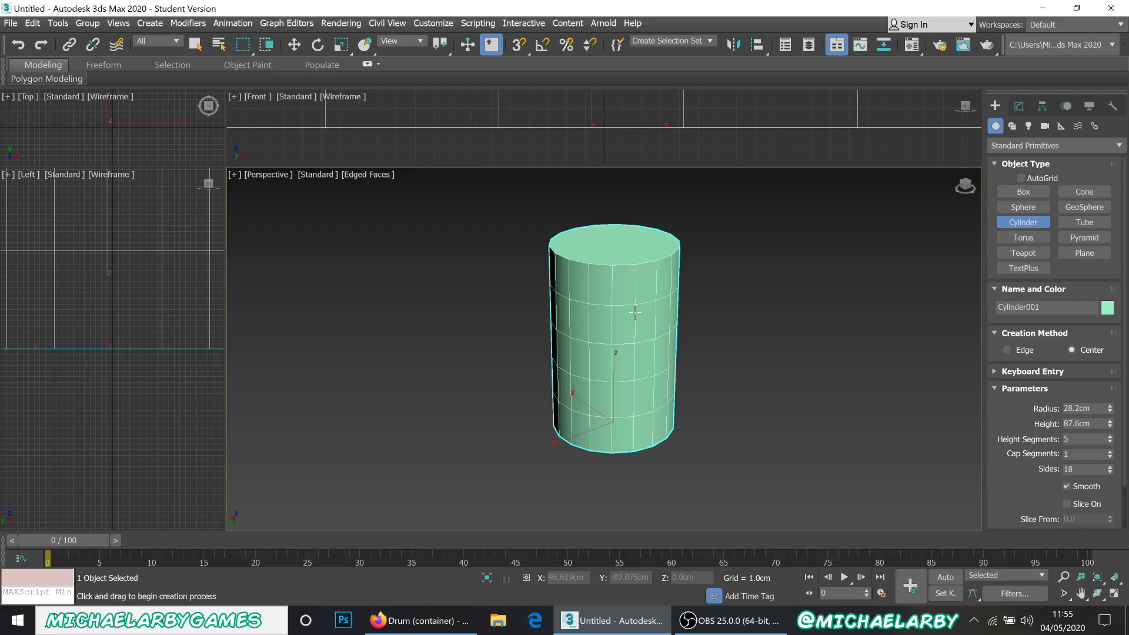
pyautogui.moveTo(635, 313)
pyautogui.keyDown('alt'); pyautogui.mouseDown(button='middle')
pyautogui.moveTo(597, 322)
pyautogui.moveTo(625, 300)
pyautogui.moveTo(652, 312)
pyautogui.moveTo(612, 320)
pyautogui.moveTo(647, 331)
pyautogui.mouseUp(button='middle'); pyautogui.keyUp('alt')
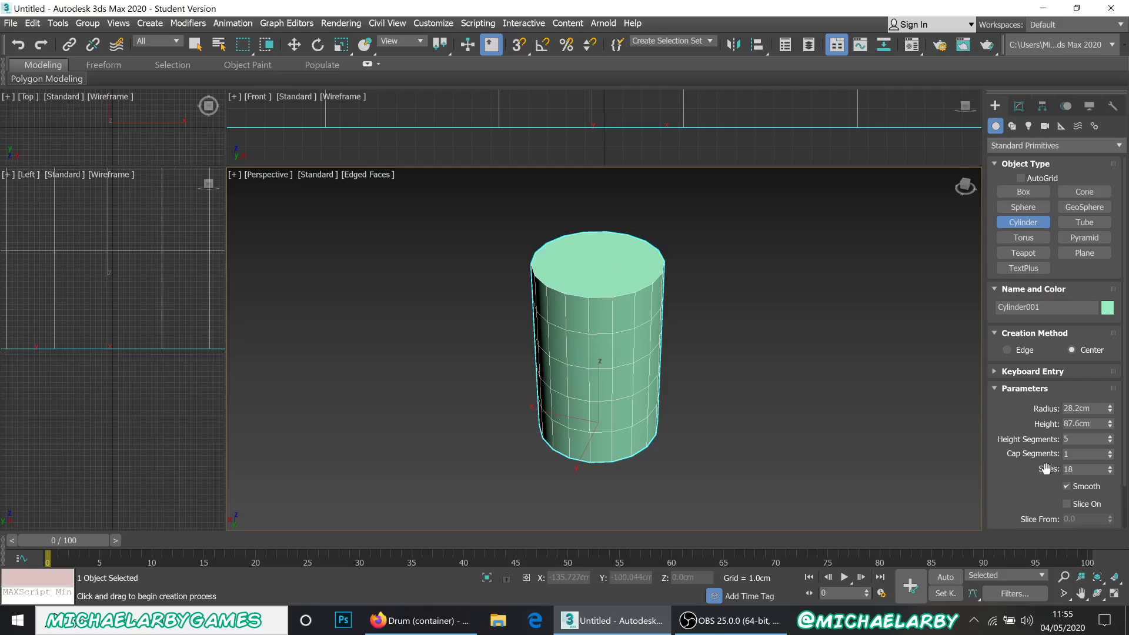
# - Set the cylinder to 2 cap segments, 24 sides and 3 height segments
pyautogui.click(1109, 451)
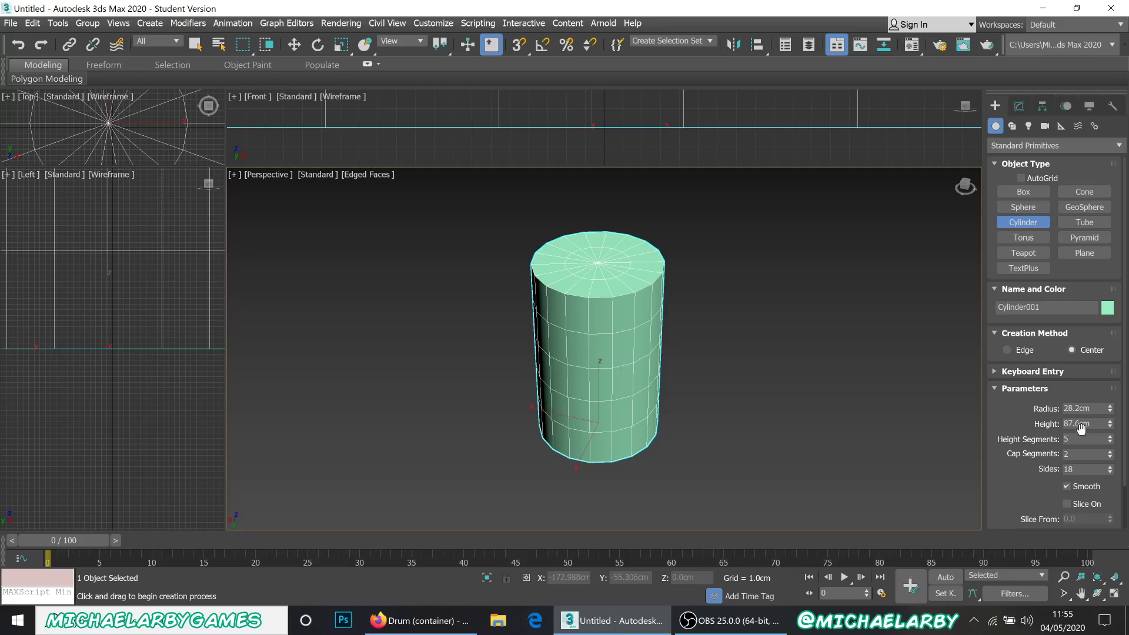
pyautogui.moveTo(1110, 472); pyautogui.dragTo(1112, 471)
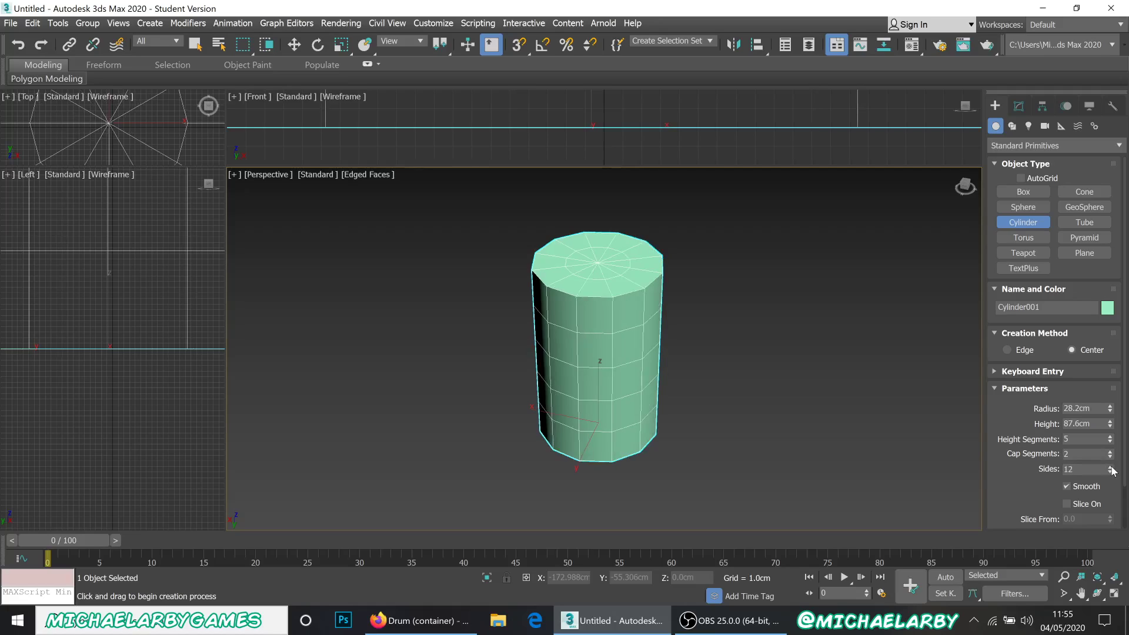
pyautogui.moveTo(1112, 470); pyautogui.dragTo(1109, 470)
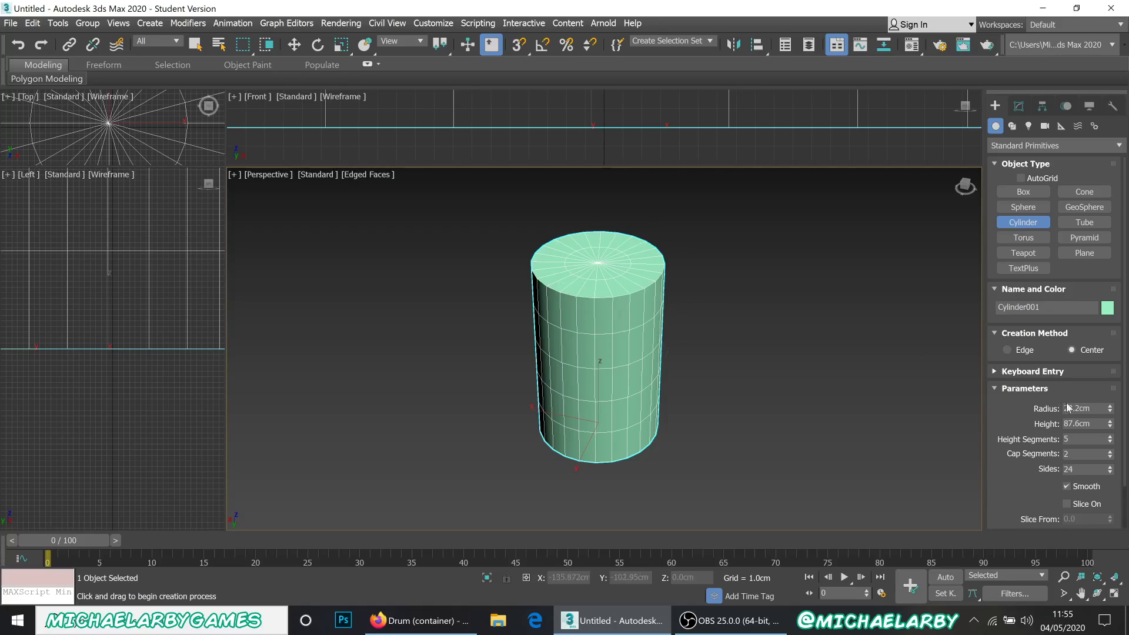
pyautogui.click(1110, 441)
pyautogui.click(1110, 442)
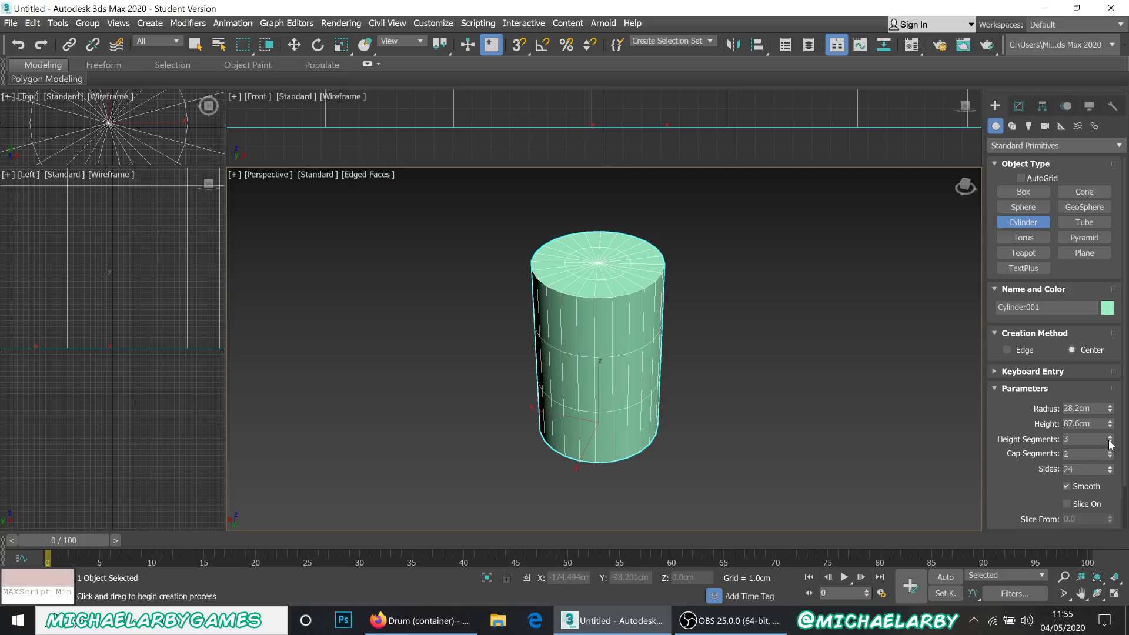
pyautogui.keyDown('alt'); pyautogui.moveTo(653, 353); pyautogui.dragTo(575, 344, button='middle'); pyautogui.keyUp('alt')
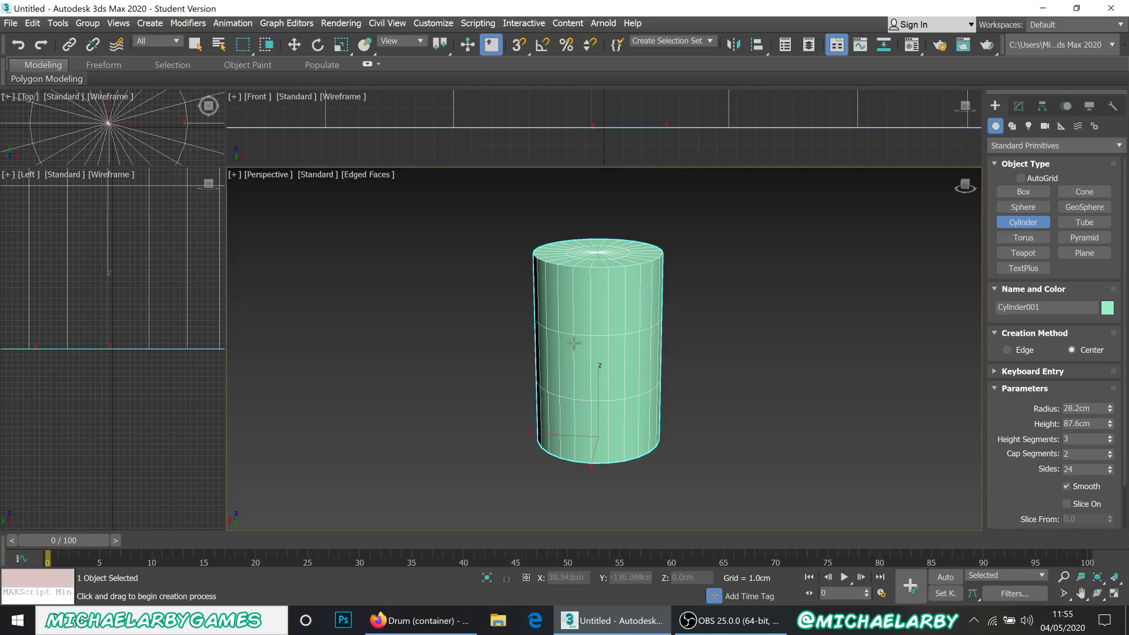
# - Examine the red oil drum reference photos in Firefox, including TurboSquid's Total drum, and return to 3ds Max
pyautogui.click(454, 629)
pyautogui.click(238, 20)
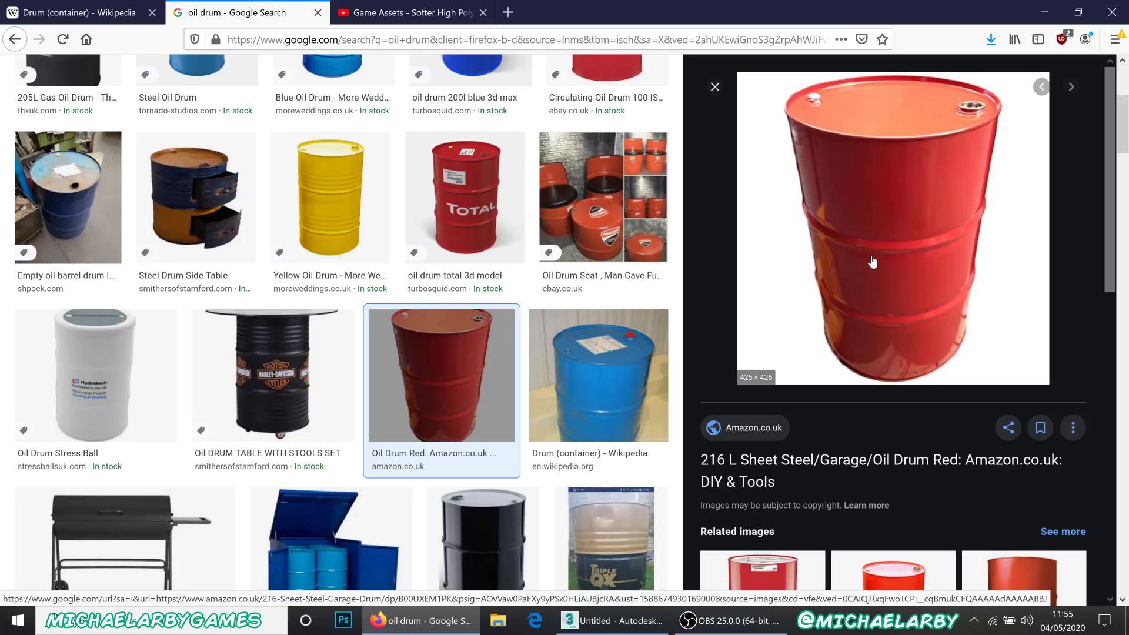
pyautogui.click(462, 216)
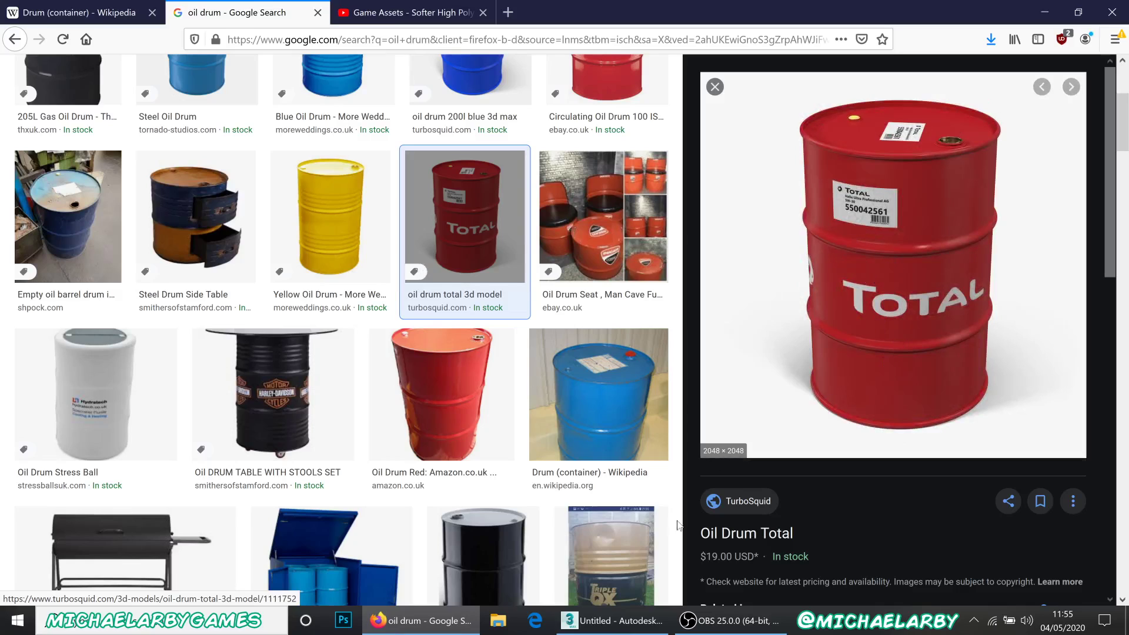
pyautogui.click(729, 623)
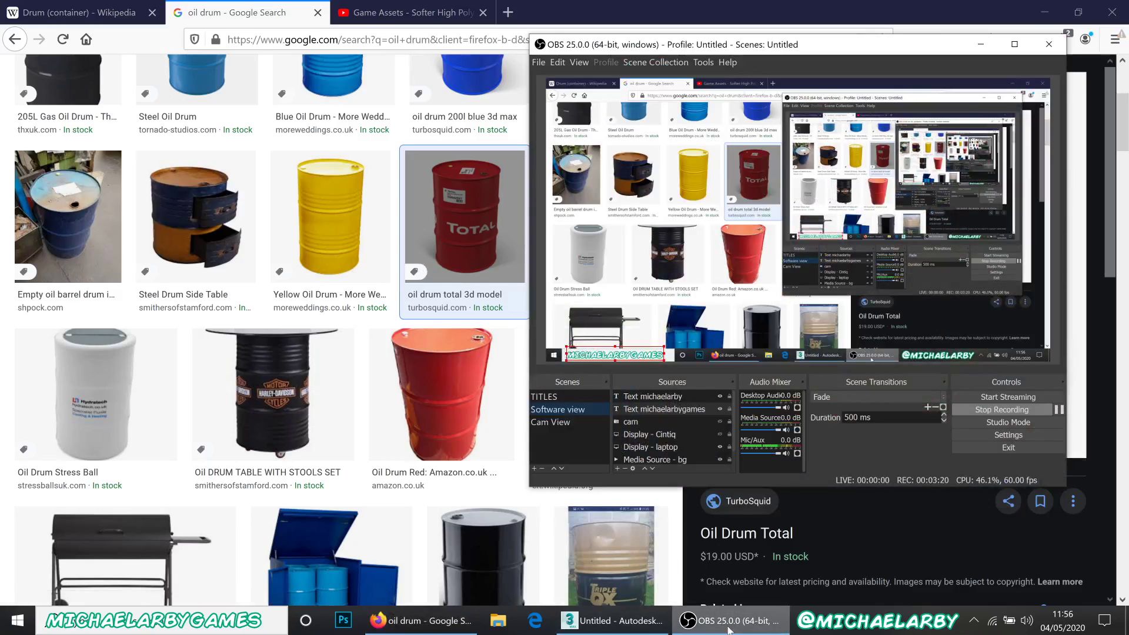
pyautogui.click(729, 623)
pyautogui.click(614, 620)
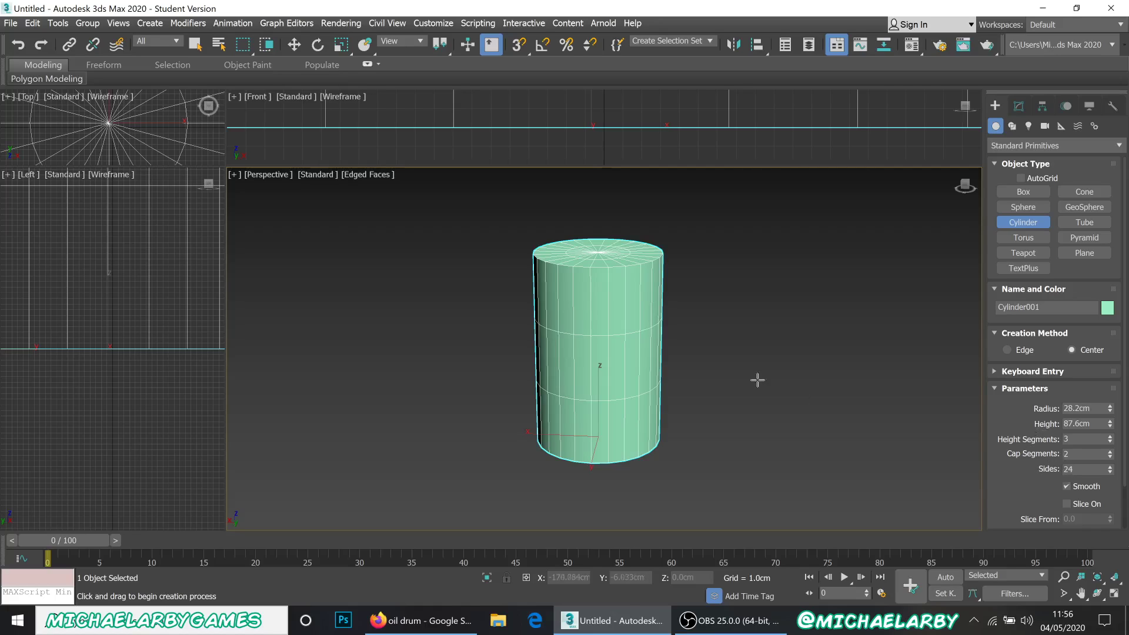
# - Convert the cylinder to an Editable Poly and reselect it
pyautogui.keyDown('alt'); pyautogui.moveTo(676, 262); pyautogui.dragTo(629, 302, button='middle'); pyautogui.keyUp('alt')
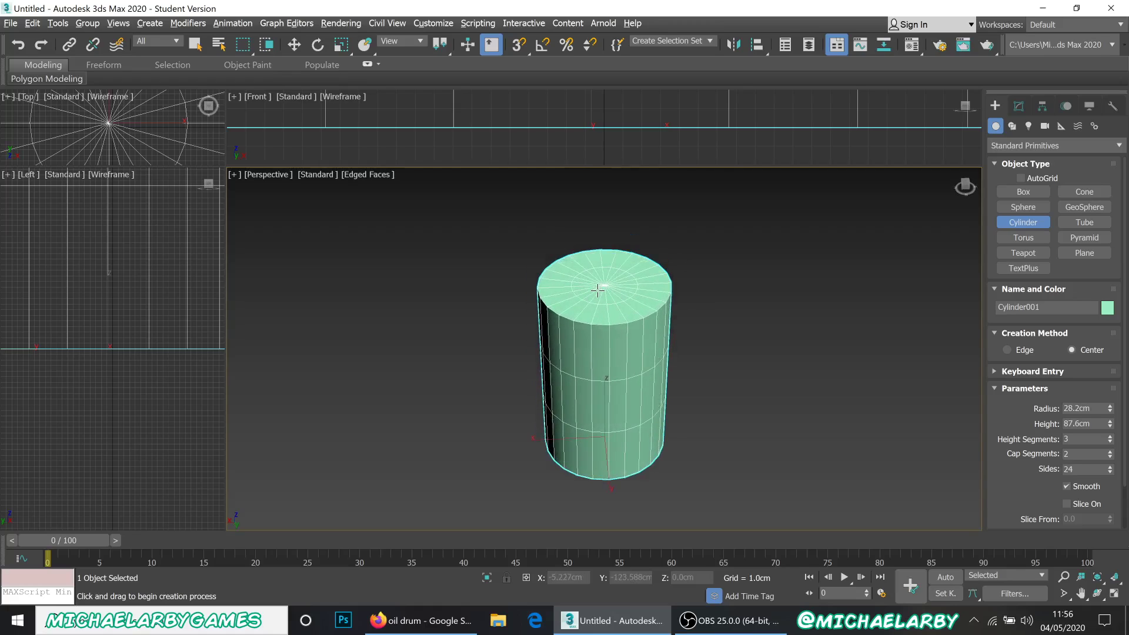
pyautogui.rightClick(659, 336)
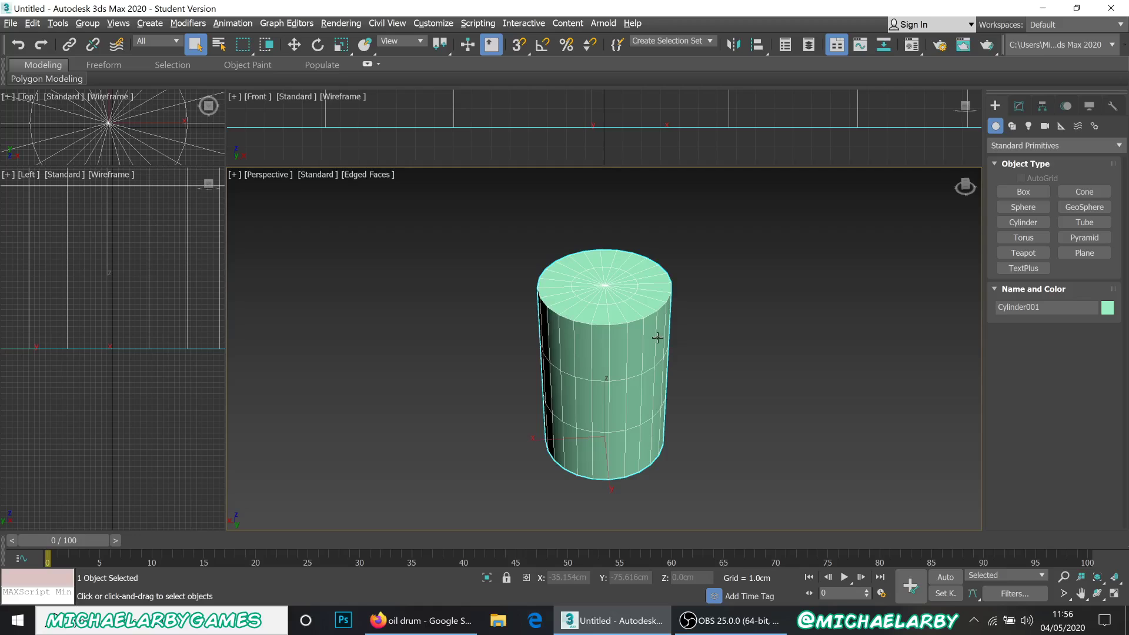
pyautogui.rightClick(657, 337)
pyautogui.moveTo(702, 490)
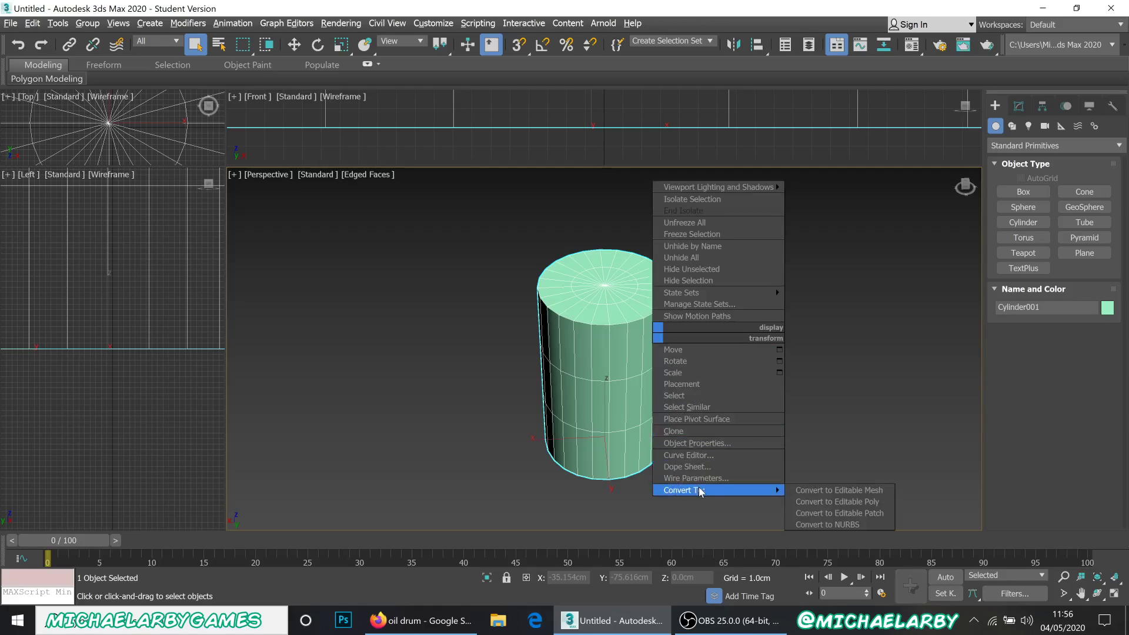
pyautogui.click(821, 501)
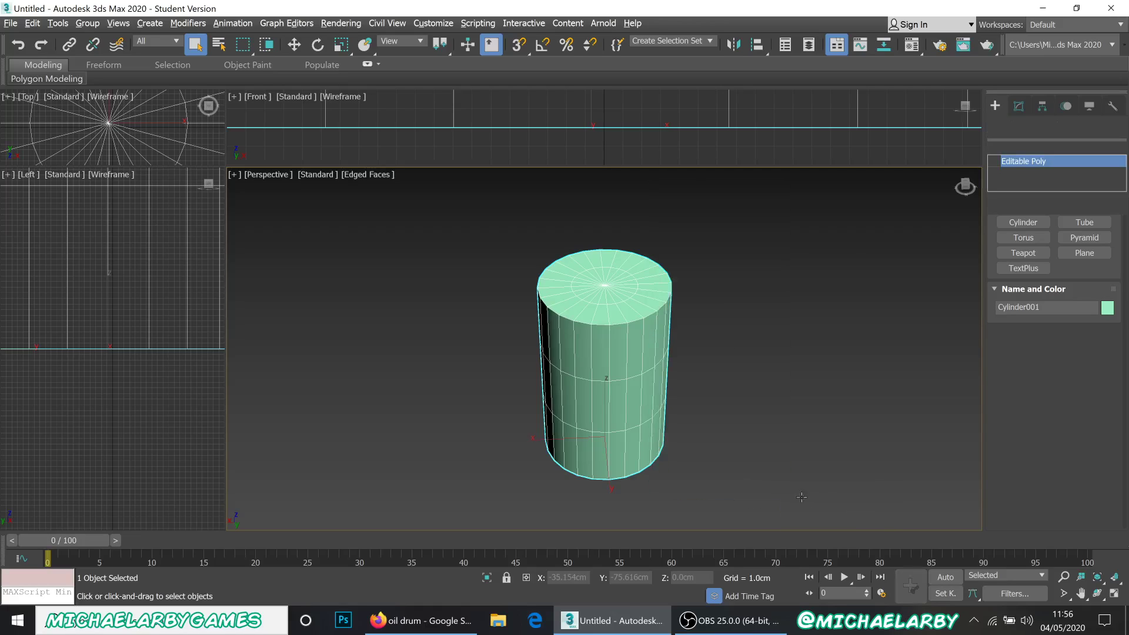
pyautogui.click(710, 464)
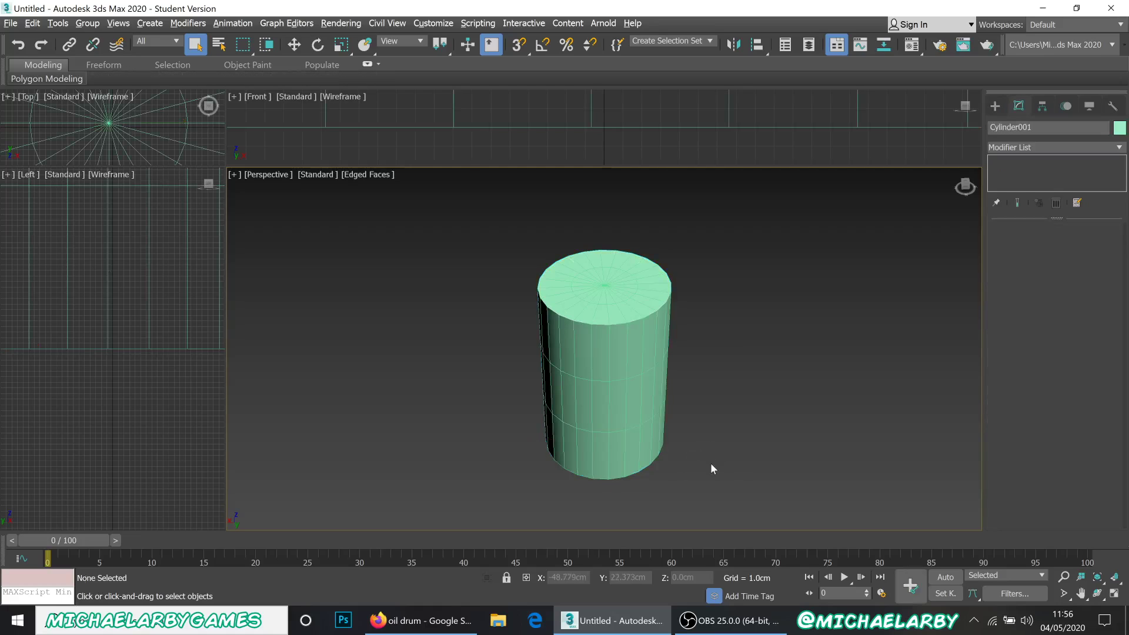
pyautogui.click(638, 355)
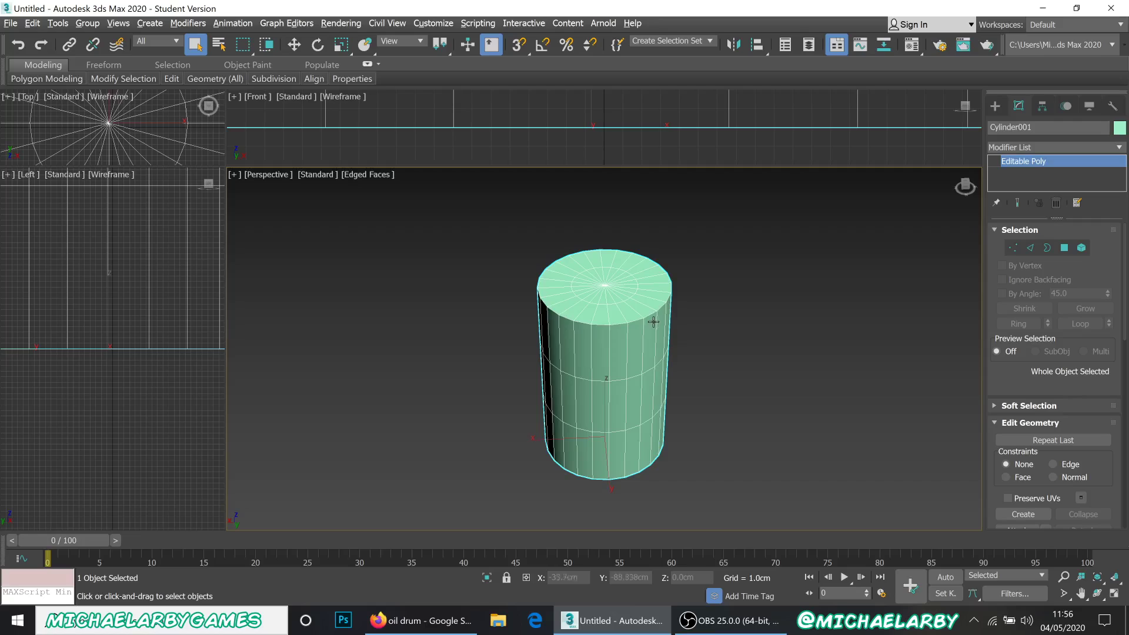
# - Set the home grid spacing to 10 cm and the perspective view grid extent to 20
pyautogui.scroll(-2, 658, 318)
pyautogui.scroll(2, 690, 432)
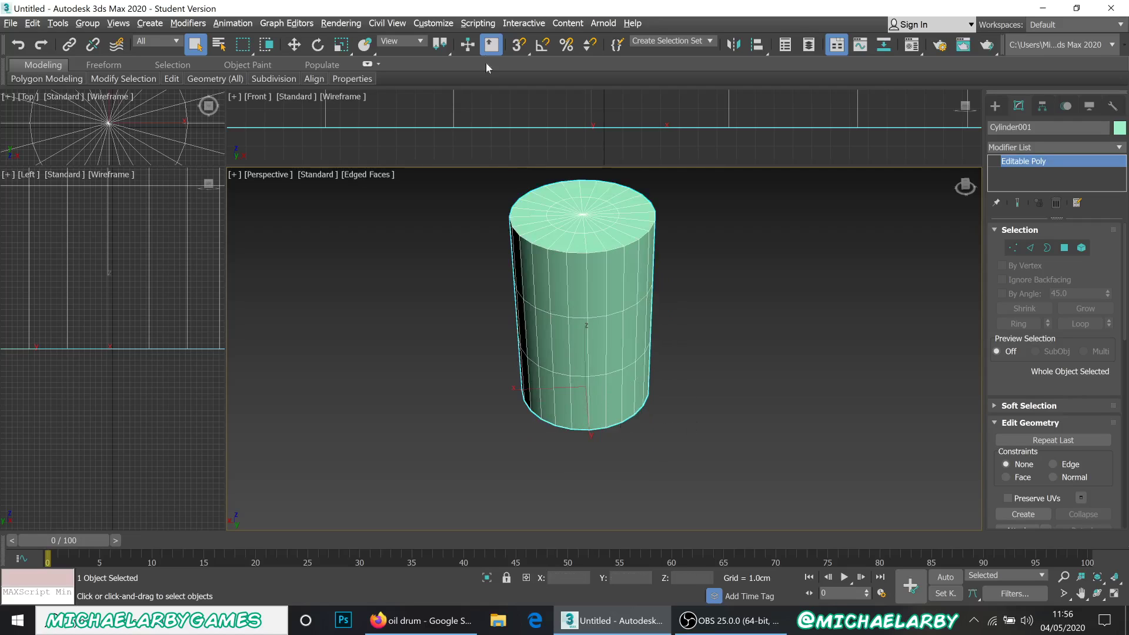
pyautogui.click(473, 24)
pyautogui.moveTo(433, 25)
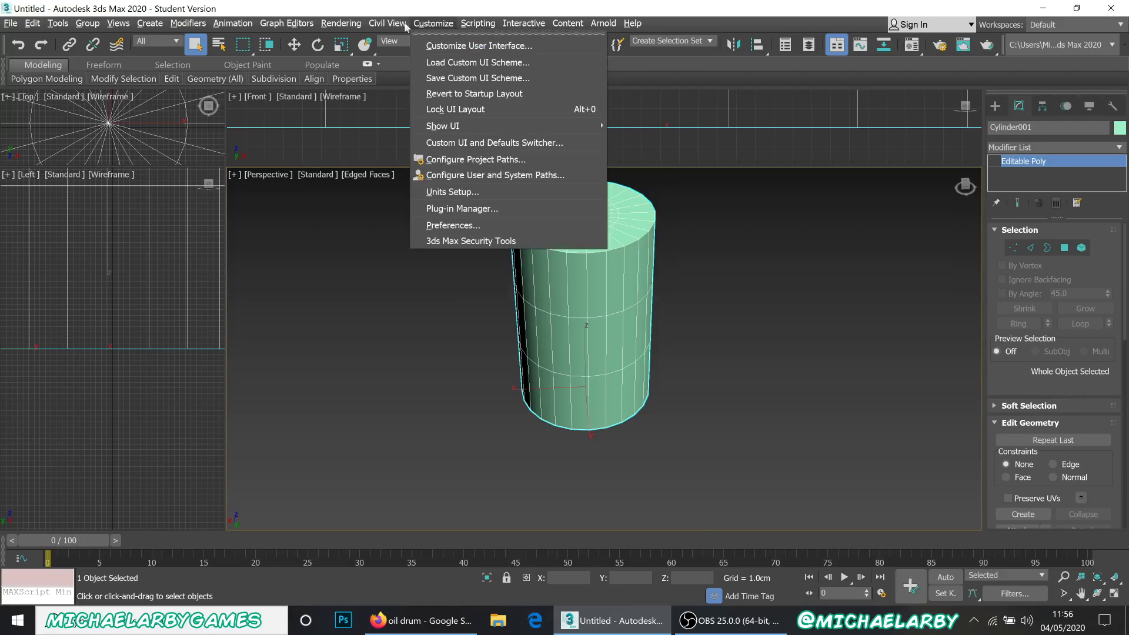
pyautogui.moveTo(38, 29)
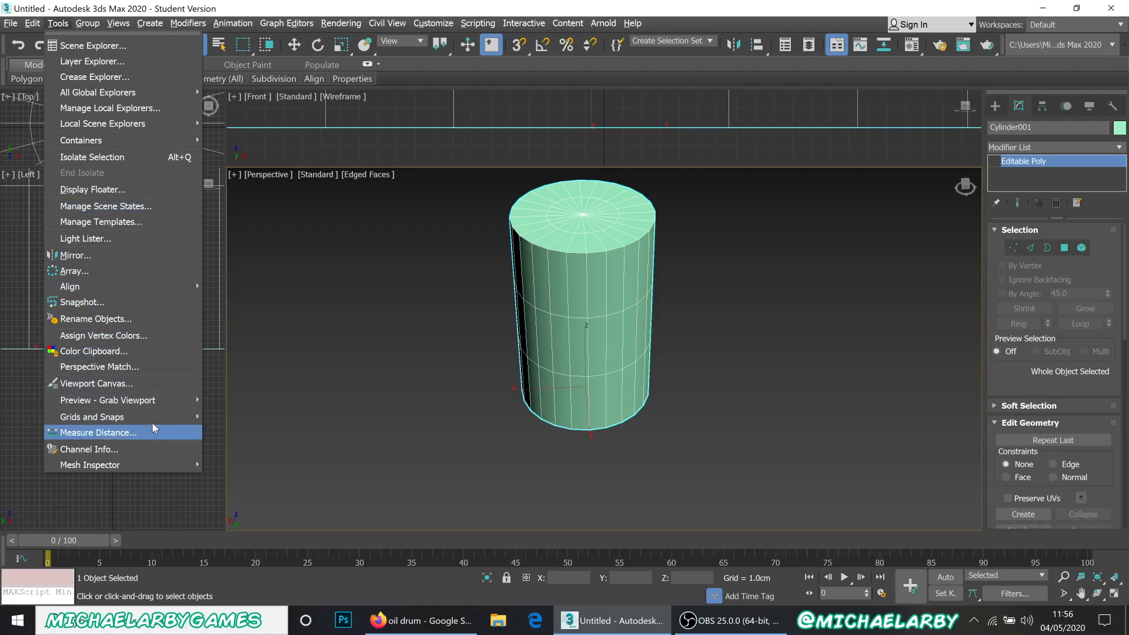
pyautogui.moveTo(155, 417)
pyautogui.click(291, 415)
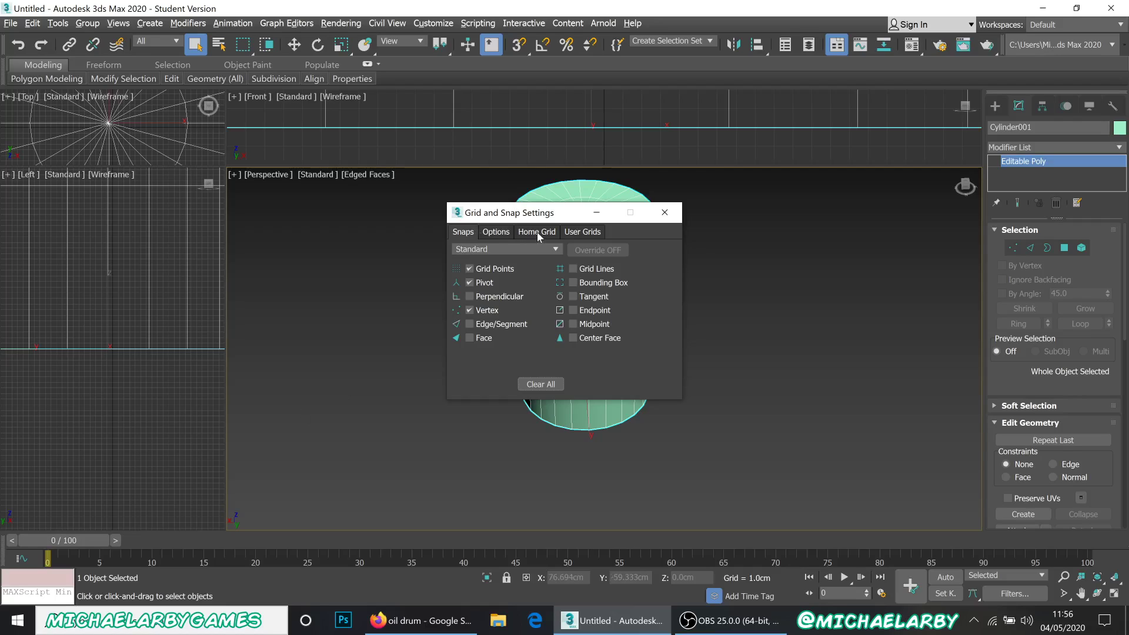
pyautogui.click(537, 232)
pyautogui.click(617, 258)
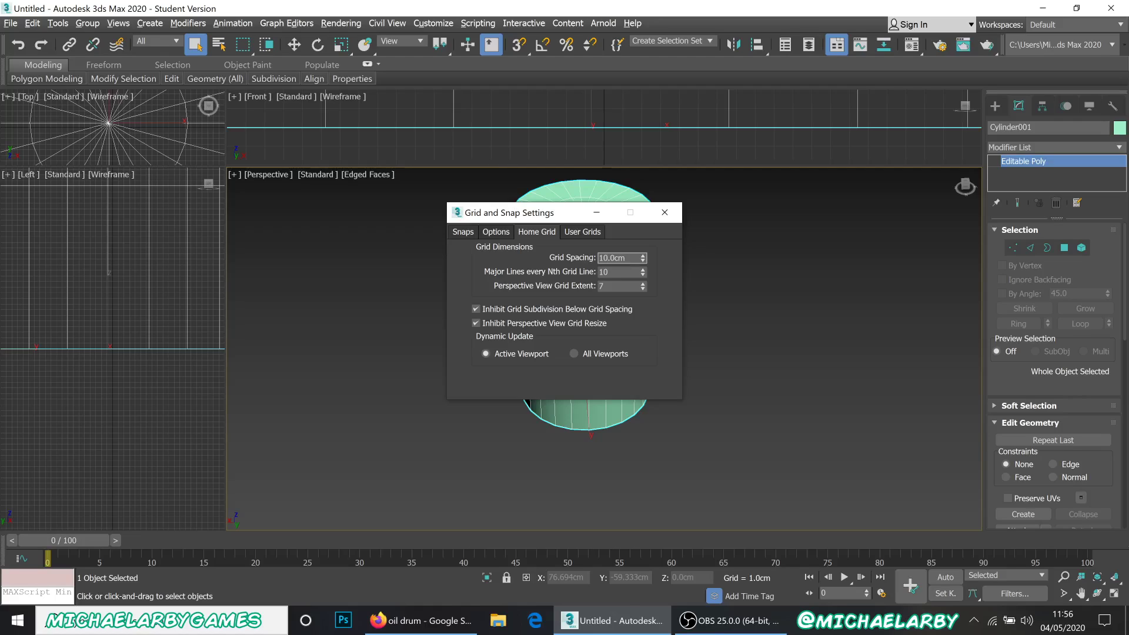
pyautogui.press('Tab')
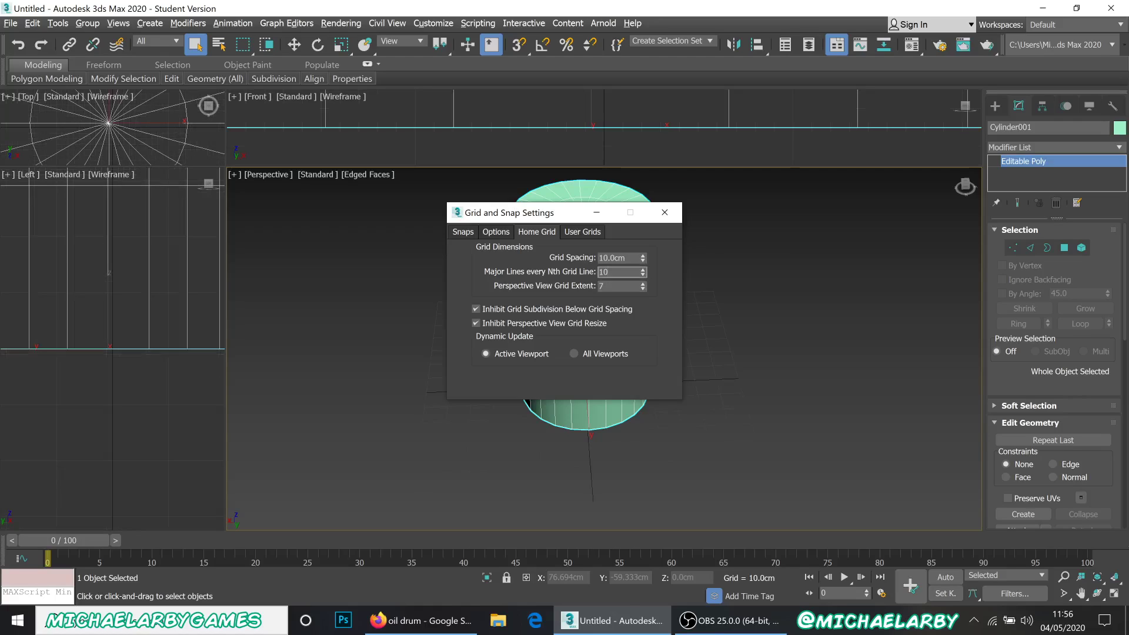
pyautogui.press('Tab')
pyautogui.write('20')
pyautogui.press('Return')
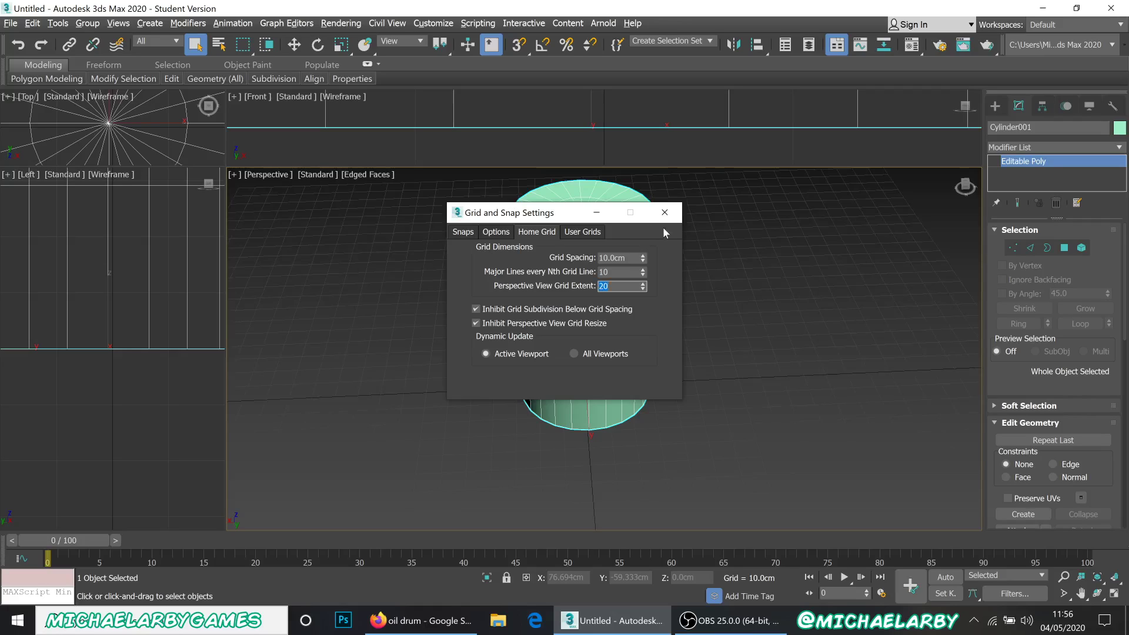
pyautogui.click(664, 213)
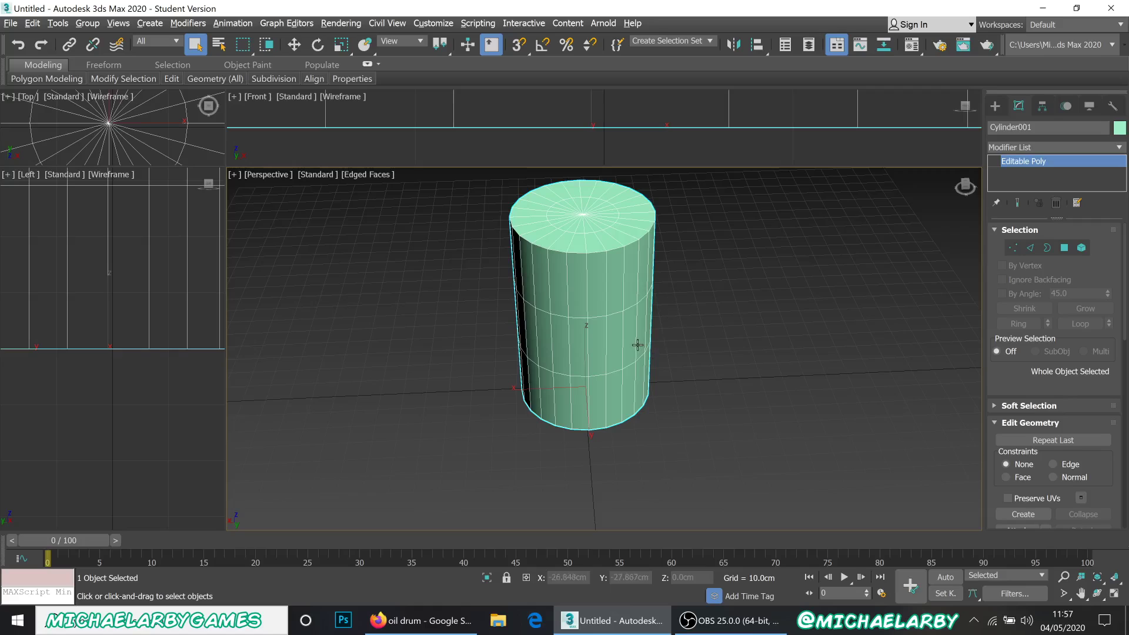
# - Centre the cylinder on the world origin by setting its X and Y position to 0 cm
pyautogui.moveTo(637, 347)
pyautogui.keyDown('alt'); pyautogui.mouseDown(button='middle')
pyautogui.moveTo(597, 320)
pyautogui.moveTo(624, 347)
pyautogui.mouseUp(button='middle'); pyautogui.keyUp('alt')
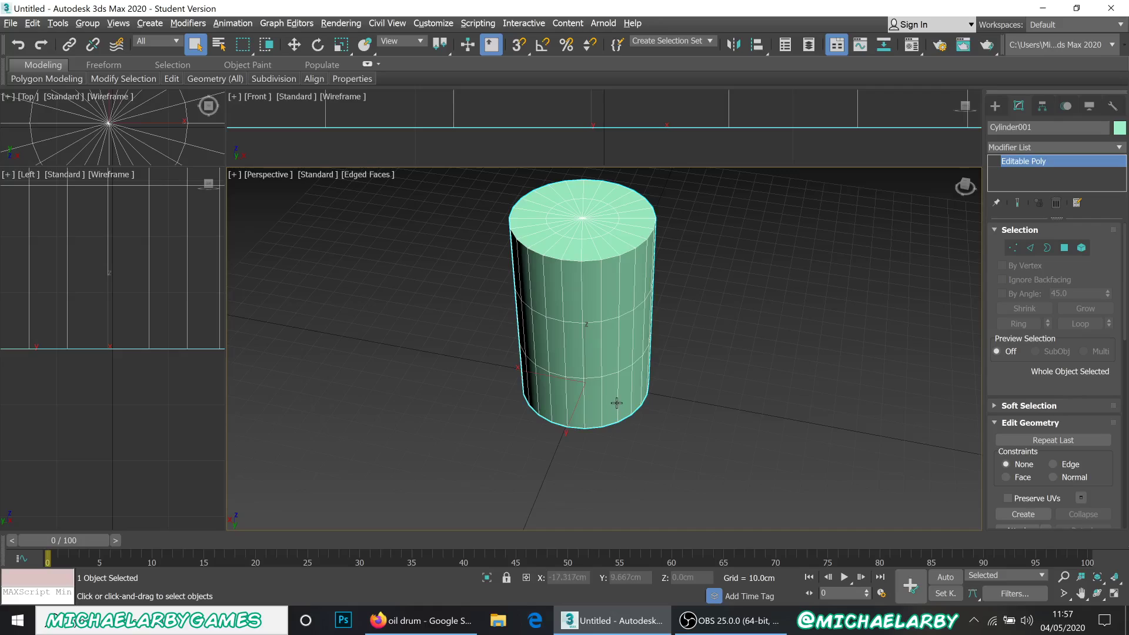
pyautogui.click(294, 44)
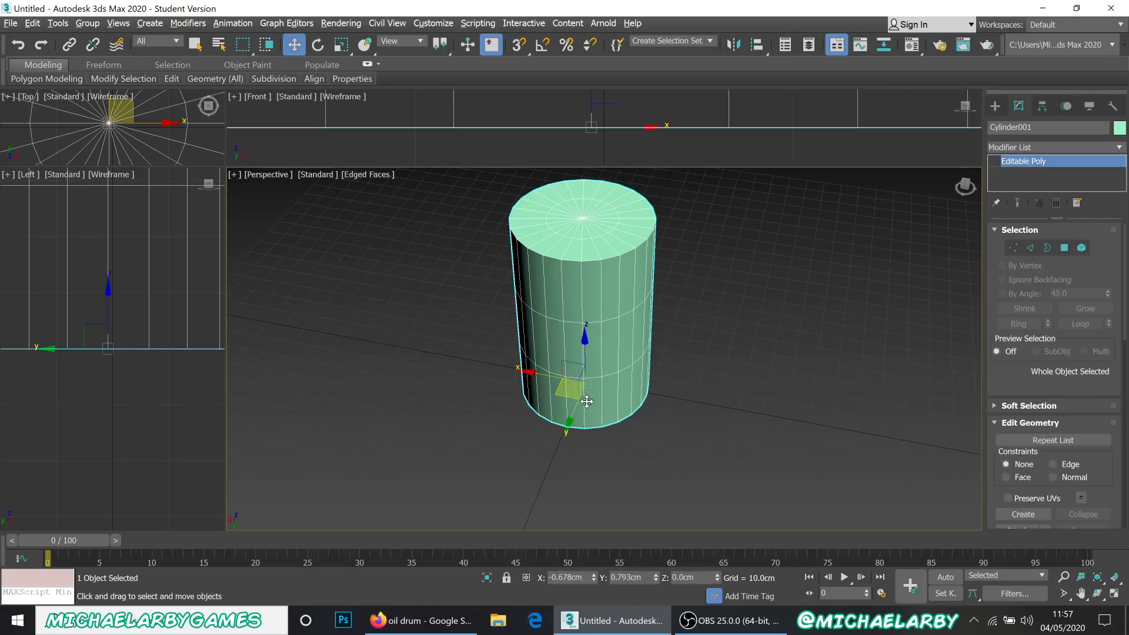
pyautogui.rightClick(594, 576)
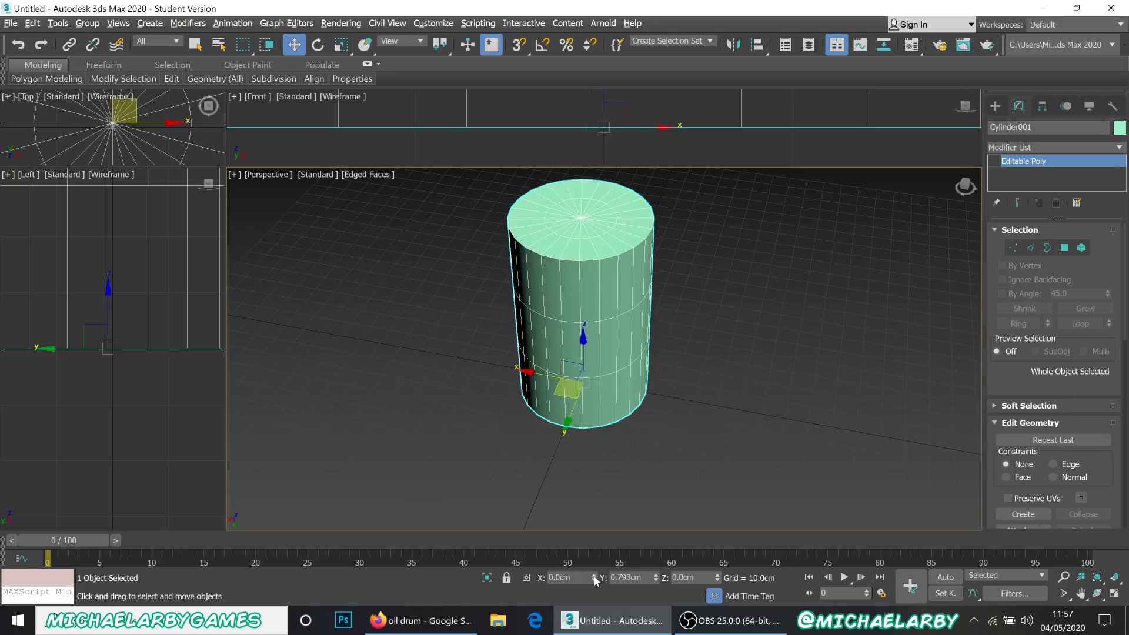
pyautogui.rightClick(656, 580)
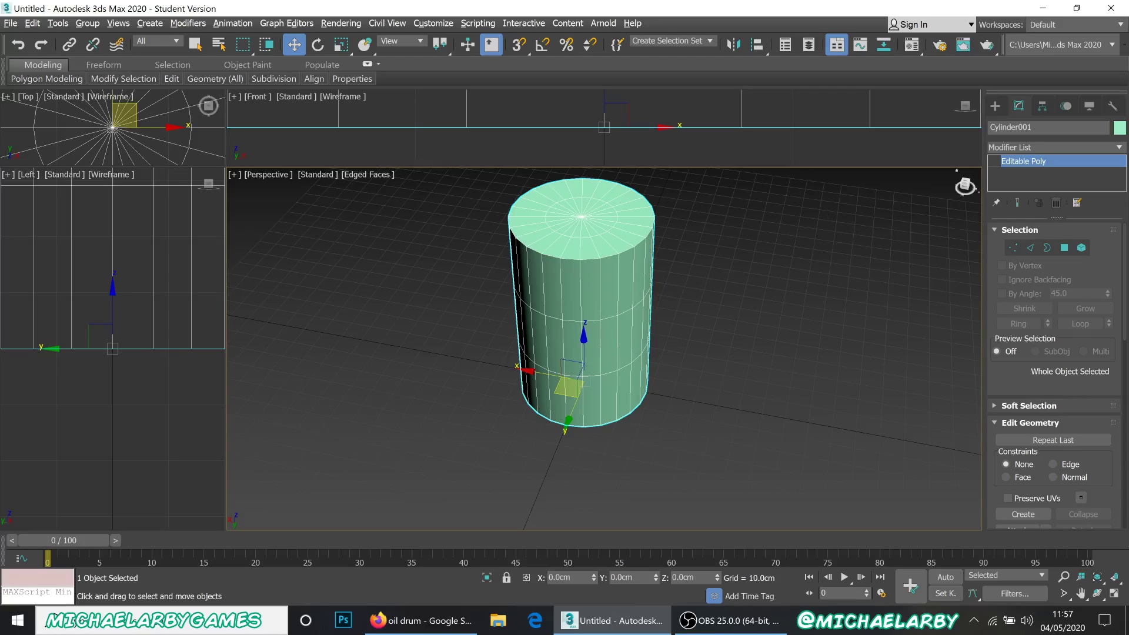
# - Rename the cylinder object as oil_barrel
pyautogui.click(1030, 127)
pyautogui.write('oil_barrel')
pyautogui.press('Return')
# - Add Swift Loop edge loops around the barrel's side, one just below the top rim and one just above the bottom rim
pyautogui.keyDown('alt'); pyautogui.moveTo(620, 302); pyautogui.dragTo(636, 318, button='middle'); pyautogui.keyUp('alt')
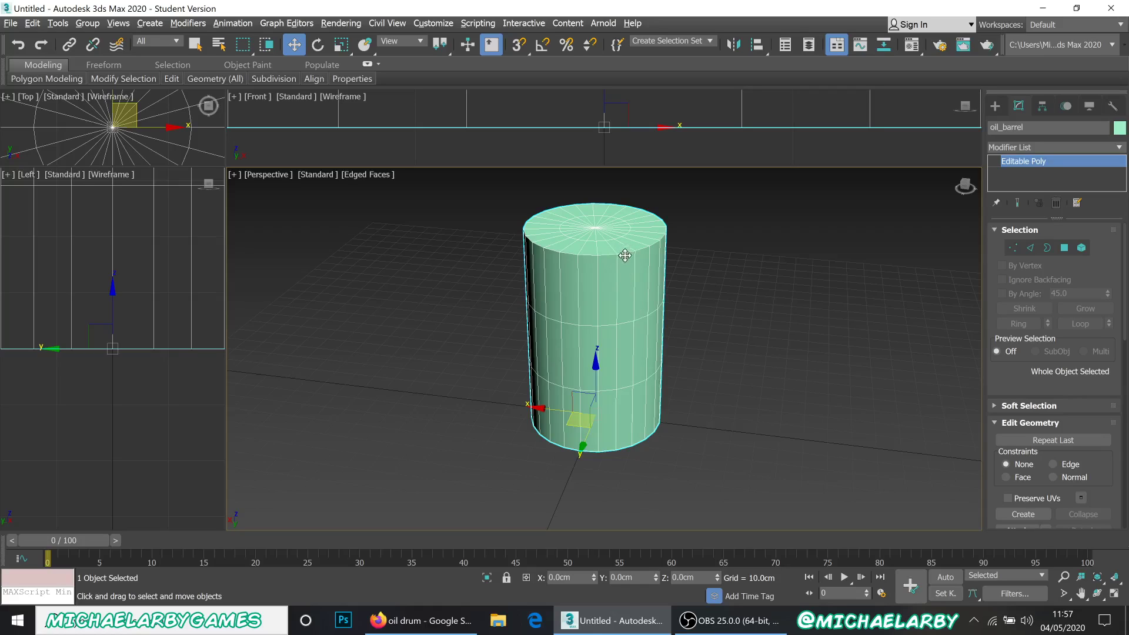
pyautogui.scroll(5, 616, 244)
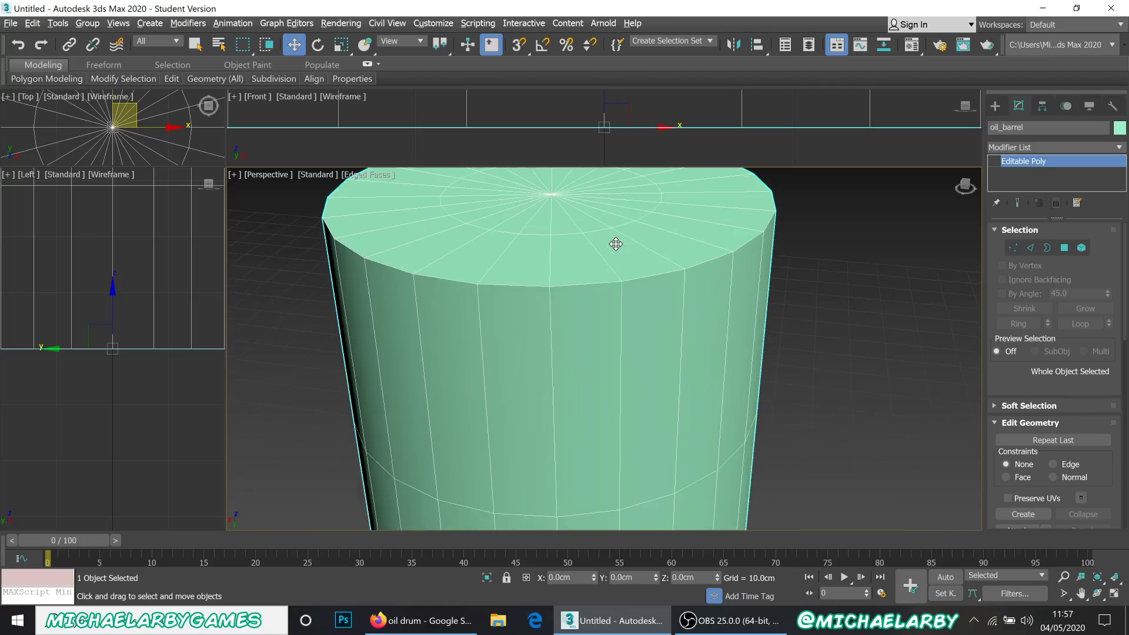
pyautogui.click(369, 65)
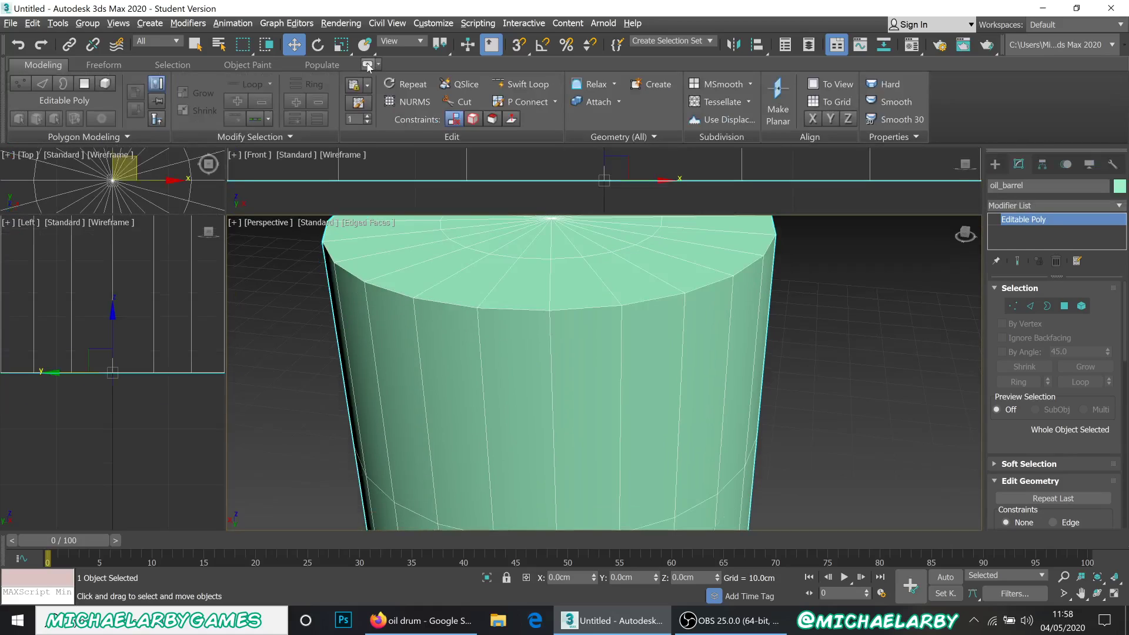
pyautogui.click(524, 83)
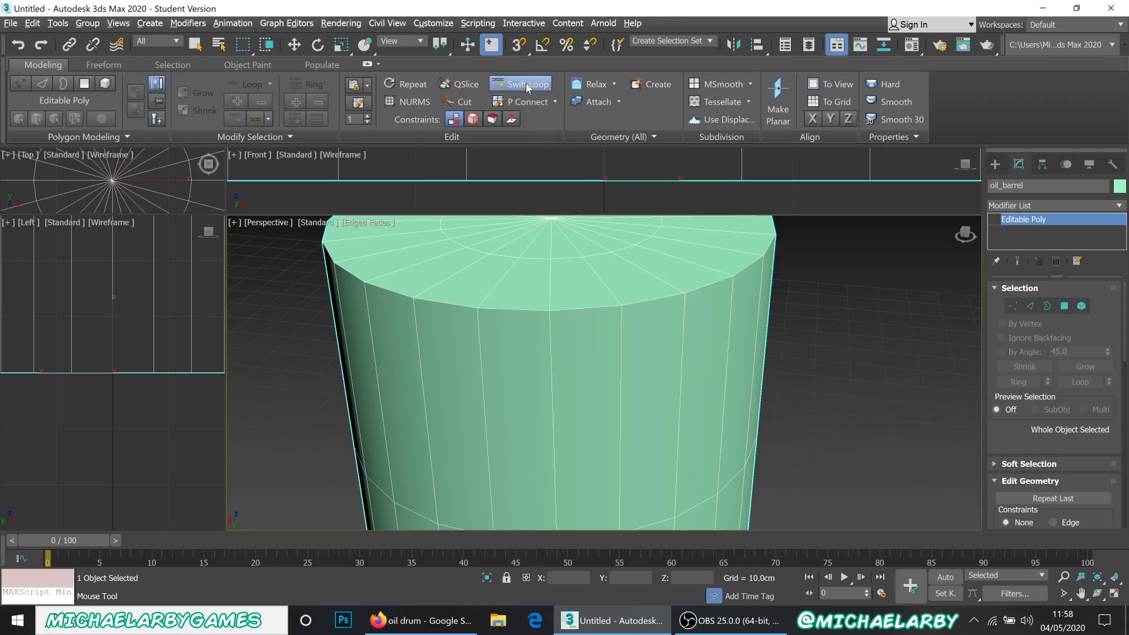
pyautogui.click(525, 86)
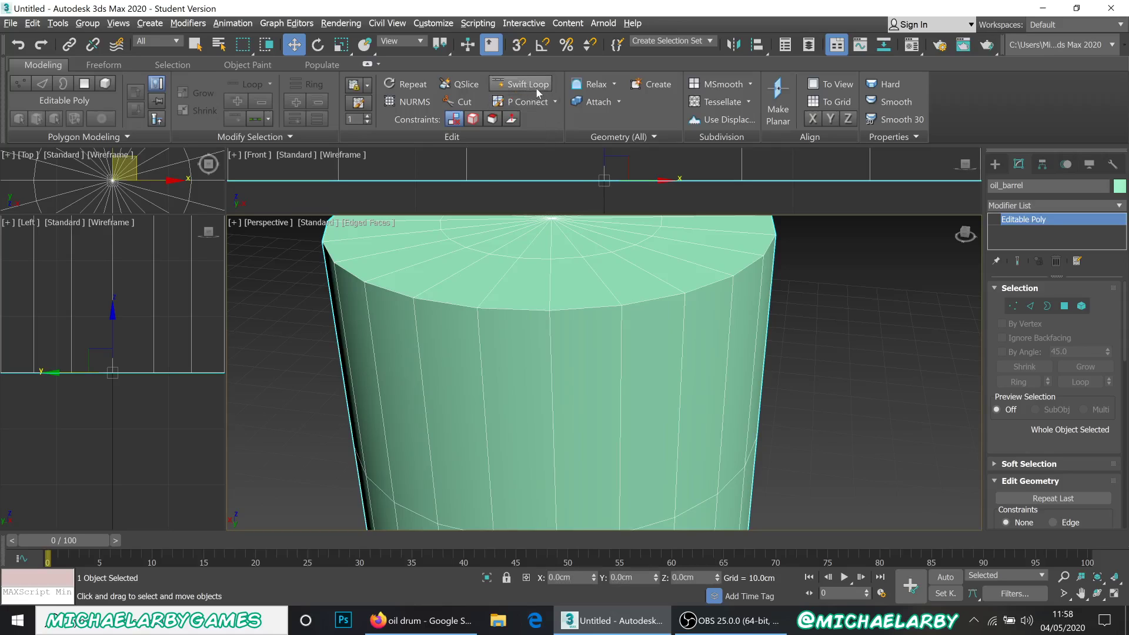
pyautogui.click(534, 84)
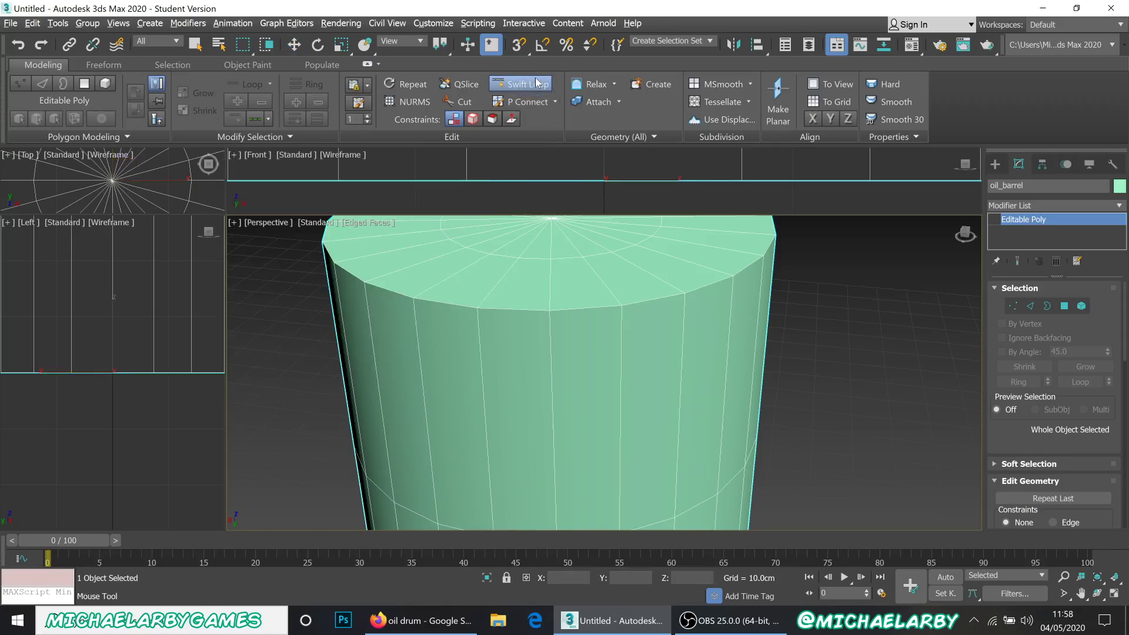
pyautogui.keyDown('alt'); pyautogui.moveTo(783, 388); pyautogui.dragTo(786, 413, button='middle'); pyautogui.keyUp('alt')
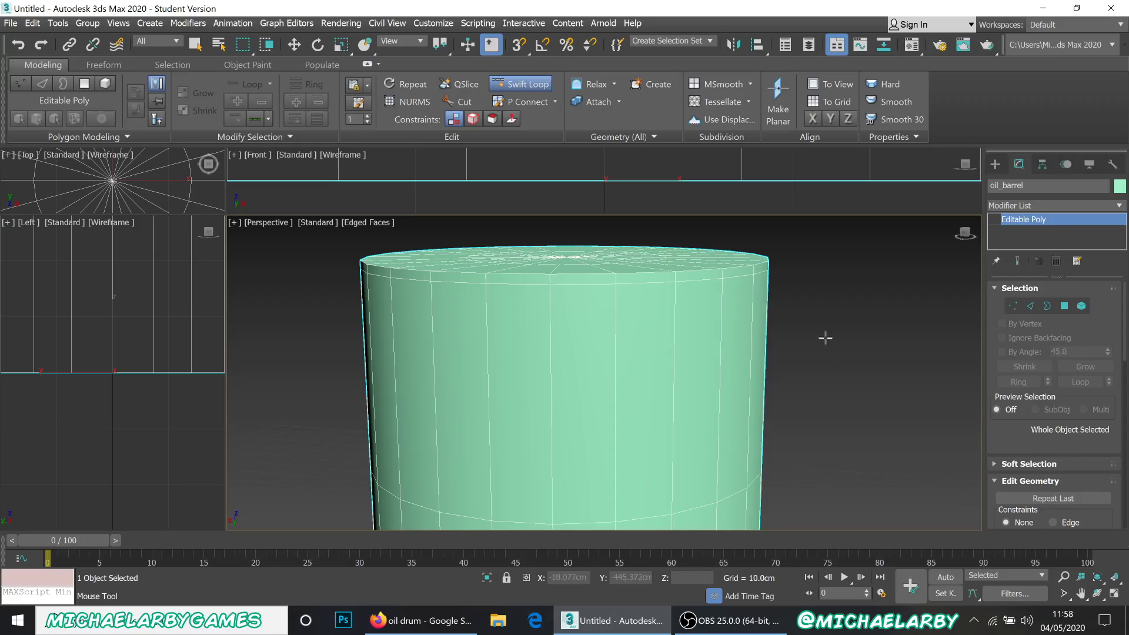
pyautogui.scroll(-5, 823, 335)
pyautogui.moveTo(835, 410); pyautogui.dragTo(787, 306, button='middle')
pyautogui.scroll(5, 747, 379)
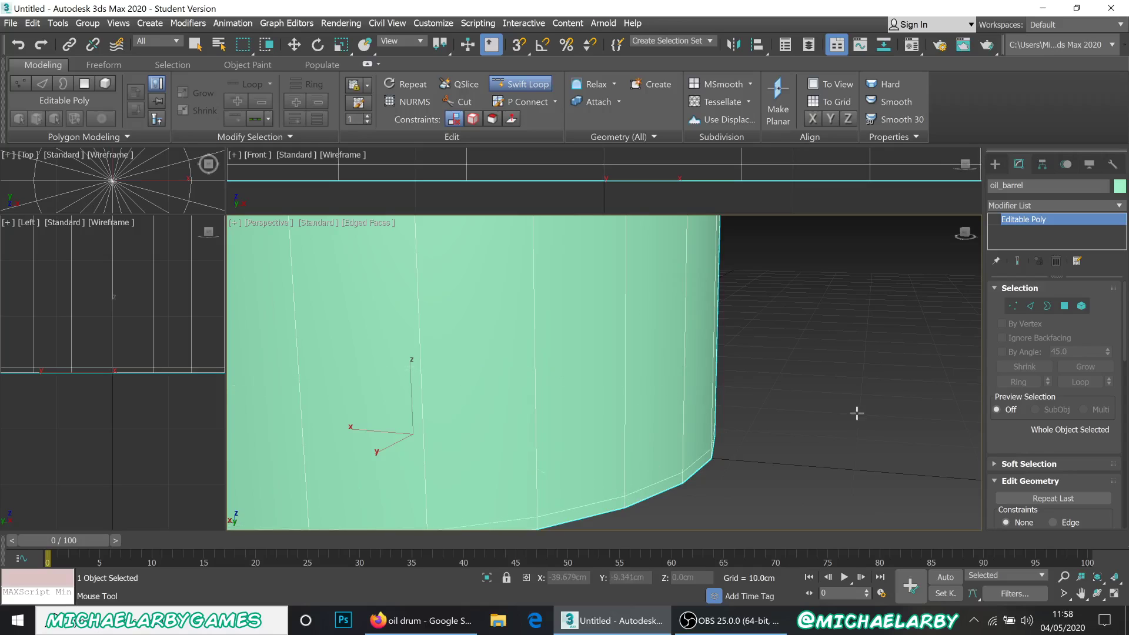
# - Add Swift Loop edge loops just inside the outer rims of the barrel's top and bottom caps and leave the tool
pyautogui.scroll(-5, 816, 397)
pyautogui.moveTo(817, 299); pyautogui.dragTo(779, 457, button='middle')
pyautogui.scroll(2, 784, 479)
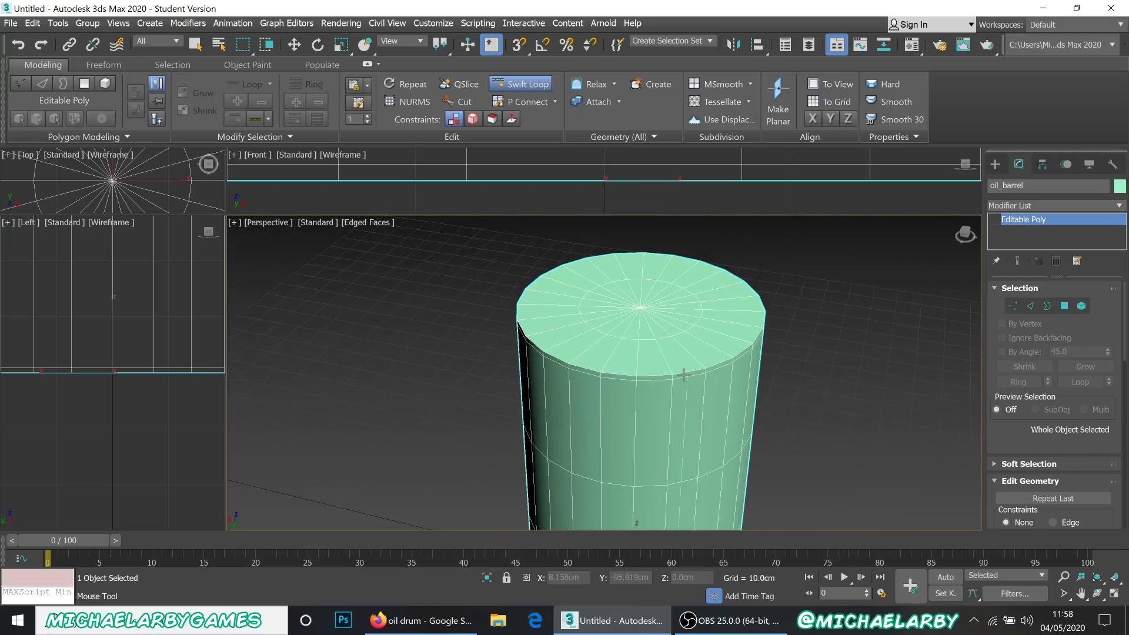
pyautogui.scroll(2, 628, 378)
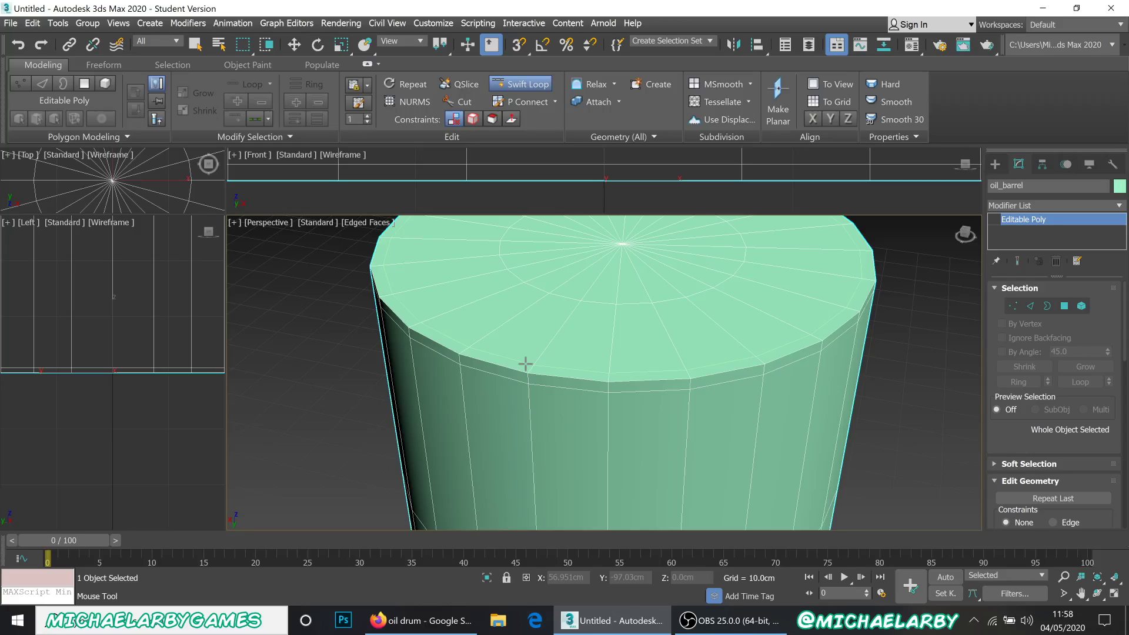
pyautogui.scroll(-3, 568, 411)
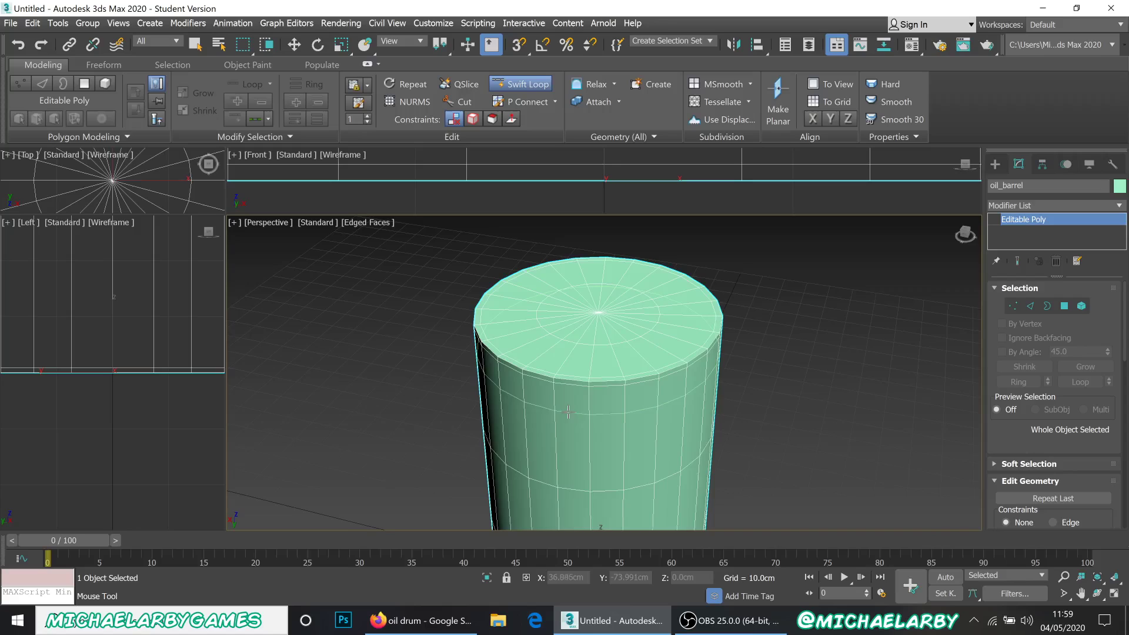
pyautogui.keyDown('alt'); pyautogui.moveTo(568, 412); pyautogui.dragTo(558, 376, button='middle'); pyautogui.keyUp('alt')
pyautogui.scroll(4, 553, 335)
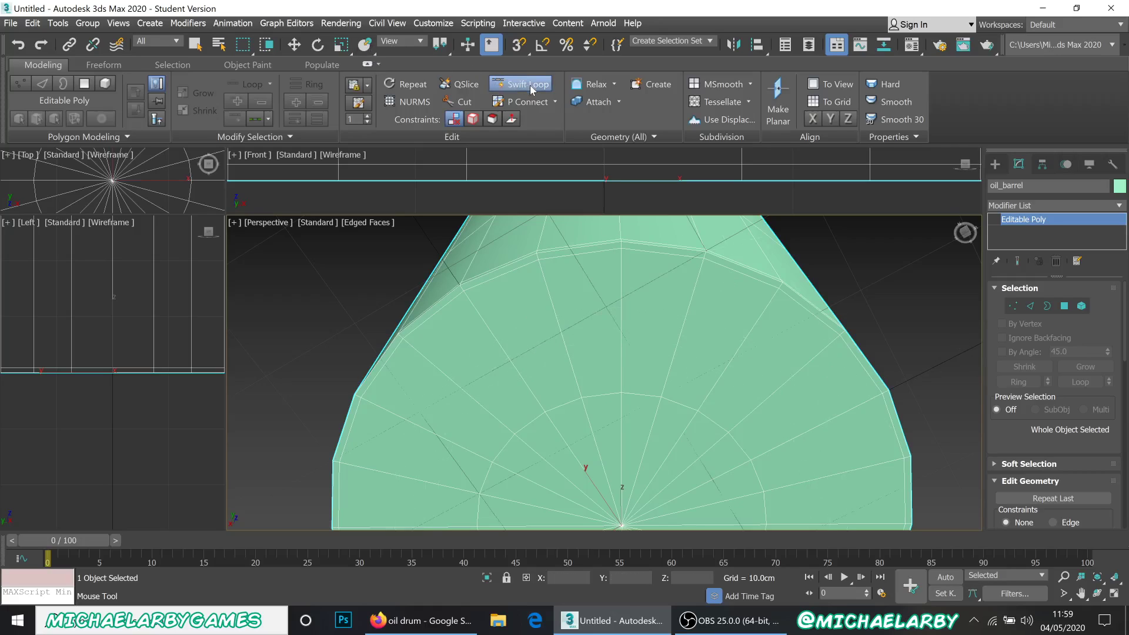
pyautogui.press('w')
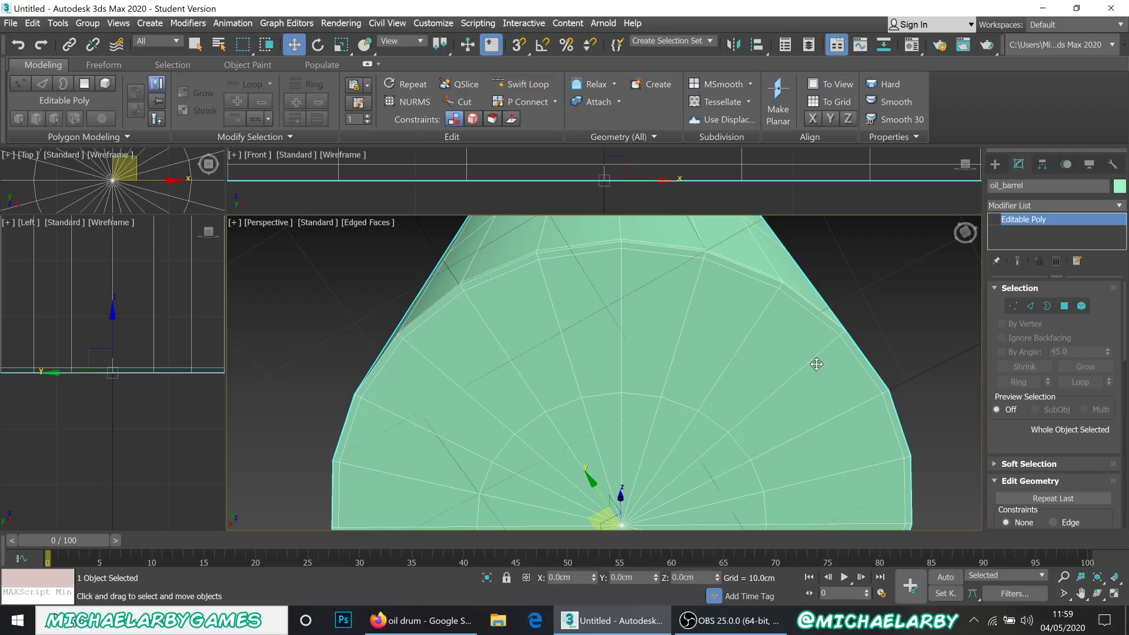
pyautogui.keyDown('alt'); pyautogui.moveTo(645, 265); pyautogui.dragTo(623, 325, button='middle'); pyautogui.keyUp('alt')
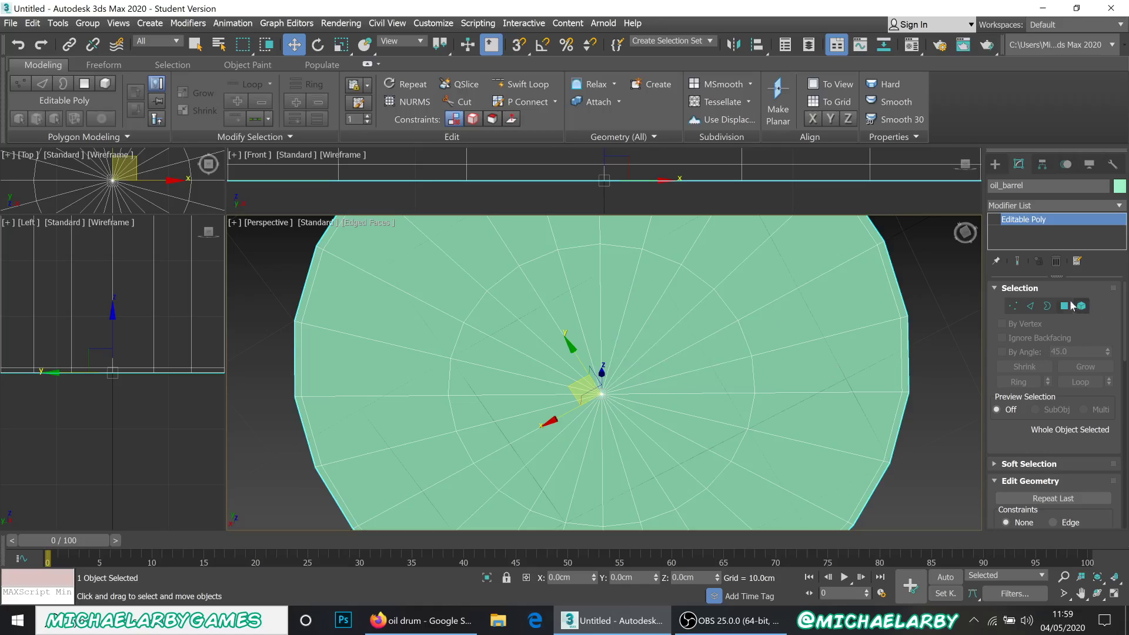
pyautogui.click(781, 317)
pyautogui.keyDown('ctrl'); pyautogui.click(748, 293); pyautogui.keyUp('ctrl')
pyautogui.keyDown('ctrl'); pyautogui.click(717, 272); pyautogui.keyUp('ctrl')
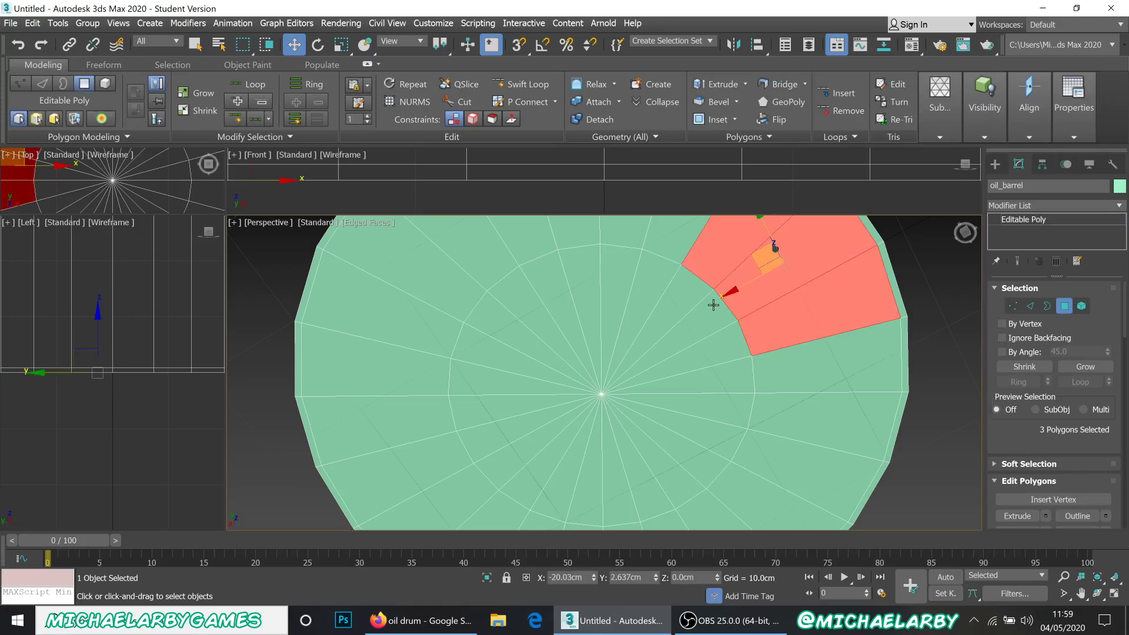
# - Select all bottom-cap polygons inside the rim by converting the centre vertex selection to polygons and growing it once
pyautogui.click(1012, 307)
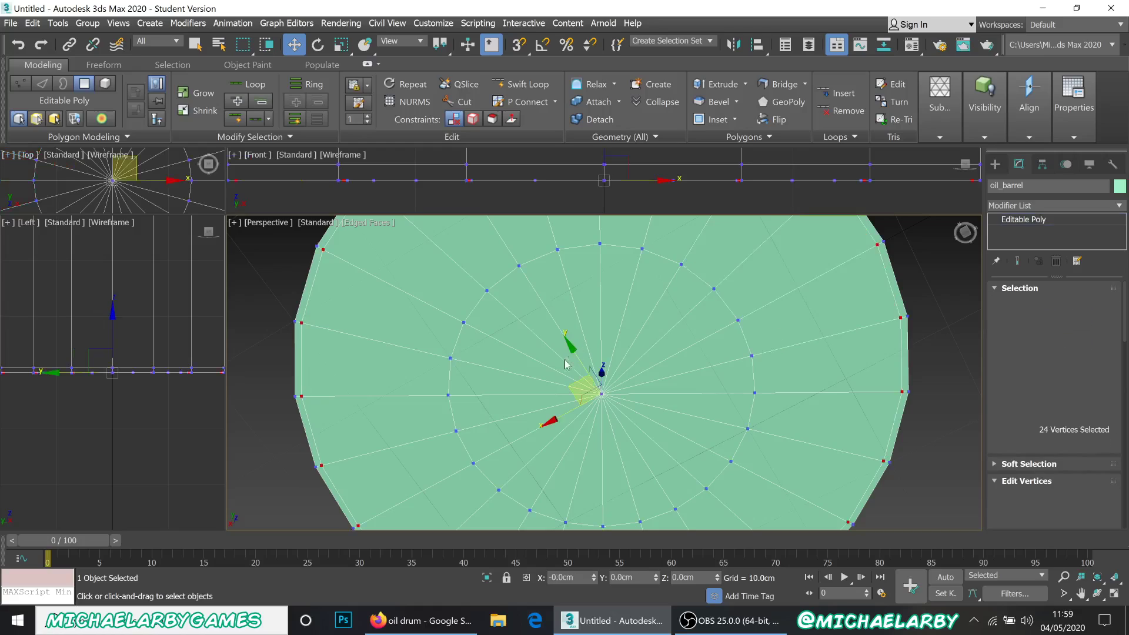
pyautogui.click(601, 395)
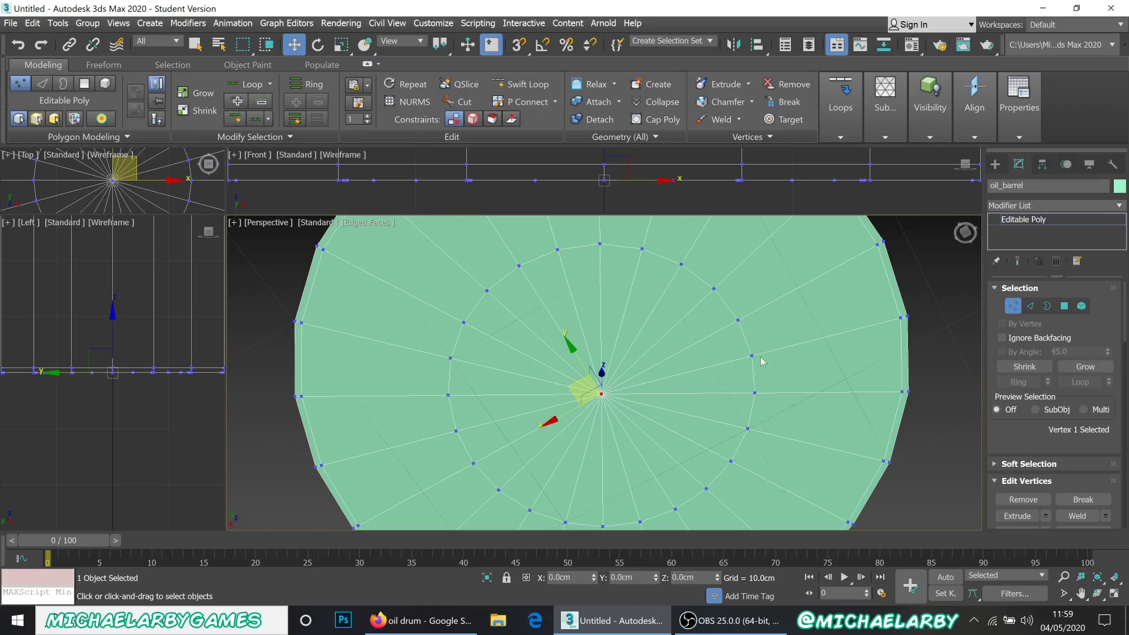
pyautogui.keyDown('ctrl'); pyautogui.click(1065, 312); pyautogui.keyUp('ctrl')
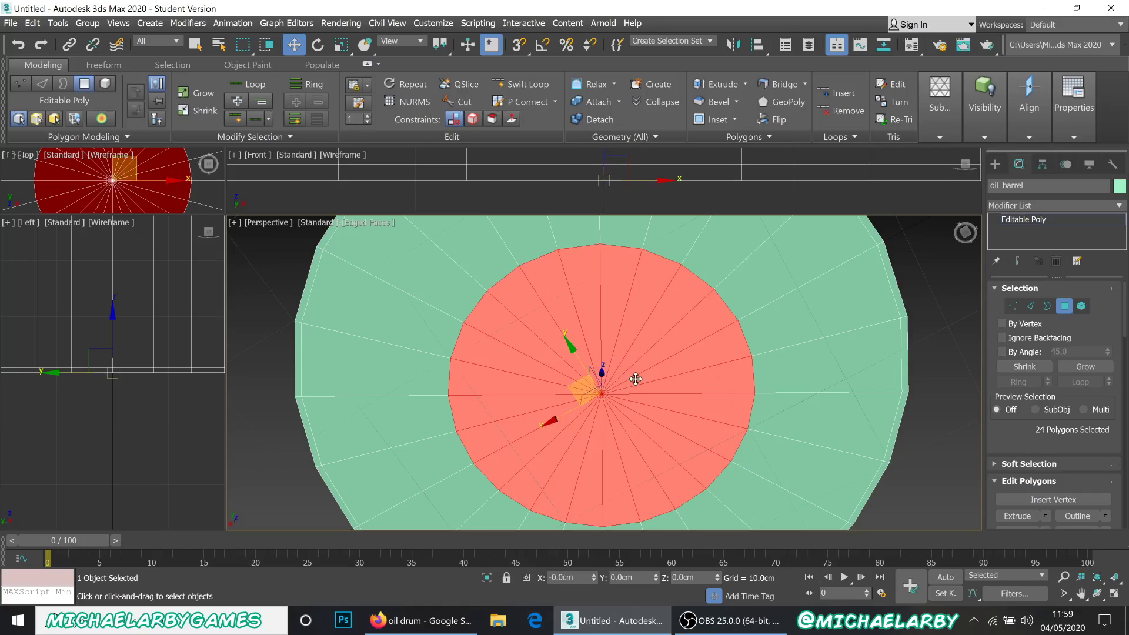
pyautogui.scroll(-2, 676, 382)
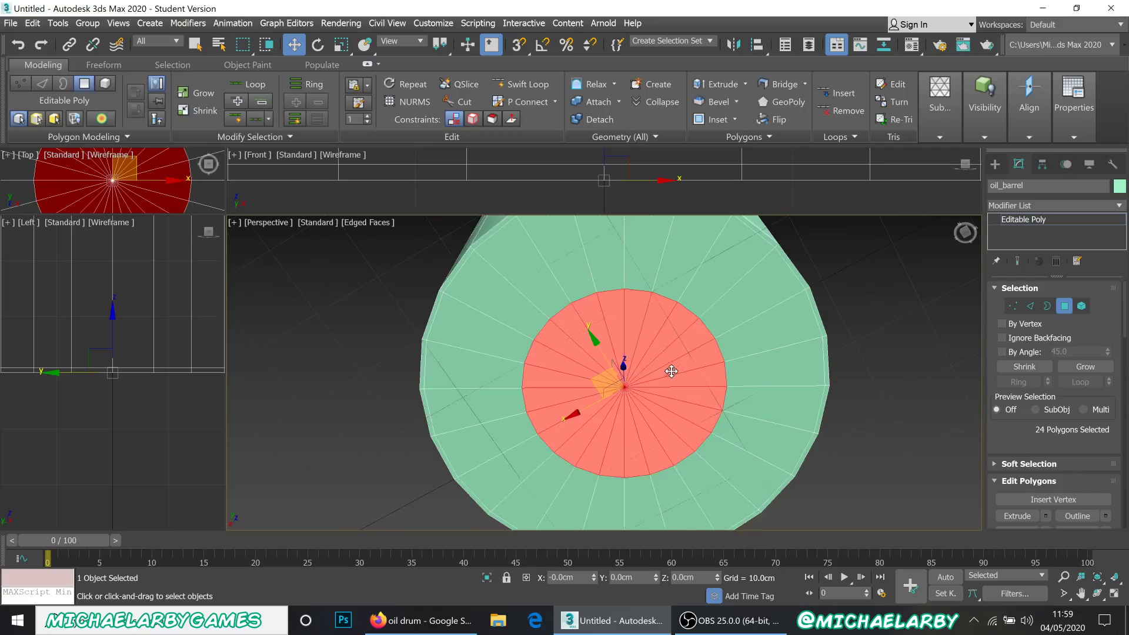
pyautogui.click(1073, 366)
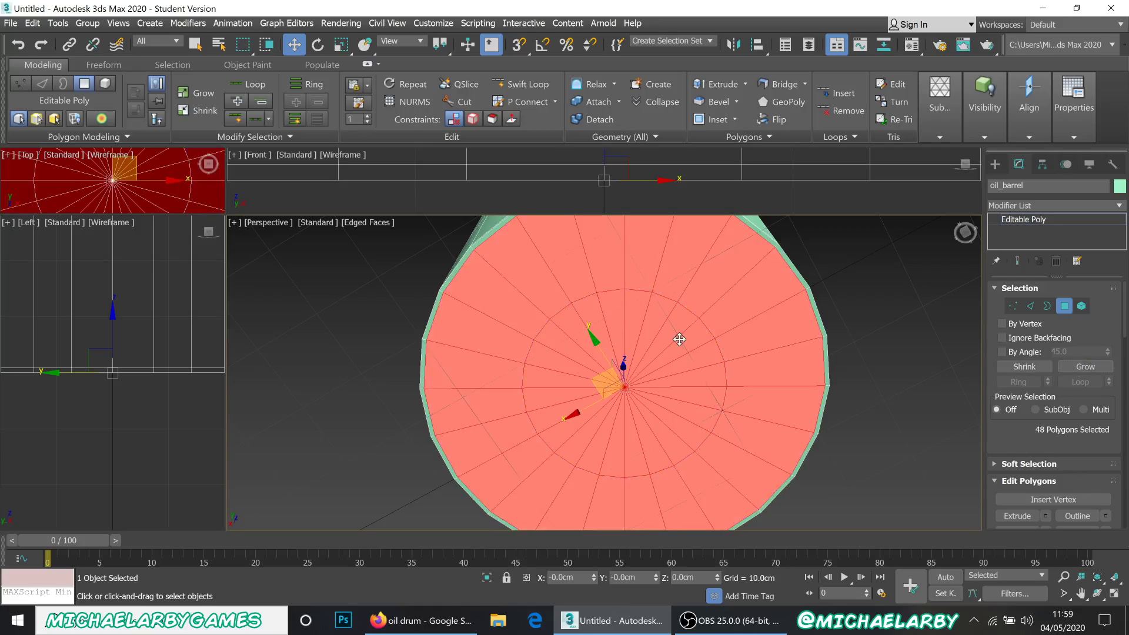
# - Extrude the selected bottom-cap polygons inward as a group by -1.124 cm and clear the selection
pyautogui.moveTo(676, 335); pyautogui.dragTo(645, 341, button='middle')
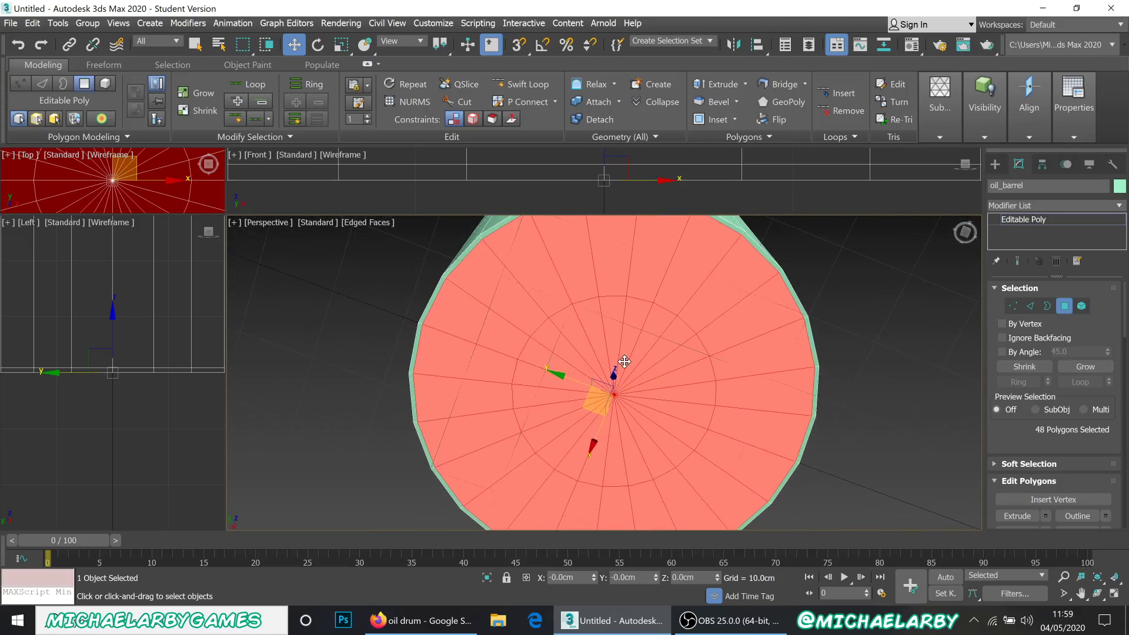
pyautogui.scroll(2, 615, 381)
pyautogui.scroll(-2, 615, 381)
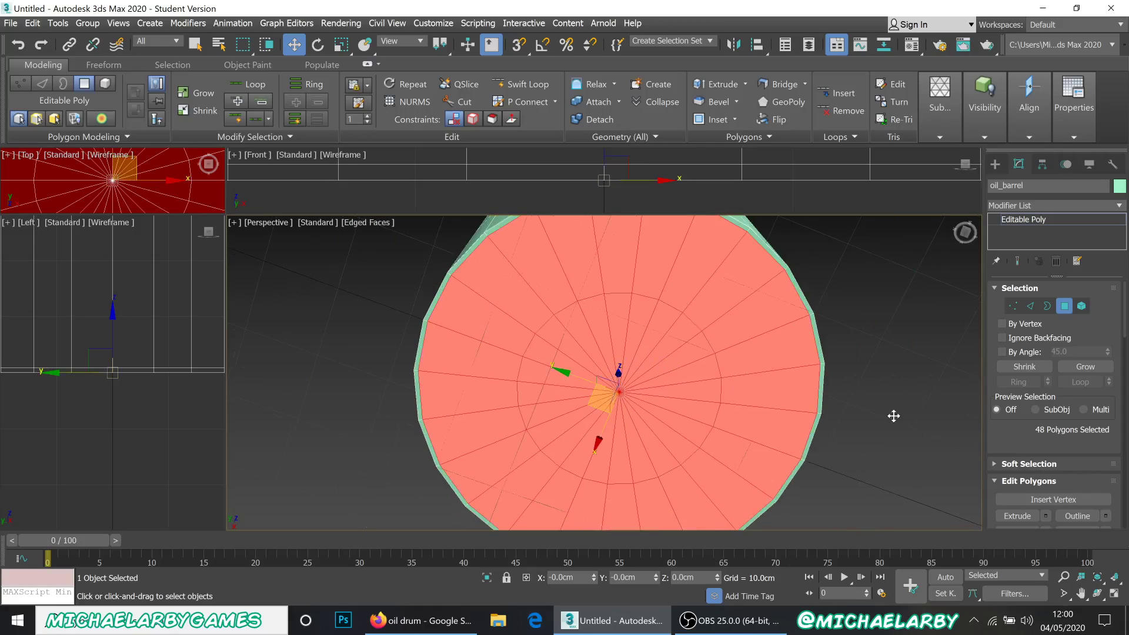
pyautogui.scroll(-3, 1039, 408)
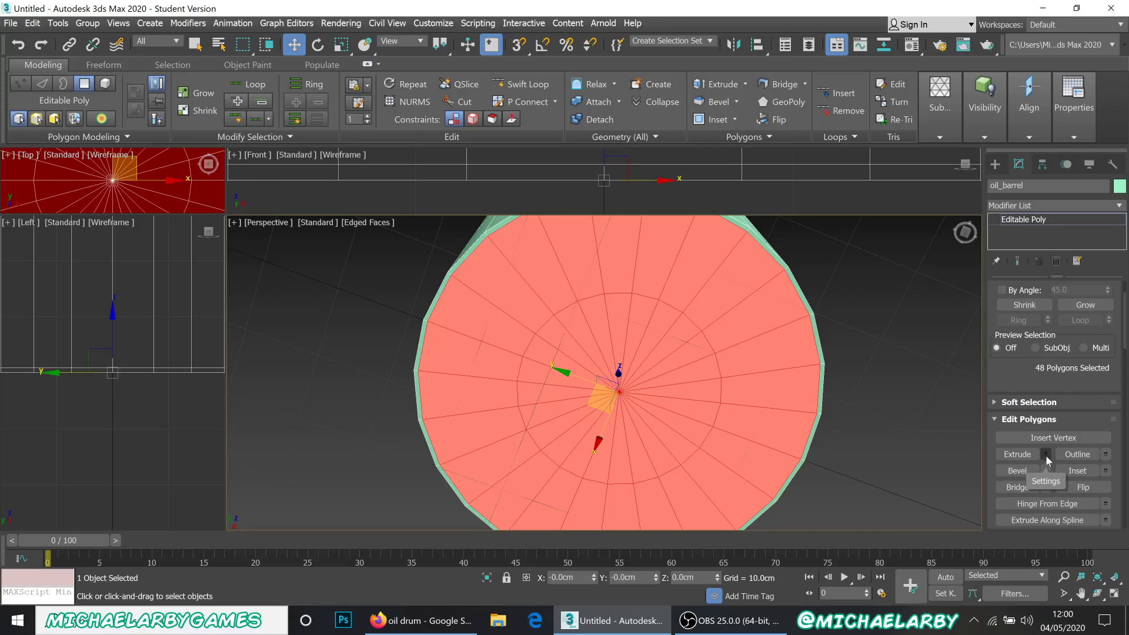
pyautogui.click(1045, 455)
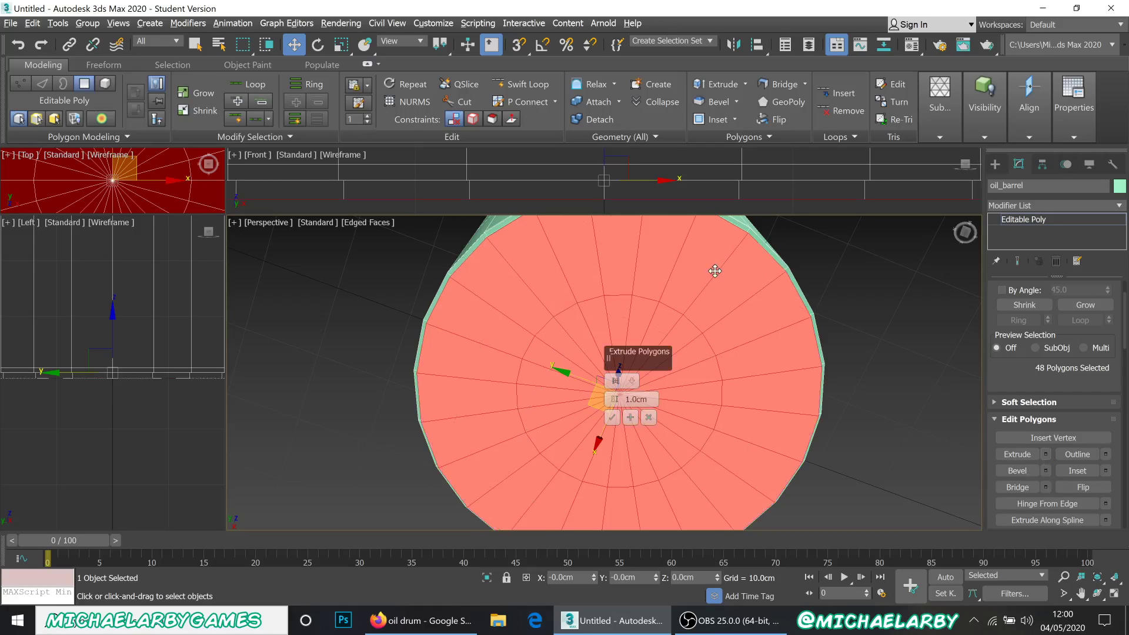
pyautogui.keyDown('alt'); pyautogui.moveTo(715, 269); pyautogui.dragTo(690, 293, button='middle'); pyautogui.keyUp('alt')
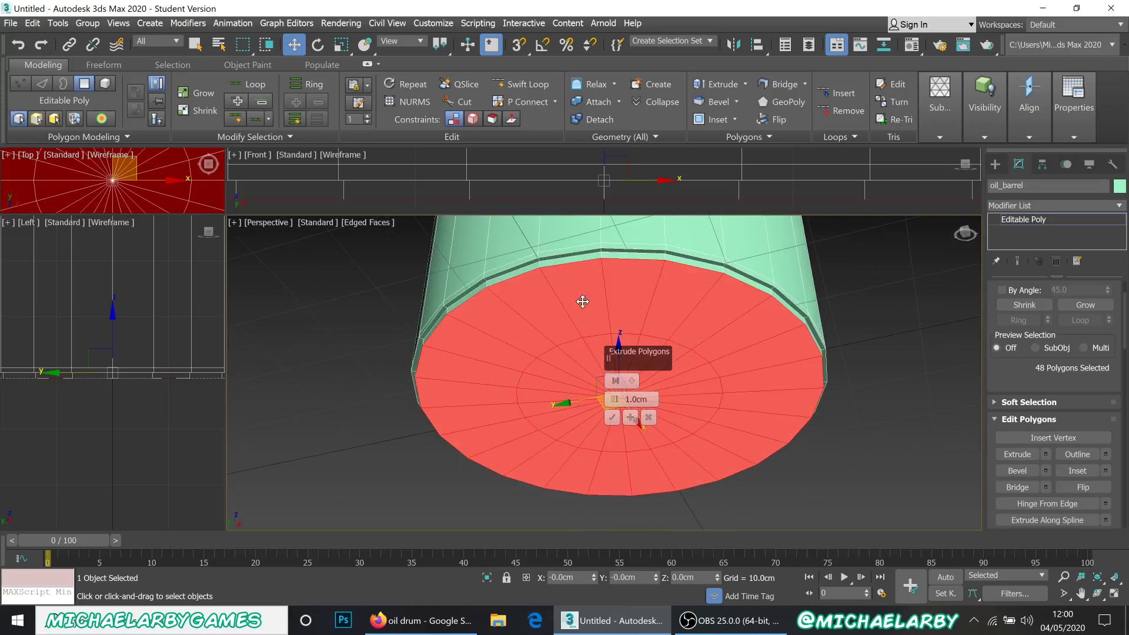
pyautogui.moveTo(614, 399); pyautogui.dragTo(597, 499)
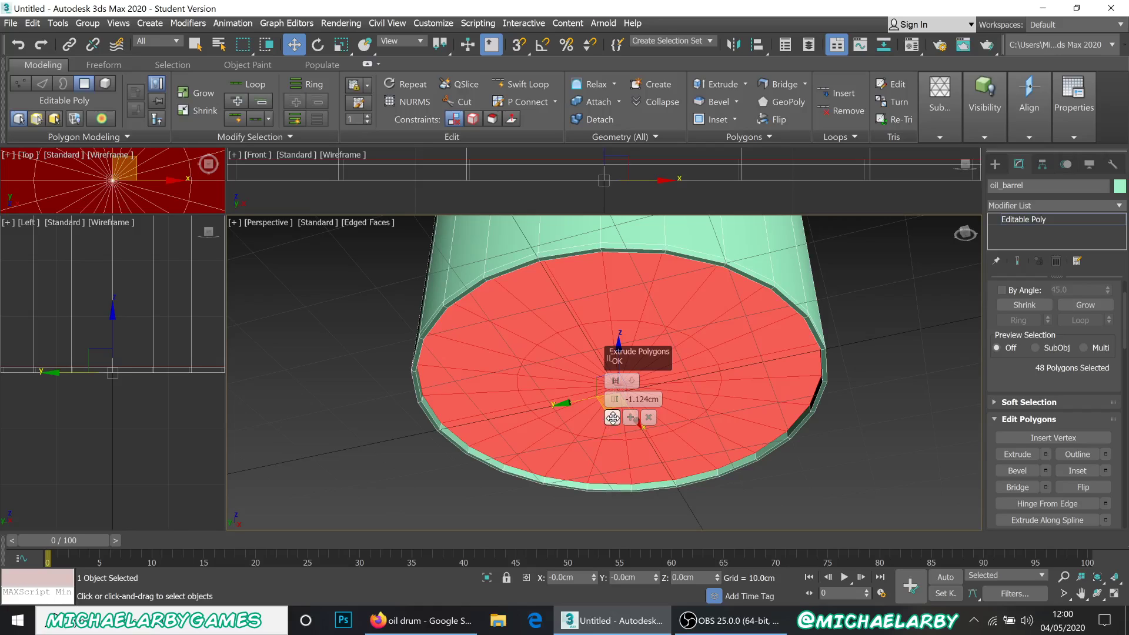
pyautogui.click(612, 417)
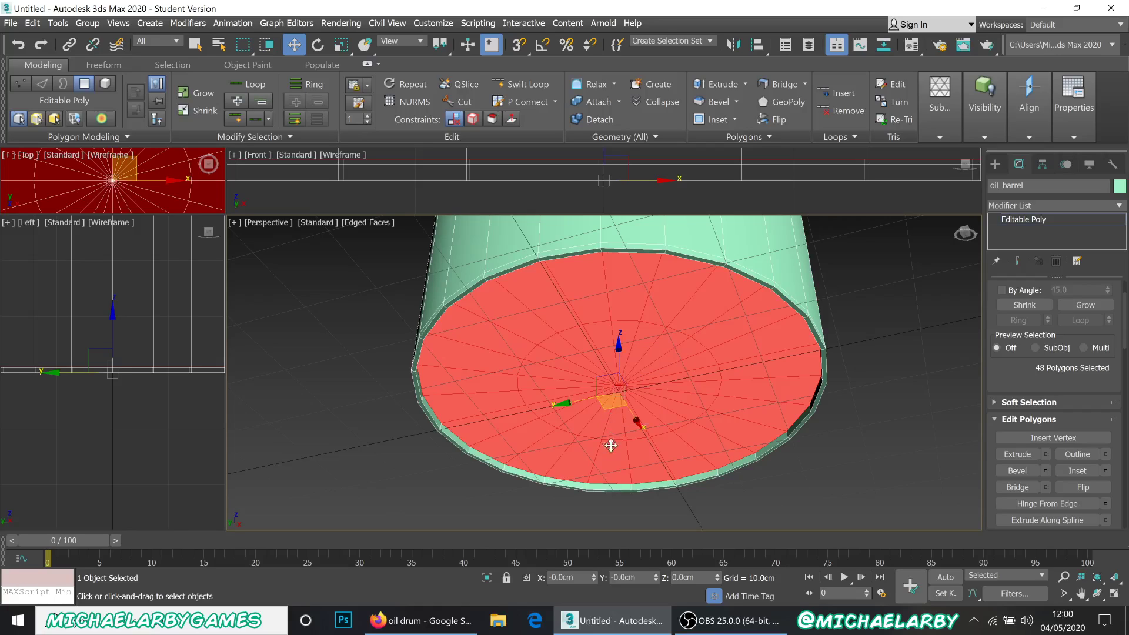
pyautogui.click(880, 415)
pyautogui.scroll(-5, 675, 309)
pyautogui.scroll(3, 666, 327)
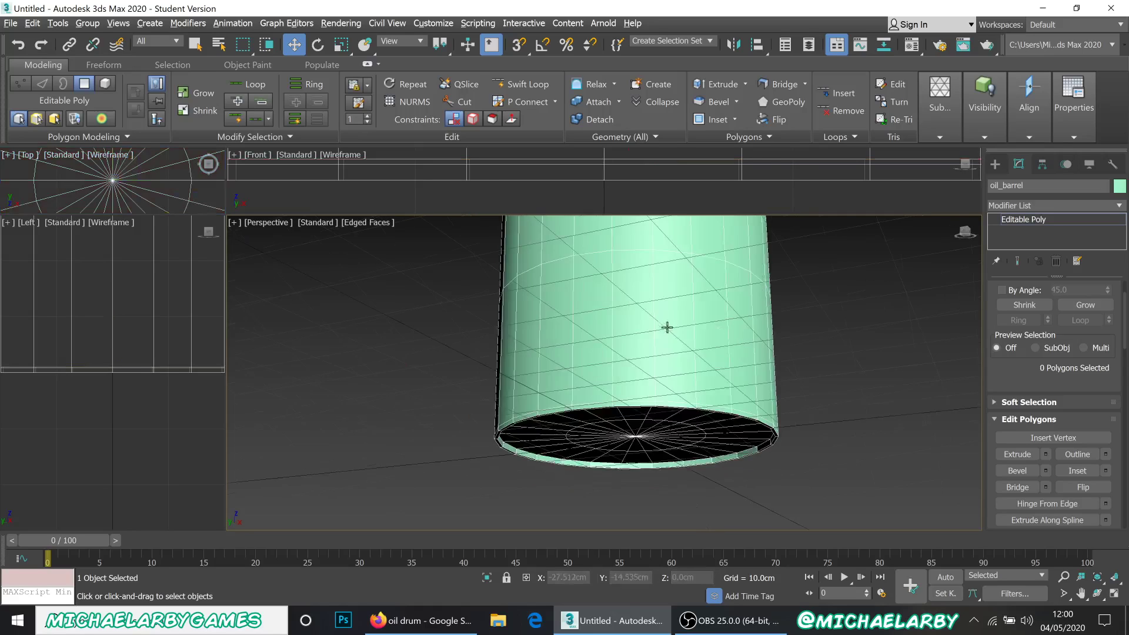
# - Select the top-cap polygons inside the rim by converting the centre vertex selection to polygons and growing it once
pyautogui.keyDown('alt'); pyautogui.moveTo(666, 326); pyautogui.dragTo(678, 526, button='middle'); pyautogui.keyUp('alt')
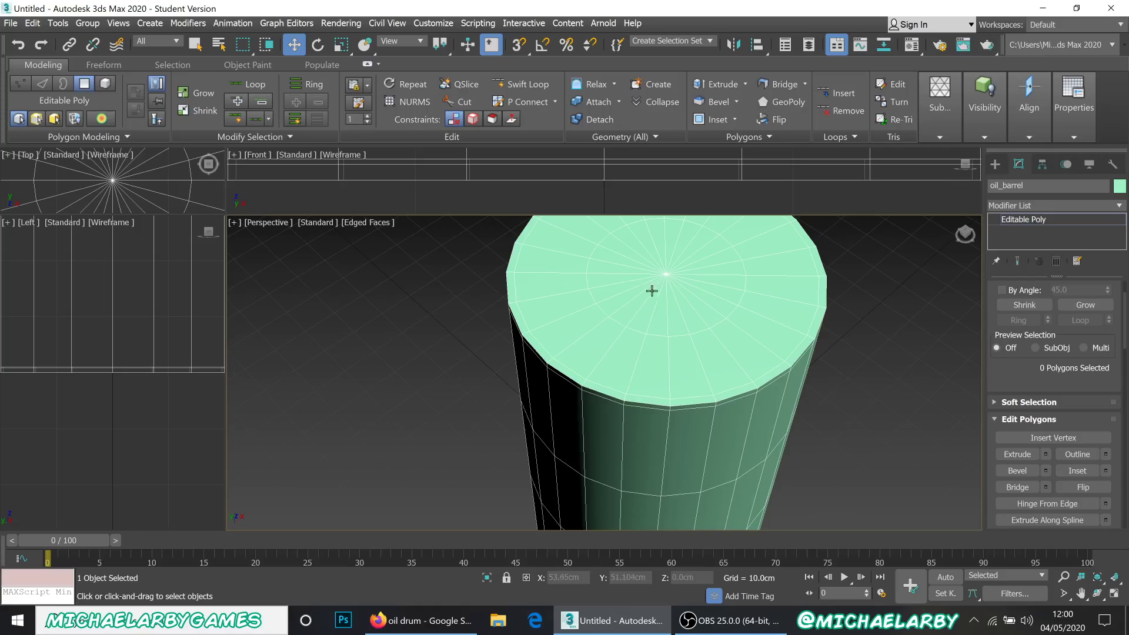
pyautogui.scroll(2, 1028, 353)
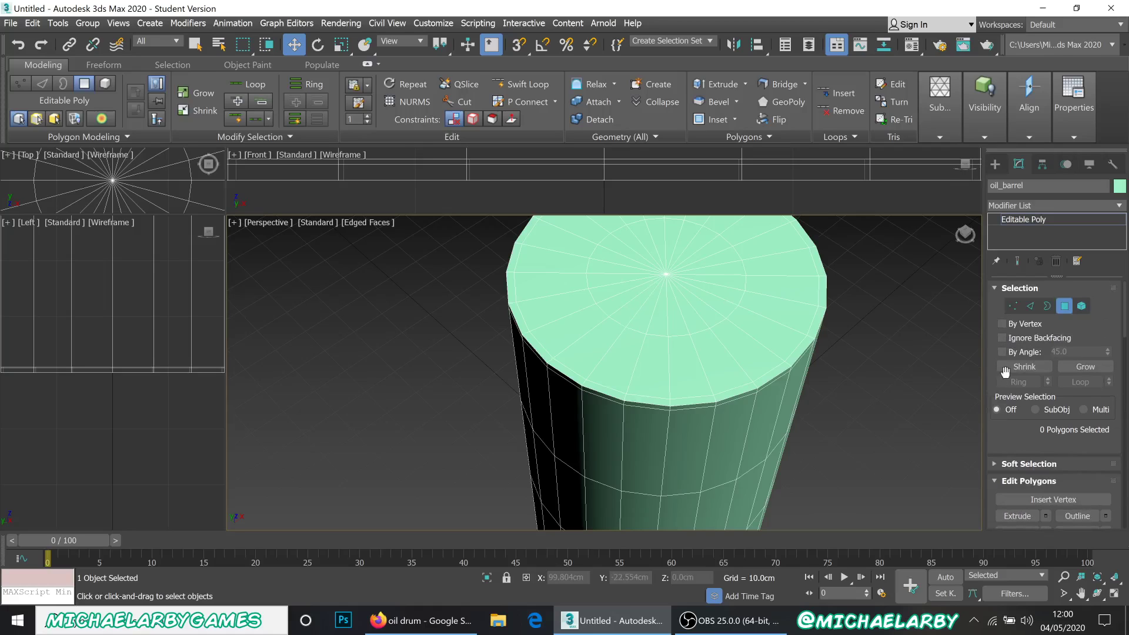
pyautogui.click(1012, 306)
pyautogui.keyDown('alt'); pyautogui.moveTo(663, 298); pyautogui.dragTo(666, 317, button='middle'); pyautogui.keyUp('alt')
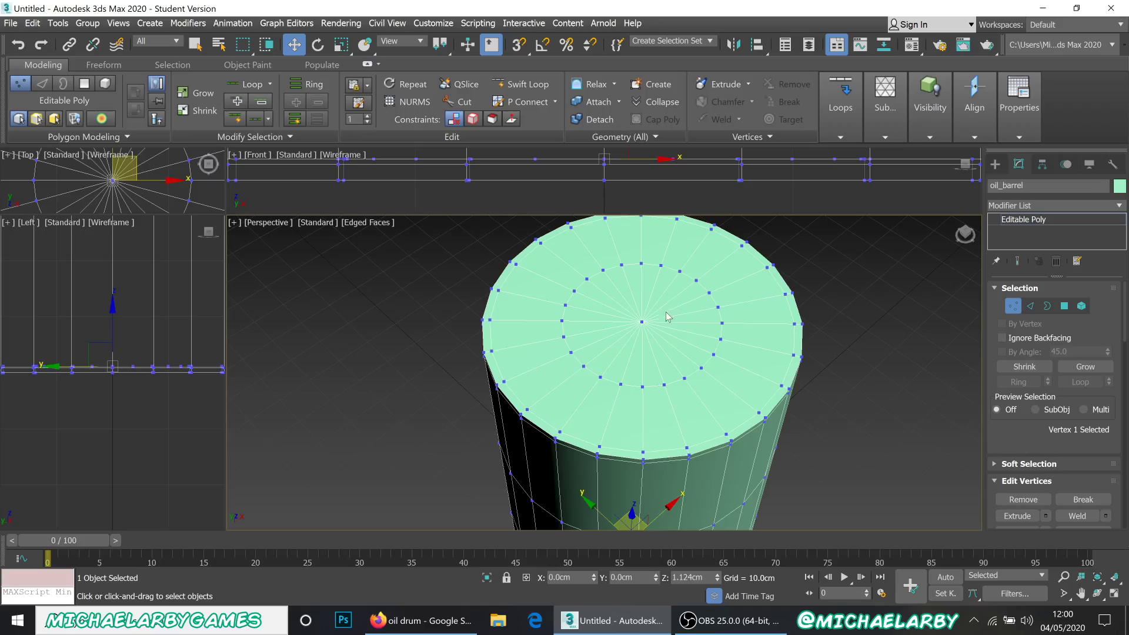
pyautogui.scroll(3, 666, 316)
pyautogui.click(631, 328)
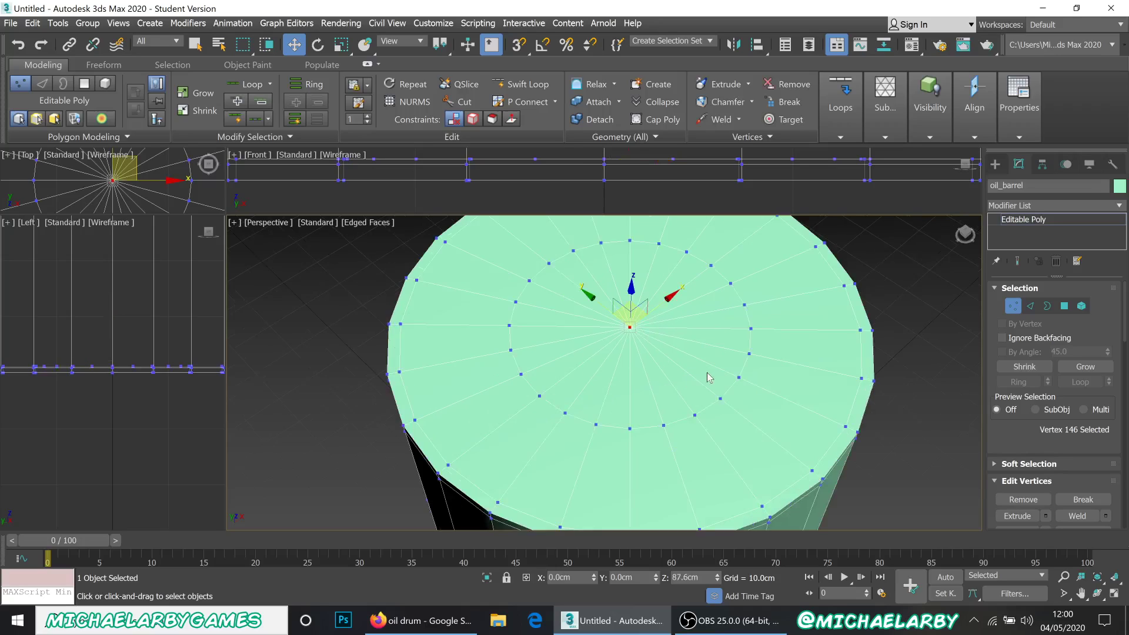
pyautogui.keyDown('ctrl'); pyautogui.click(1064, 305); pyautogui.keyUp('ctrl')
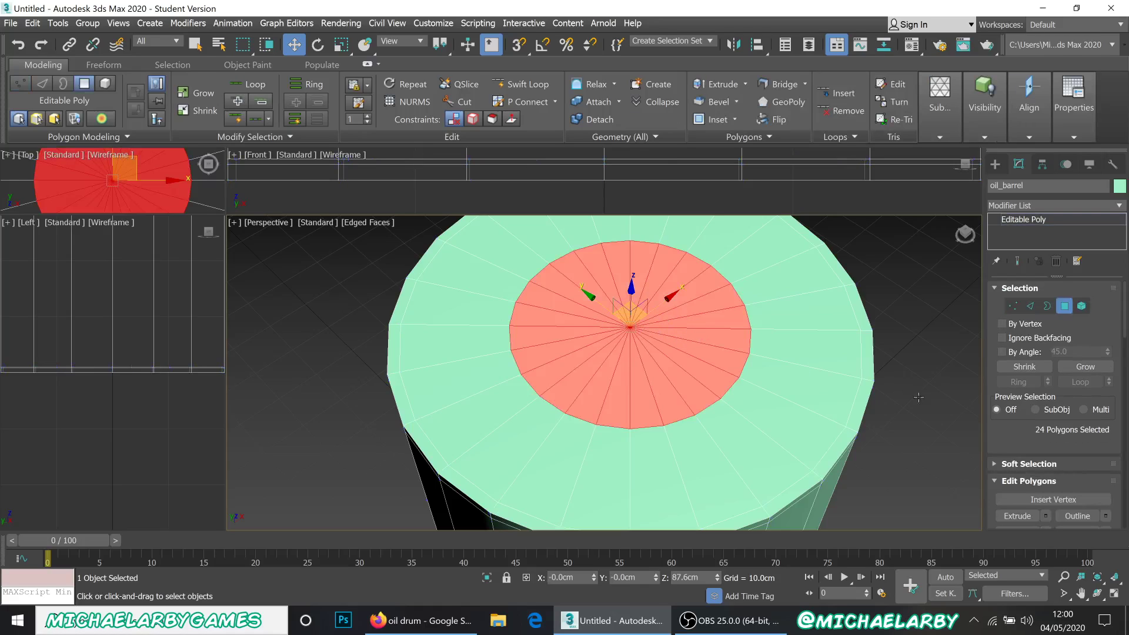
pyautogui.click(1071, 367)
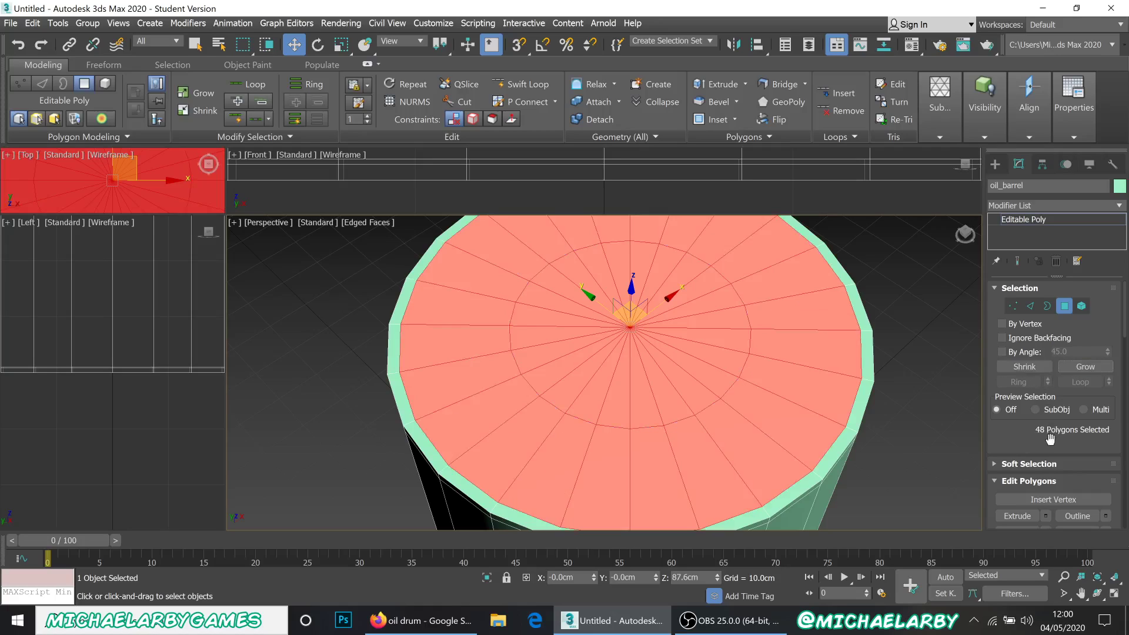
# - Extrude the selected top-cap polygons inward by -1.124 cm and clear the selection
pyautogui.scroll(-1, 1020, 410)
pyautogui.scroll(-5, 1020, 410)
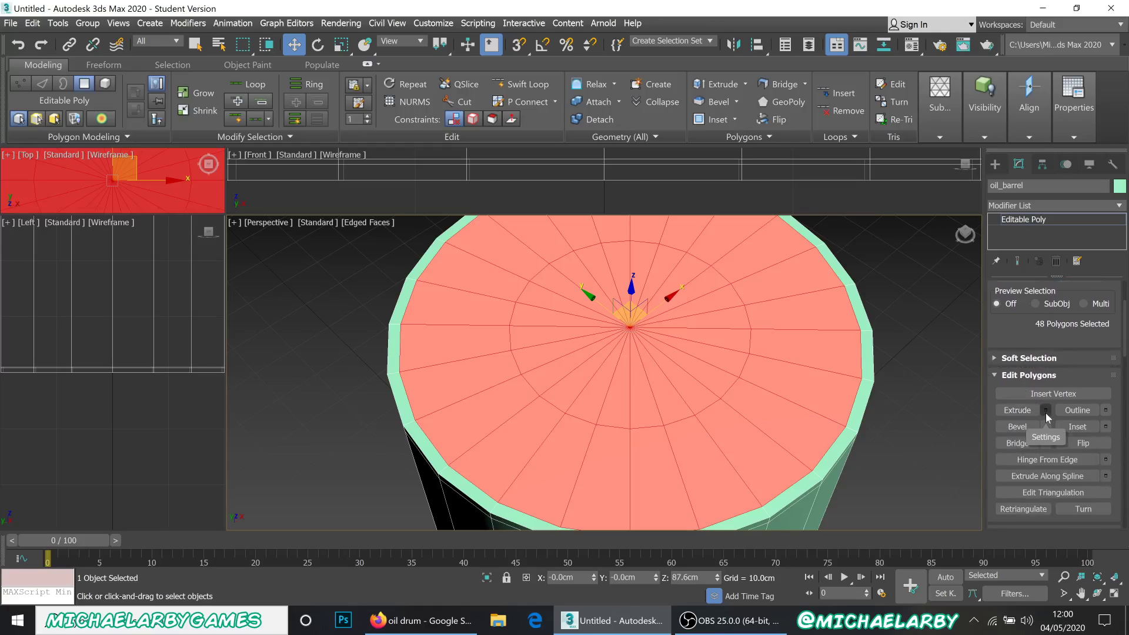
pyautogui.click(1045, 410)
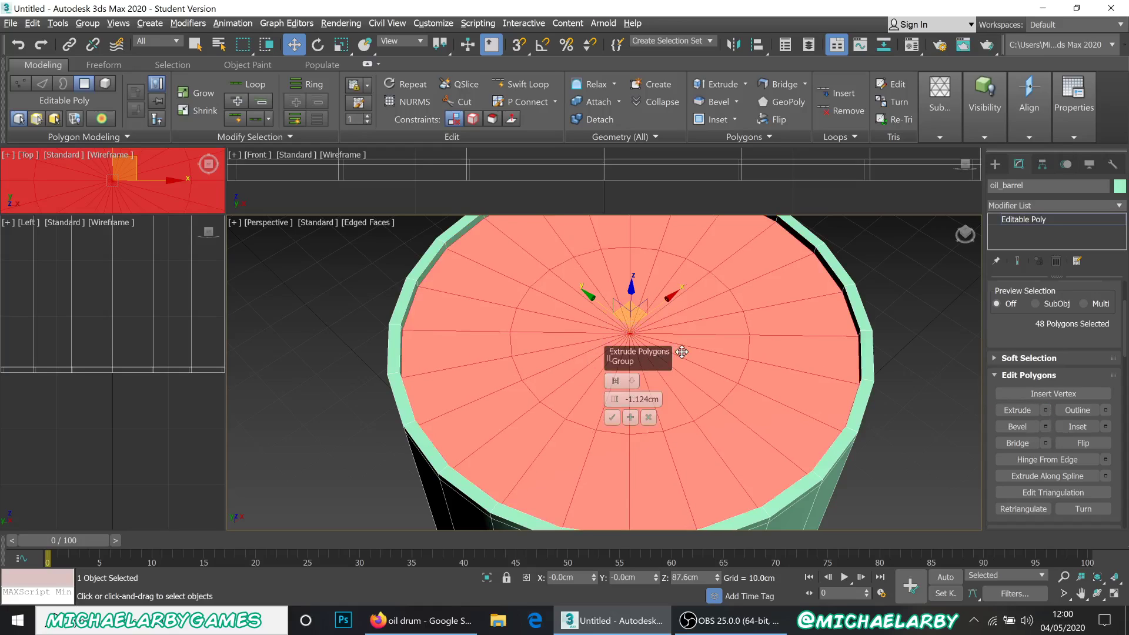
pyautogui.scroll(-4, 694, 337)
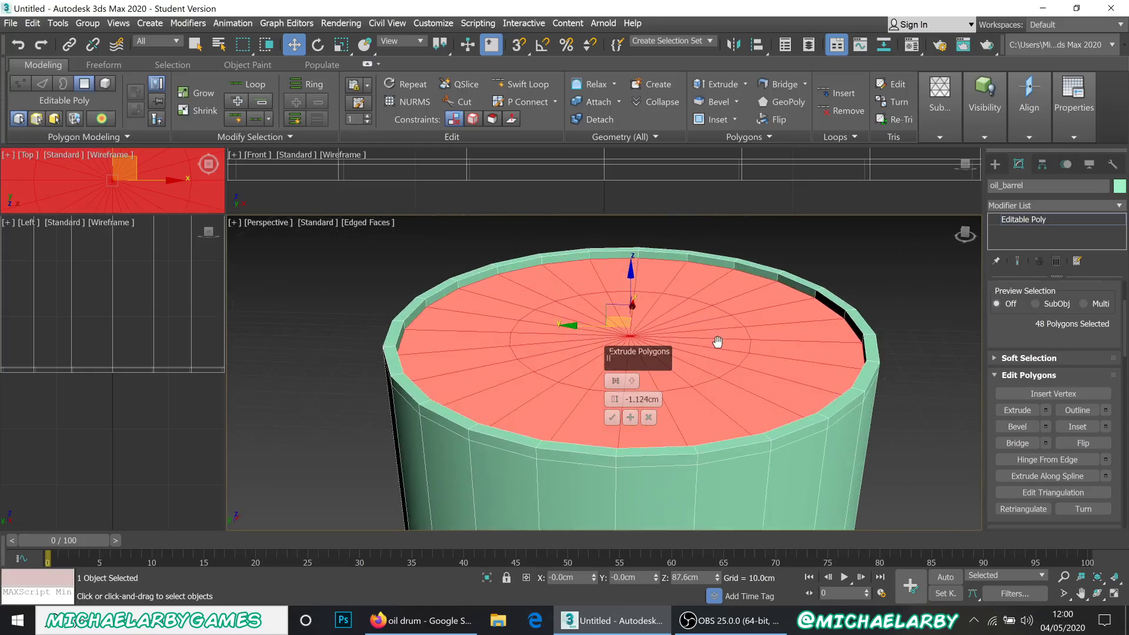
pyautogui.keyDown('alt'); pyautogui.moveTo(717, 337); pyautogui.dragTo(669, 374, button='middle'); pyautogui.keyUp('alt')
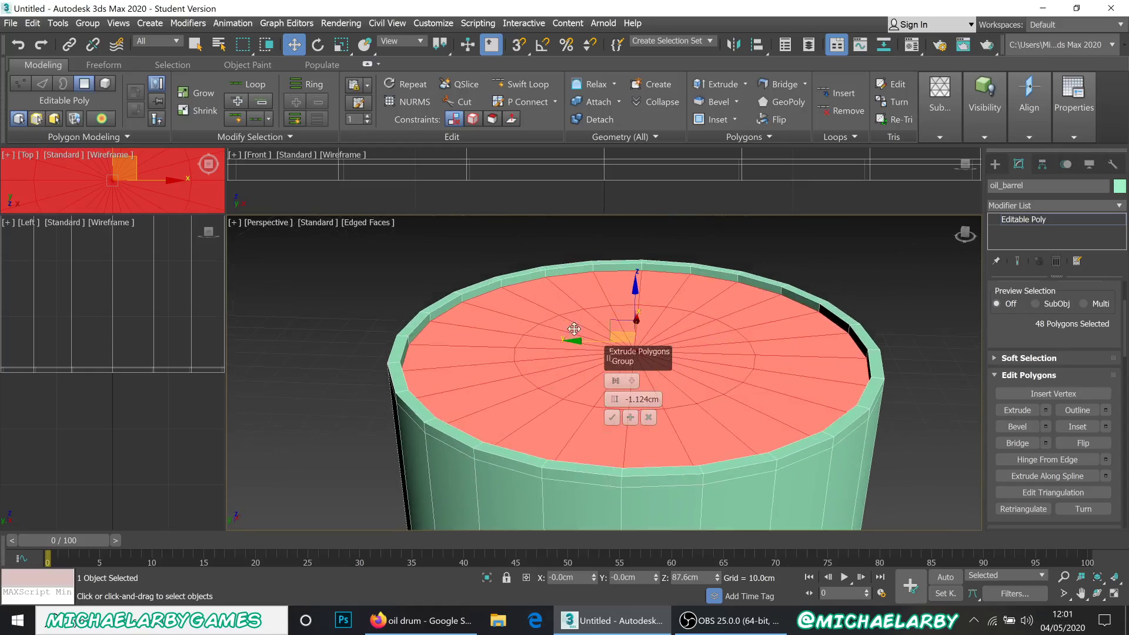
pyautogui.click(611, 417)
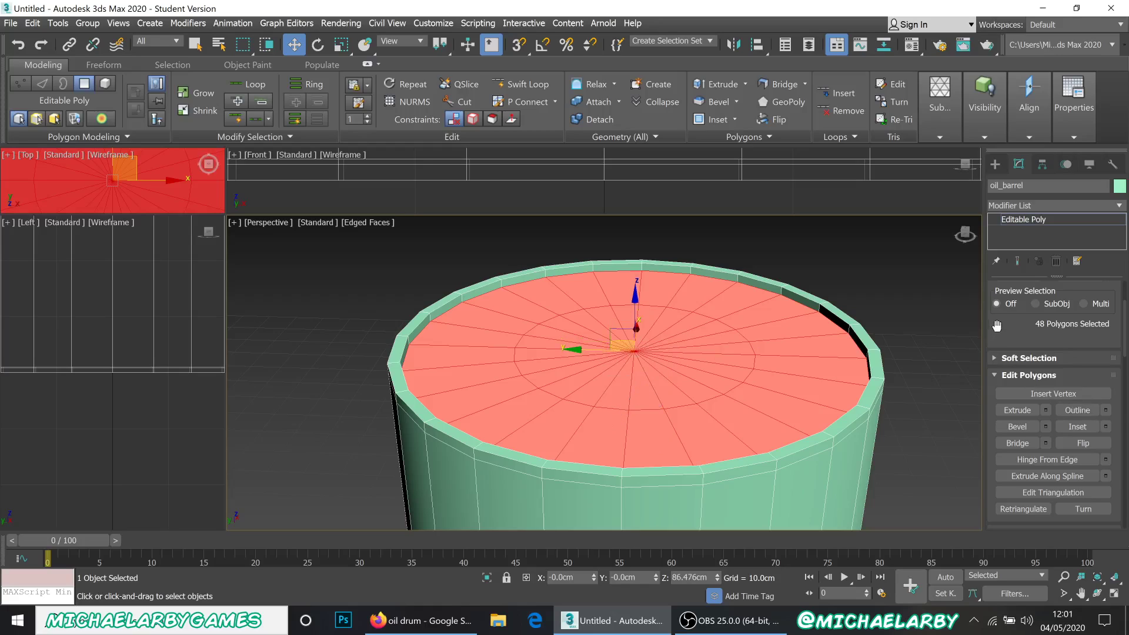
pyautogui.click(834, 272)
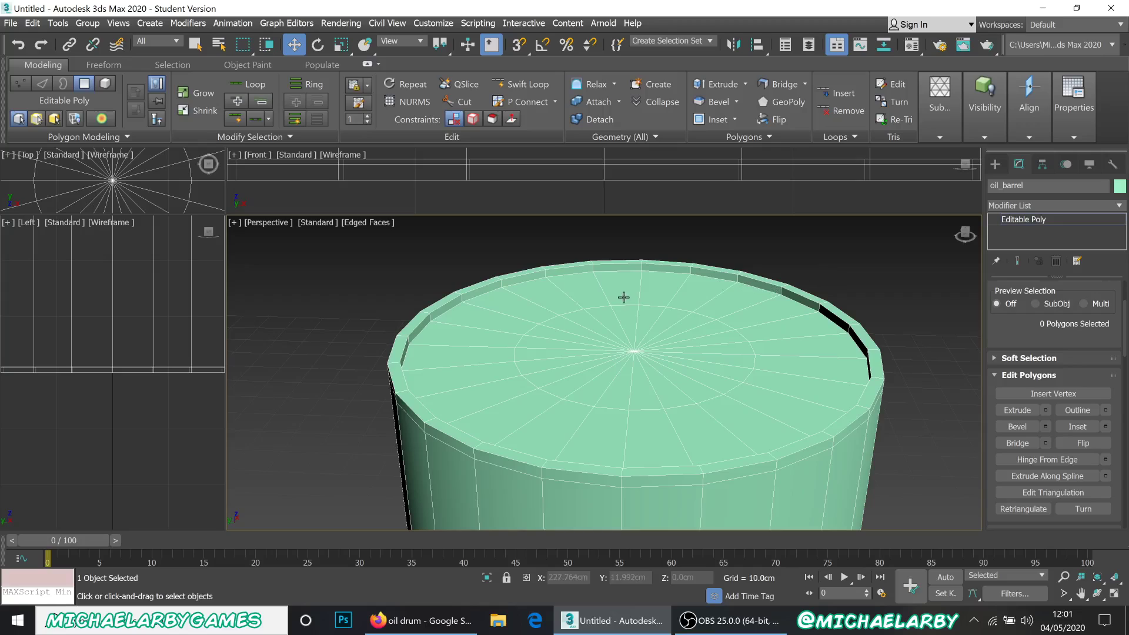
# - Turn off the edged-faces display in the Perspective view and inspect the shading around the recessed top rim
pyautogui.scroll(3, 623, 298)
pyautogui.scroll(-3, 623, 297)
pyautogui.press('F4')
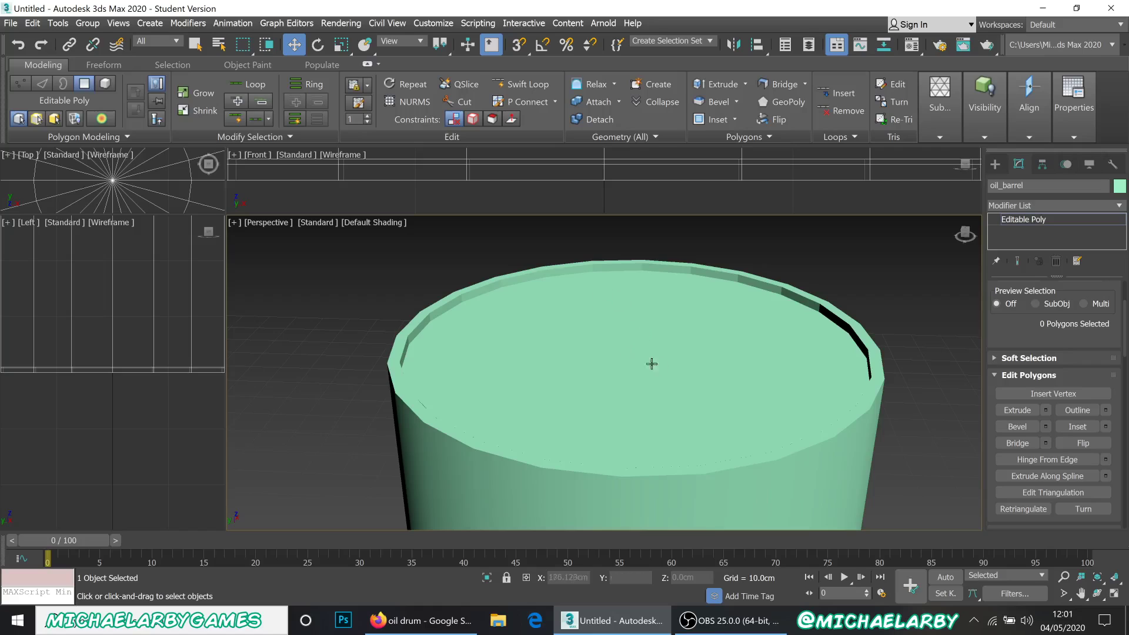
pyautogui.keyDown('alt'); pyautogui.moveTo(671, 342); pyautogui.dragTo(592, 340, button='middle'); pyautogui.keyUp('alt')
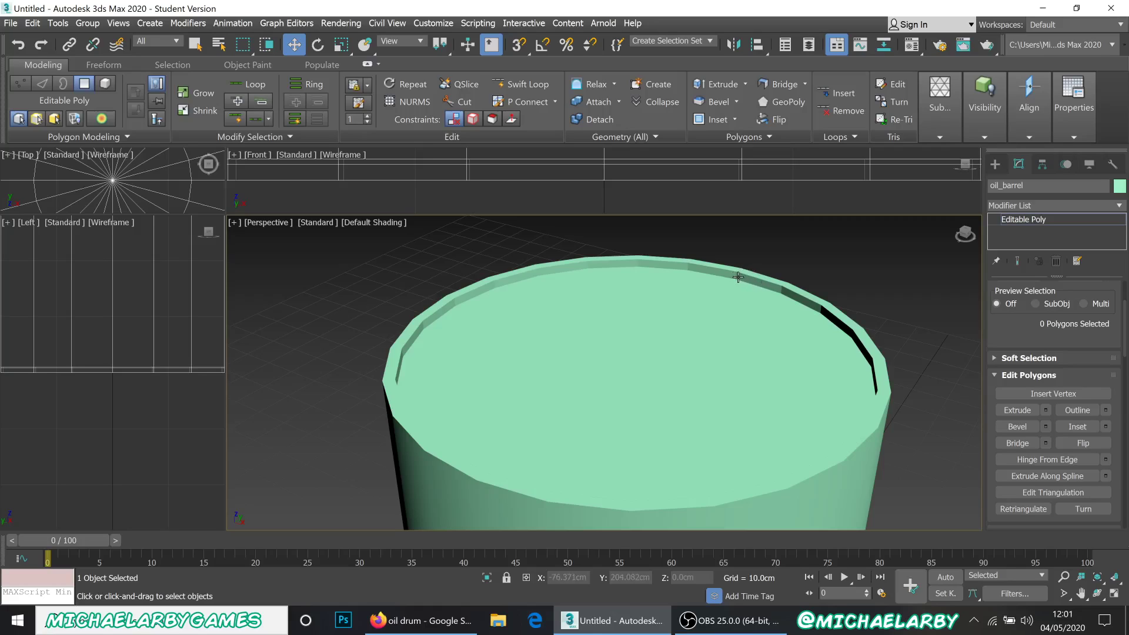
pyautogui.scroll(-3, 739, 276)
pyautogui.scroll(-2, 746, 316)
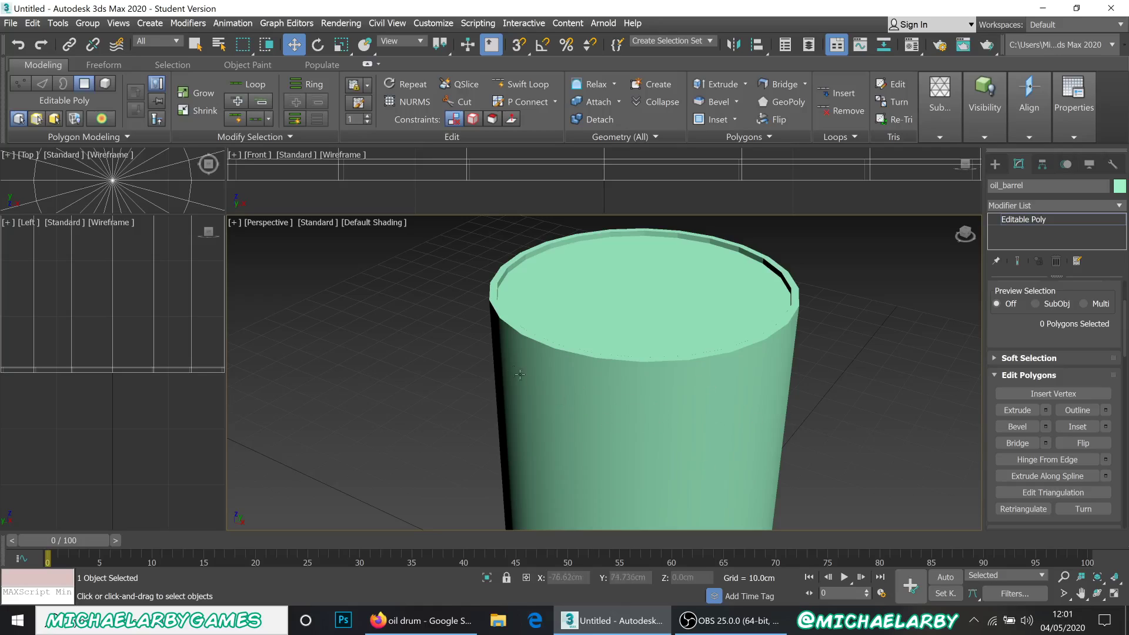
# - Select the full loop of polygons forming the inner wall of the barrel's top rim
pyautogui.keyDown('alt'); pyautogui.moveTo(706, 424); pyautogui.dragTo(706, 361, button='middle'); pyautogui.keyUp('alt')
pyautogui.scroll(5, 705, 361)
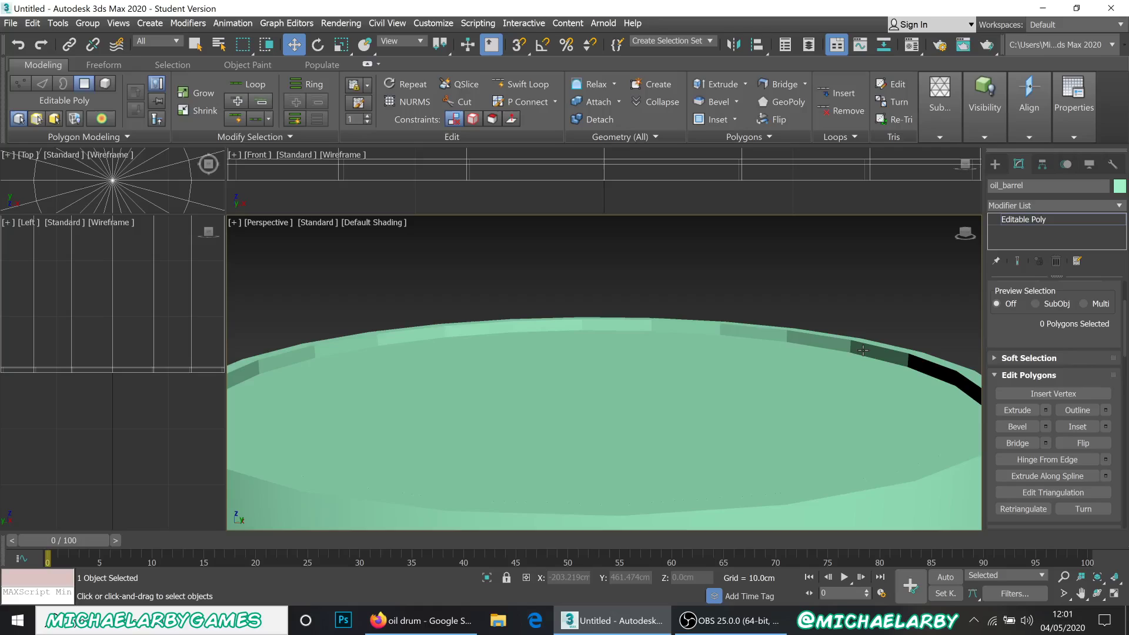
pyautogui.scroll(3, 1039, 373)
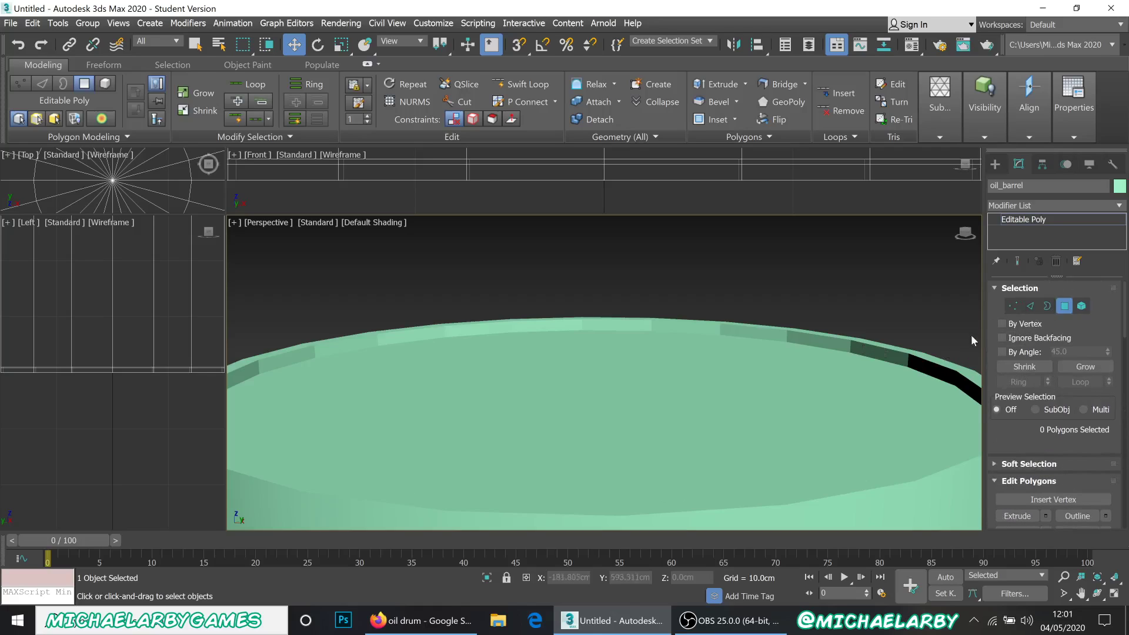
pyautogui.click(822, 341)
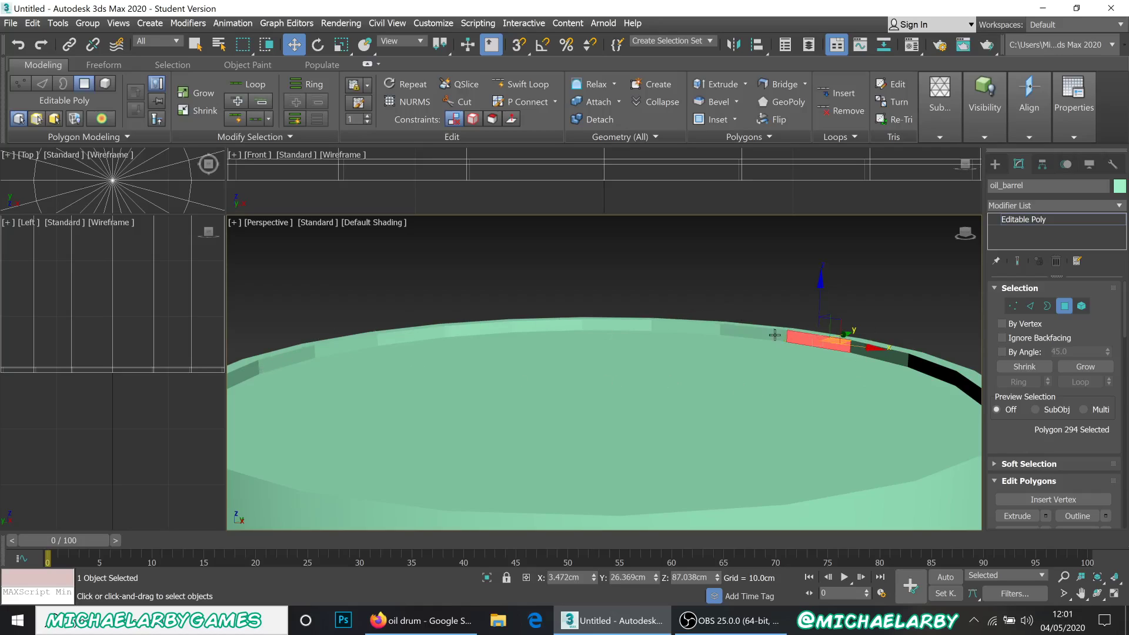
pyautogui.press('shift')
pyautogui.moveTo(772, 334)
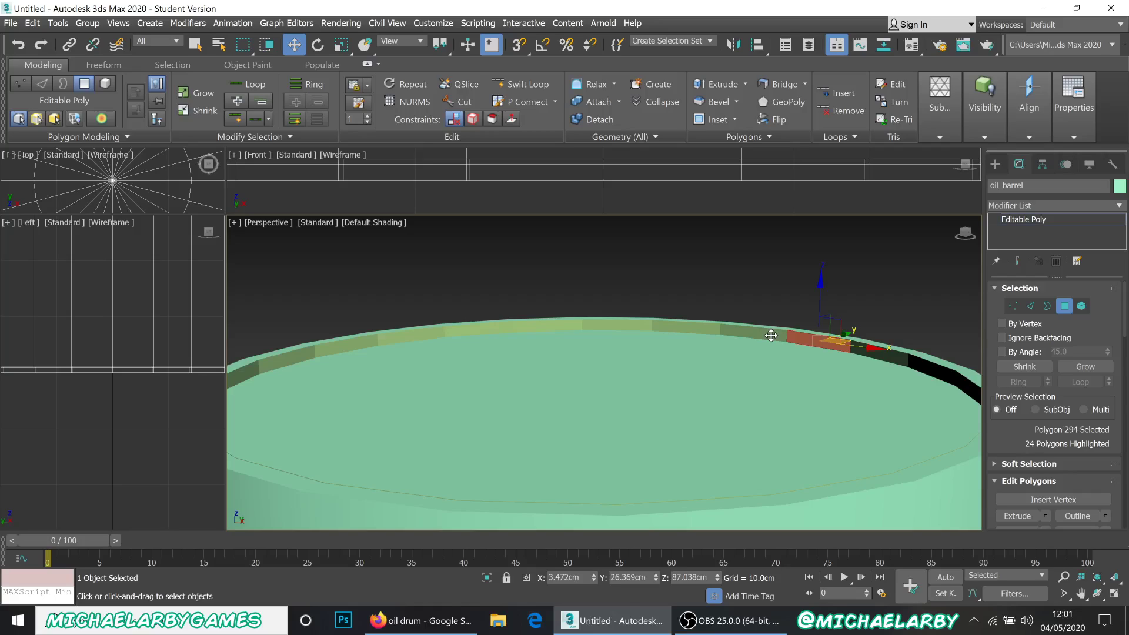
pyautogui.keyDown('shift'); pyautogui.click(771, 335); pyautogui.keyUp('shift')
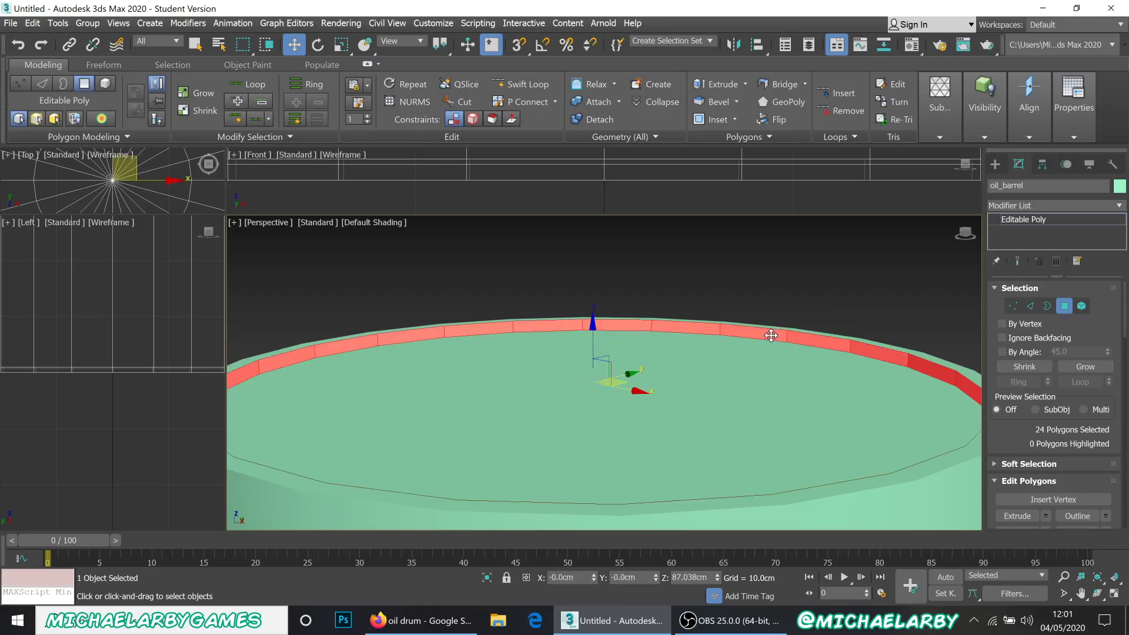
# - Assign smoothing group 22 to the selected inner-wall polygons of the top rim and clear the selection
pyautogui.scroll(-8, 738, 282)
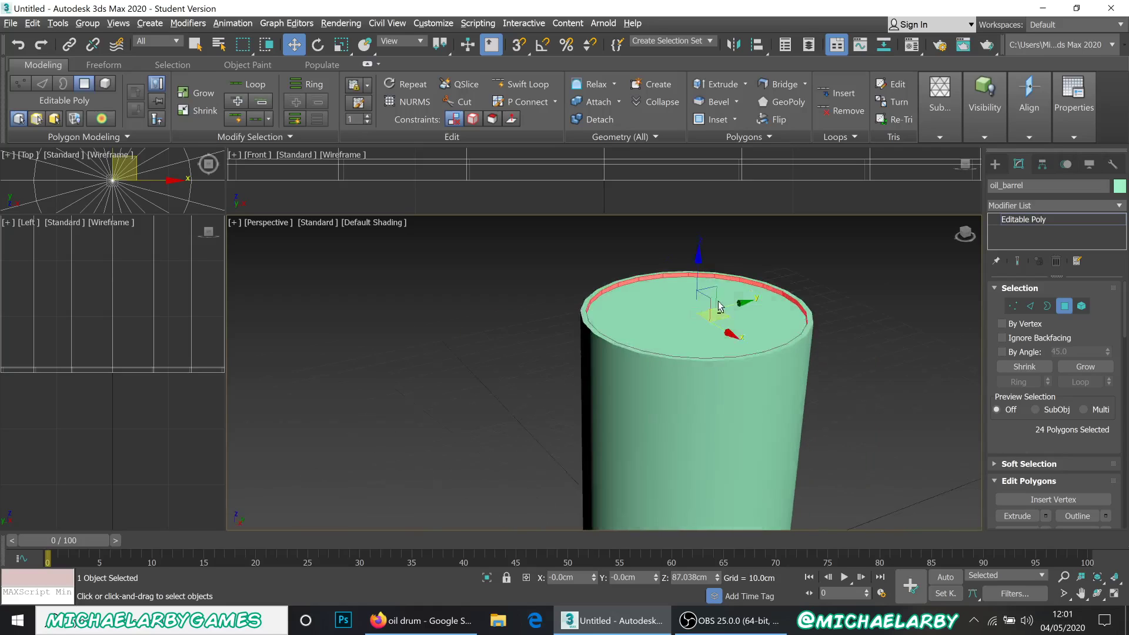
pyautogui.keyDown('alt'); pyautogui.moveTo(700, 285); pyautogui.dragTo(705, 311, button='middle'); pyautogui.keyUp('alt')
pyautogui.scroll(6, 704, 321)
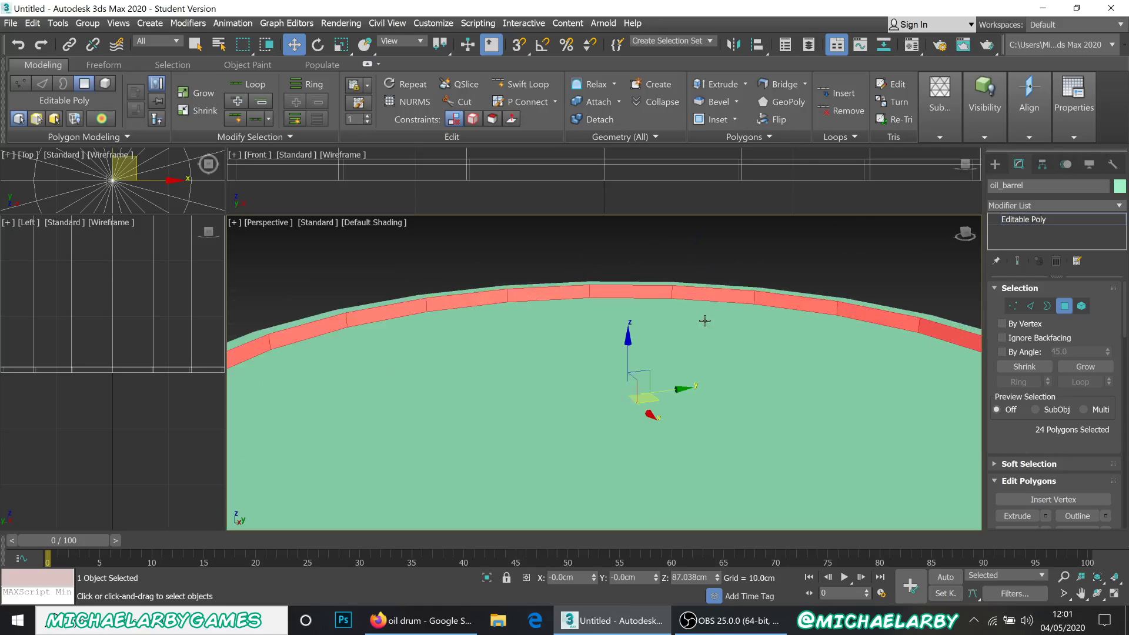
pyautogui.scroll(-3, 700, 324)
pyautogui.scroll(-5, 1046, 463)
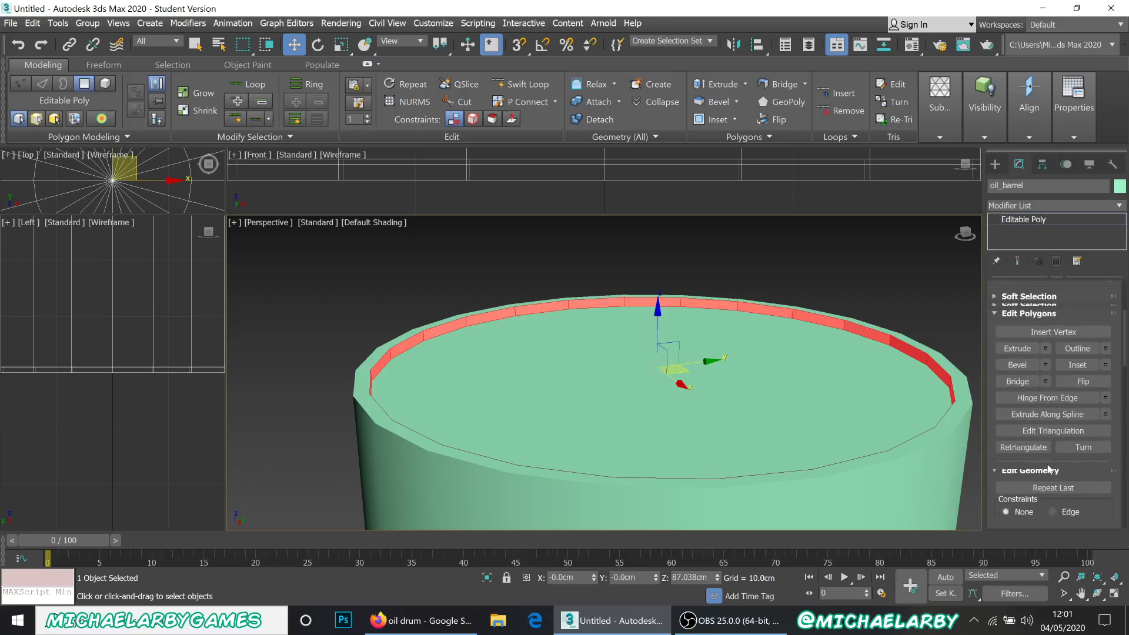
pyautogui.scroll(-5, 1045, 464)
pyautogui.scroll(-3, 1024, 409)
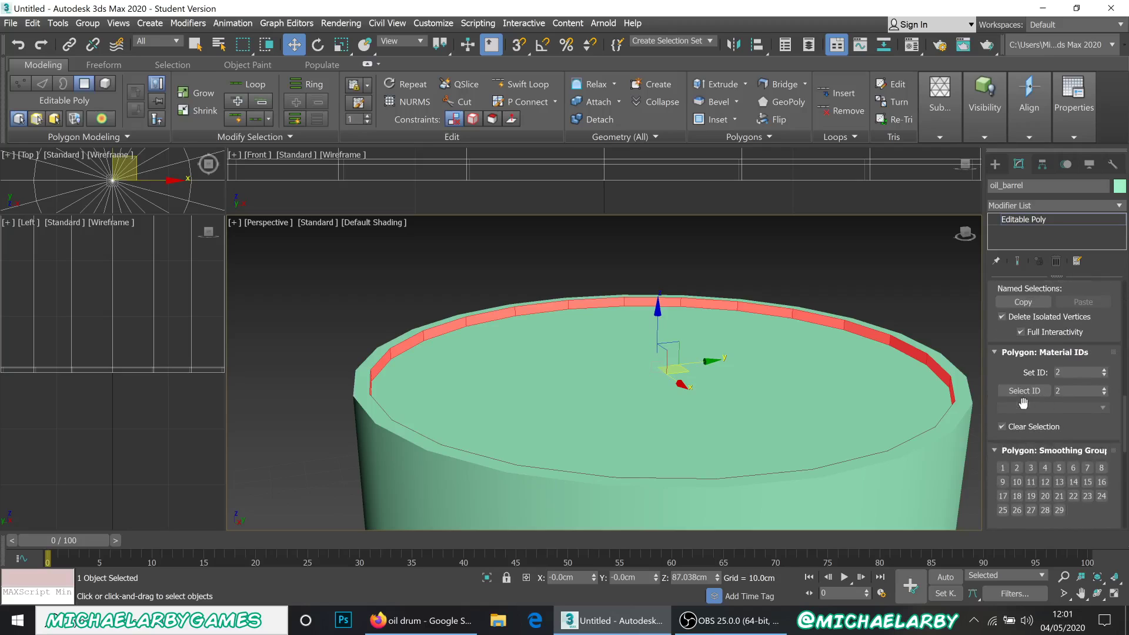
pyautogui.scroll(-2, 1024, 406)
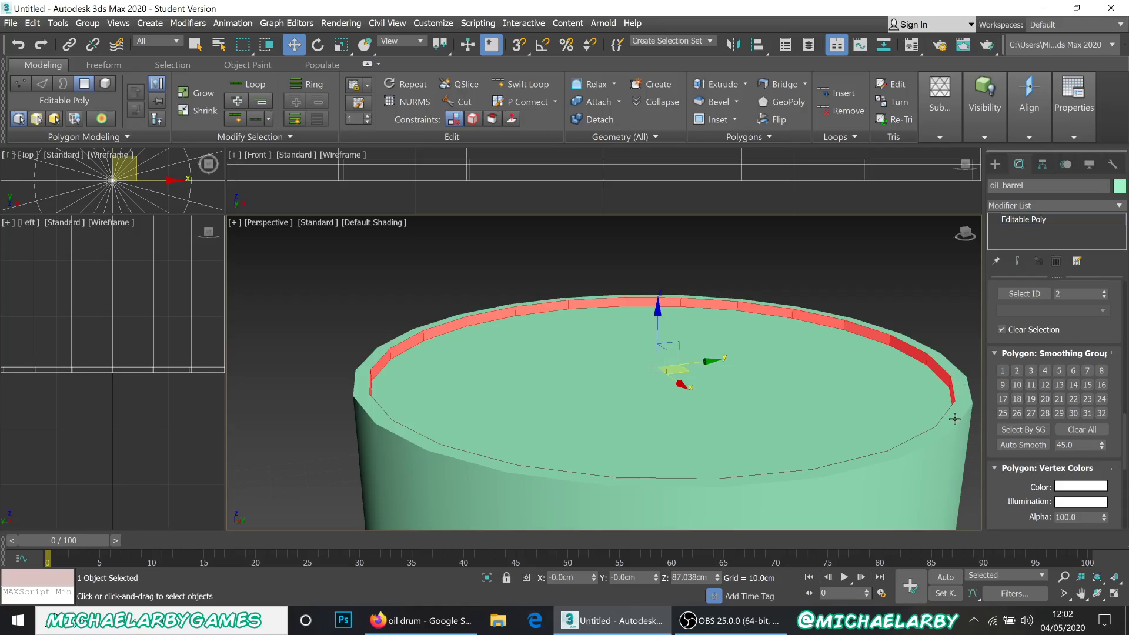
pyautogui.click(1073, 399)
pyautogui.click(919, 301)
# - Select the full loop of inner-wall polygons on the bottom rim, assign them smoothing group 21, and clear the selection
pyautogui.scroll(-5, 604, 270)
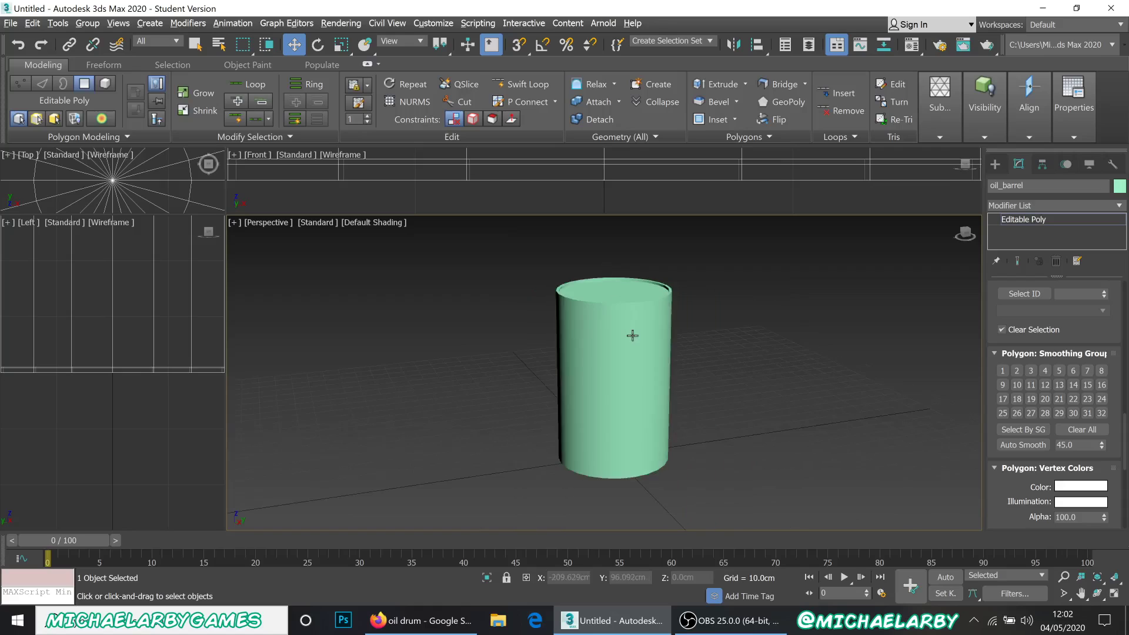
pyautogui.keyDown('alt'); pyautogui.moveTo(635, 332); pyautogui.dragTo(769, 402, button='middle'); pyautogui.keyUp('alt')
pyautogui.scroll(10, 641, 444)
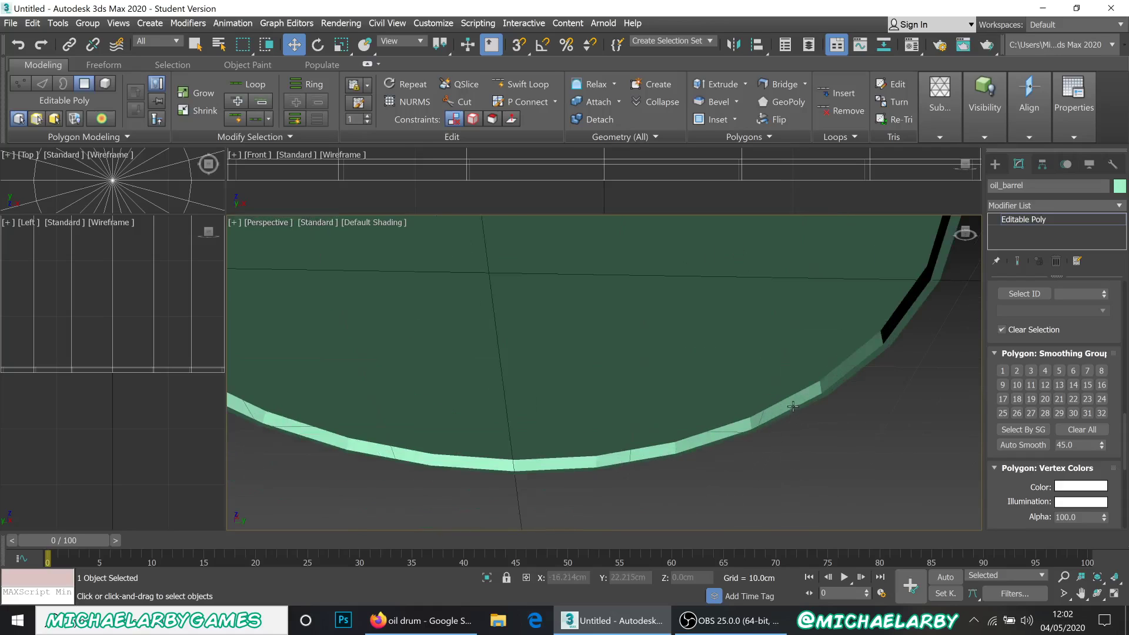
pyautogui.click(793, 406)
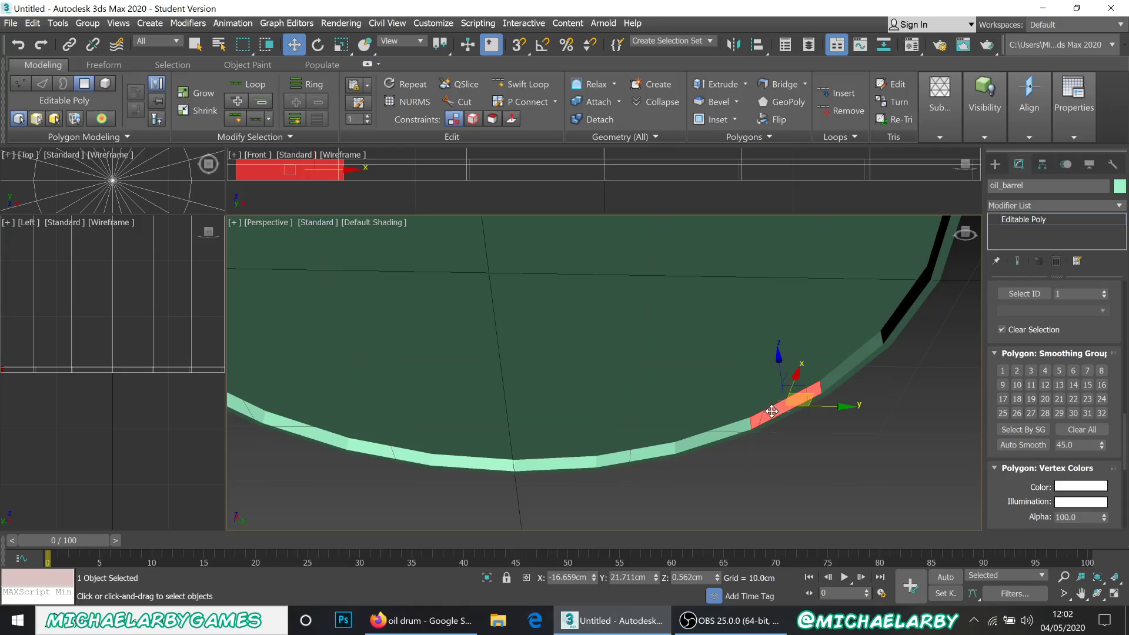
pyautogui.keyDown('shift'); pyautogui.click(748, 421); pyautogui.keyUp('shift')
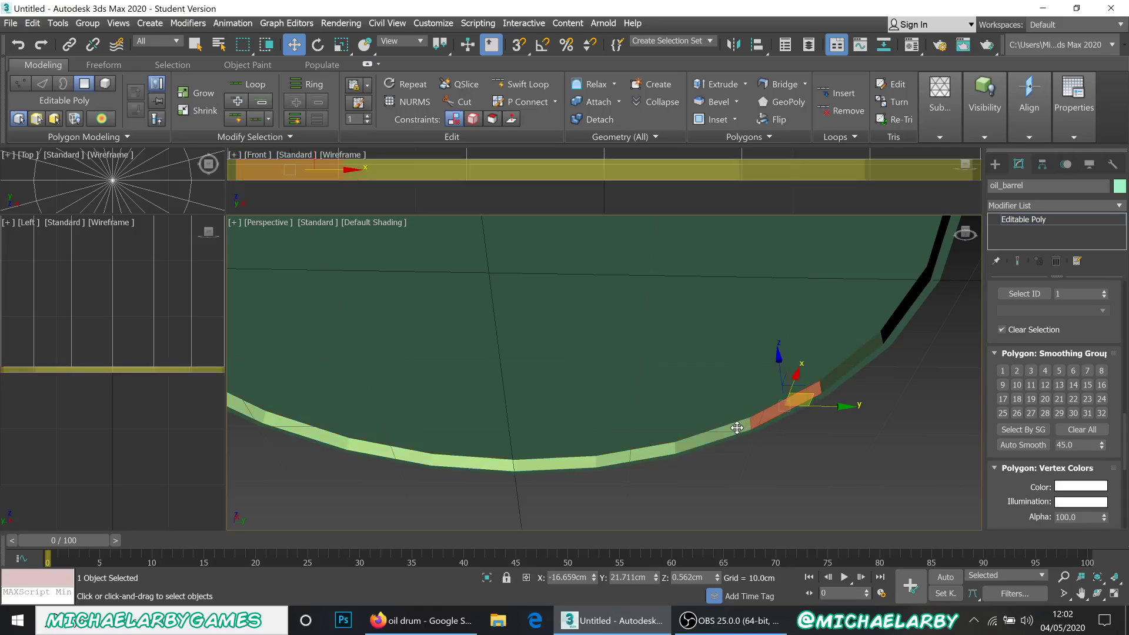
pyautogui.keyDown('shift'); pyautogui.click(736, 427); pyautogui.keyUp('shift')
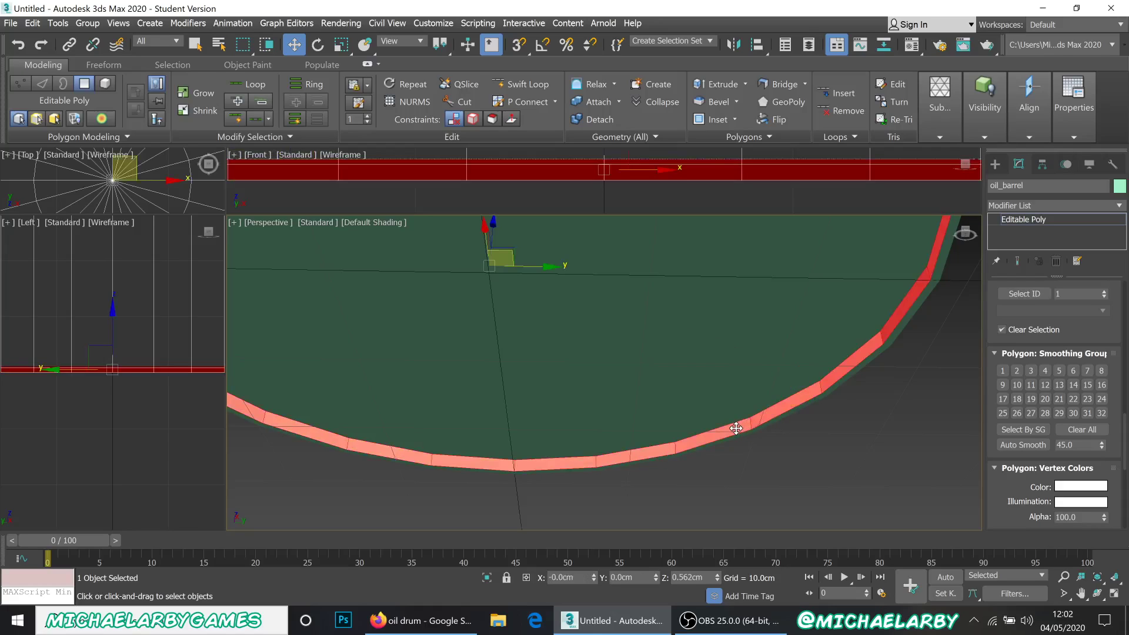
pyautogui.click(1059, 399)
pyautogui.click(884, 399)
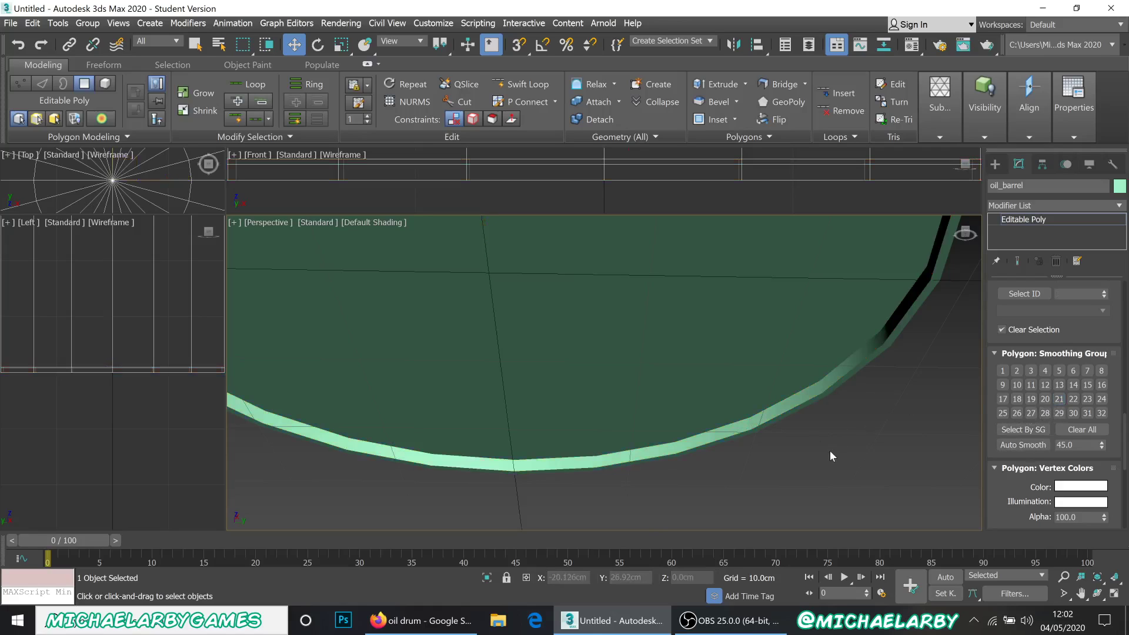
# - Turn the edged-faces display back on in the Perspective view and frame the barrel's top
pyautogui.scroll(-5, 830, 450)
pyautogui.keyDown('alt'); pyautogui.moveTo(812, 340); pyautogui.dragTo(727, 251, button='middle'); pyautogui.keyUp('alt')
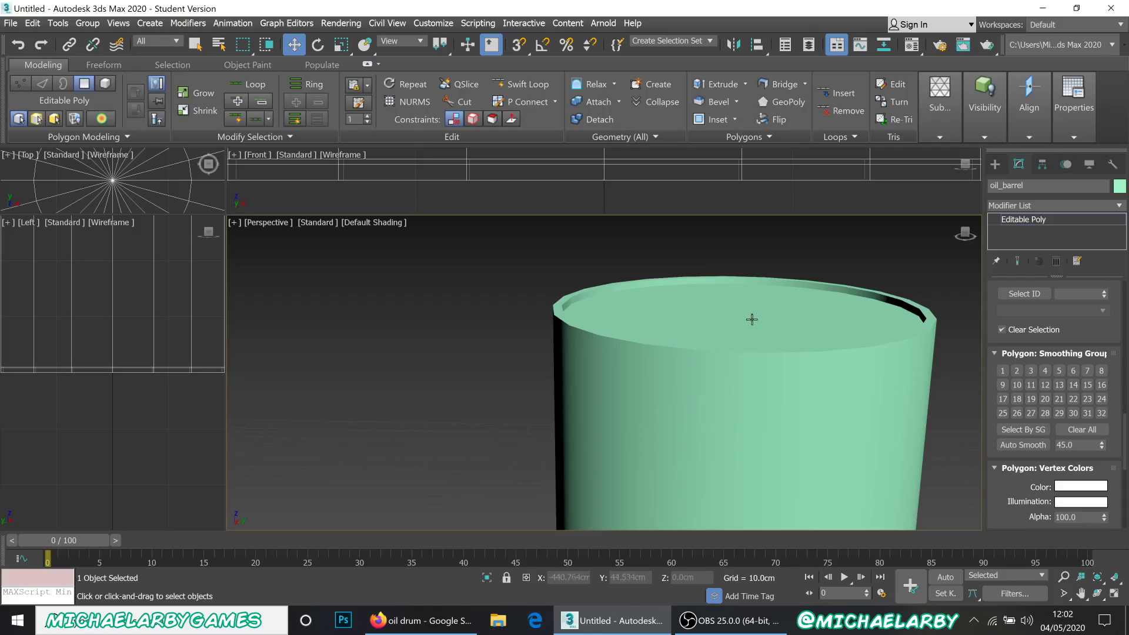
pyautogui.press('F4')
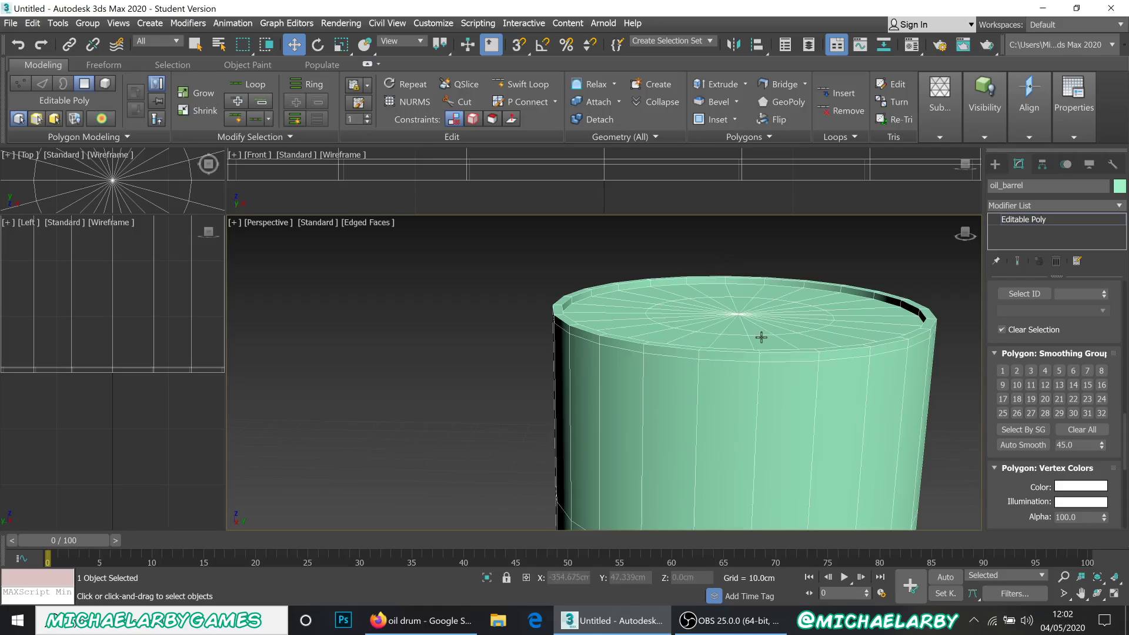
pyautogui.moveTo(762, 336); pyautogui.dragTo(638, 310, button='middle')
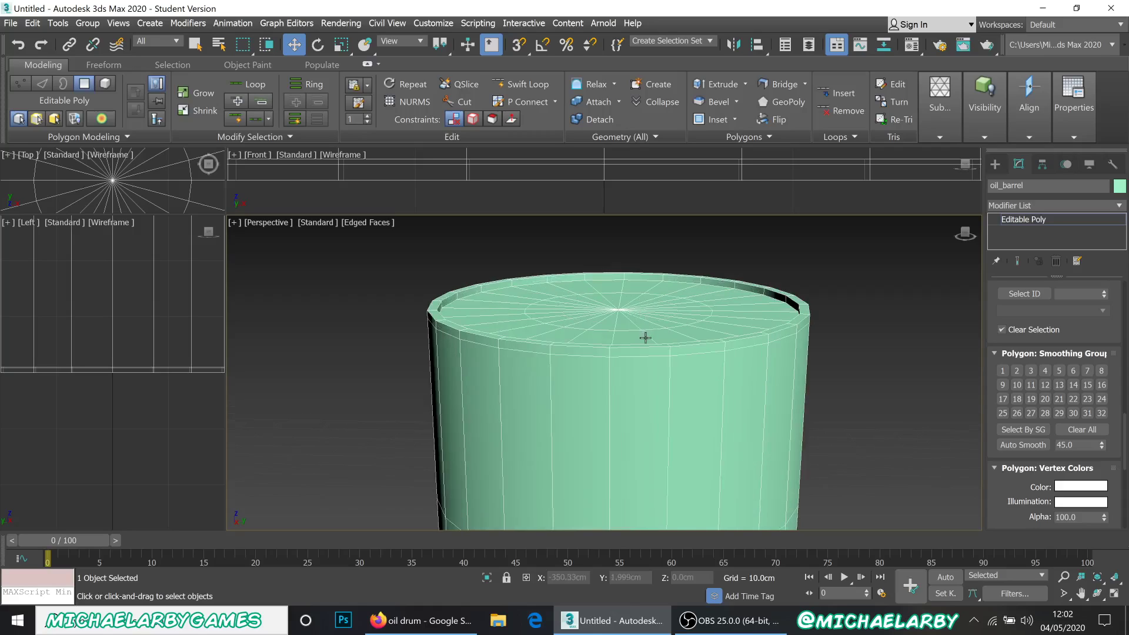
pyautogui.scroll(2, 641, 350)
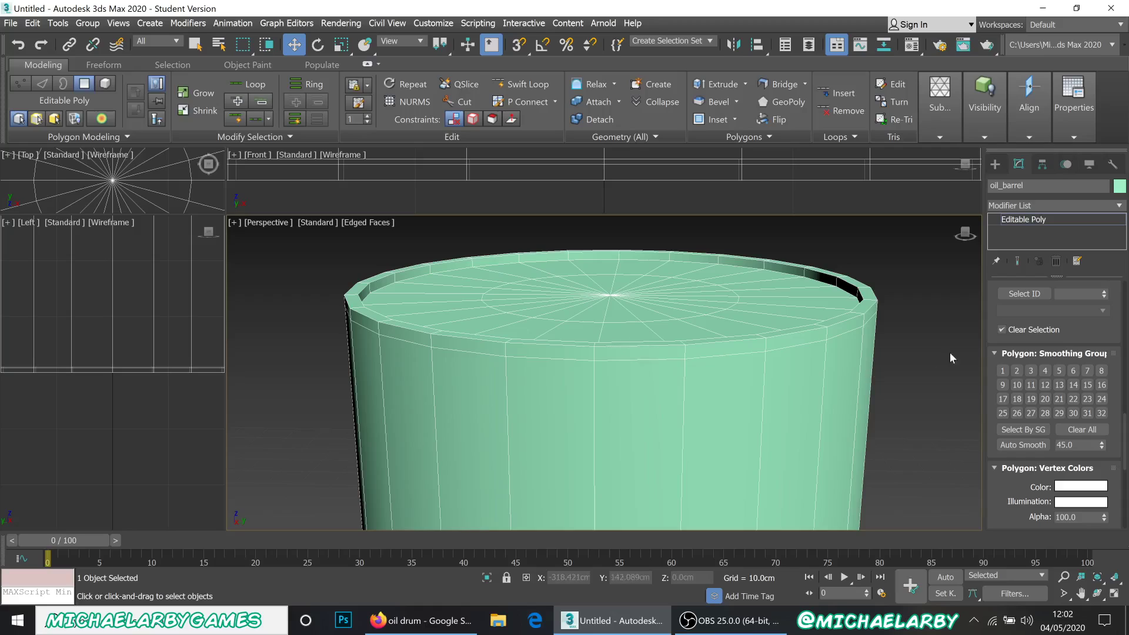
# - Select the full loop of polygons on the top rim's outer band and extrude it outward 0.49 cm by Local Normal
pyautogui.scroll(5, 1052, 353)
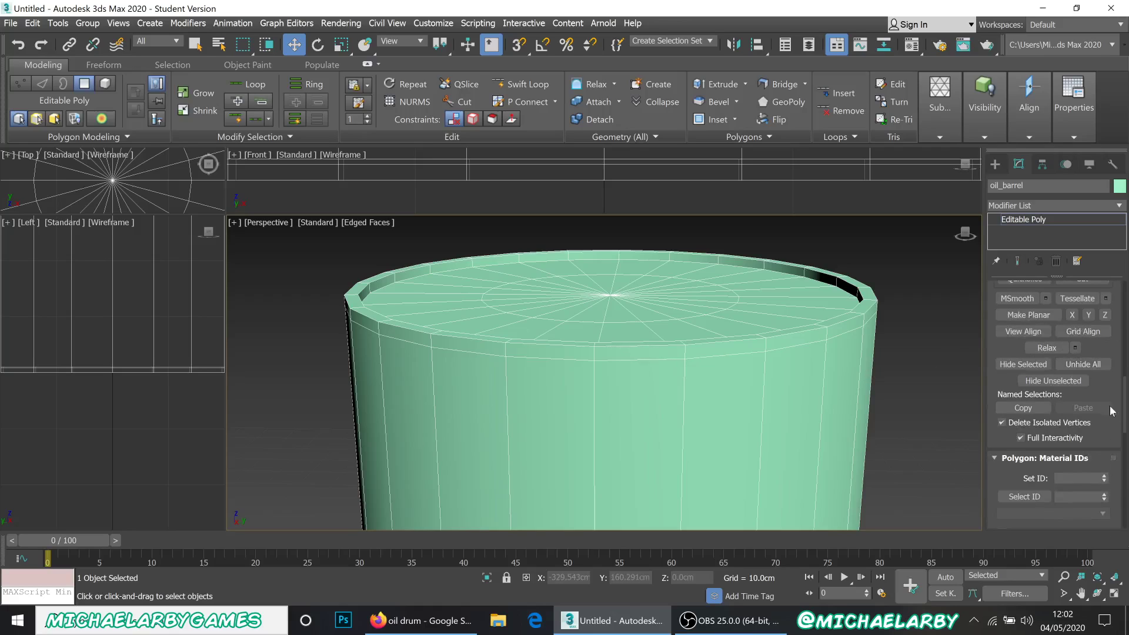
pyautogui.scroll(5, 1123, 415)
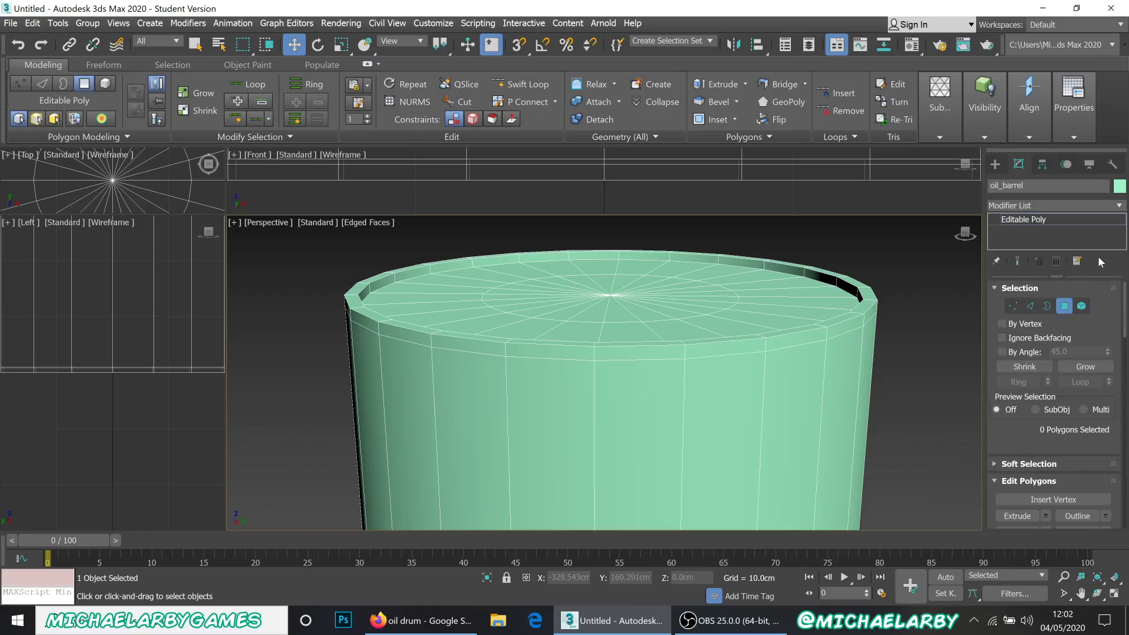
pyautogui.click(807, 340)
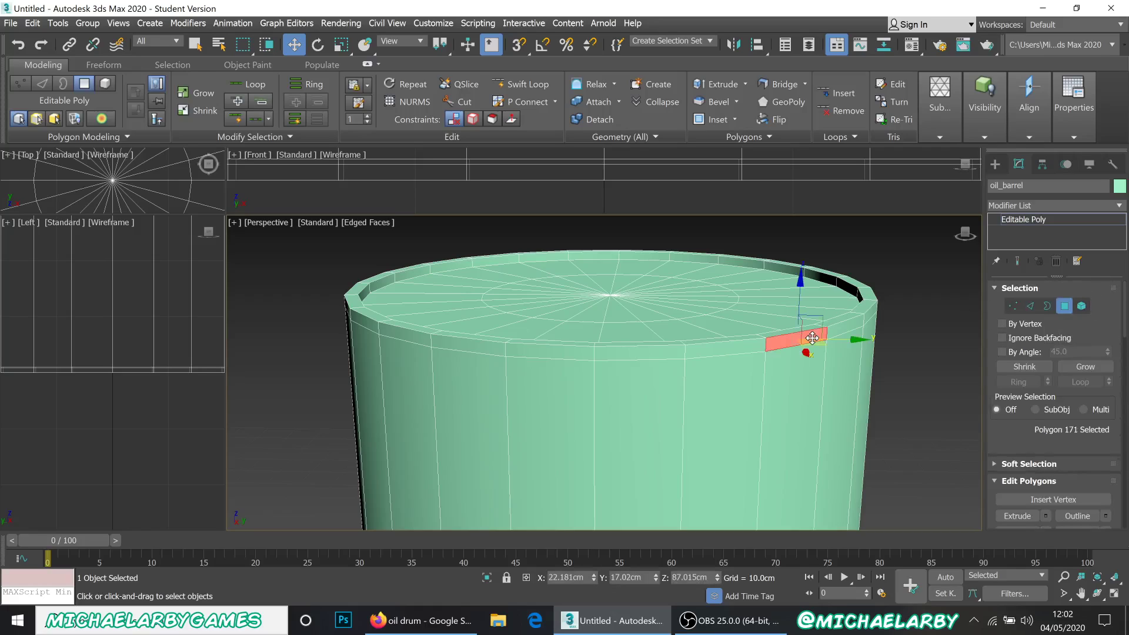
pyautogui.keyDown('shift'); pyautogui.click(740, 347); pyautogui.keyUp('shift')
pyautogui.scroll(-3, 1028, 467)
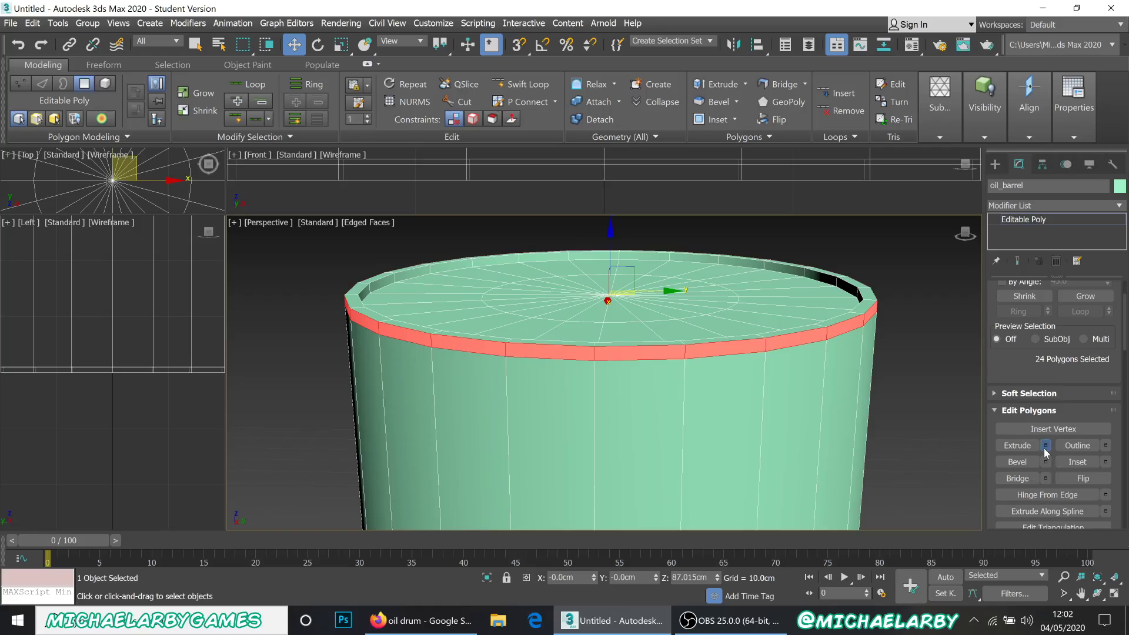
pyautogui.click(1046, 445)
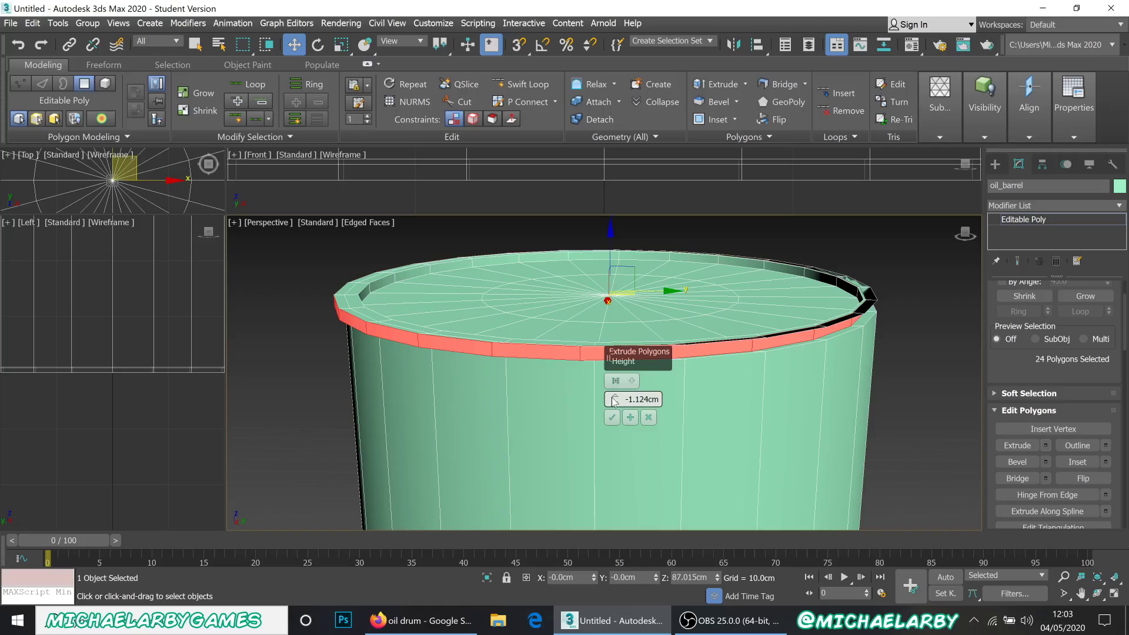
pyautogui.moveTo(613, 398); pyautogui.dragTo(528, 348)
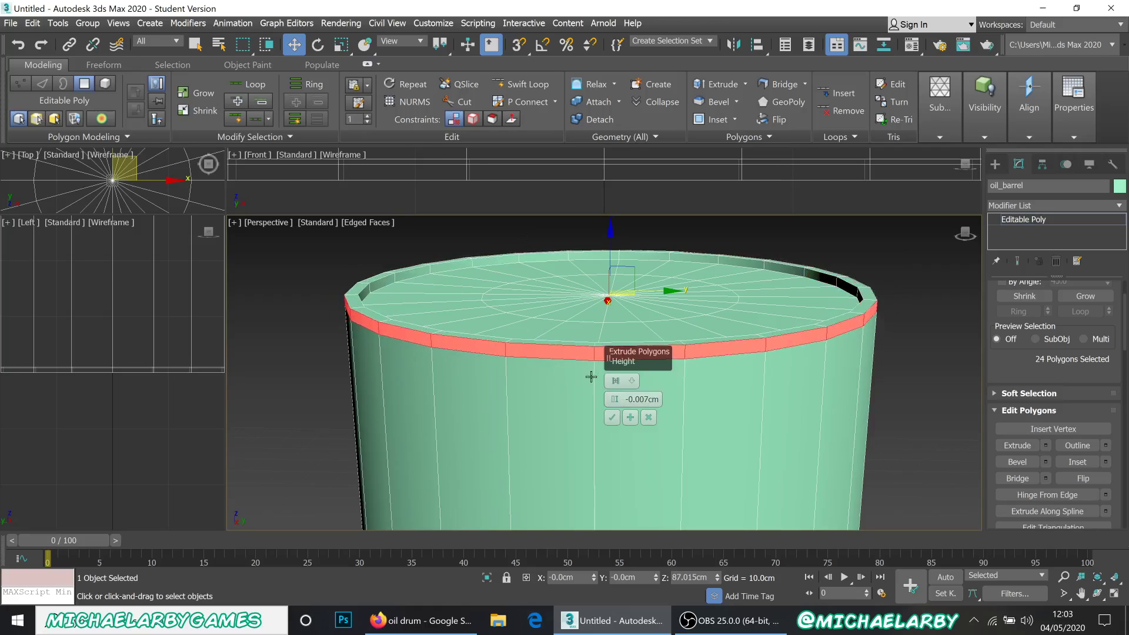
pyautogui.click(632, 381)
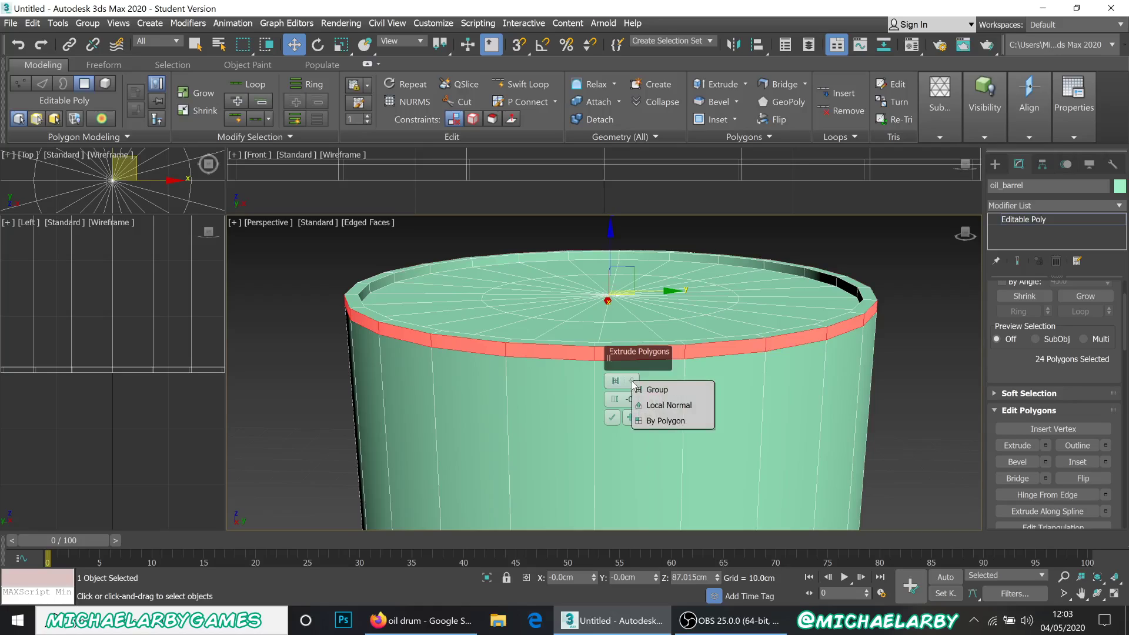
pyautogui.click(656, 405)
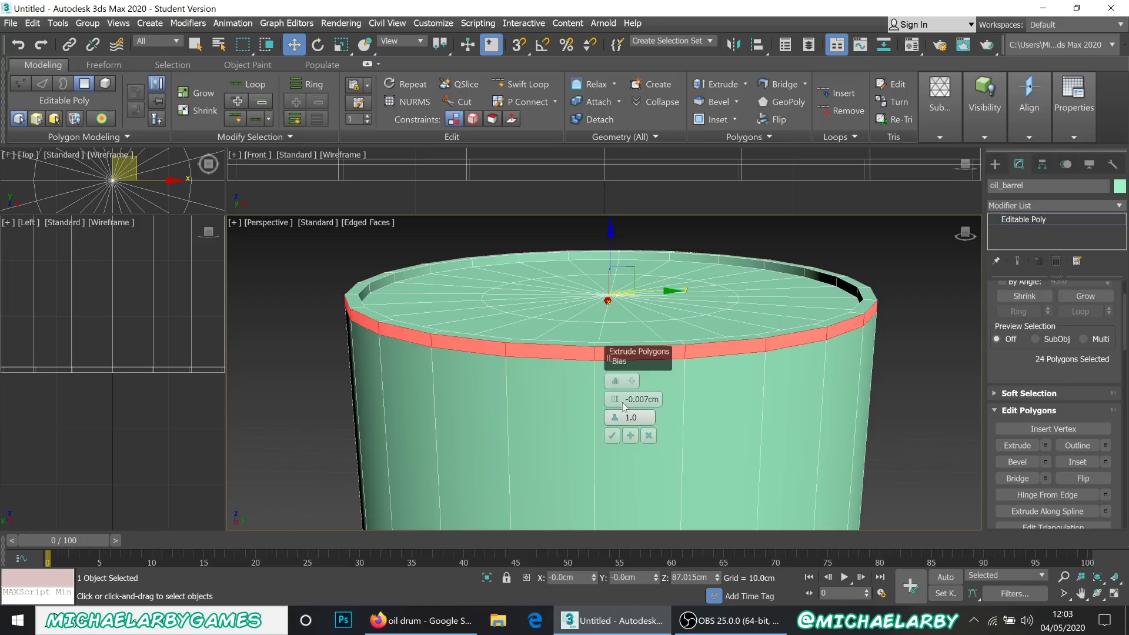
pyautogui.moveTo(614, 401); pyautogui.dragTo(509, 371)
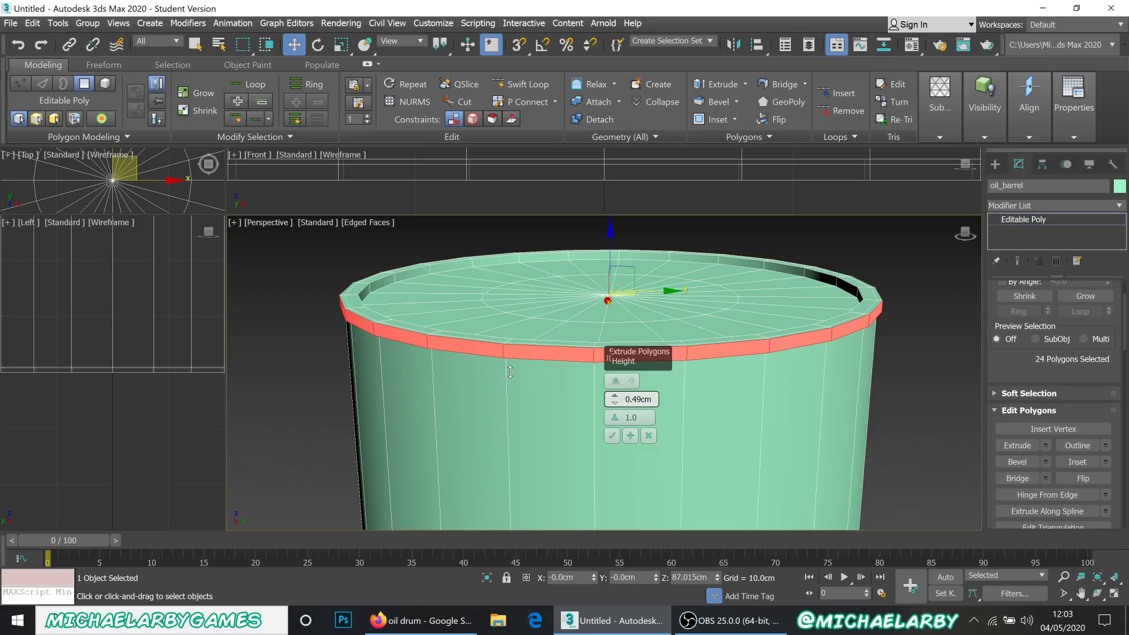
pyautogui.moveTo(509, 371); pyautogui.dragTo(510, 372)
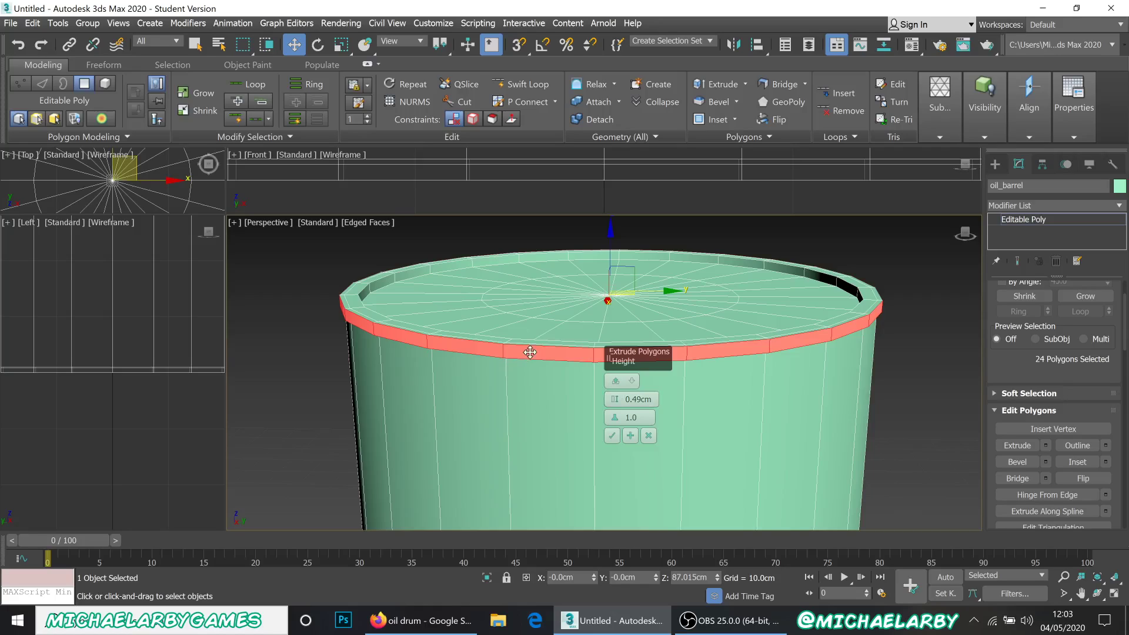
pyautogui.click(612, 436)
# - Select the full loop of polygons on the bottom rim's outer band and extrude it by Local Normal with a height of 0.49 cm
pyautogui.scroll(3, 369, 298)
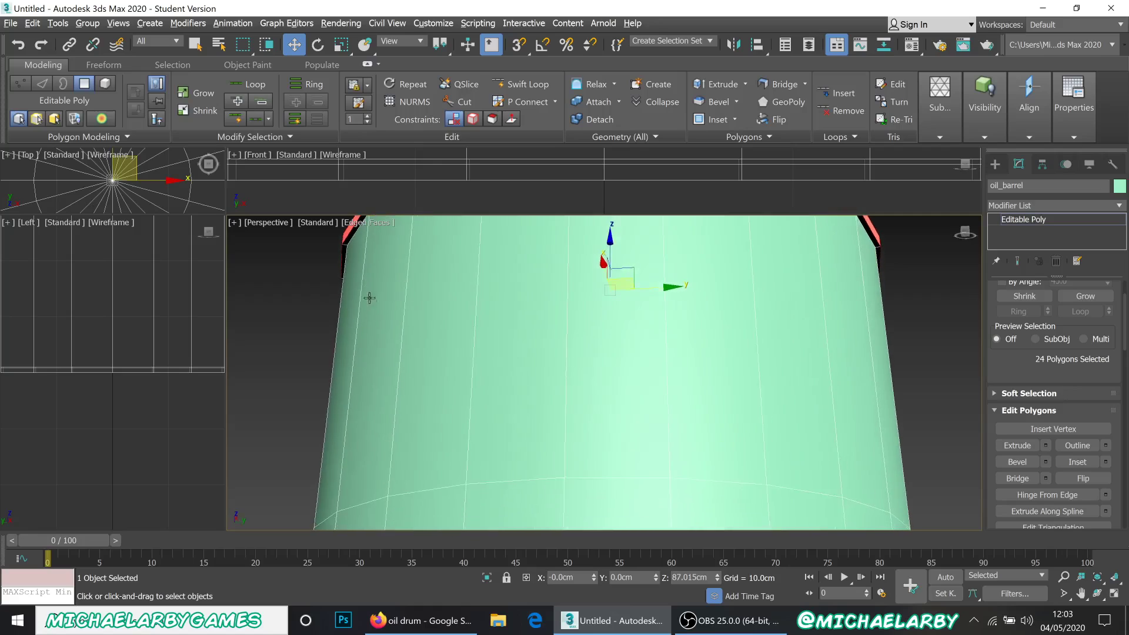
pyautogui.scroll(-2, 369, 298)
pyautogui.keyDown('alt'); pyautogui.moveTo(369, 298); pyautogui.dragTo(336, 262, button='middle'); pyautogui.keyUp('alt')
pyautogui.scroll(-3, 354, 283)
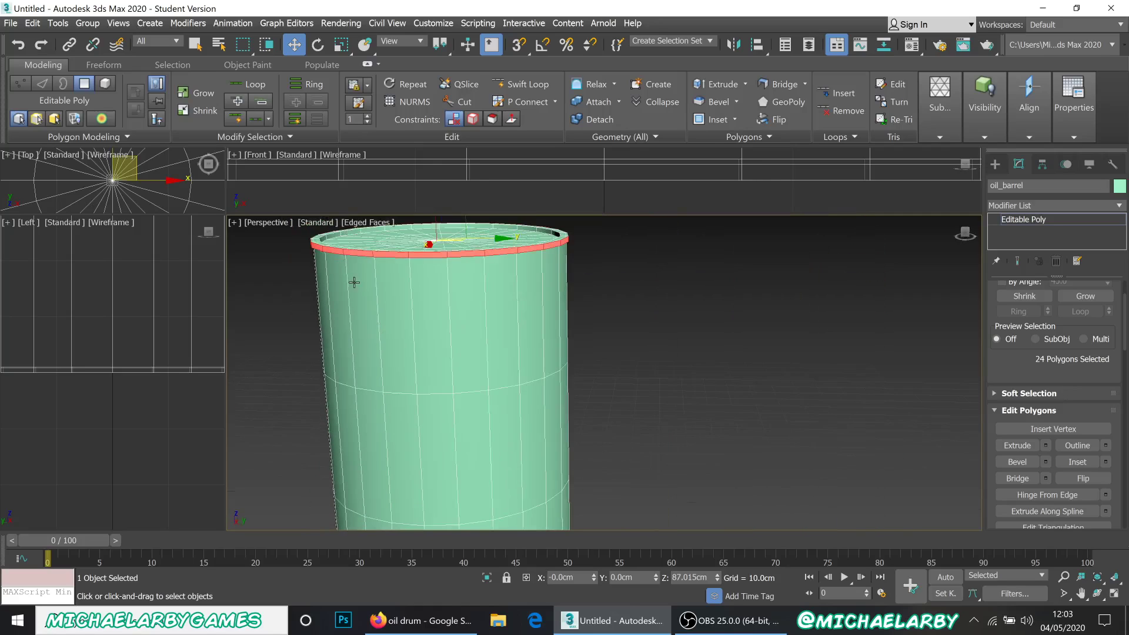
pyautogui.scroll(-3, 373, 365)
pyautogui.scroll(8, 403, 372)
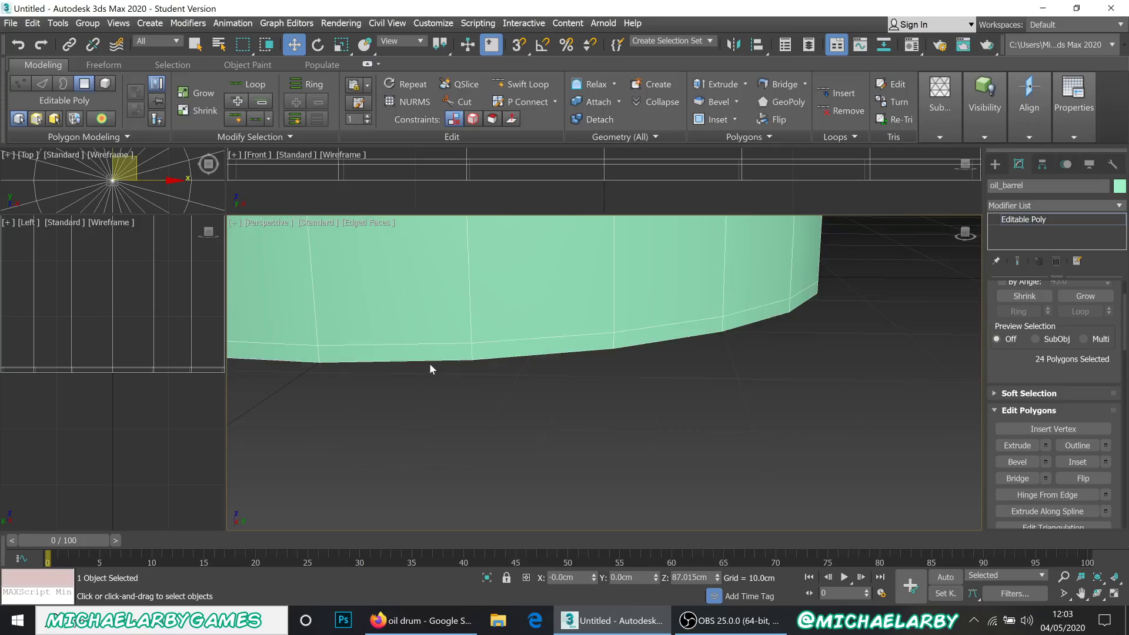
pyautogui.click(429, 359)
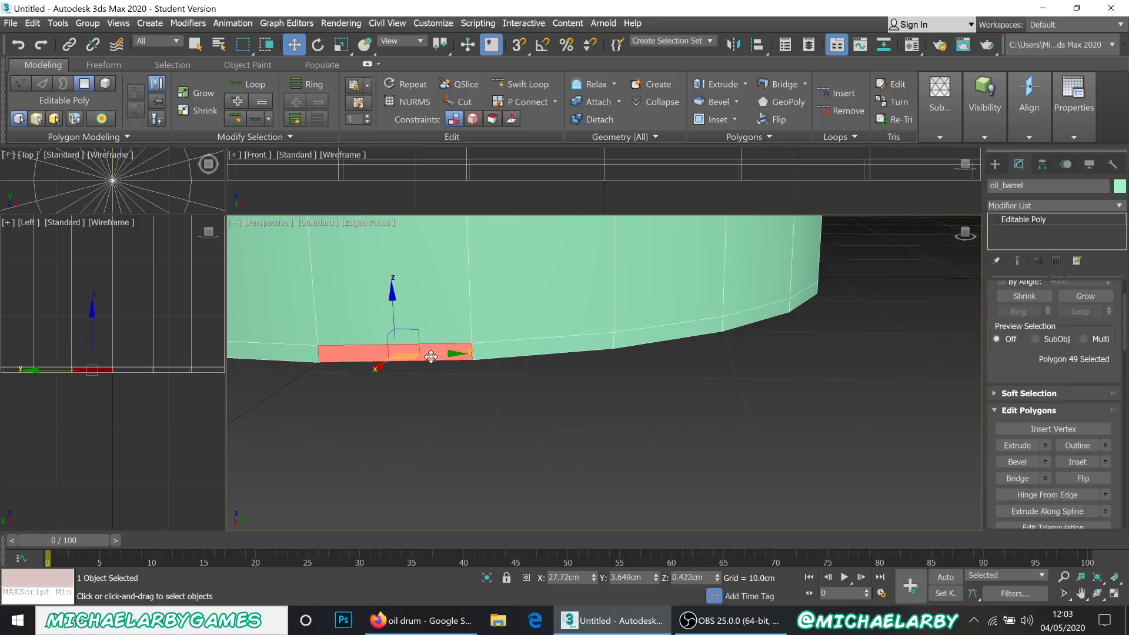
pyautogui.keyDown('shift'); pyautogui.click(578, 347); pyautogui.keyUp('shift')
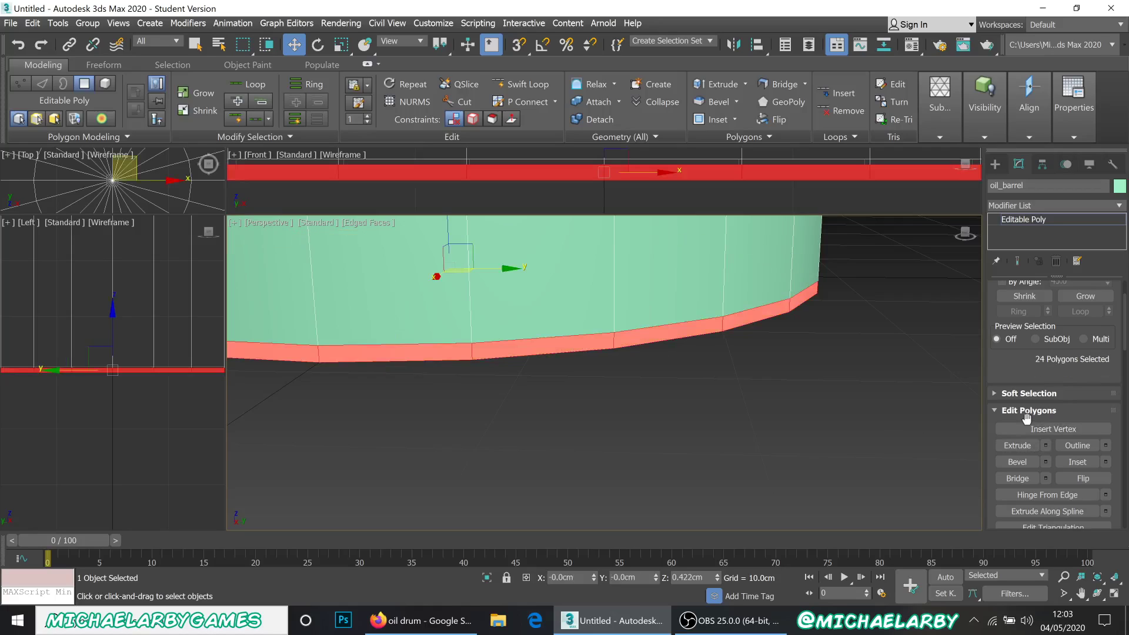
pyautogui.click(1046, 446)
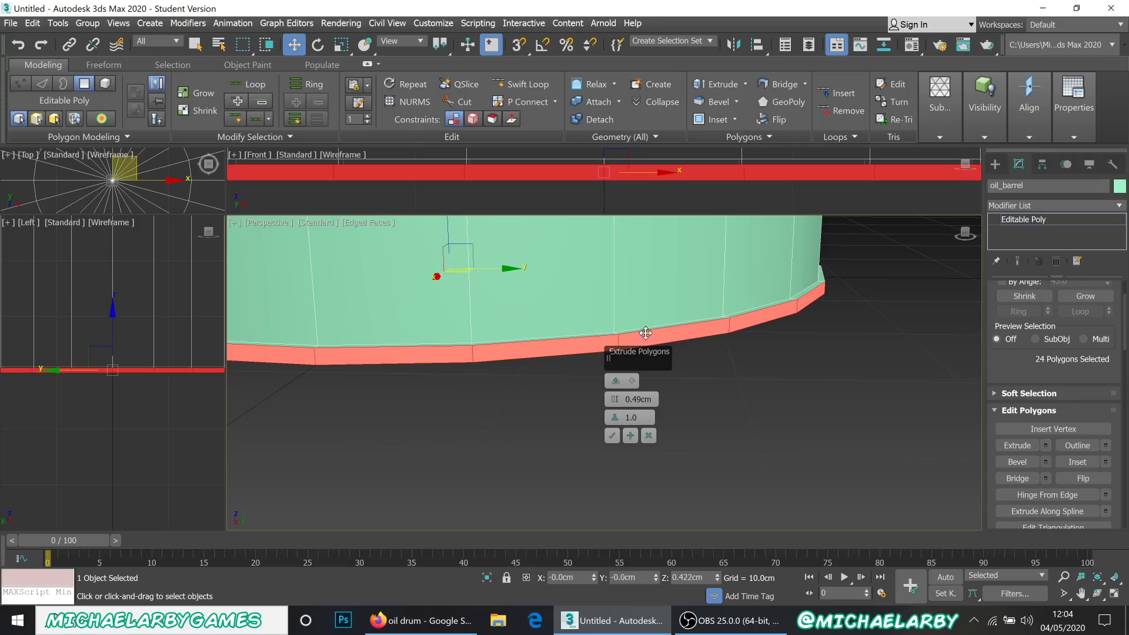
pyautogui.click(611, 436)
# - Examine the protruding bottom and top rims and the side of the barrel from several angles, leaving no polygons selected
pyautogui.scroll(-2, 630, 376)
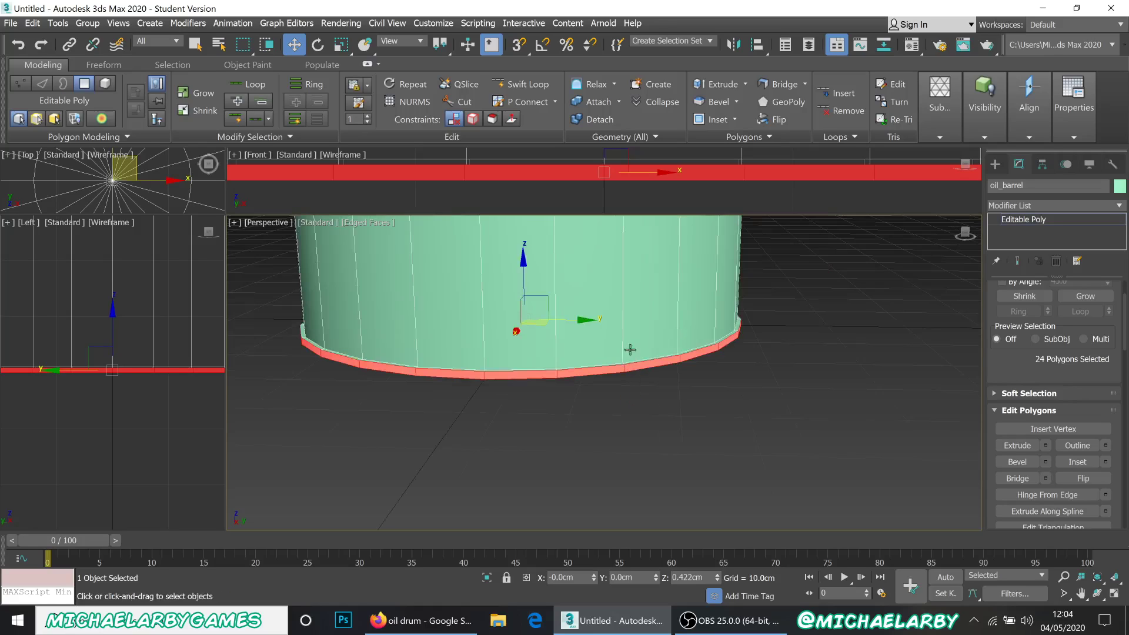
pyautogui.scroll(5, 640, 364)
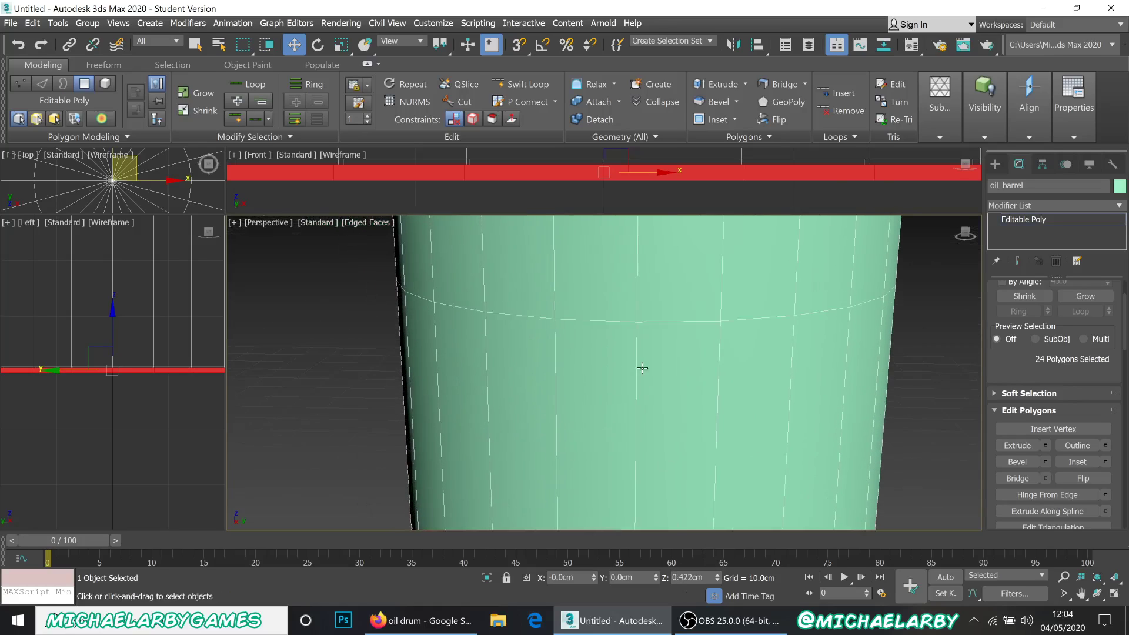
pyautogui.scroll(1, 642, 368)
pyautogui.scroll(-2, 676, 306)
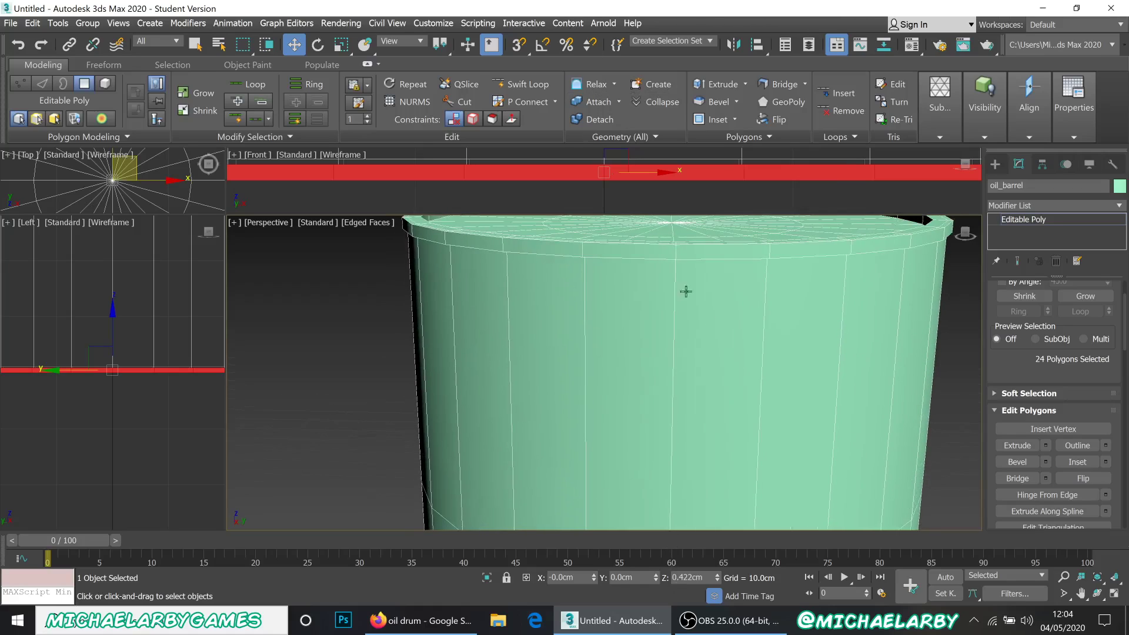
pyautogui.click(620, 315)
pyautogui.scroll(-2, 623, 317)
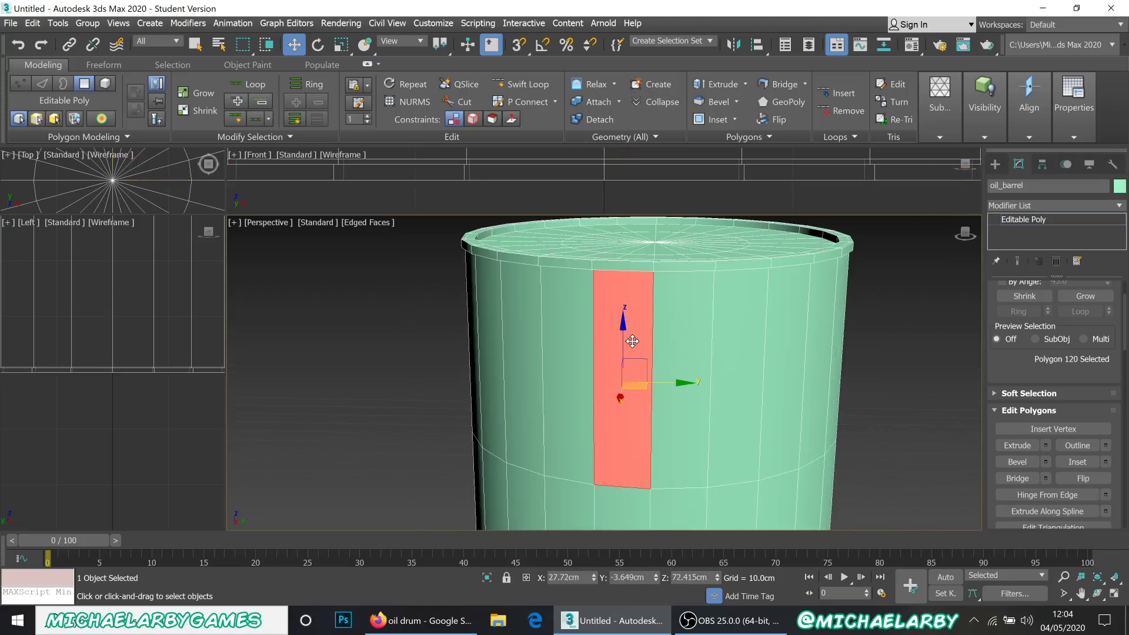
pyautogui.keyDown('alt'); pyautogui.moveTo(632, 341); pyautogui.dragTo(645, 388, button='middle'); pyautogui.keyUp('alt')
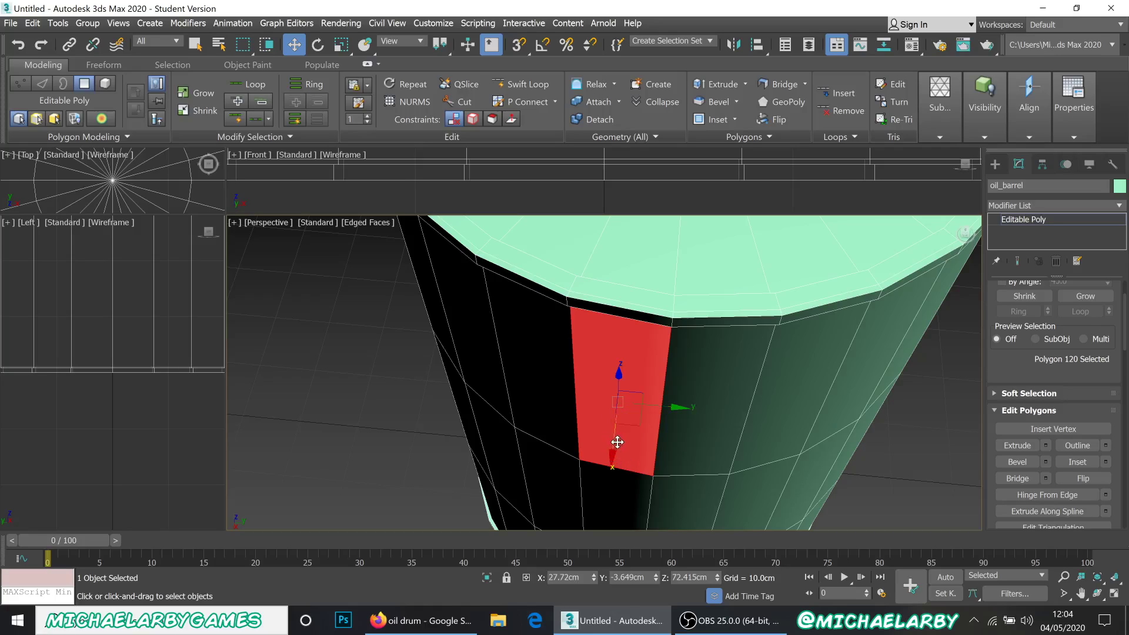
pyautogui.keyDown('alt'); pyautogui.moveTo(619, 438); pyautogui.dragTo(602, 436, button='middle'); pyautogui.keyUp('alt')
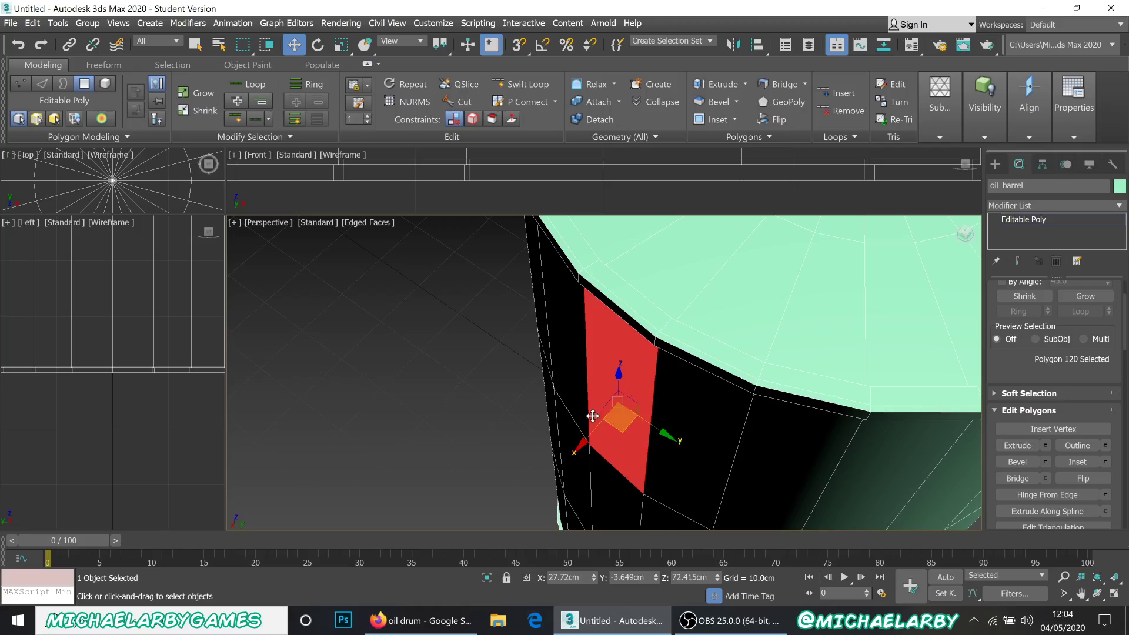
pyautogui.scroll(-4, 592, 415)
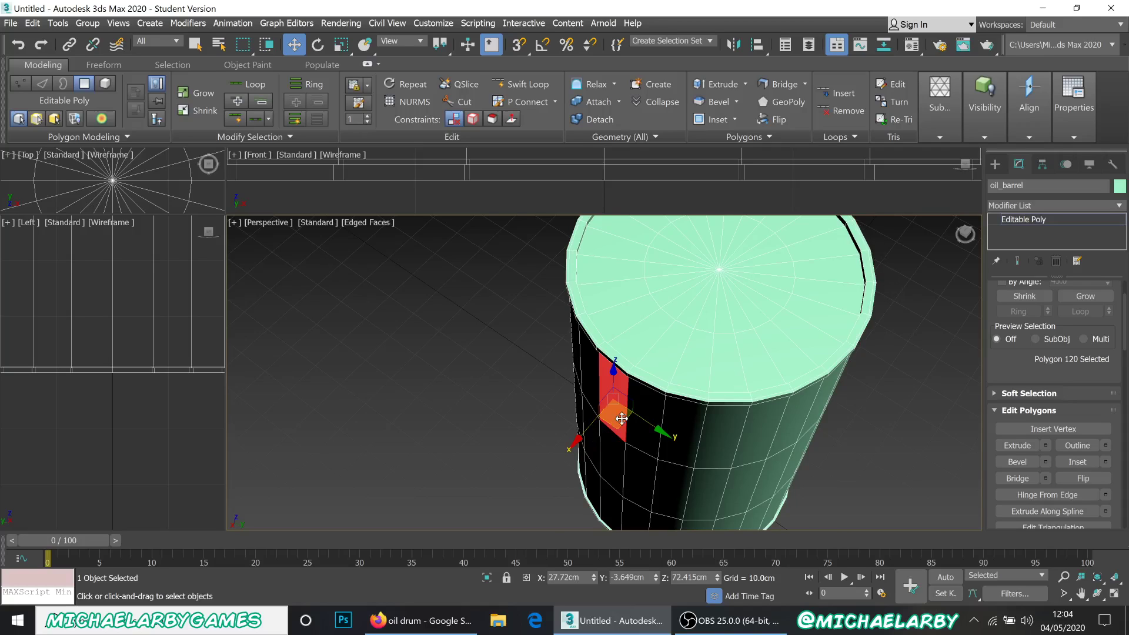
pyautogui.scroll(3, 623, 411)
pyautogui.scroll(-1, 633, 402)
pyautogui.scroll(-2, 632, 401)
pyautogui.keyDown('alt'); pyautogui.moveTo(629, 399); pyautogui.dragTo(558, 335, button='middle'); pyautogui.keyUp('alt')
pyautogui.scroll(3, 556, 333)
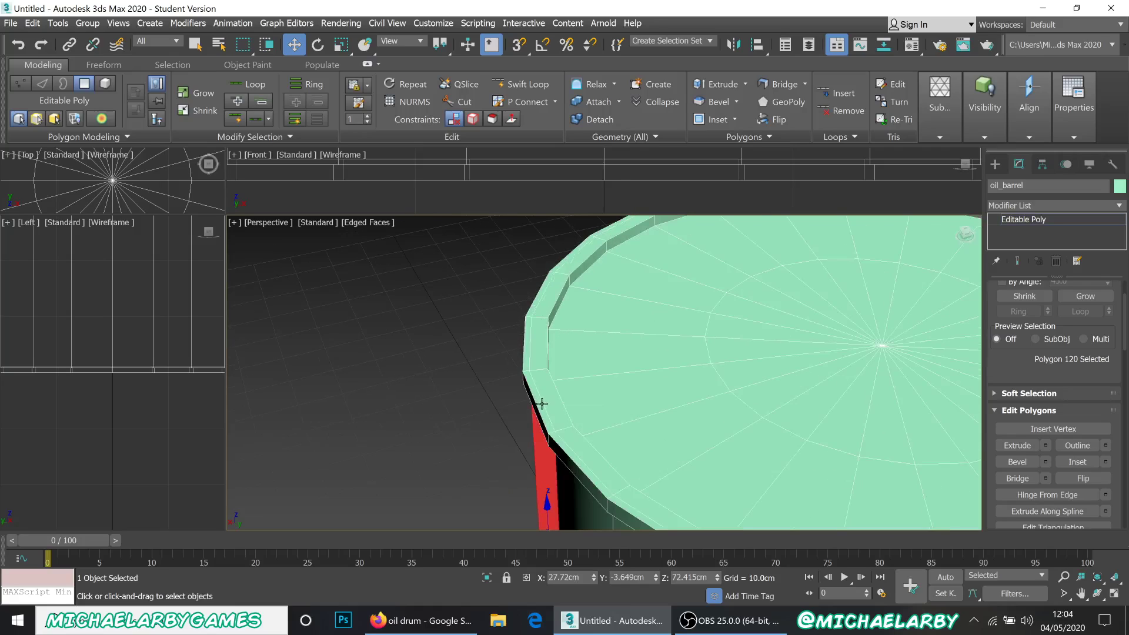
pyautogui.click(499, 409)
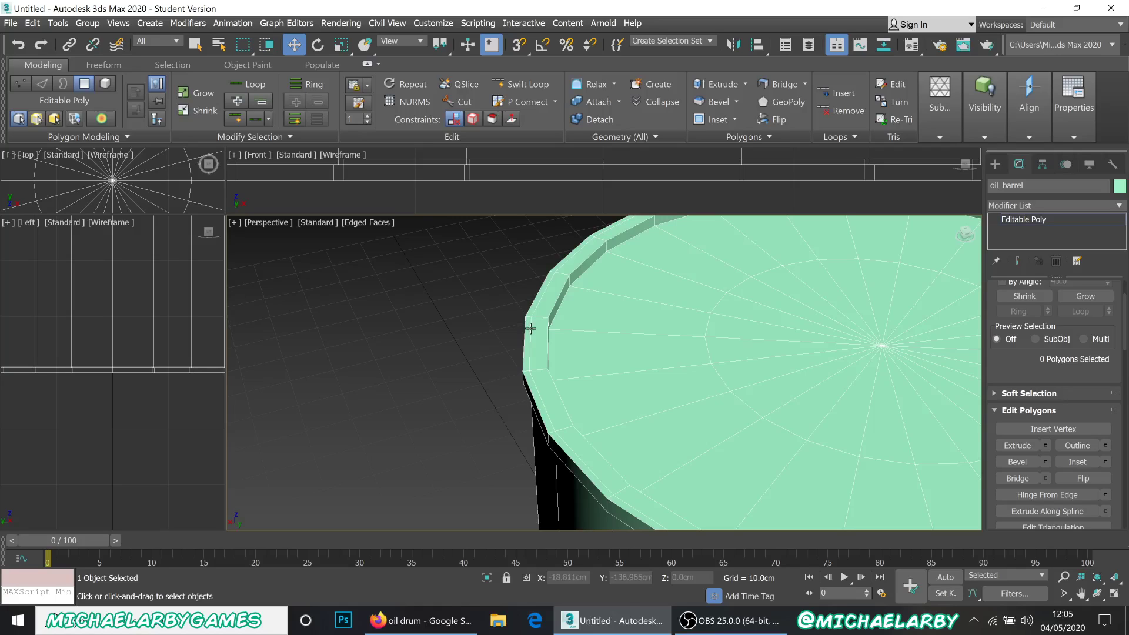
# - Try deleting the full edge loop running between the inner and outer edges of the top rim's upper face, and undo the deletion
pyautogui.scroll(3, 1026, 379)
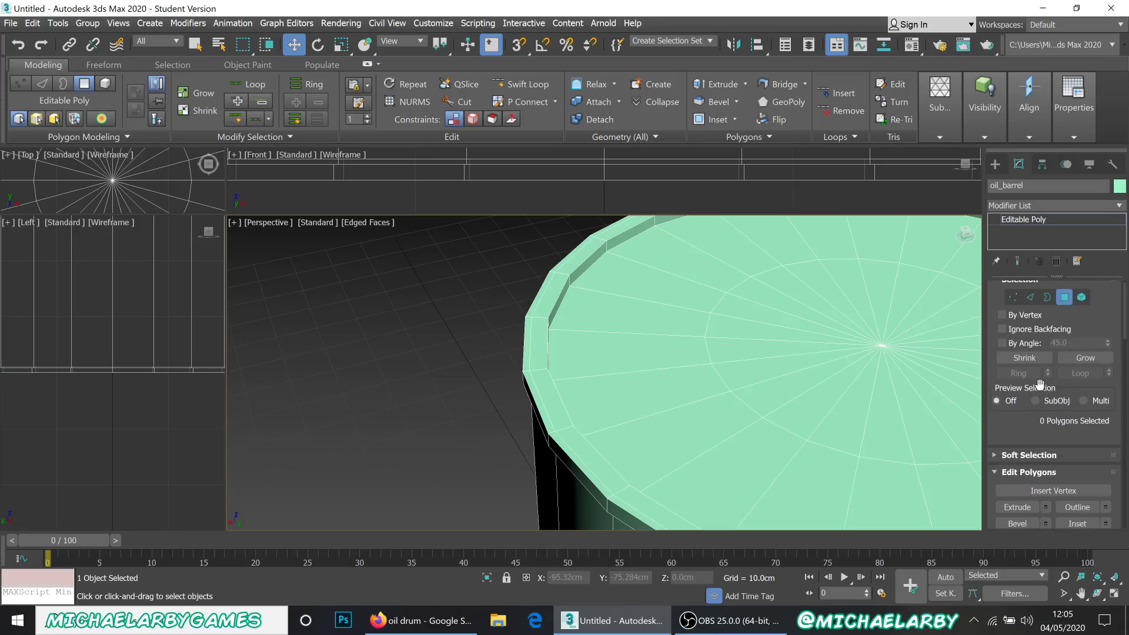
pyautogui.click(1028, 311)
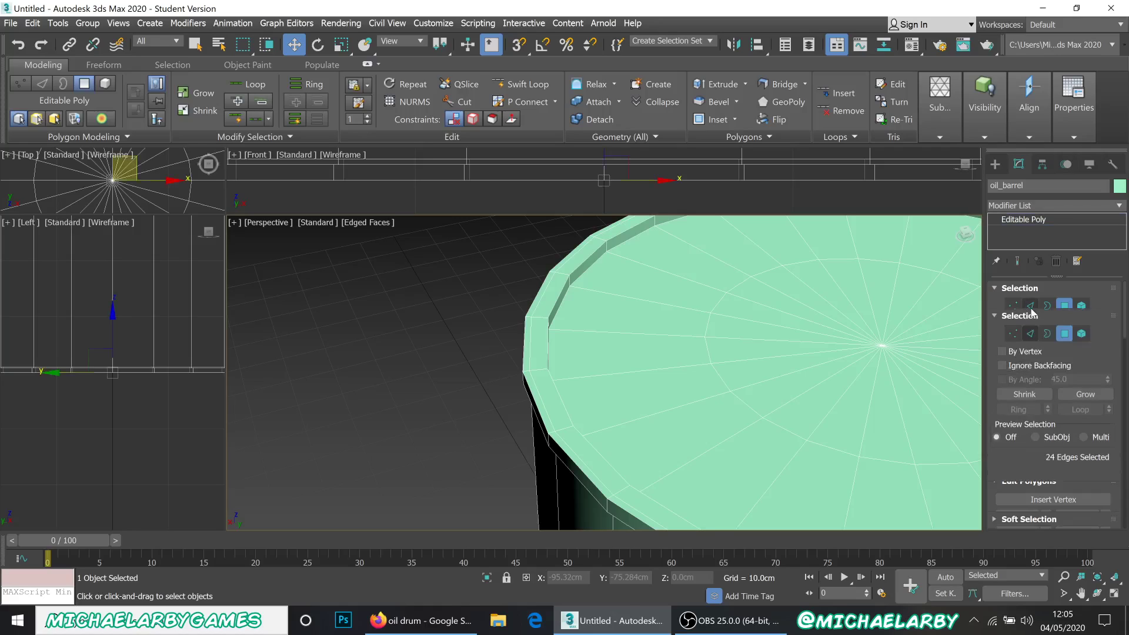
pyautogui.click(531, 346)
pyautogui.scroll(2, 528, 392)
pyautogui.scroll(1, 528, 392)
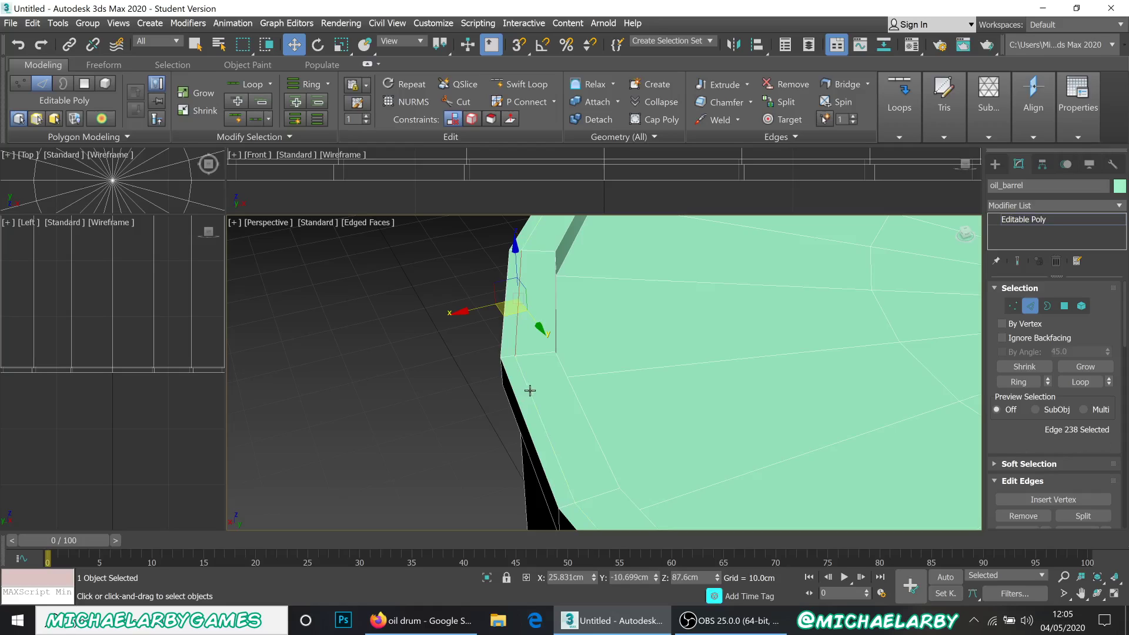
pyautogui.doubleClick(529, 390)
pyautogui.scroll(-4, 527, 408)
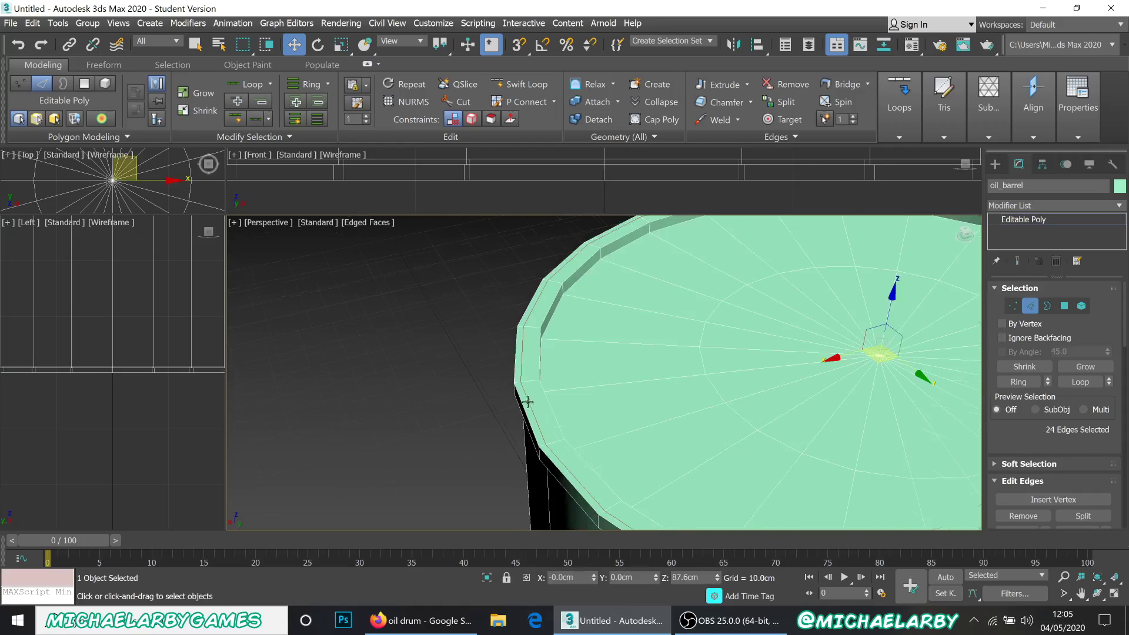
pyautogui.scroll(2, 503, 391)
pyautogui.scroll(2, 502, 391)
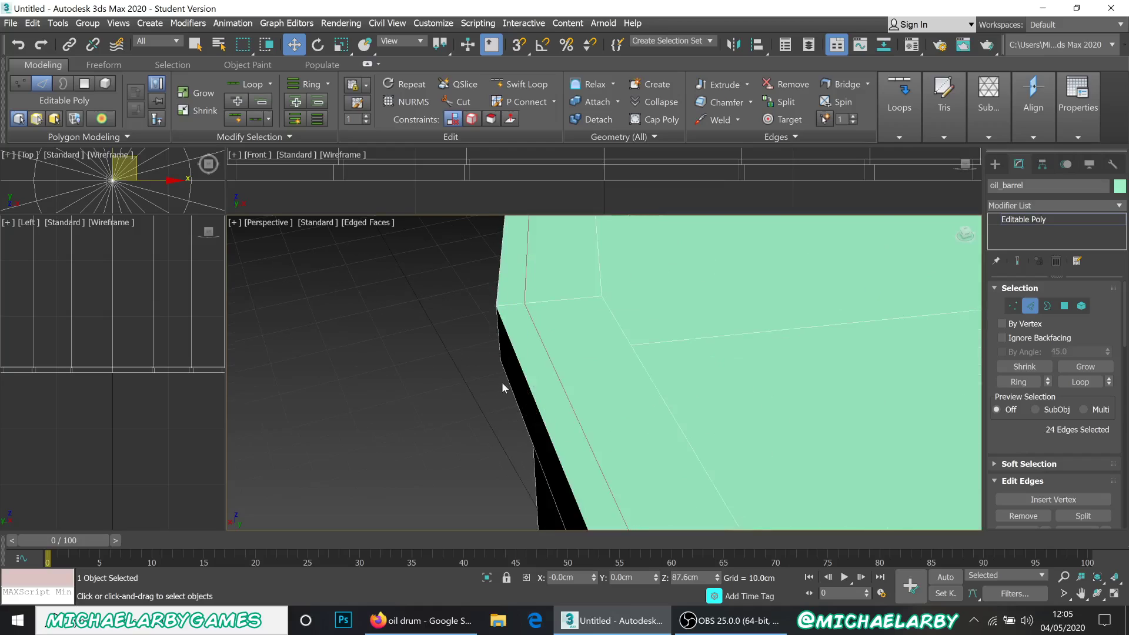
pyautogui.scroll(1, 577, 330)
pyautogui.moveTo(576, 330); pyautogui.dragTo(531, 386, button='middle')
pyautogui.scroll(-1, 526, 393)
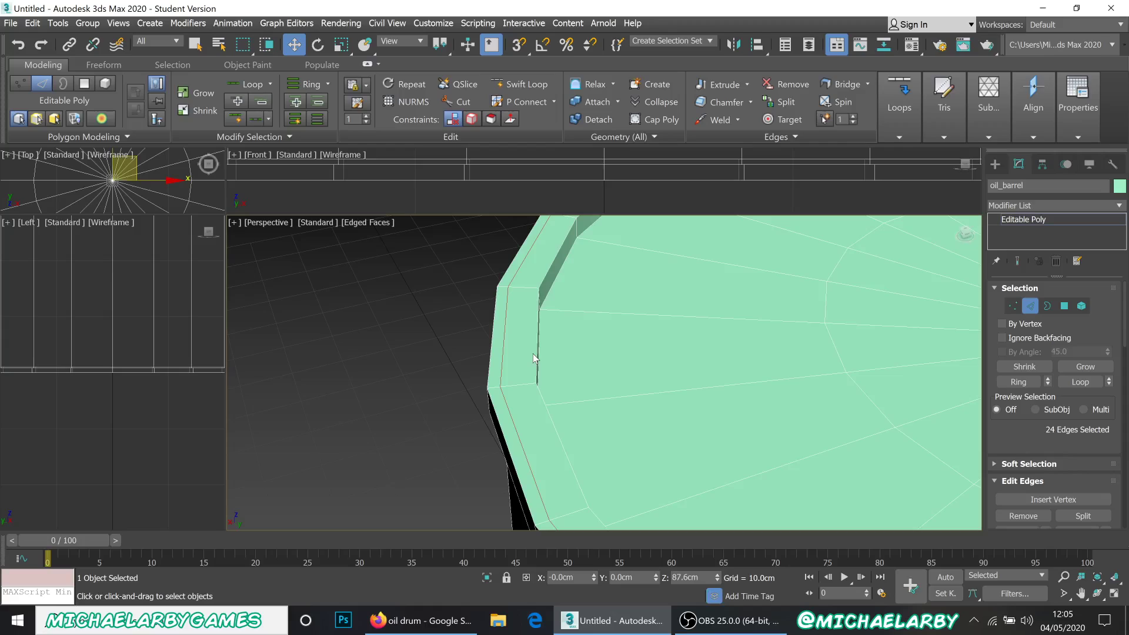
pyautogui.moveTo(533, 357); pyautogui.dragTo(536, 422, button='middle')
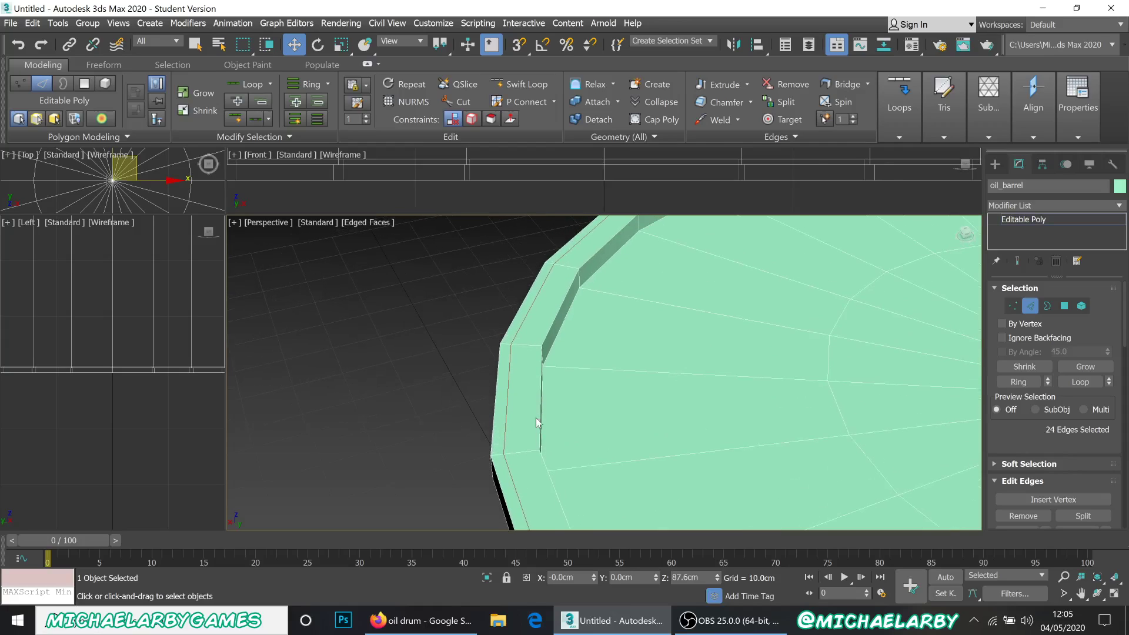
pyautogui.press('Delete')
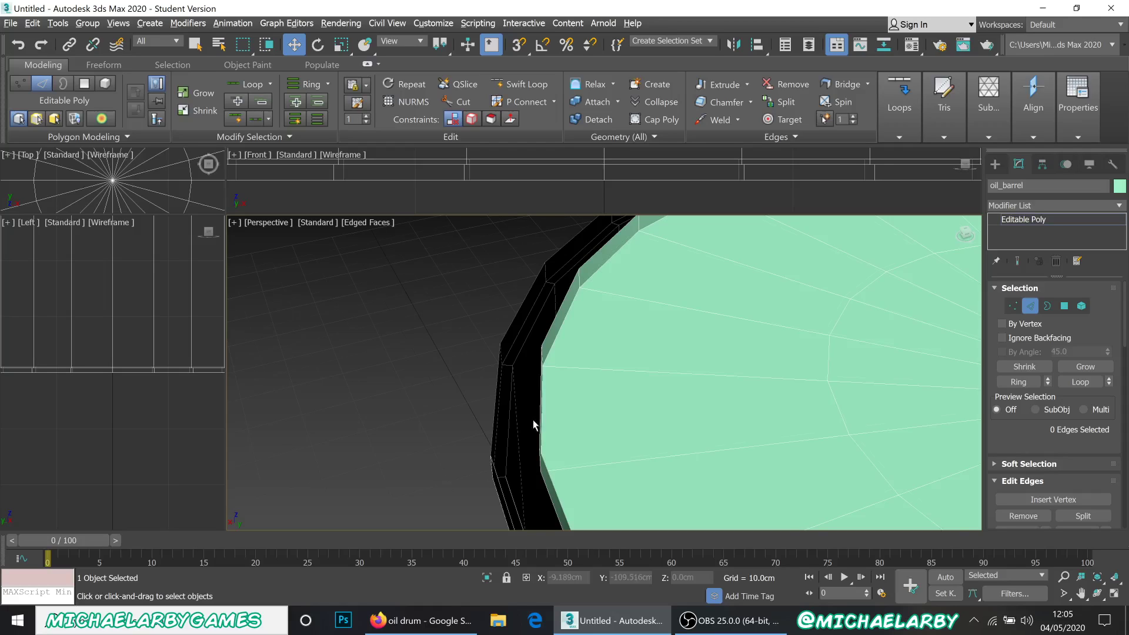
pyautogui.keyDown('alt'); pyautogui.moveTo(533, 419); pyautogui.dragTo(533, 426, button='middle'); pyautogui.keyUp('alt')
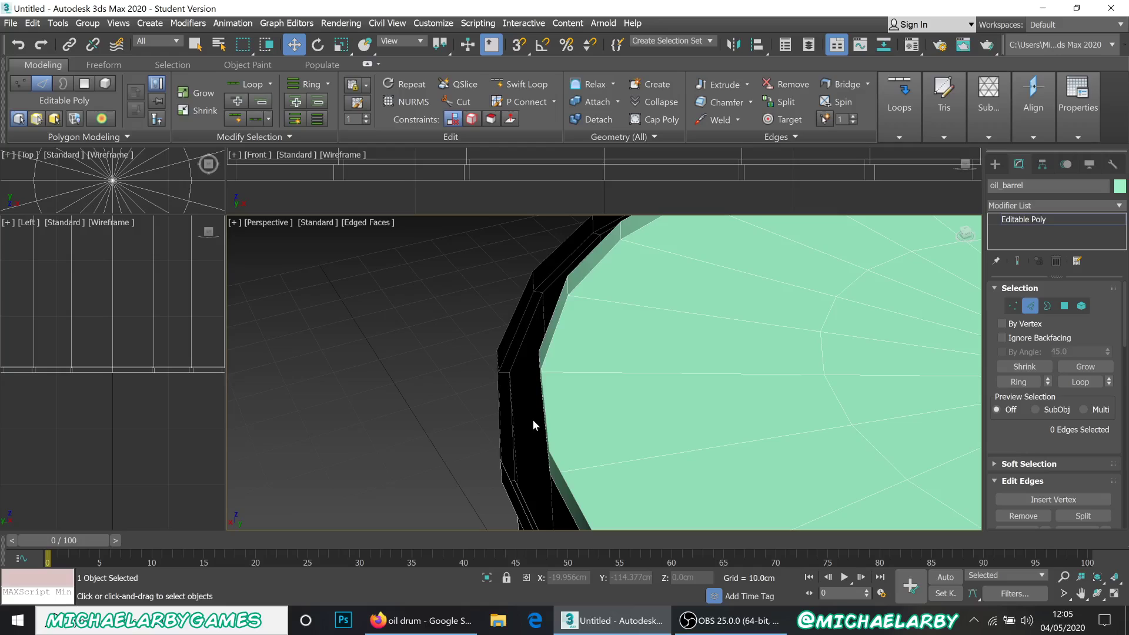
pyautogui.hotkey('ctrl', 'z')
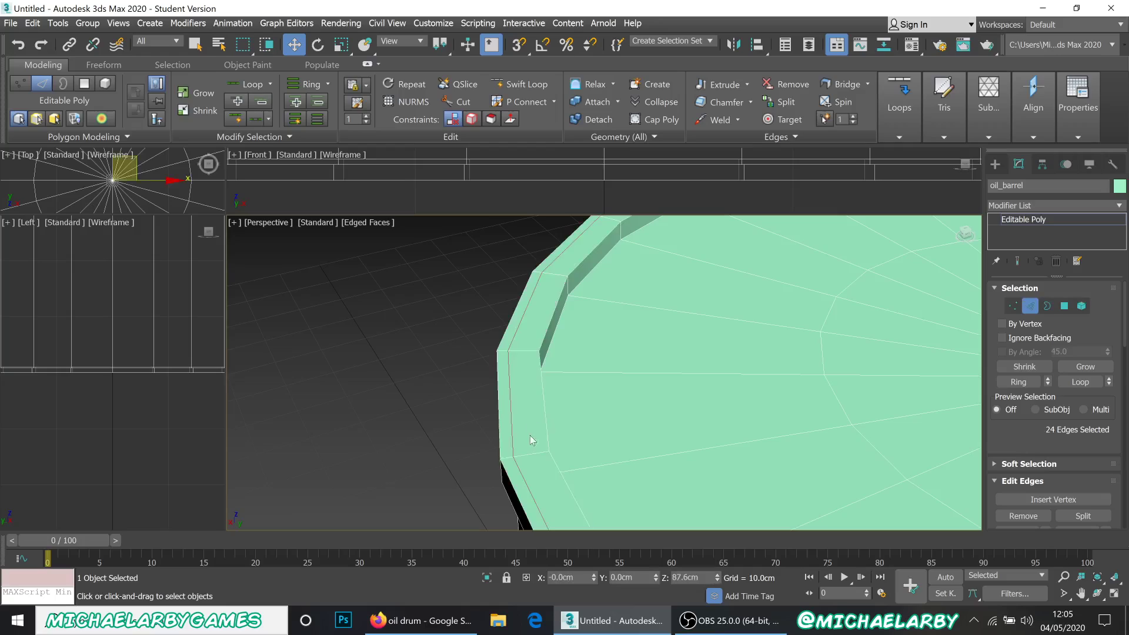
# - Try removing that top rim edge loop without its vertices, check the split cross edge and leftover vertices, and undo the removal
pyautogui.click(527, 372)
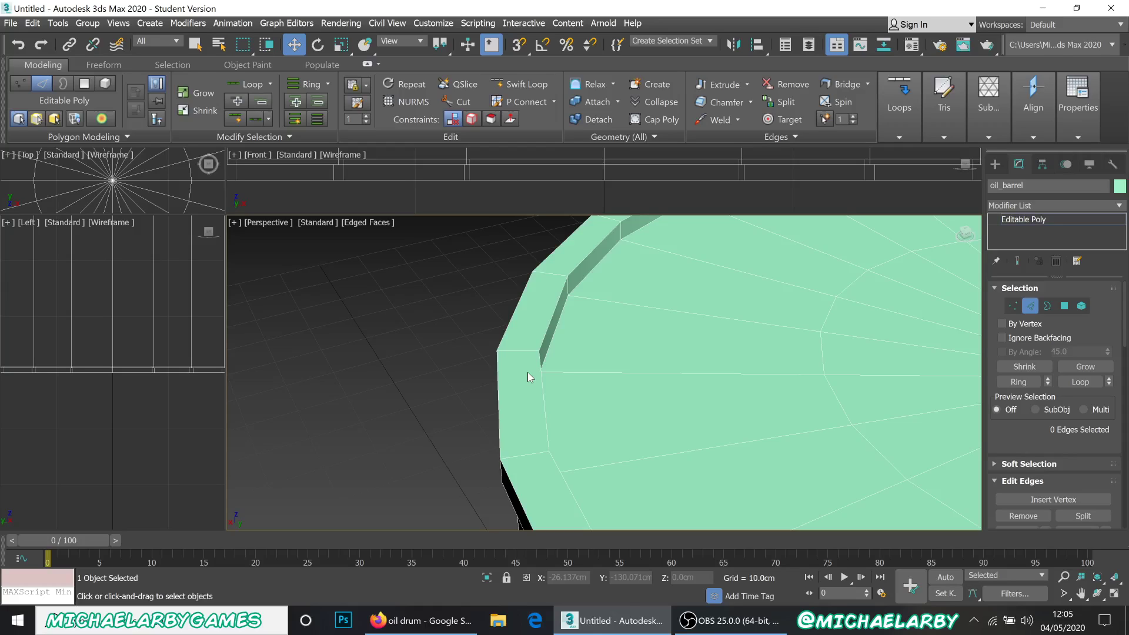
pyautogui.moveTo(494, 355); pyautogui.dragTo(535, 355, button='middle')
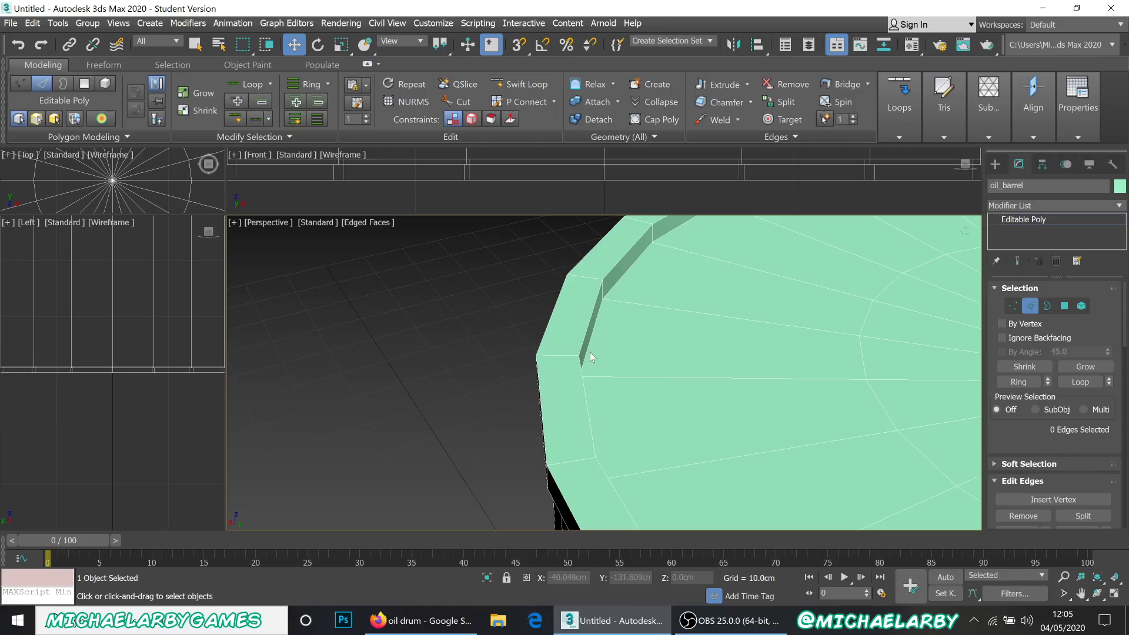
pyautogui.click(559, 356)
pyautogui.scroll(4, 562, 359)
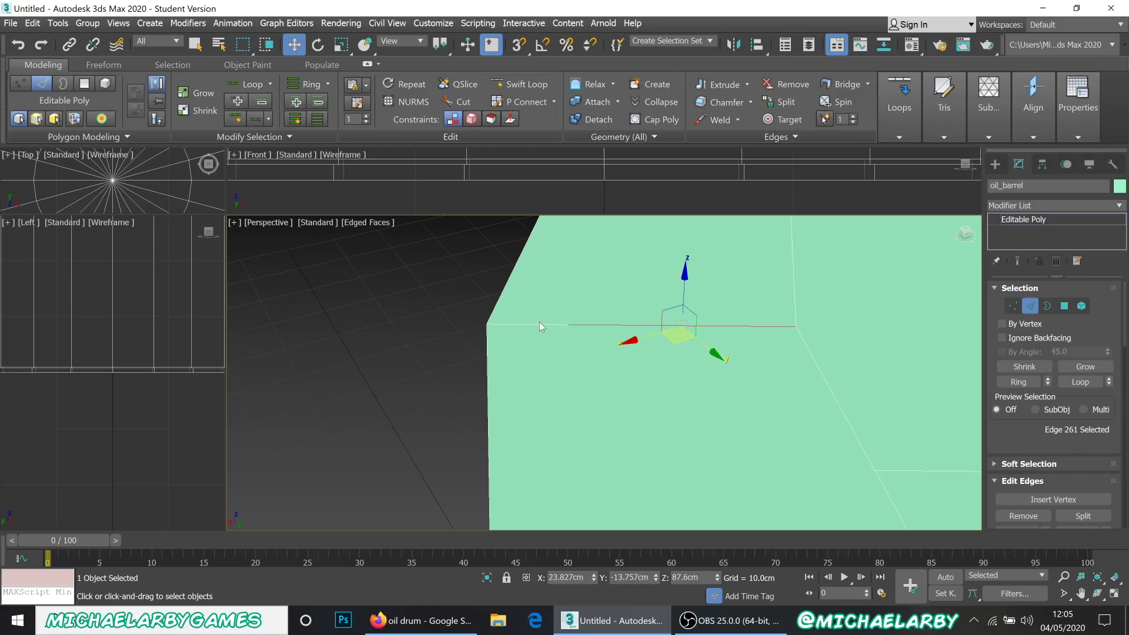
pyautogui.click(535, 324)
pyautogui.click(589, 326)
pyautogui.moveTo(612, 357); pyautogui.dragTo(614, 331, button='middle')
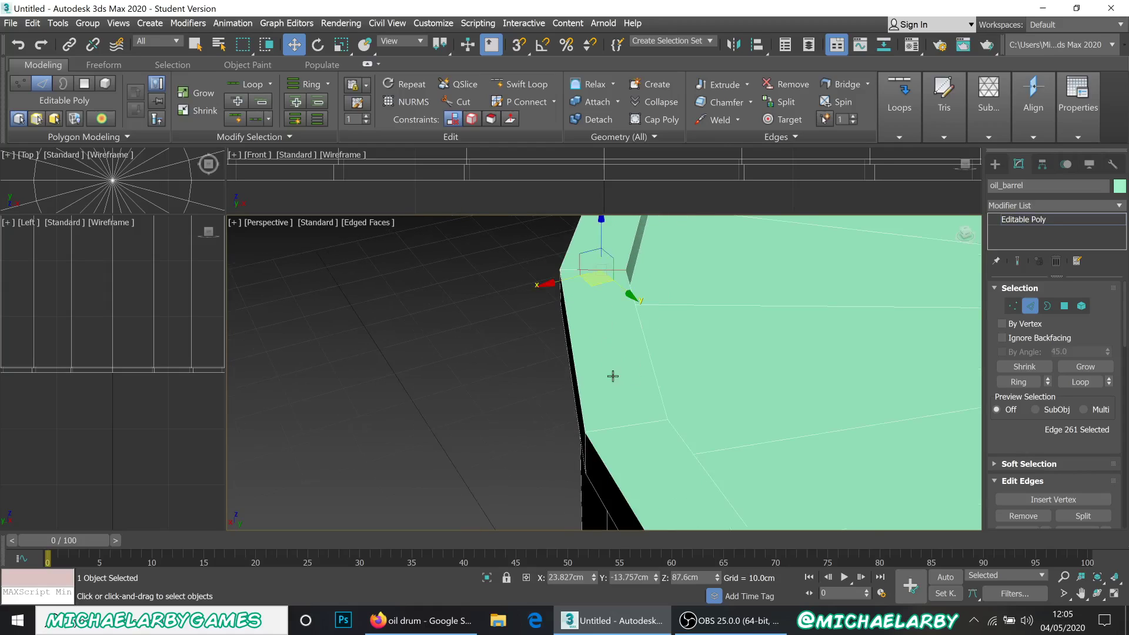
pyautogui.click(1013, 306)
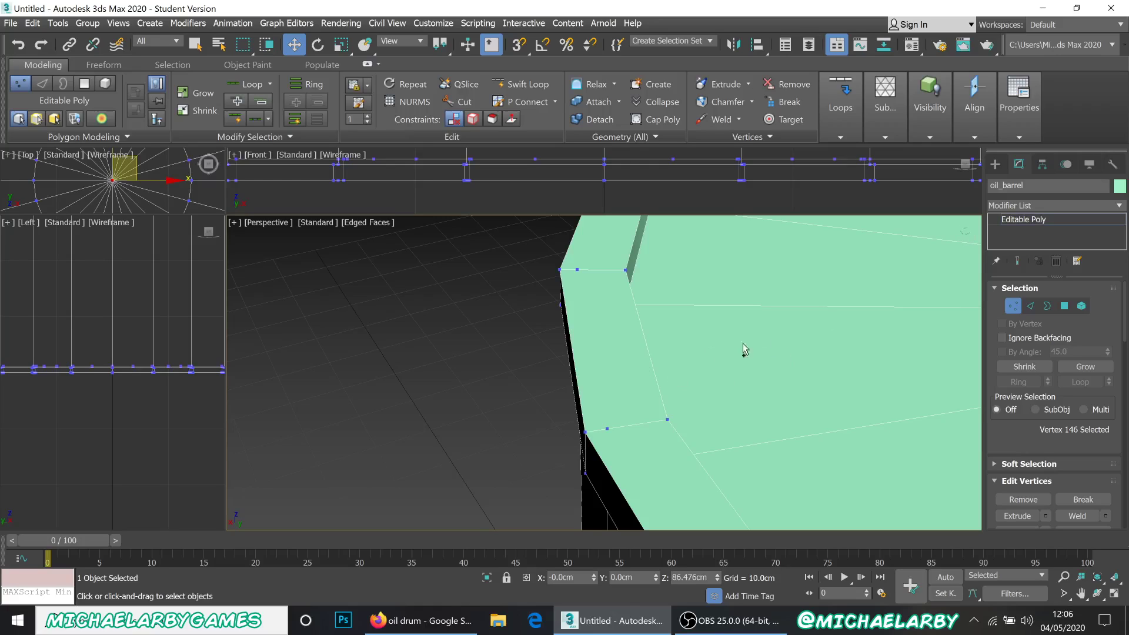
pyautogui.click(1030, 306)
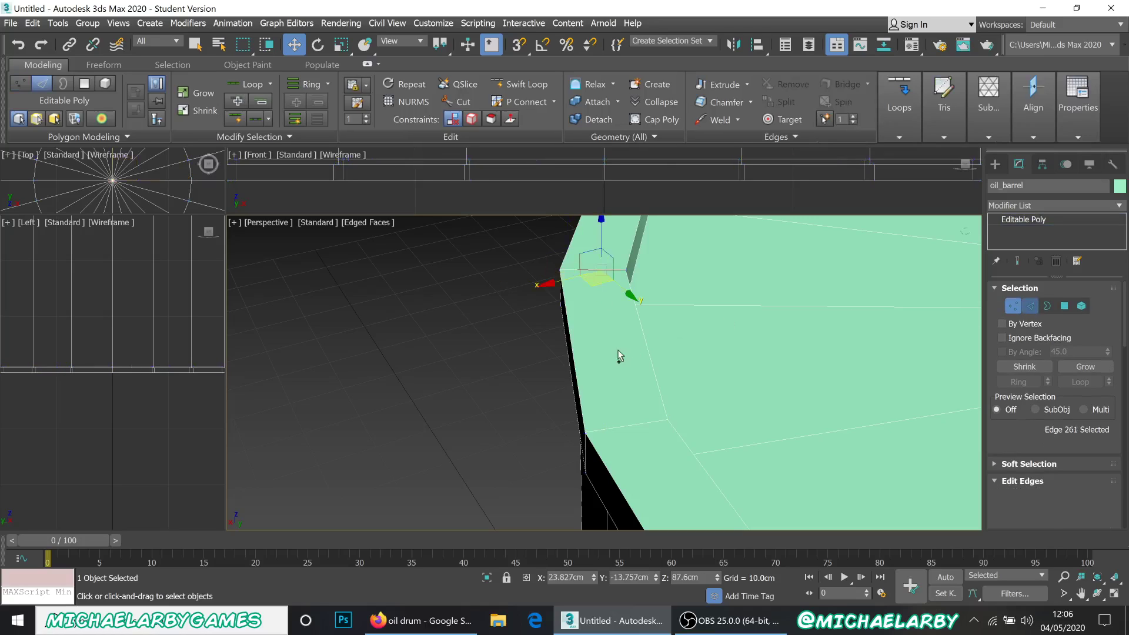
# - Select the full extra edge loop on the top rim's upper face, remove it together with its vertices, and check one cross edge
pyautogui.click(595, 359)
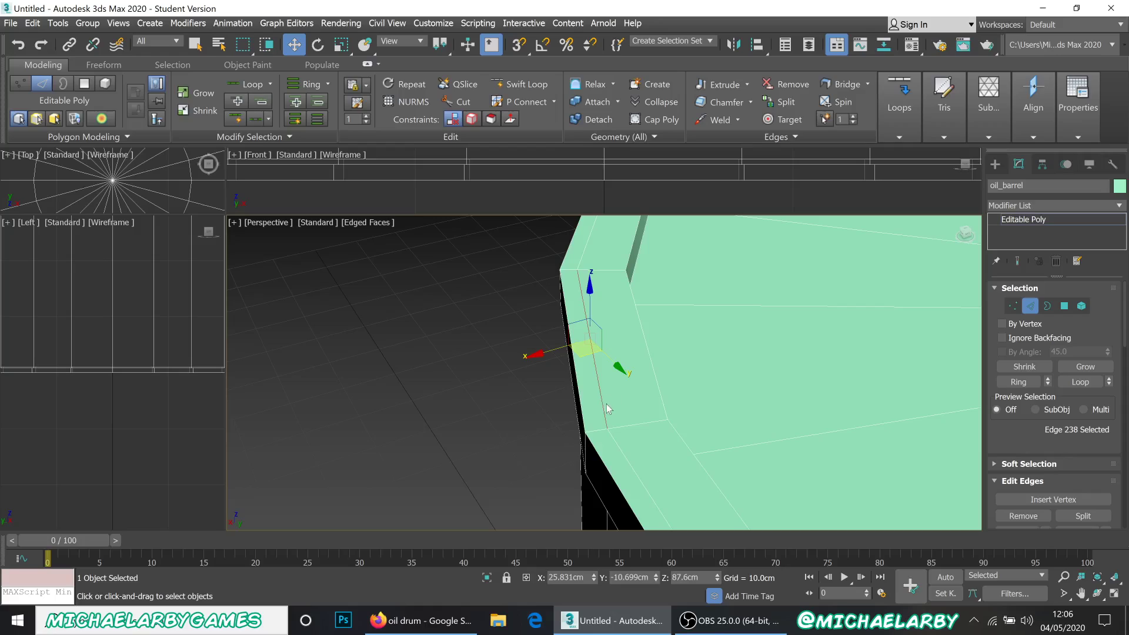
pyautogui.click(616, 441)
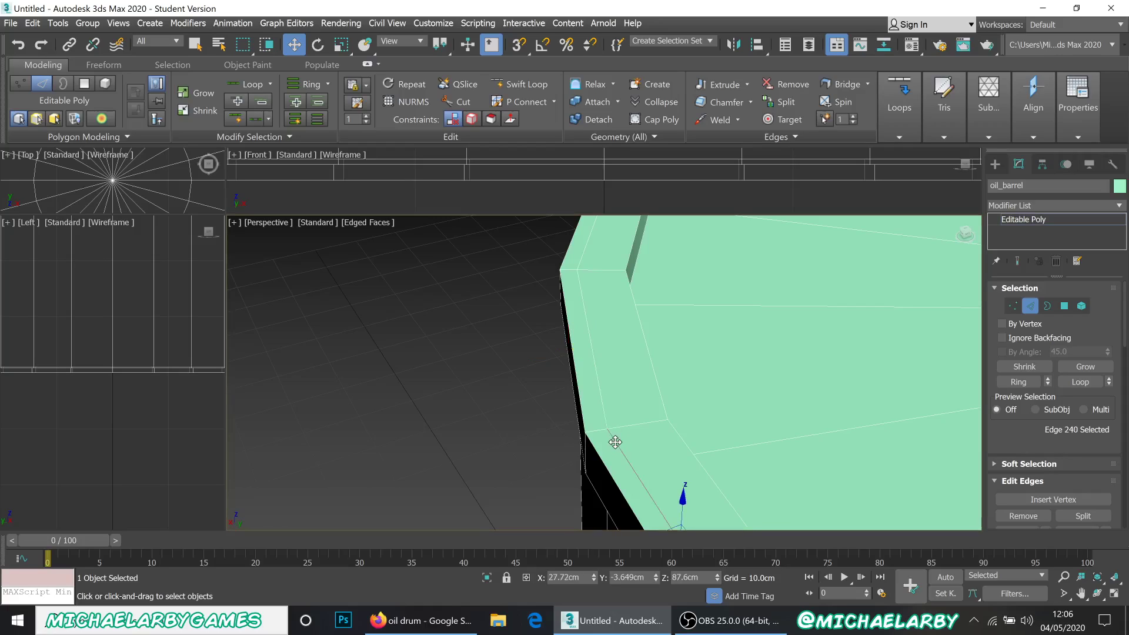
pyautogui.click(594, 372)
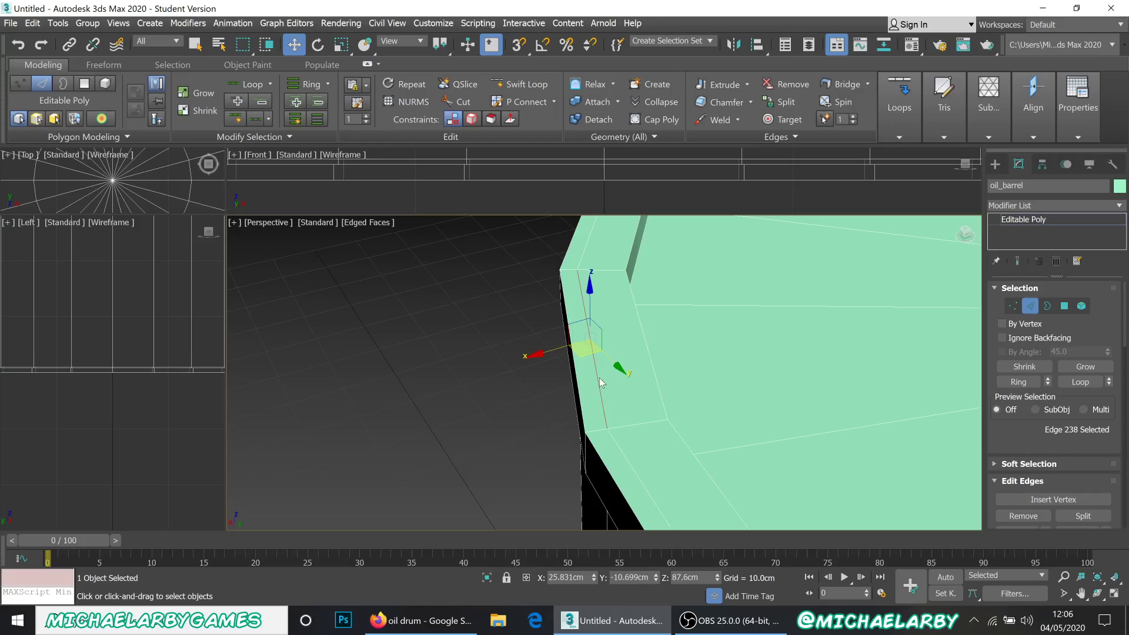
pyautogui.doubleClick(622, 451)
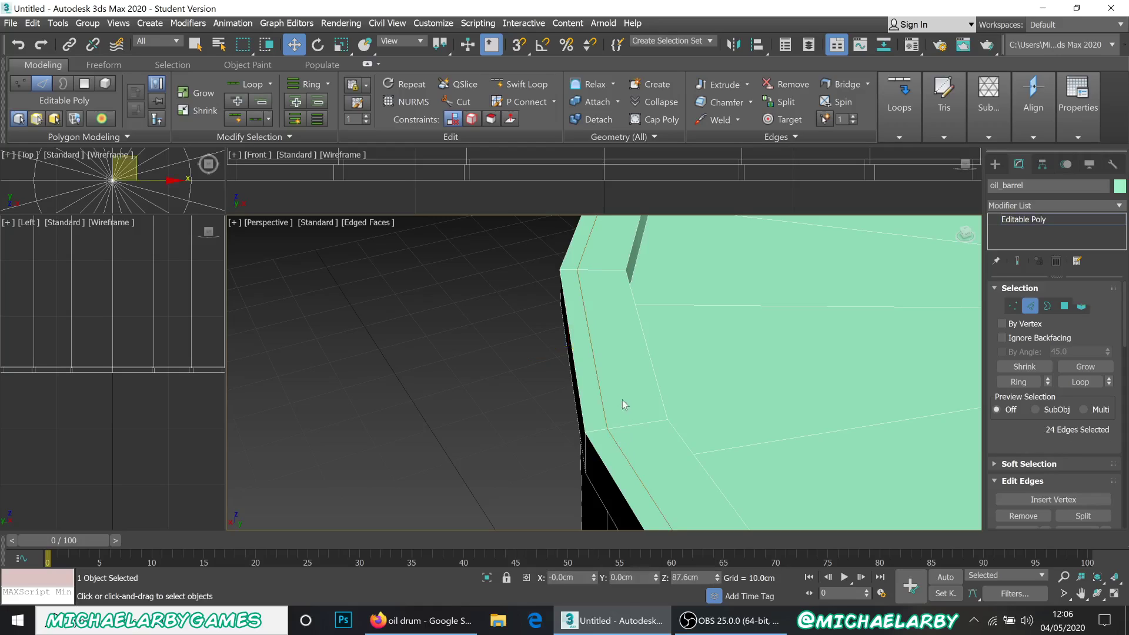
pyautogui.click(601, 358)
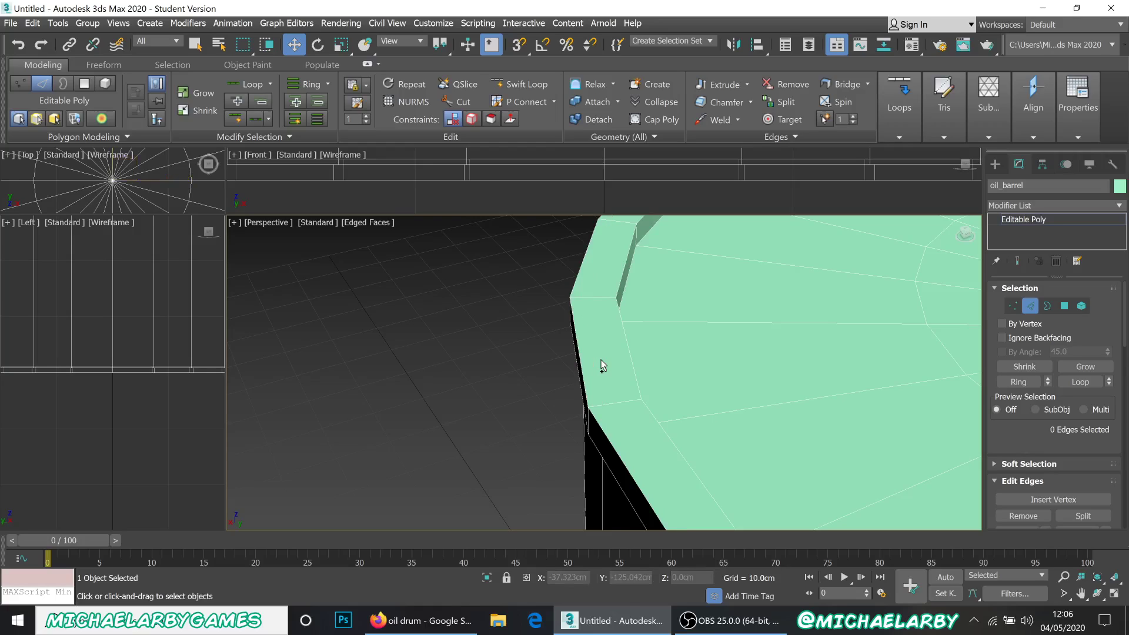
pyautogui.scroll(2, 614, 404)
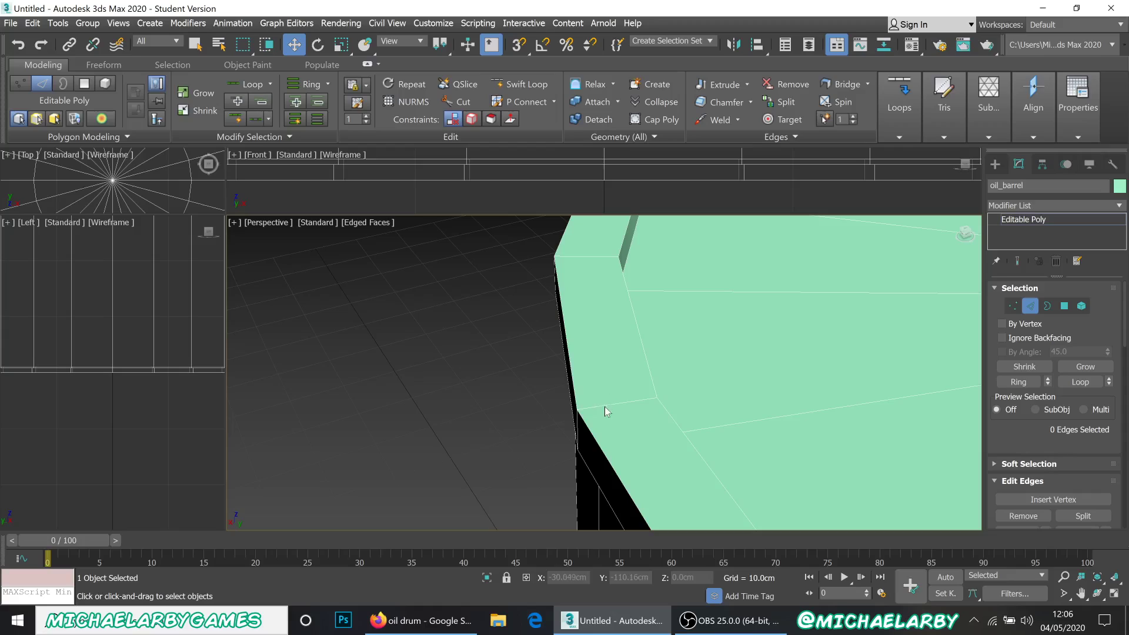
pyautogui.click(607, 405)
pyautogui.scroll(2, 605, 412)
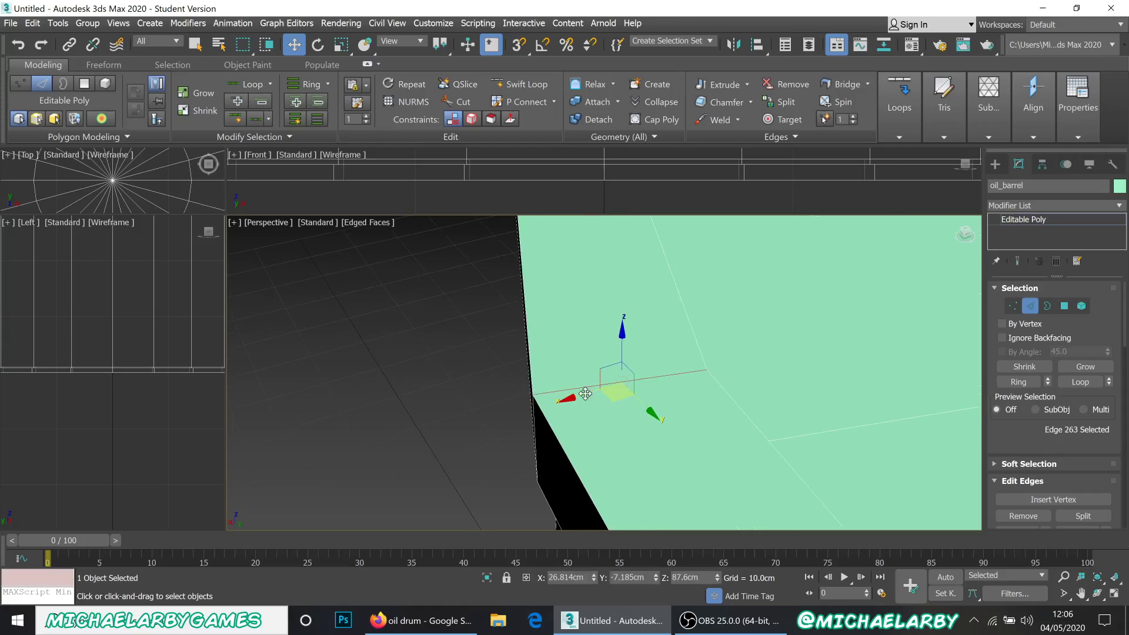
pyautogui.scroll(-2, 582, 381)
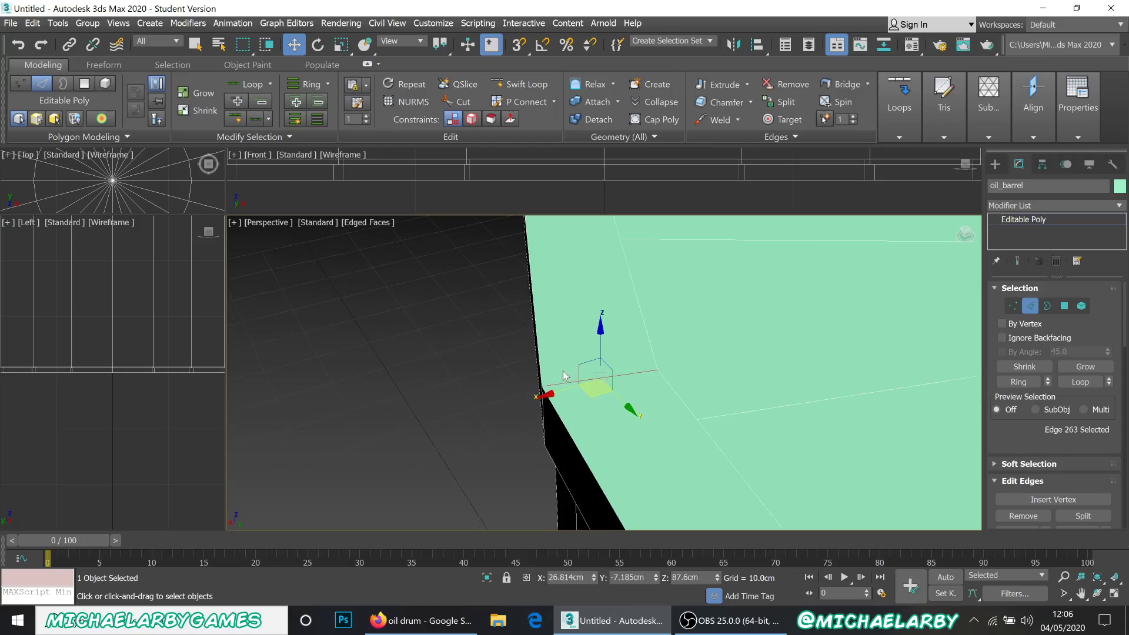
pyautogui.scroll(1, 583, 379)
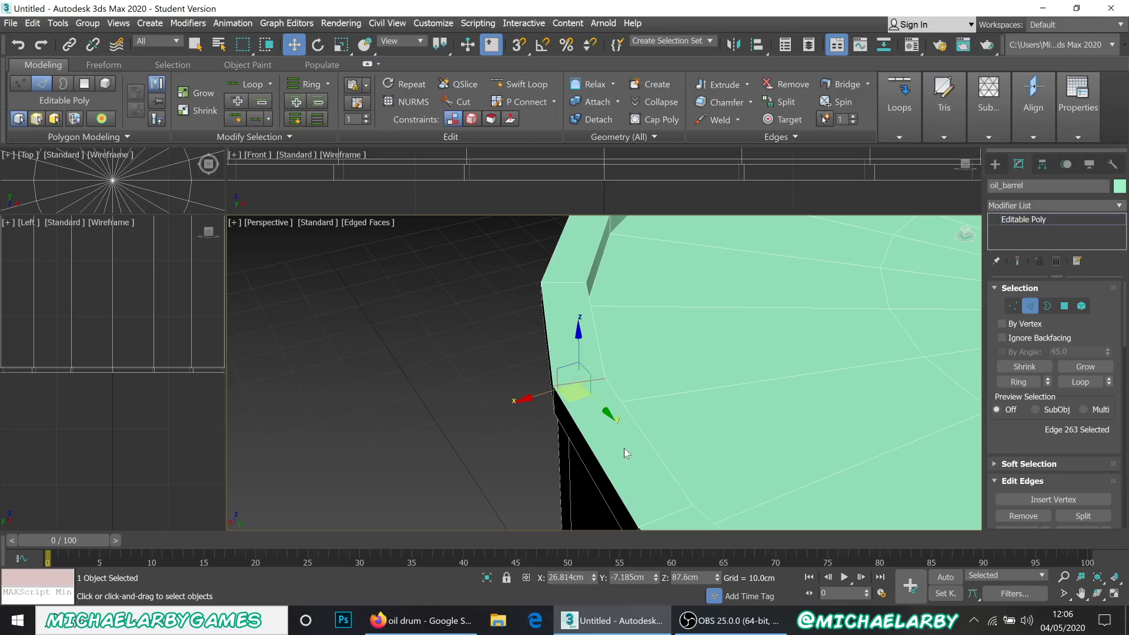
# - Select the full extra edge loop between the inner and outer edges of the bottom rim's flat face and remove it
pyautogui.scroll(-3, 594, 432)
pyautogui.keyDown('alt'); pyautogui.moveTo(593, 432); pyautogui.dragTo(494, 227, button='middle'); pyautogui.keyUp('alt')
pyautogui.scroll(4, 644, 446)
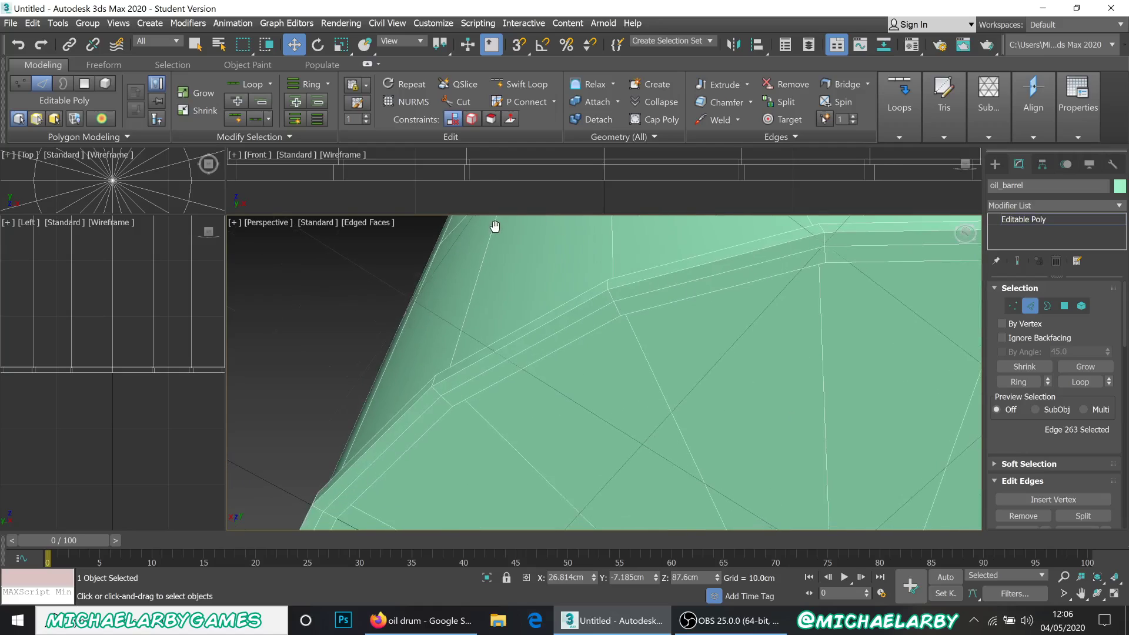
pyautogui.click(577, 321)
pyautogui.moveTo(566, 340)
pyautogui.keyDown('alt'); pyautogui.mouseDown(button='middle')
pyautogui.moveTo(555, 334)
pyautogui.moveTo(546, 349)
pyautogui.mouseUp(button='middle'); pyautogui.keyUp('alt')
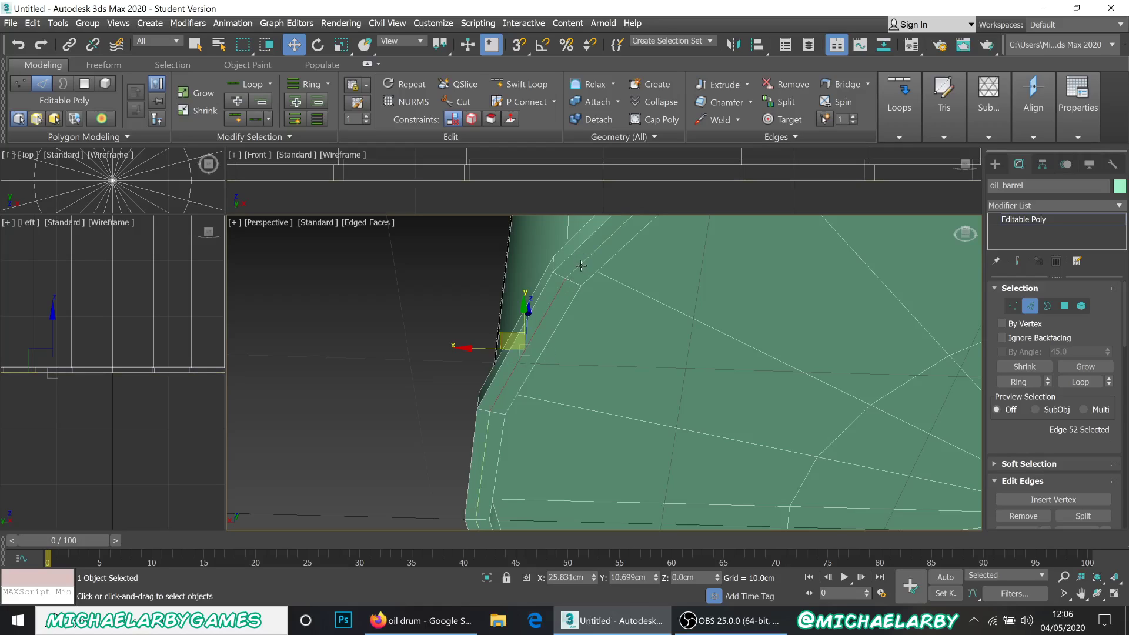
pyautogui.click(1080, 382)
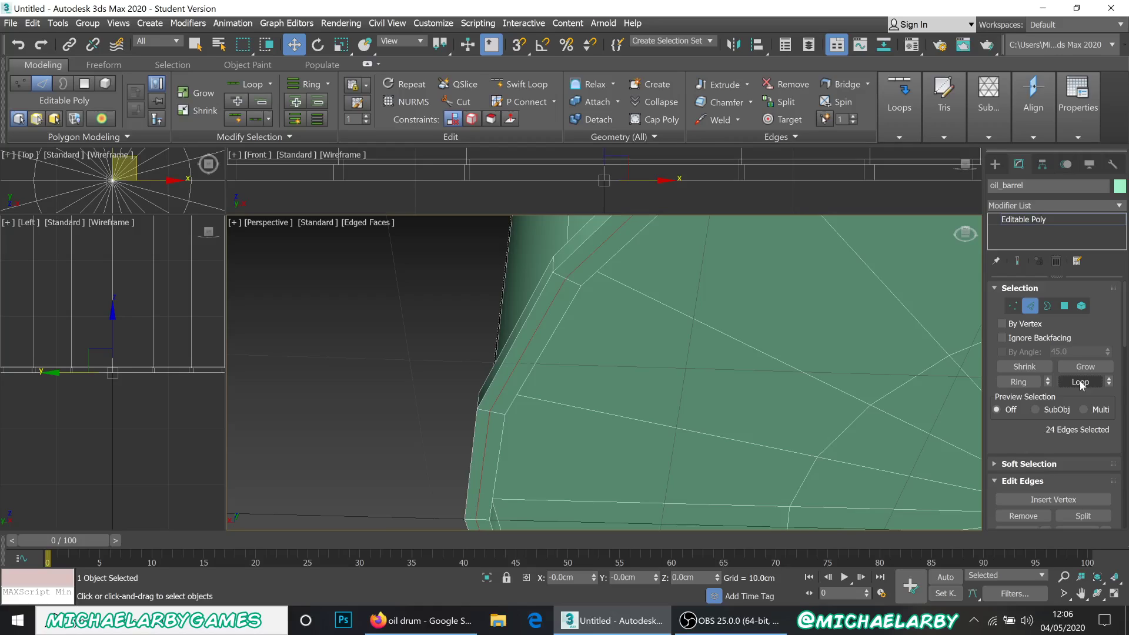
pyautogui.click(538, 316)
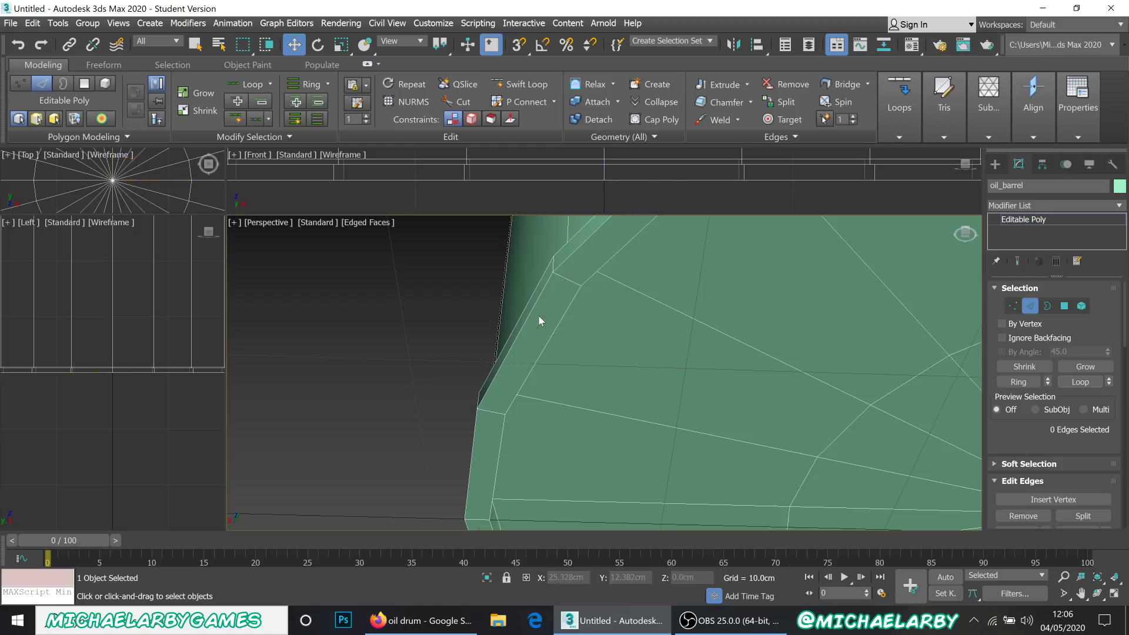
# - Select the circular edge loop partway across the recessed bottom cap and remove it, keeping only the radial edges
pyautogui.keyDown('alt'); pyautogui.moveTo(539, 315); pyautogui.dragTo(719, 390, button='middle'); pyautogui.keyUp('alt')
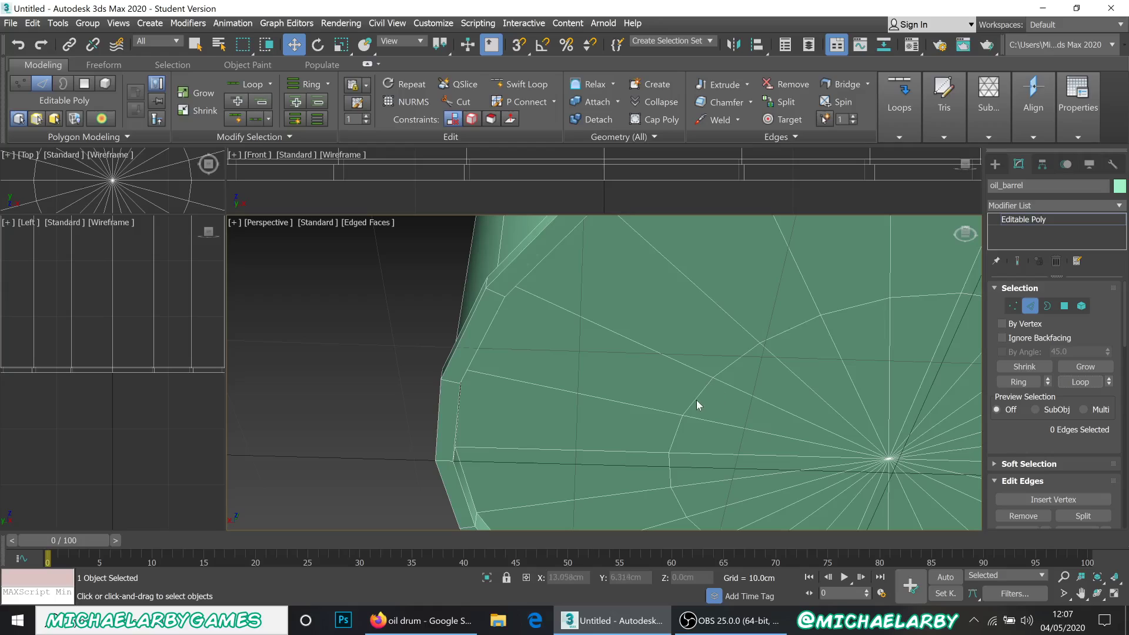
pyautogui.click(696, 399)
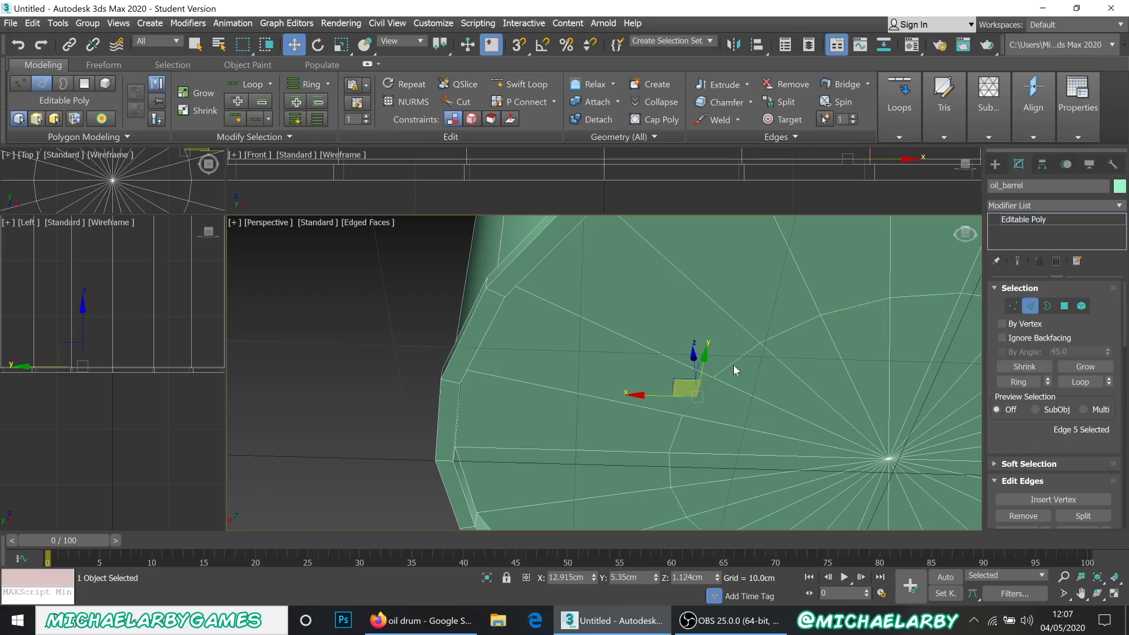
pyautogui.hotkey('ctrl', 'shift', 'p')
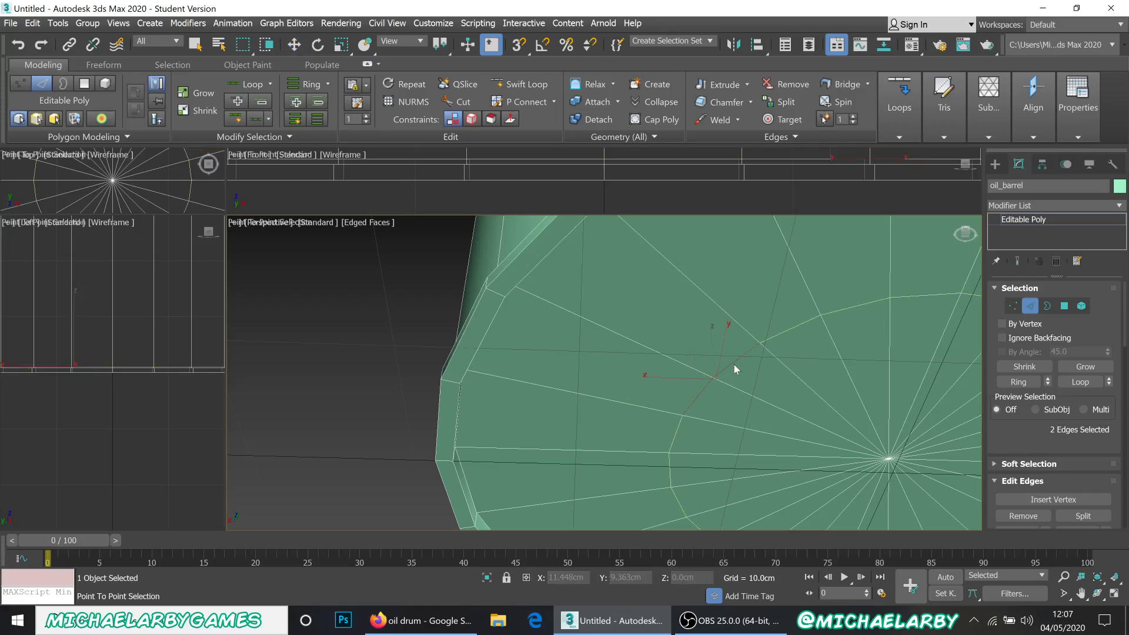
pyautogui.click(732, 363)
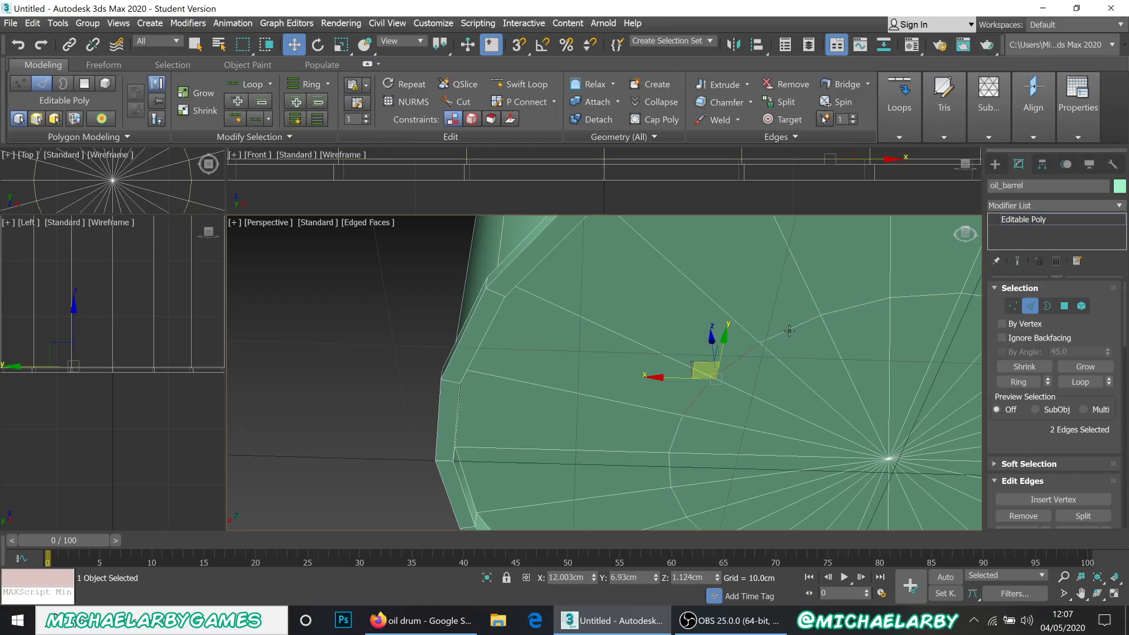
pyautogui.keyDown('shift'); pyautogui.click(790, 329); pyautogui.keyUp('shift')
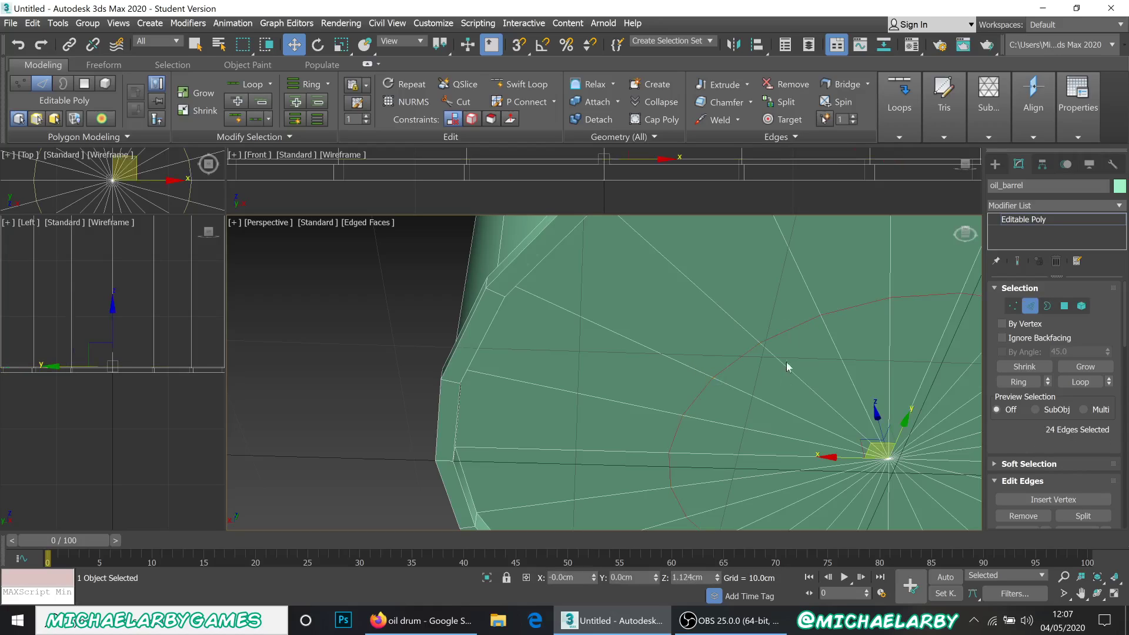
pyautogui.hotkey('ctrl', 'd')
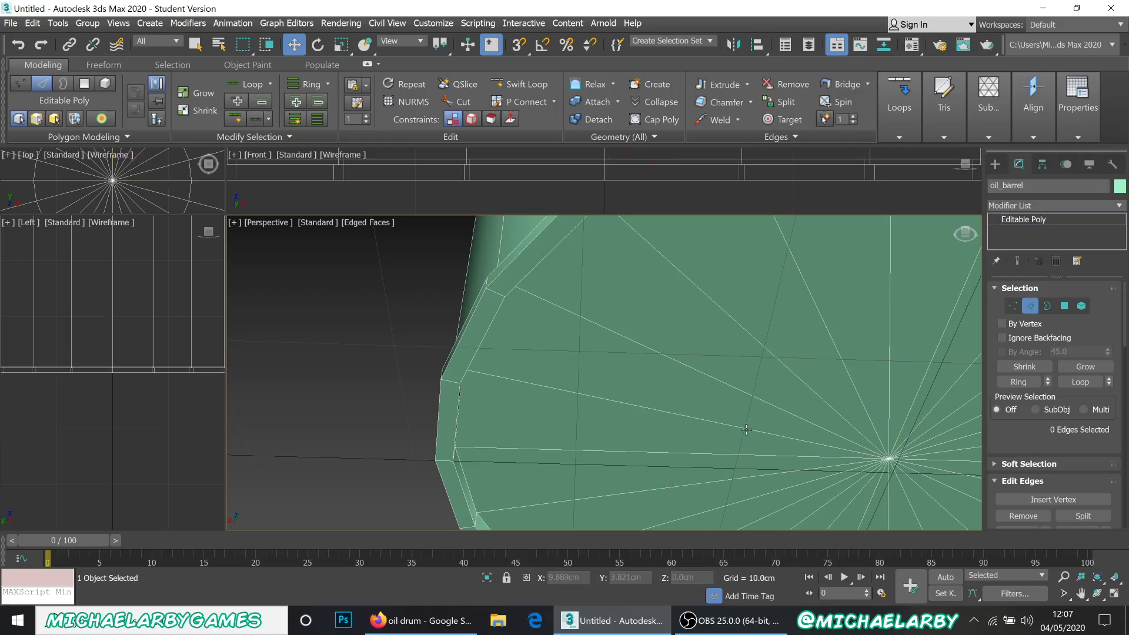
# - Select the circular edge loop partway across the recessed top cap and remove it, keeping only the radial edges
pyautogui.scroll(-5, 746, 429)
pyautogui.keyDown('alt'); pyautogui.moveTo(673, 335); pyautogui.dragTo(612, 496, button='middle'); pyautogui.keyUp('alt')
pyautogui.scroll(5, 675, 365)
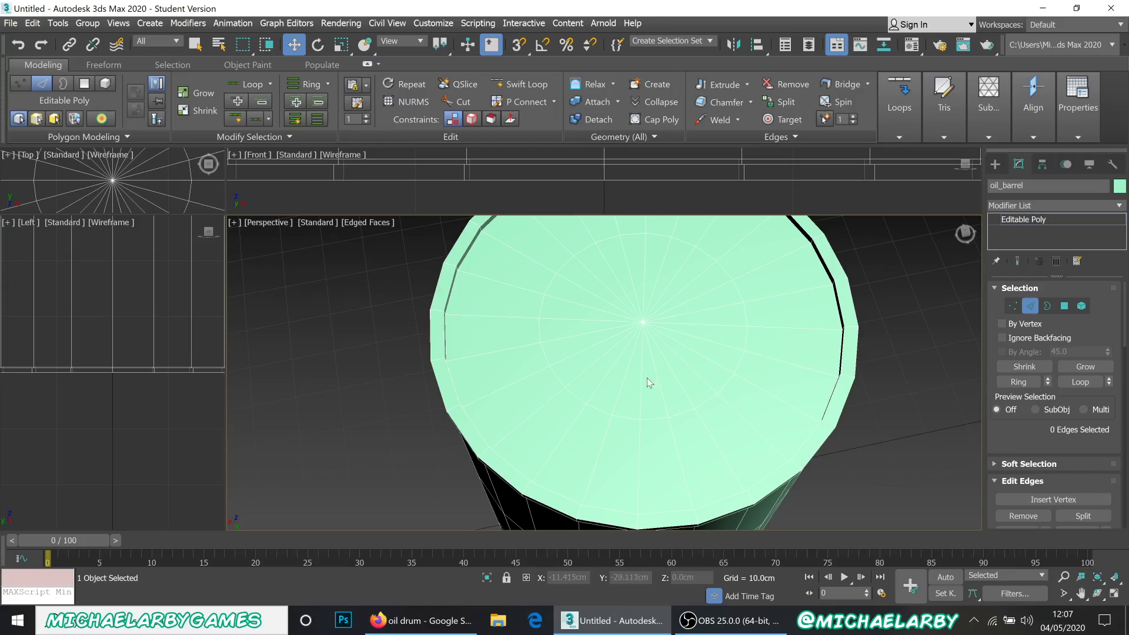
pyautogui.click(651, 419)
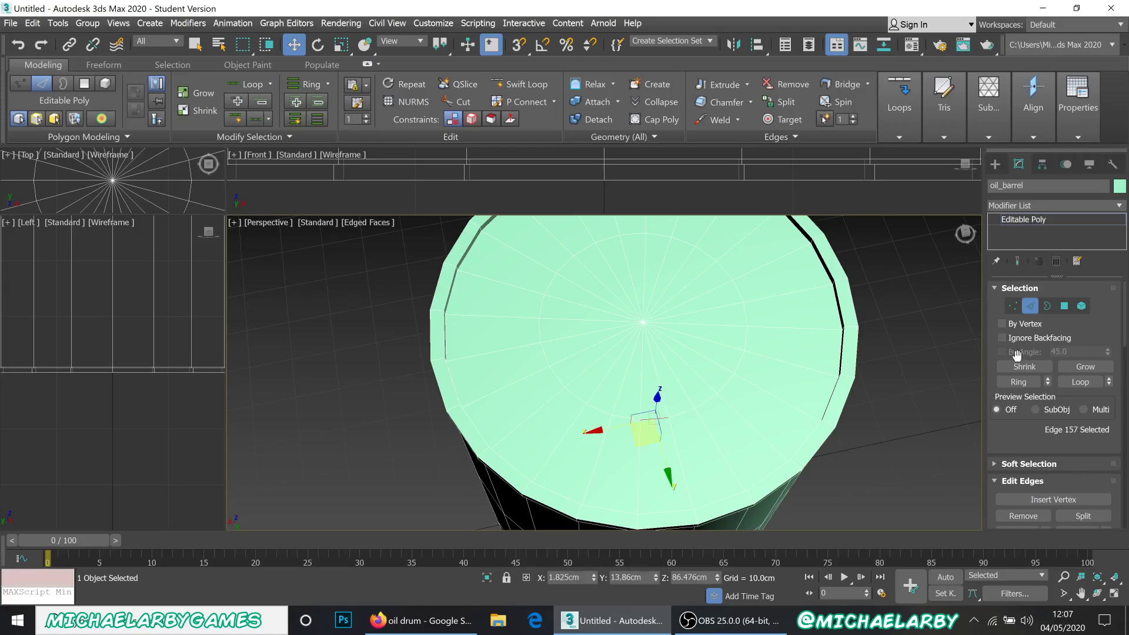
pyautogui.click(1080, 383)
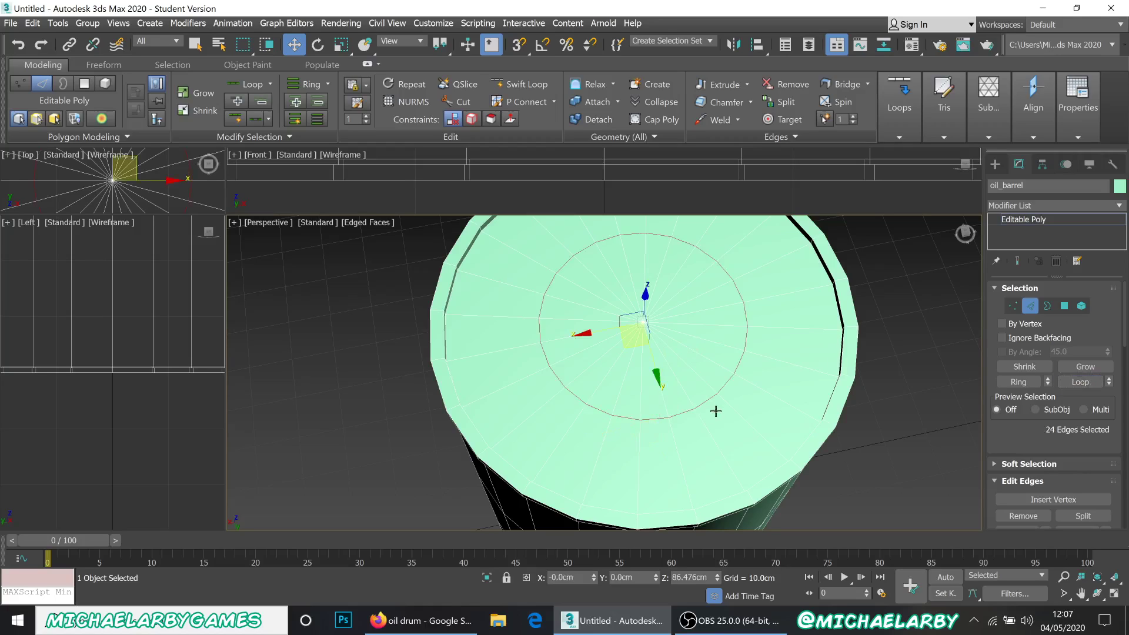
pyautogui.hotkey('ctrl', 'd')
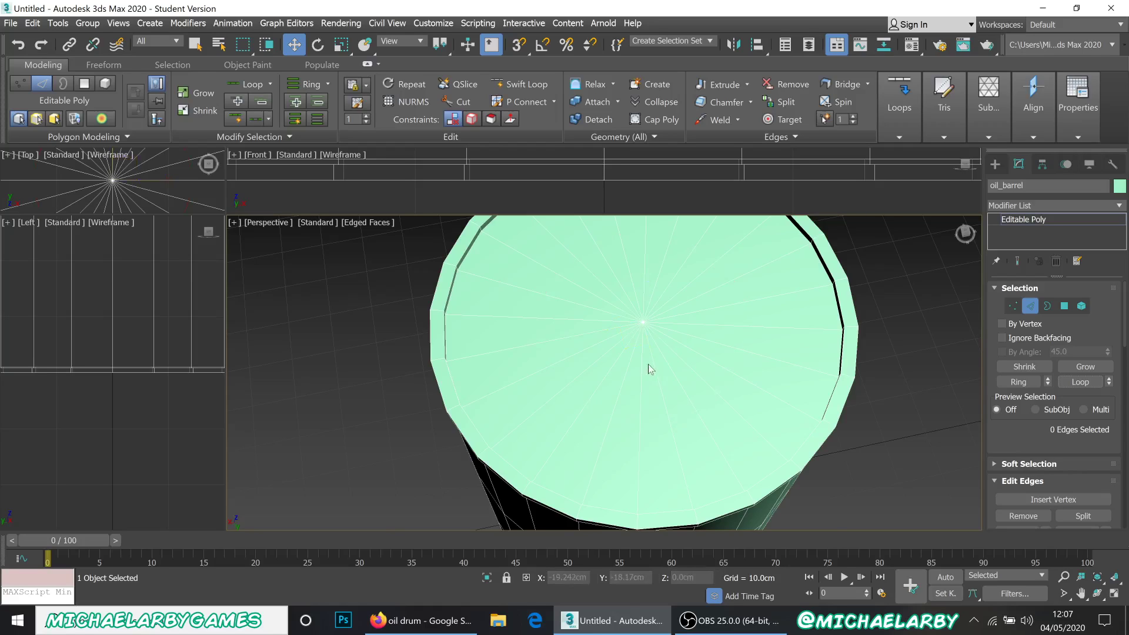
# - Examine the barrel and its sharp top rim from the side and from above, both with and without displayed edges
pyautogui.scroll(-5, 647, 369)
pyautogui.scroll(-1, 642, 372)
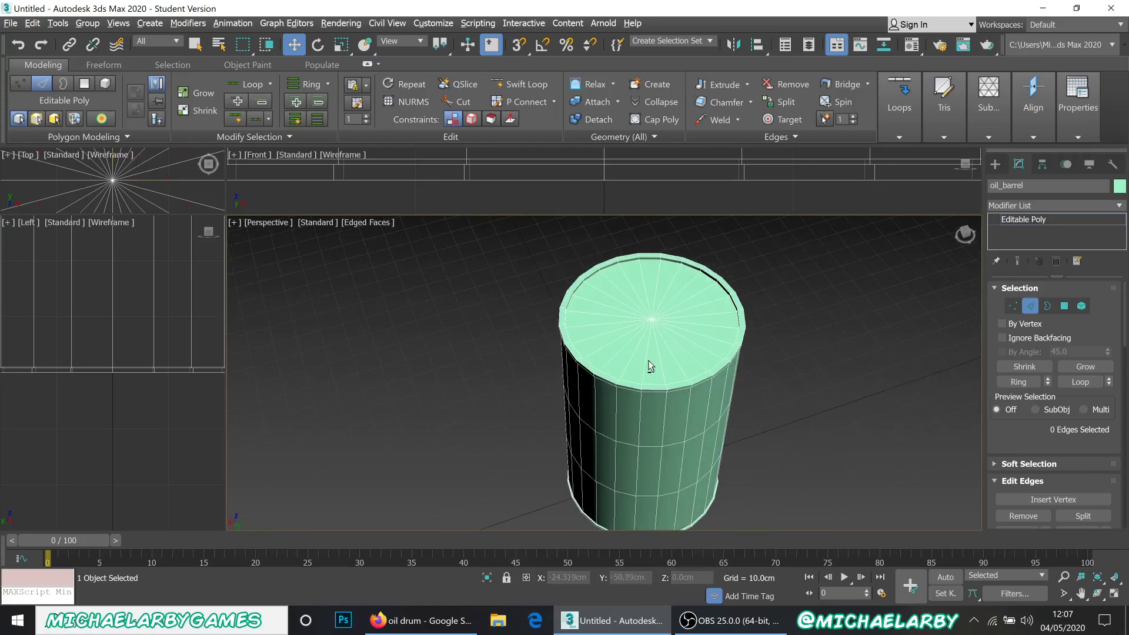
pyautogui.keyDown('alt'); pyautogui.moveTo(648, 365); pyautogui.dragTo(619, 294, button='middle'); pyautogui.keyUp('alt')
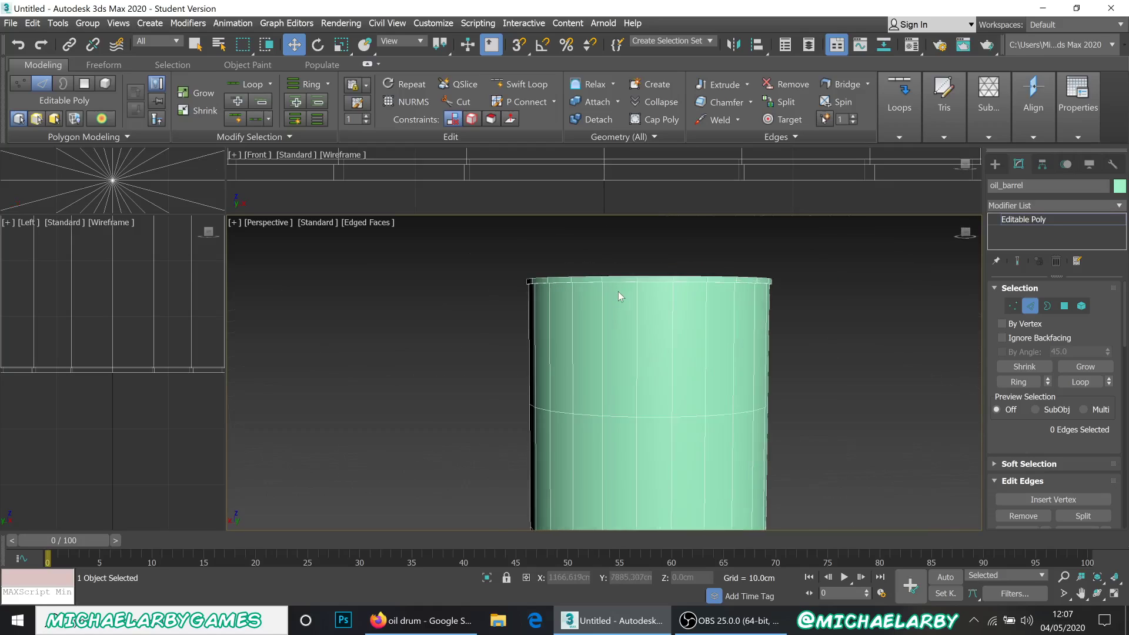
pyautogui.scroll(3, 617, 264)
pyautogui.scroll(-1, 594, 290)
pyautogui.moveTo(572, 325)
pyautogui.keyDown('alt'); pyautogui.mouseDown(button='middle')
pyautogui.moveTo(550, 319)
pyautogui.moveTo(561, 332)
pyautogui.moveTo(577, 326)
pyautogui.moveTo(560, 334)
pyautogui.moveTo(557, 323)
pyautogui.mouseUp(button='middle'); pyautogui.keyUp('alt')
pyautogui.press('F4')
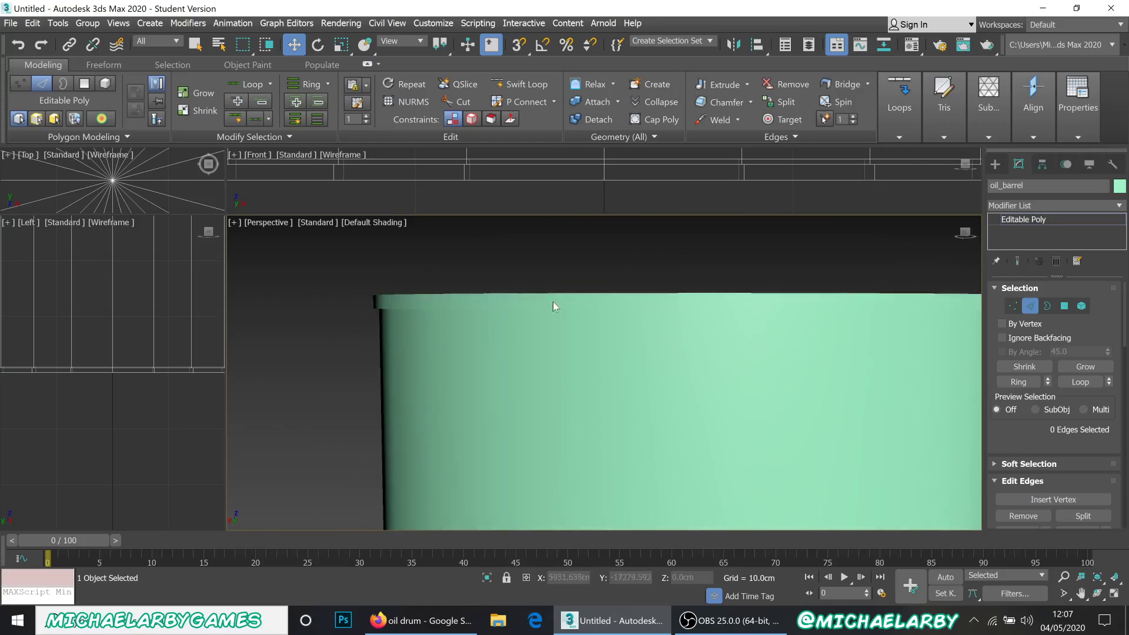
pyautogui.press('F4')
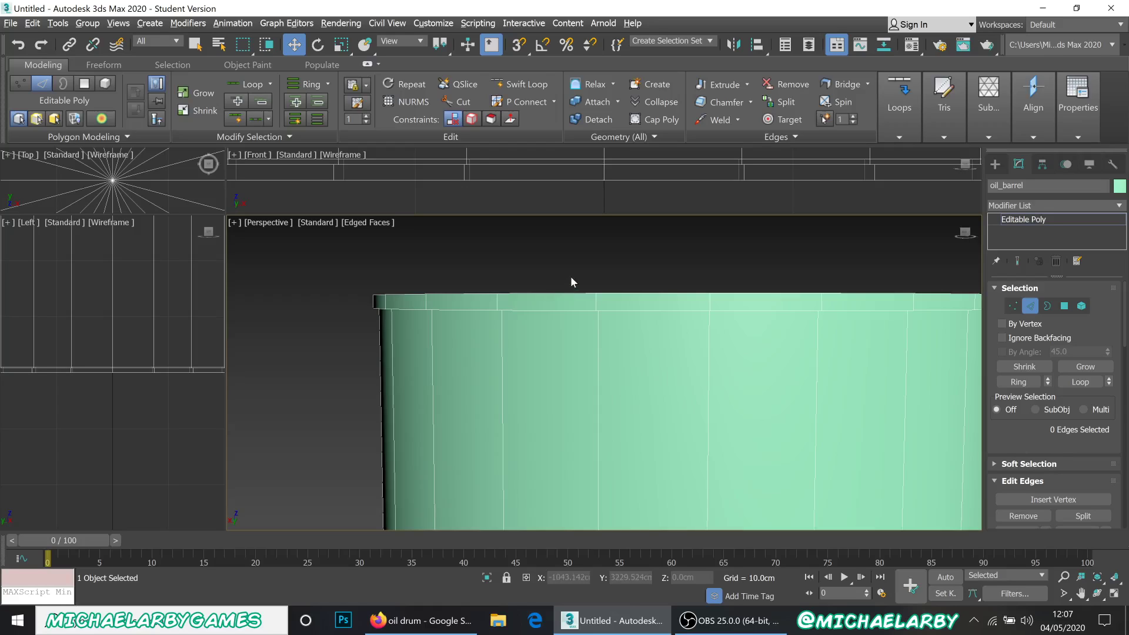
pyautogui.moveTo(573, 282)
pyautogui.keyDown('alt'); pyautogui.mouseDown(button='middle')
pyautogui.moveTo(562, 290)
pyautogui.moveTo(582, 302)
pyautogui.mouseUp(button='middle'); pyautogui.keyUp('alt')
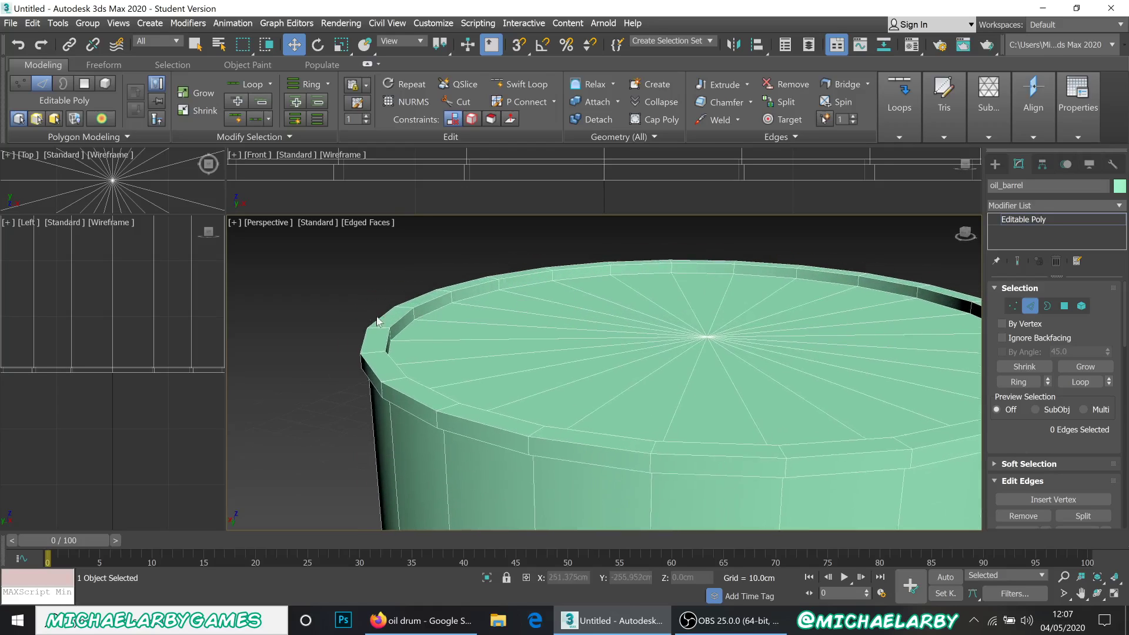
pyautogui.scroll(4, 399, 320)
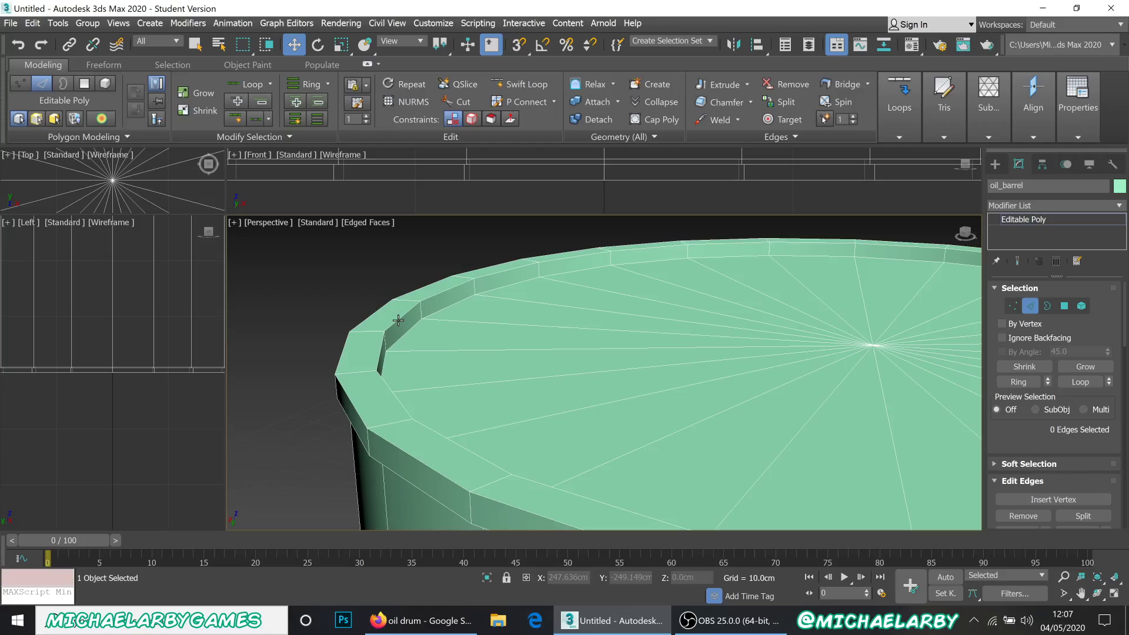
pyautogui.scroll(-5, 398, 320)
pyautogui.scroll(5, 387, 315)
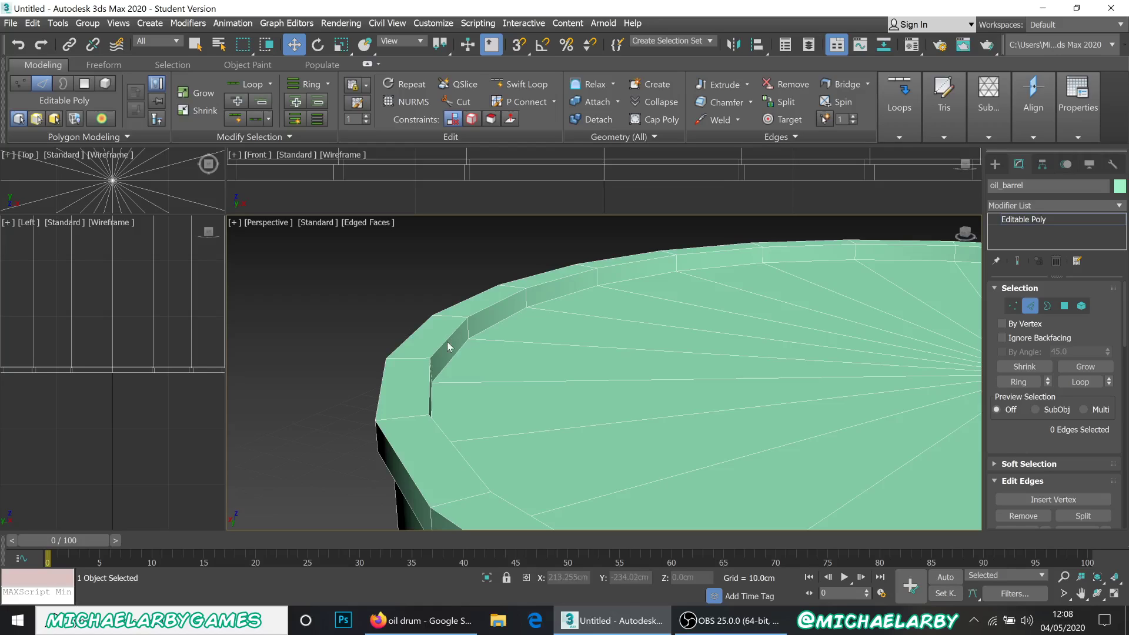
# - Select the full inner edge loop of the top rim's upper face and chamfer it 0.41 cm with 1 segment
pyautogui.click(449, 337)
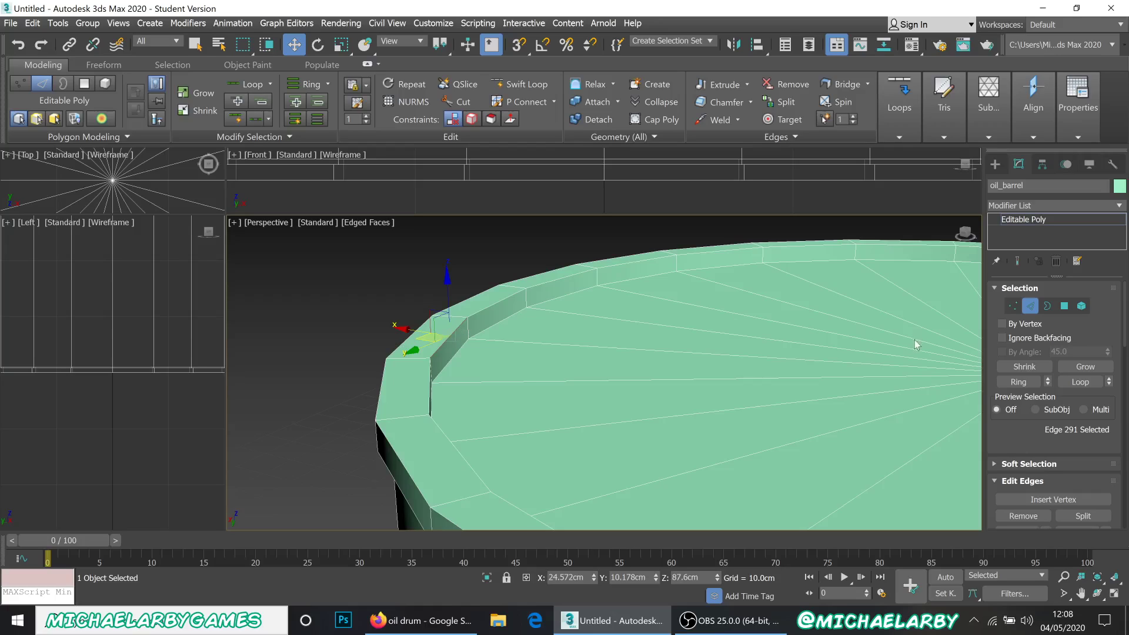
pyautogui.click(1079, 382)
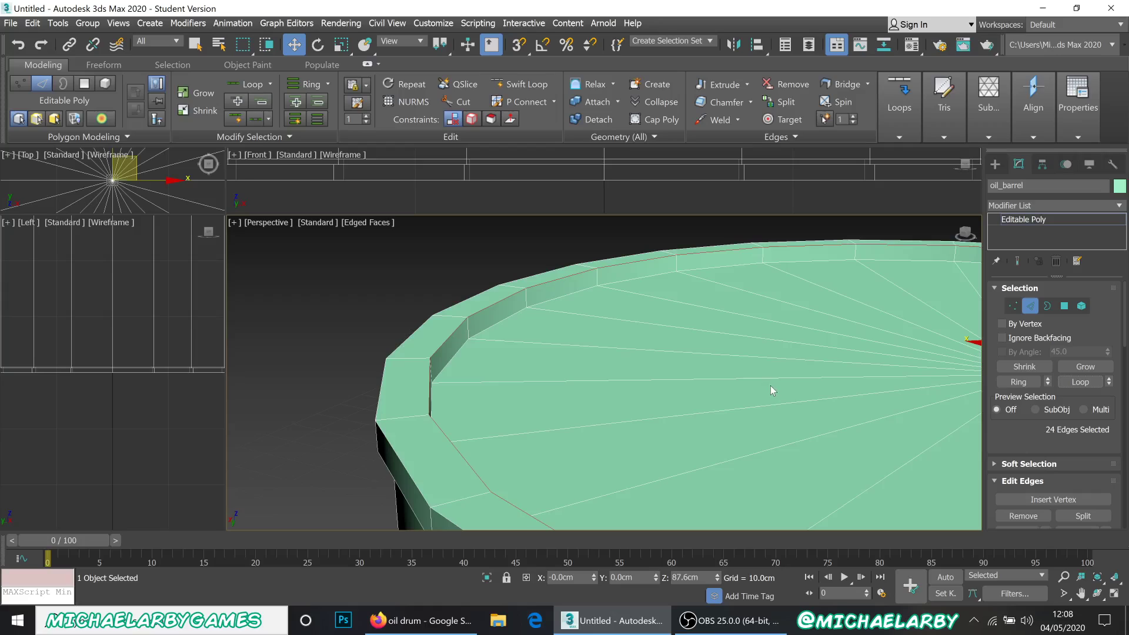
pyautogui.scroll(-4, 1027, 400)
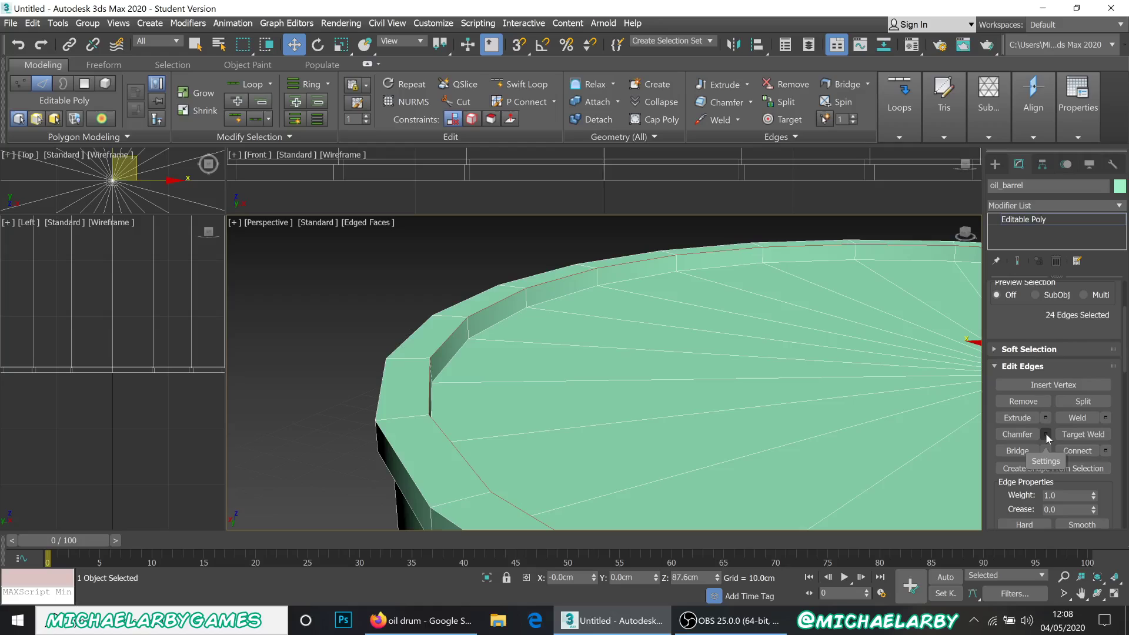
pyautogui.click(1044, 435)
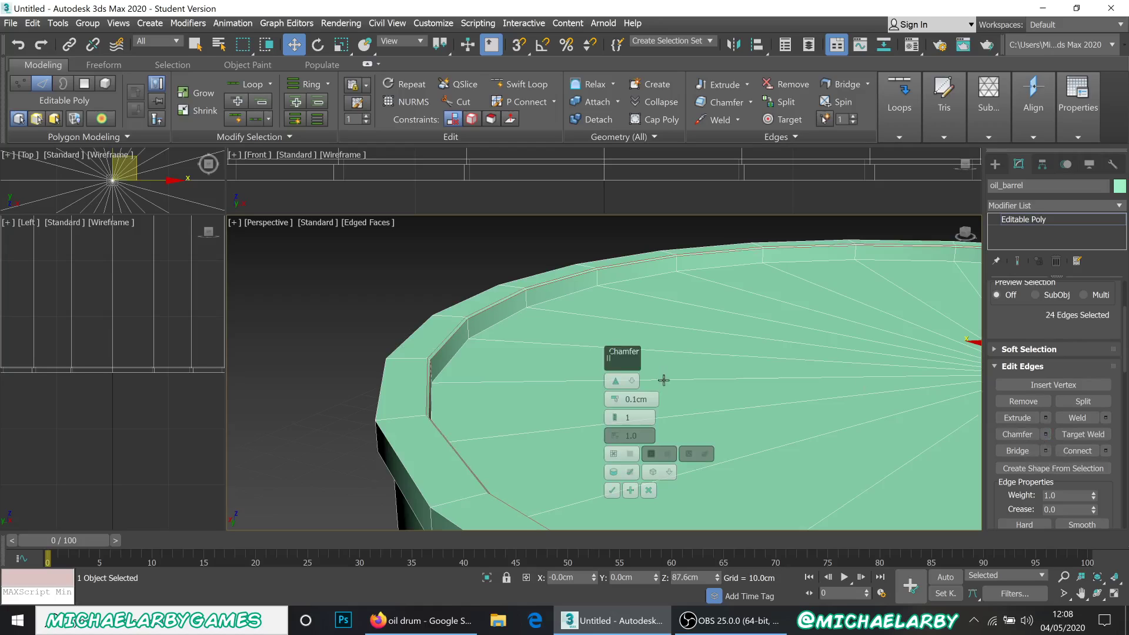
pyautogui.click(615, 414)
pyautogui.moveTo(615, 409); pyautogui.dragTo(615, 415)
pyautogui.click(614, 413)
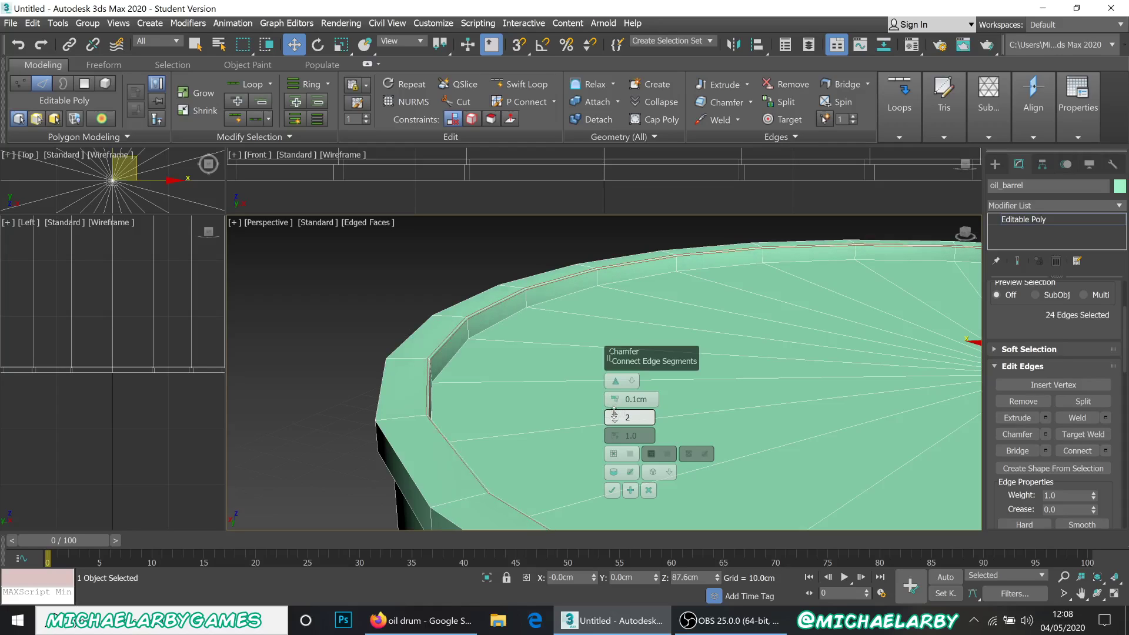
pyautogui.moveTo(614, 412); pyautogui.dragTo(621, 370)
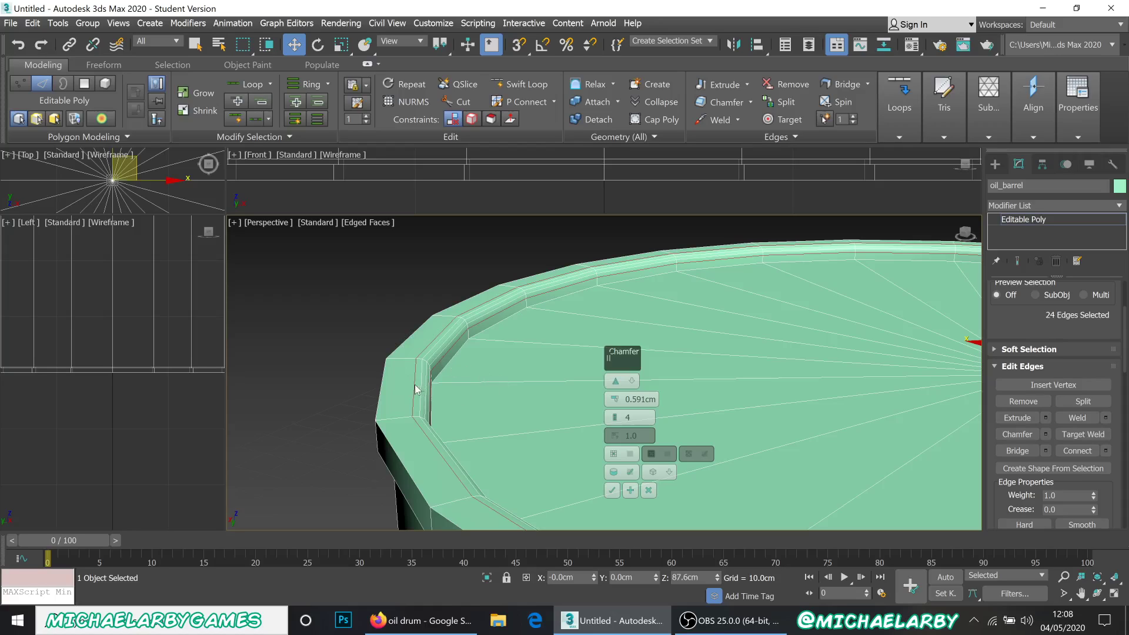
pyautogui.click(615, 420)
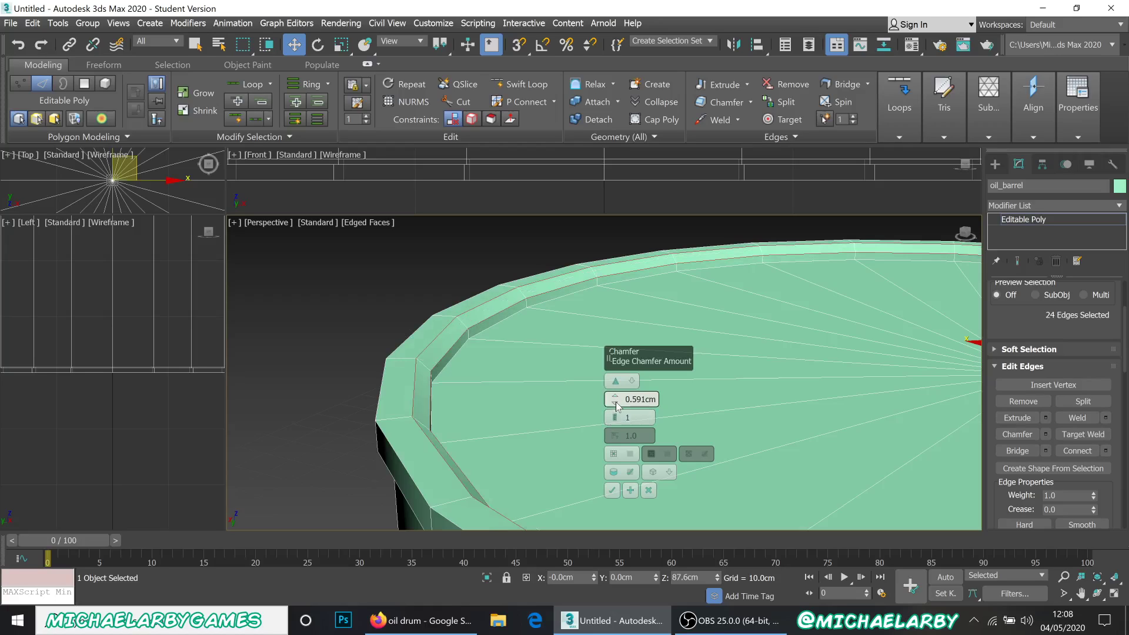
pyautogui.moveTo(614, 400); pyautogui.dragTo(613, 408)
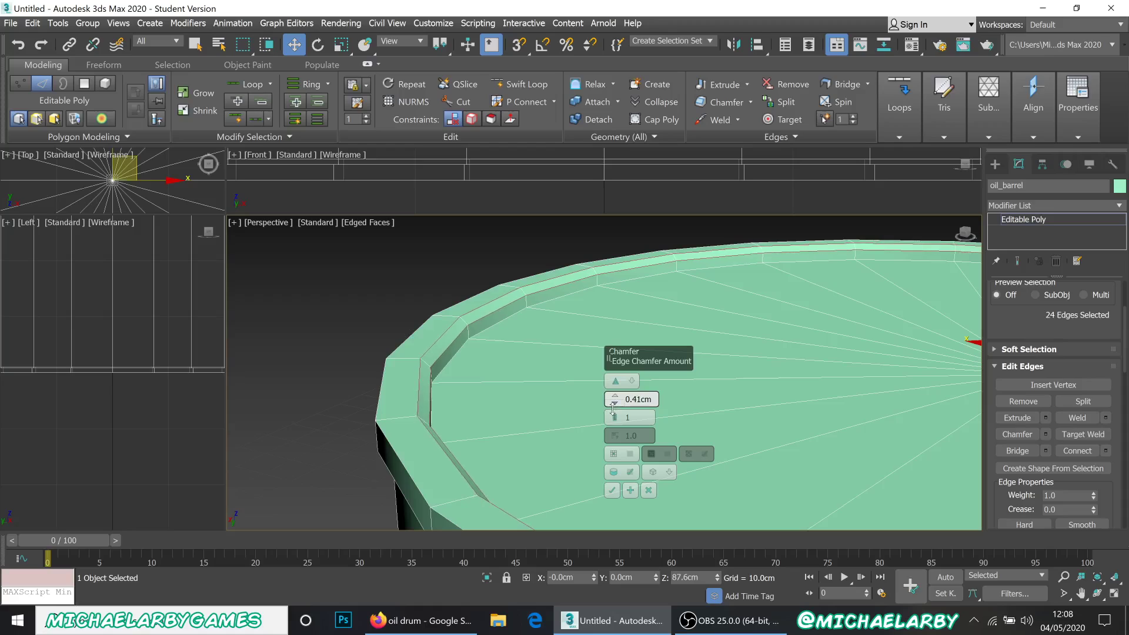
pyautogui.click(612, 490)
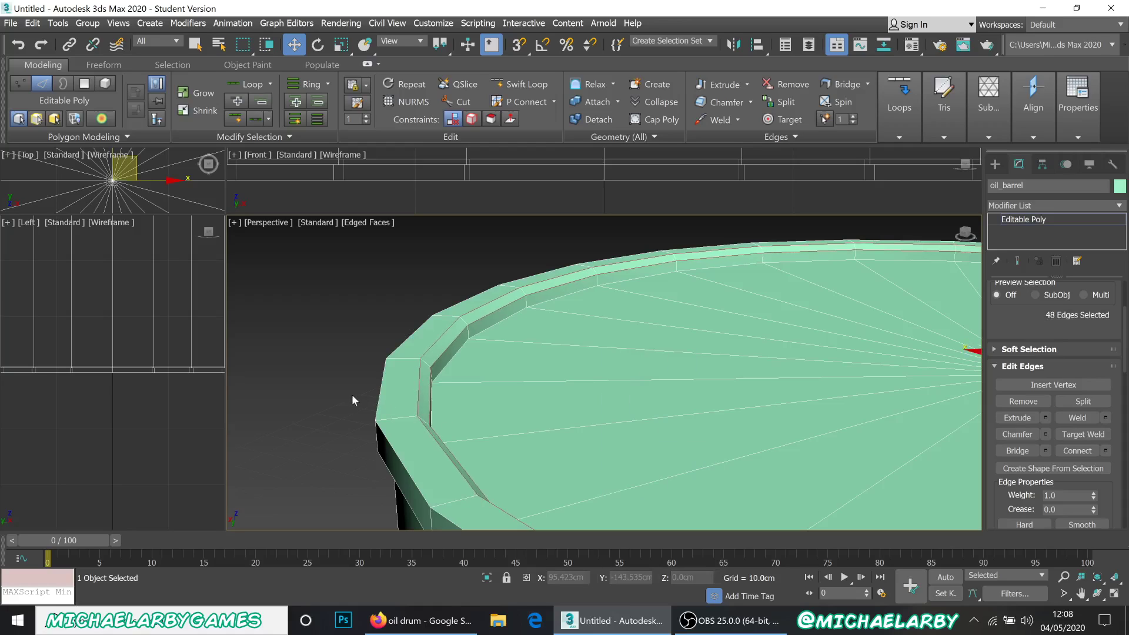
# - Select the full outer edge loop of the top rim's upper face and chamfer it 0.307 cm with 1 segment
pyautogui.keyDown('alt'); pyautogui.moveTo(376, 393); pyautogui.dragTo(373, 393, button='middle'); pyautogui.keyUp('alt')
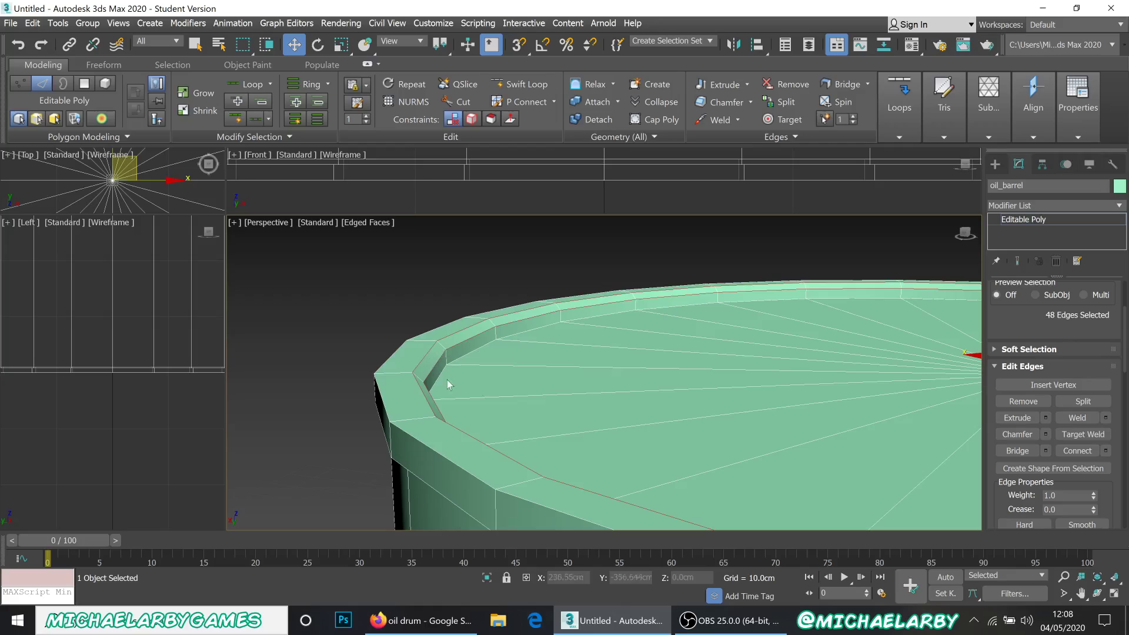
pyautogui.click(384, 404)
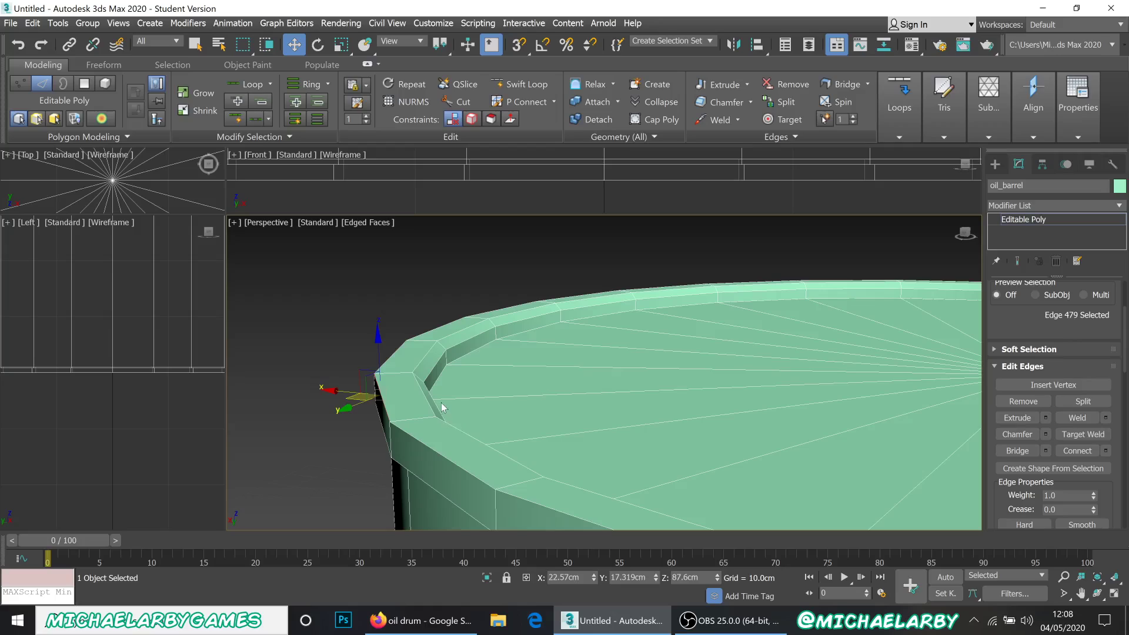
pyautogui.click(1045, 434)
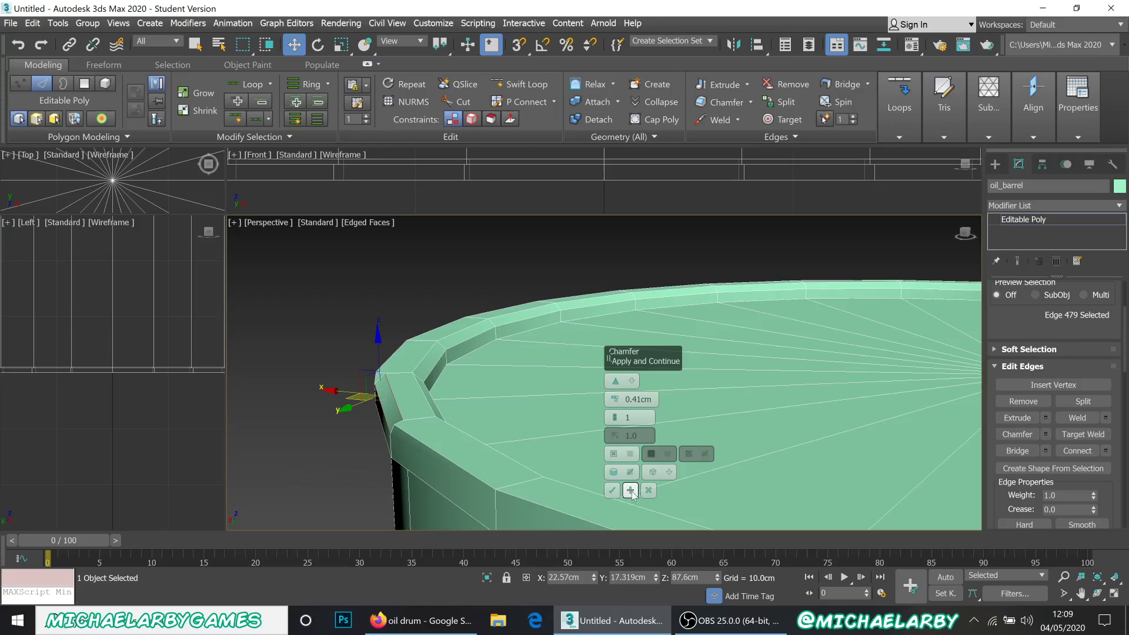
pyautogui.click(612, 495)
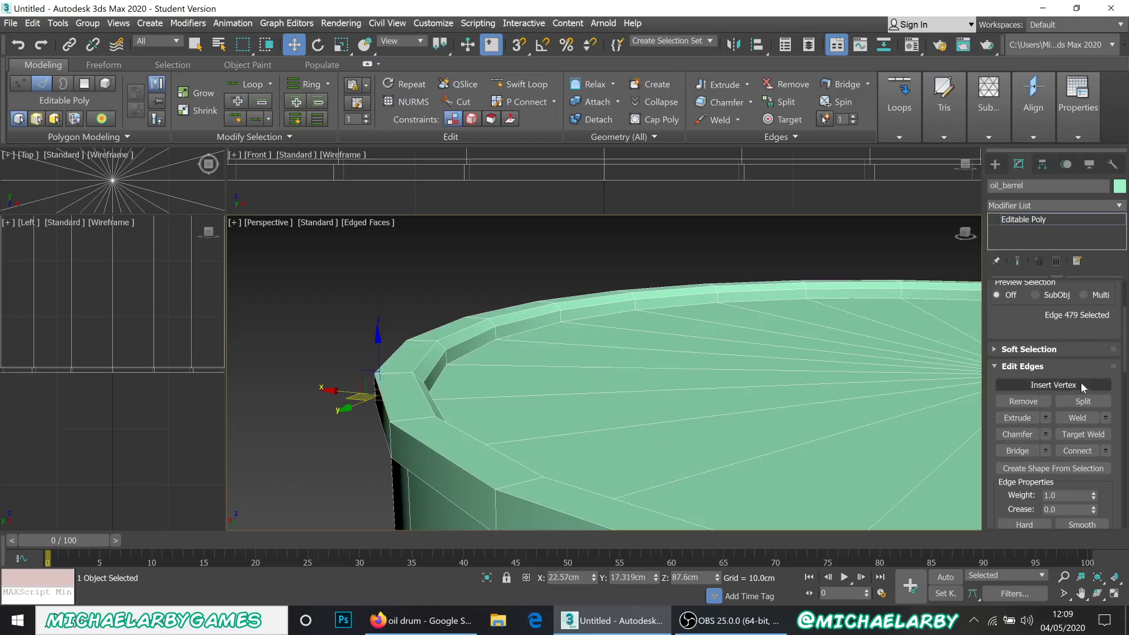
pyautogui.scroll(3, 1079, 347)
pyautogui.scroll(2, 1079, 347)
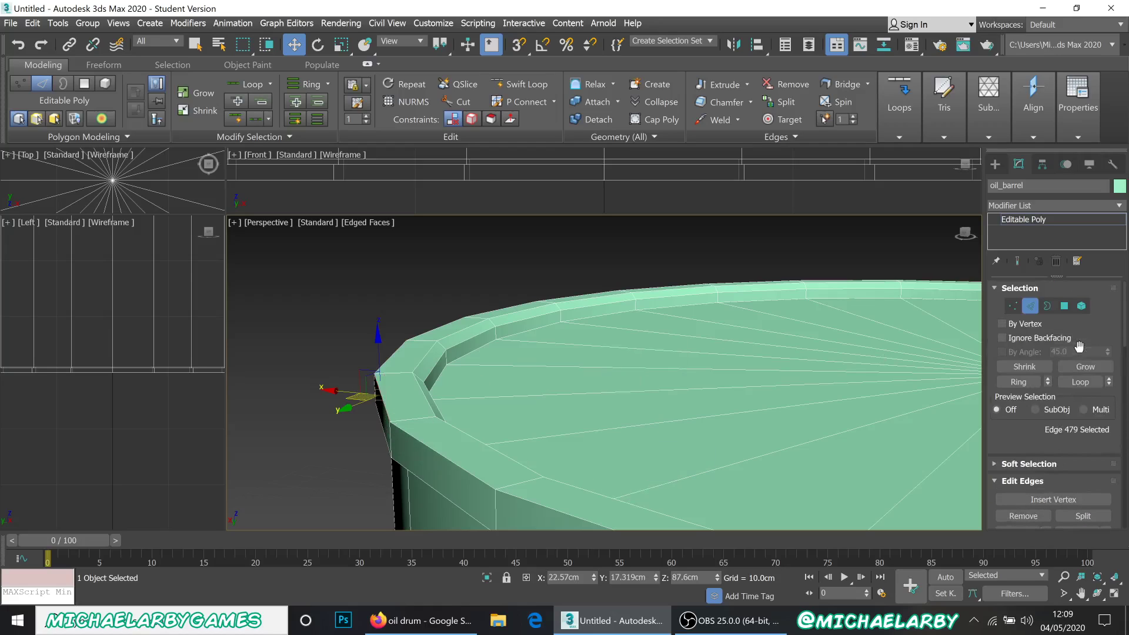
pyautogui.click(1086, 382)
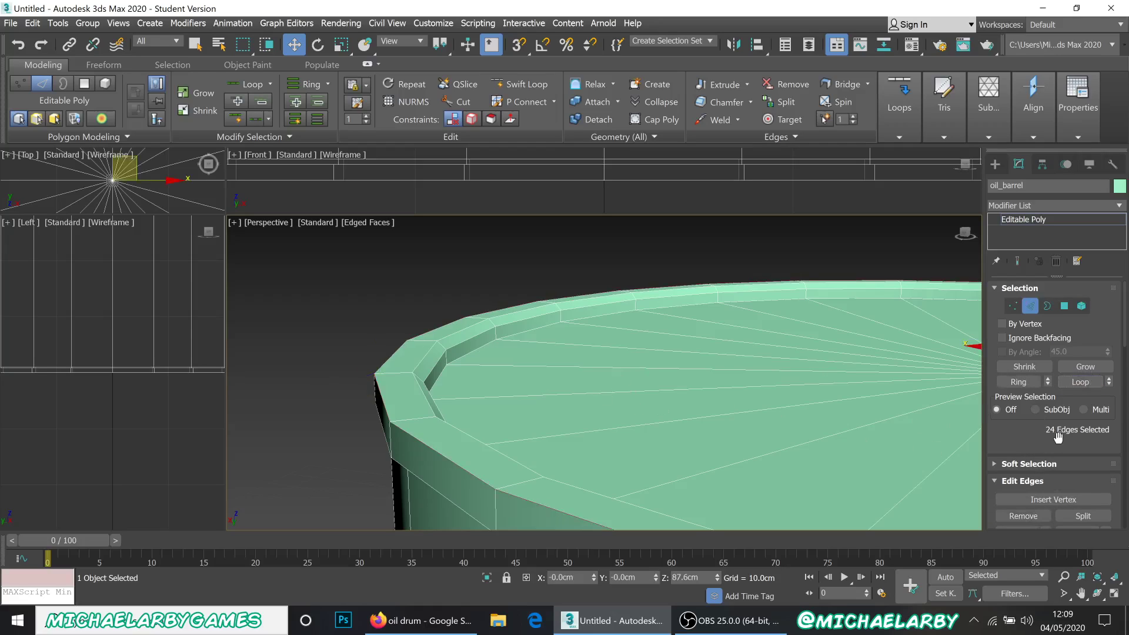
pyautogui.scroll(-5, 1052, 444)
pyautogui.click(1045, 443)
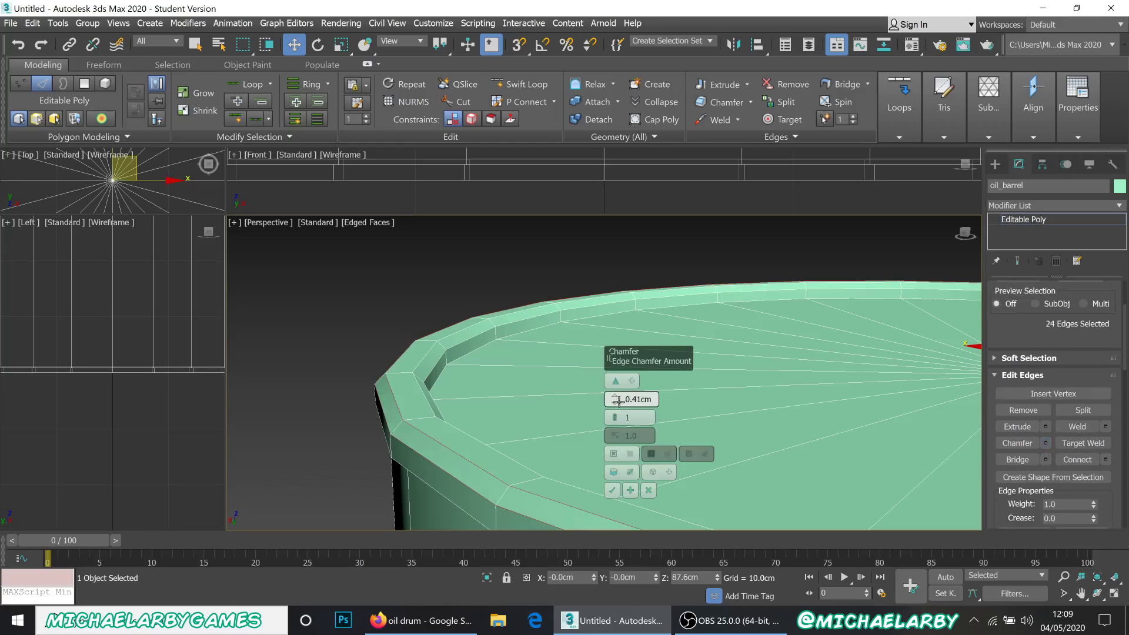
pyautogui.moveTo(615, 402); pyautogui.dragTo(614, 407)
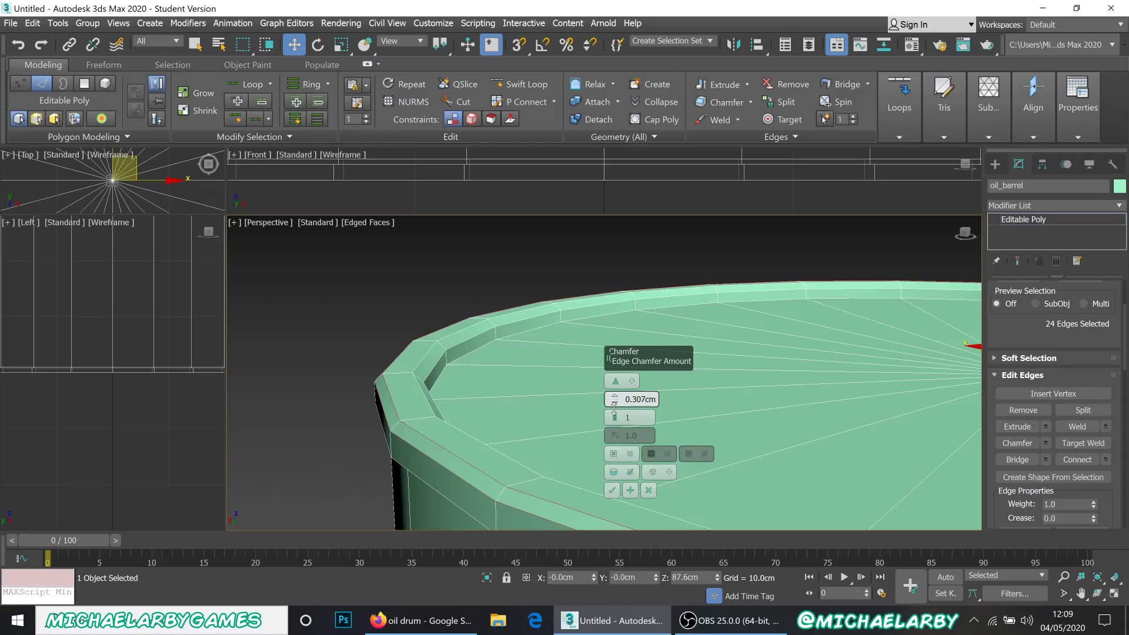
pyautogui.click(612, 489)
# - Examine the chamfered top rim up close from the side, from above and from farther away
pyautogui.moveTo(471, 450)
pyautogui.keyDown('alt'); pyautogui.mouseDown(button='middle')
pyautogui.moveTo(471, 435)
pyautogui.moveTo(467, 448)
pyautogui.mouseUp(button='middle'); pyautogui.keyUp('alt')
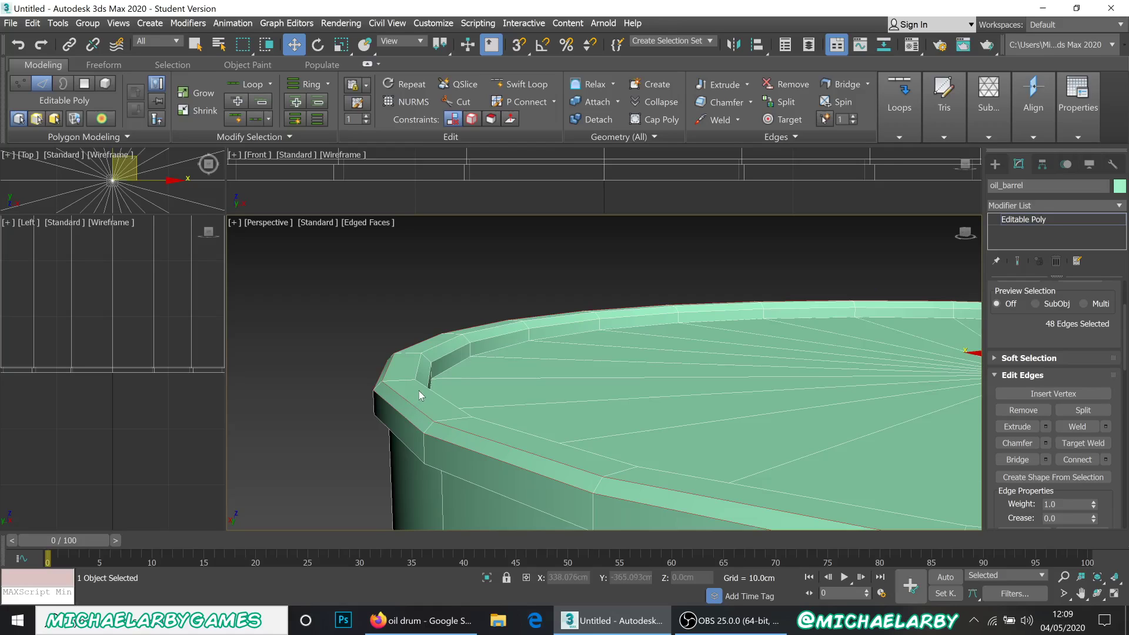
pyautogui.moveTo(418, 391)
pyautogui.keyDown('alt'); pyautogui.mouseDown(button='middle')
pyautogui.moveTo(422, 411)
pyautogui.moveTo(410, 405)
pyautogui.mouseUp(button='middle'); pyautogui.keyUp('alt')
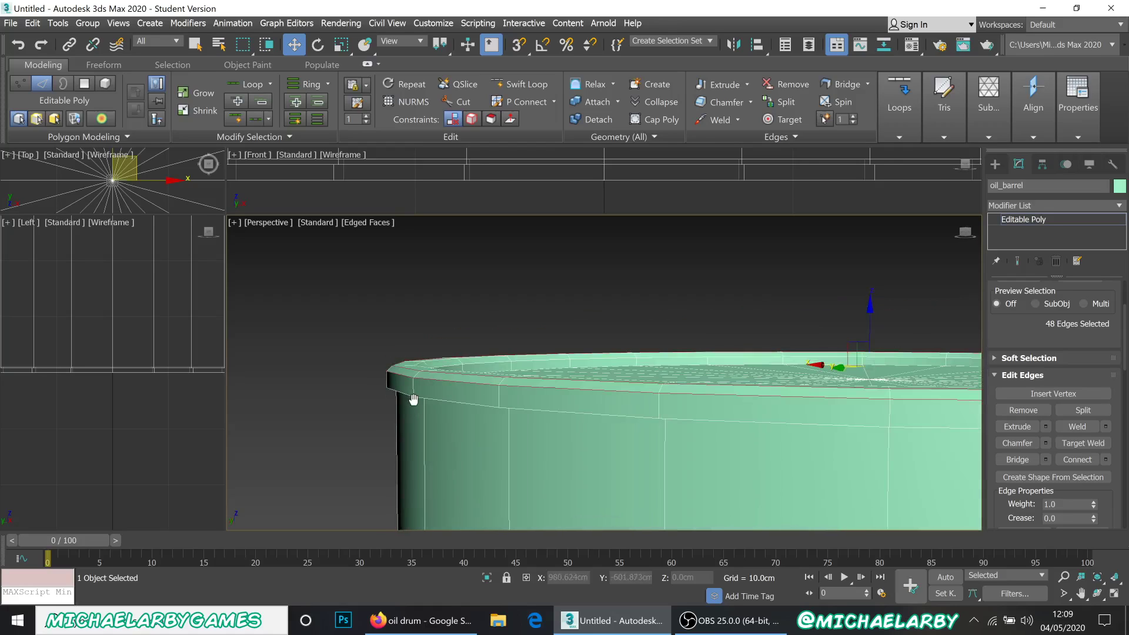
pyautogui.scroll(6, 406, 392)
pyautogui.scroll(-3, 407, 385)
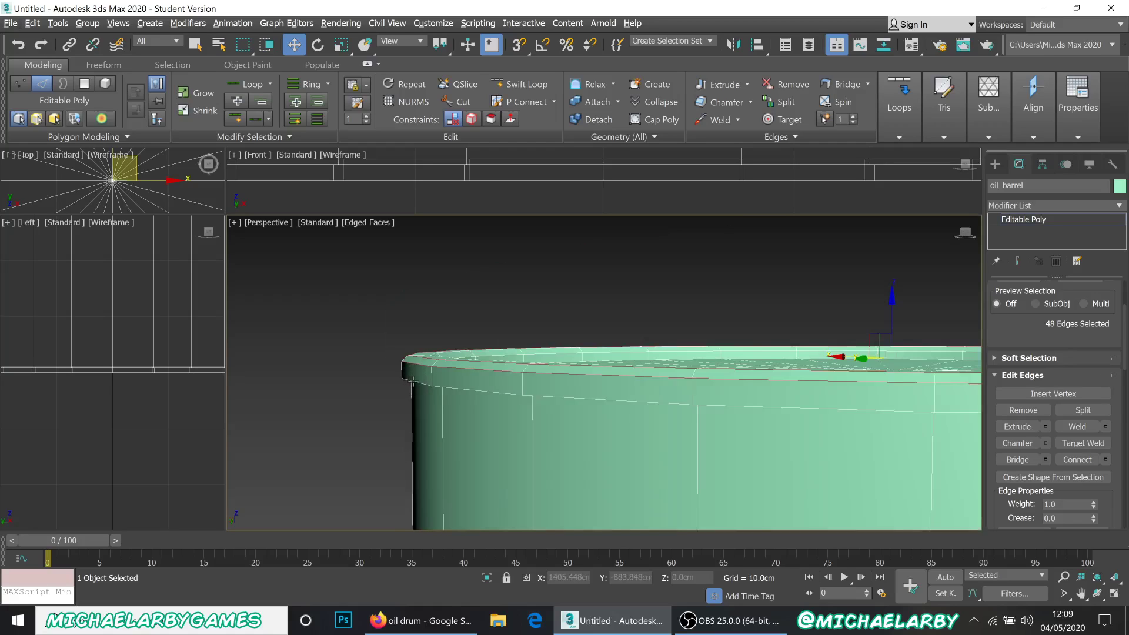
pyautogui.moveTo(411, 382); pyautogui.dragTo(461, 344, button='middle')
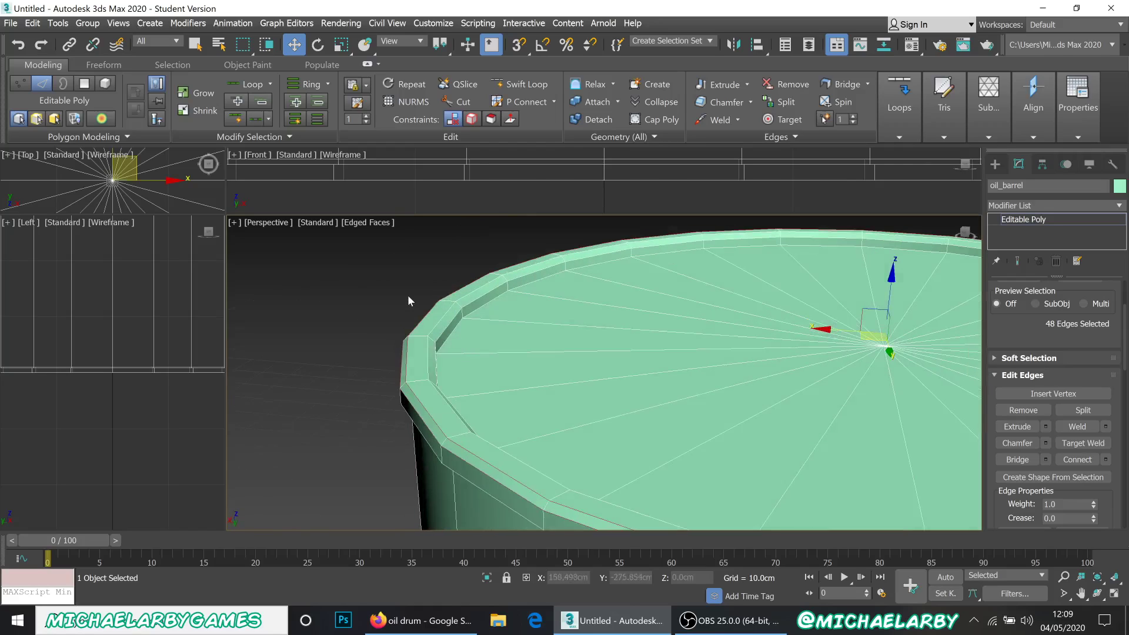
pyautogui.scroll(-5, 376, 301)
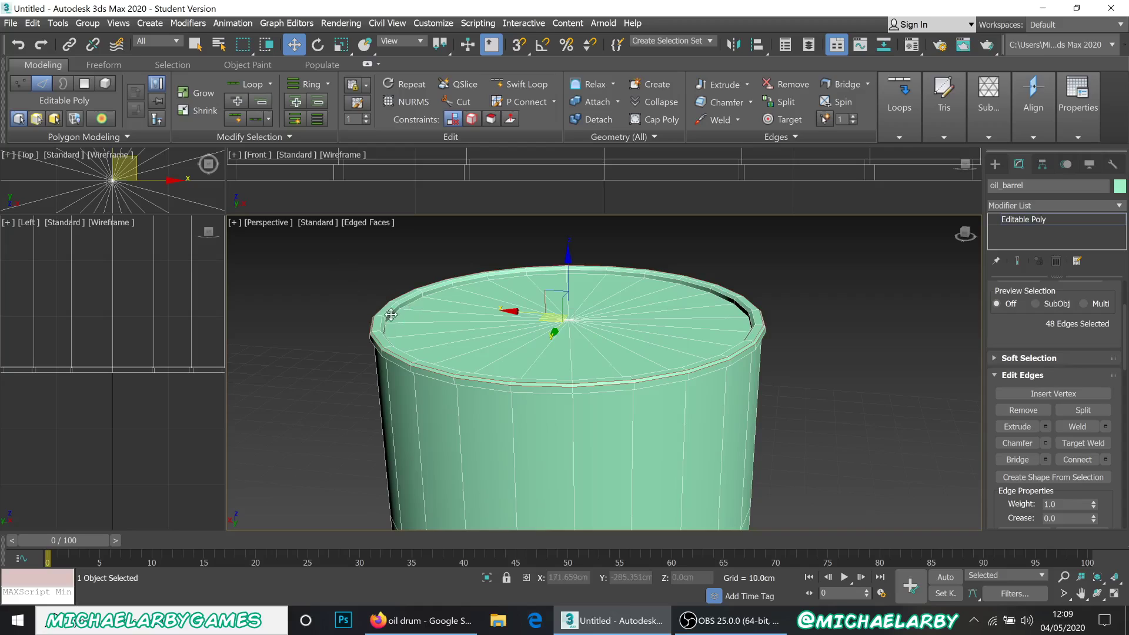
pyautogui.scroll(2, 390, 336)
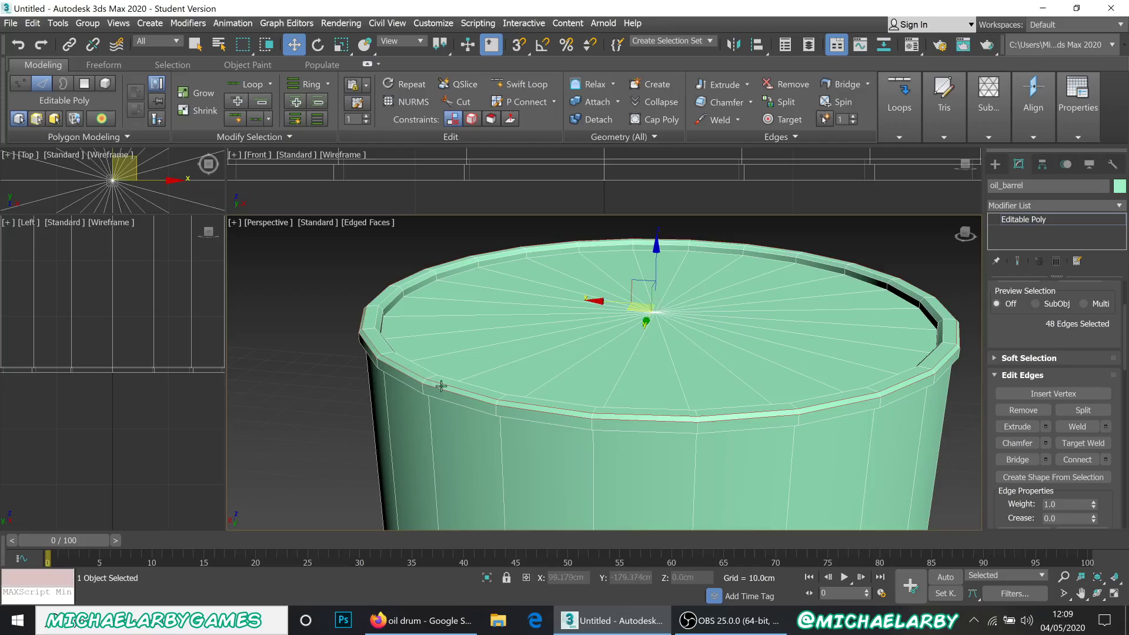
pyautogui.scroll(1, 447, 387)
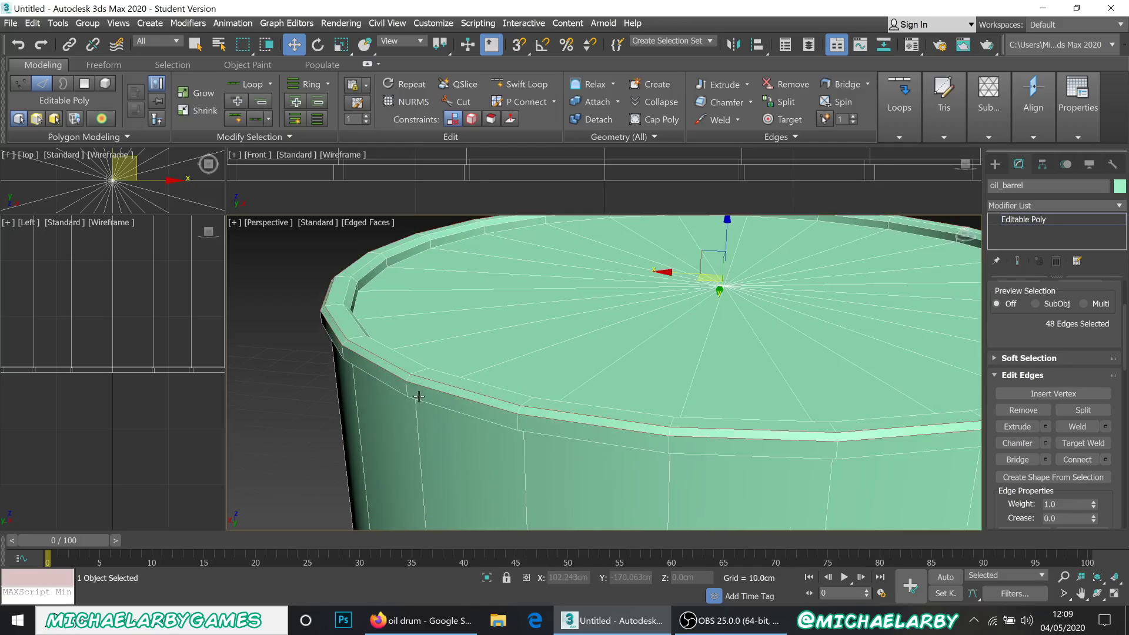
pyautogui.scroll(-1, 433, 389)
pyautogui.scroll(2, 448, 422)
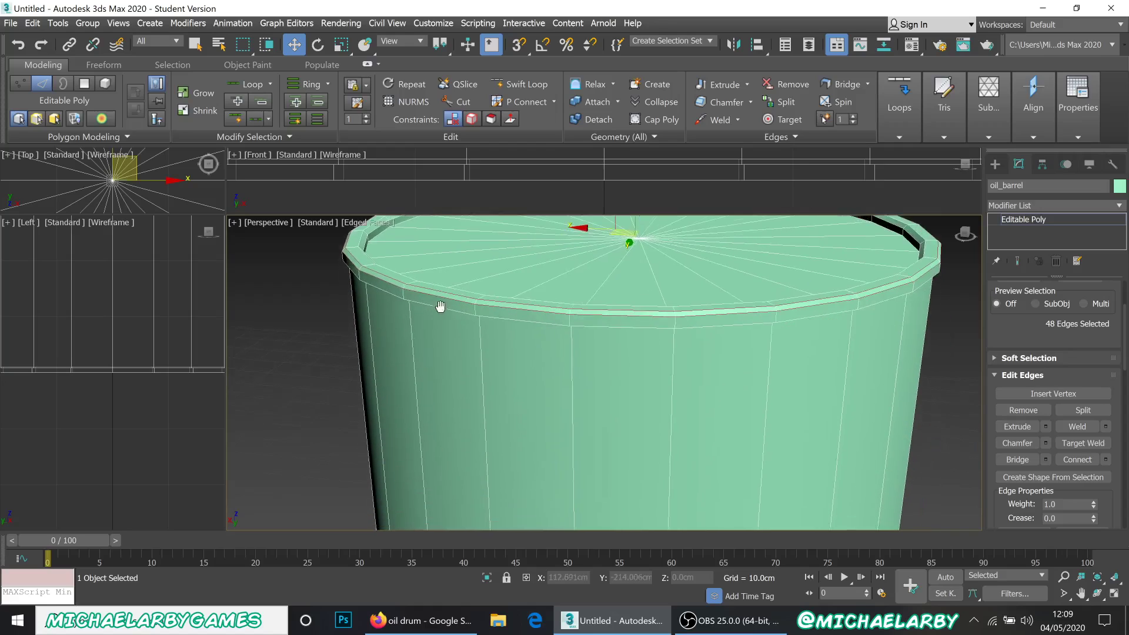
# - Select the full outer edge loop of the bottom rim's lower face and chamfer it 0.307 cm with 1 segment
pyautogui.scroll(-5, 453, 276)
pyautogui.keyDown('alt'); pyautogui.moveTo(487, 410); pyautogui.dragTo(472, 388, button='middle'); pyautogui.keyUp('alt')
pyautogui.scroll(6, 486, 370)
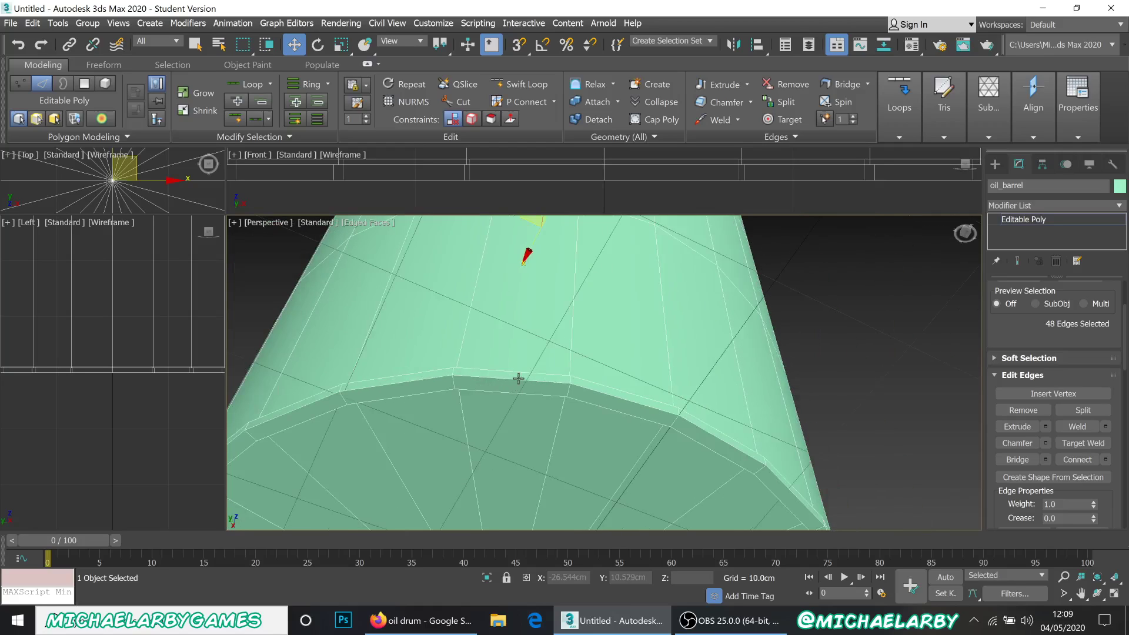
pyautogui.click(516, 380)
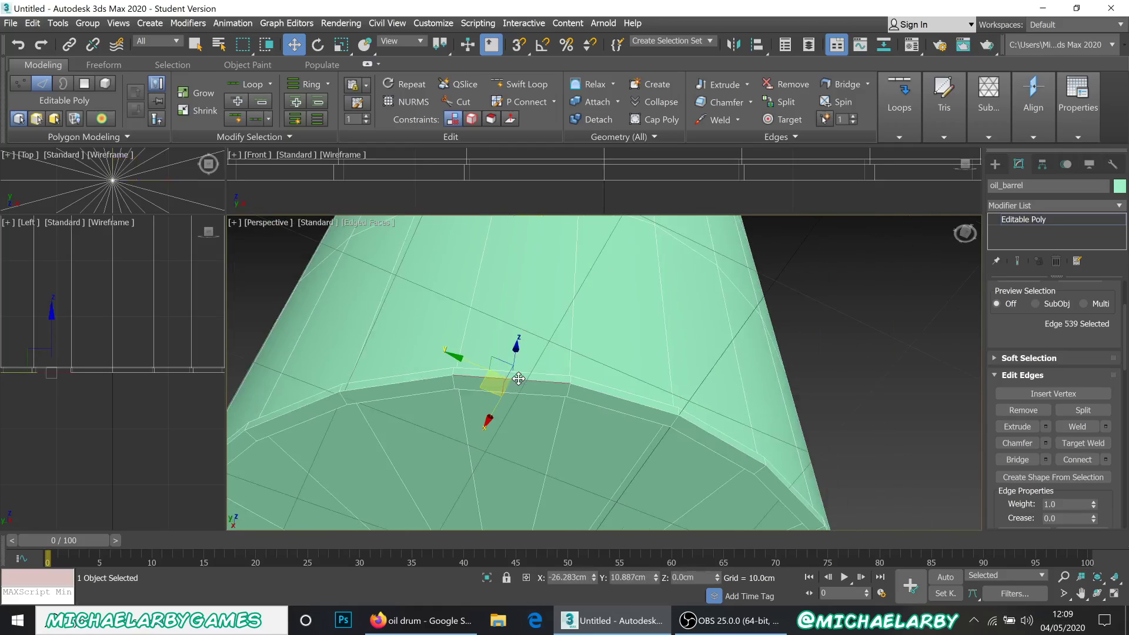
pyautogui.keyDown('shift'); pyautogui.click(599, 390); pyautogui.keyUp('shift')
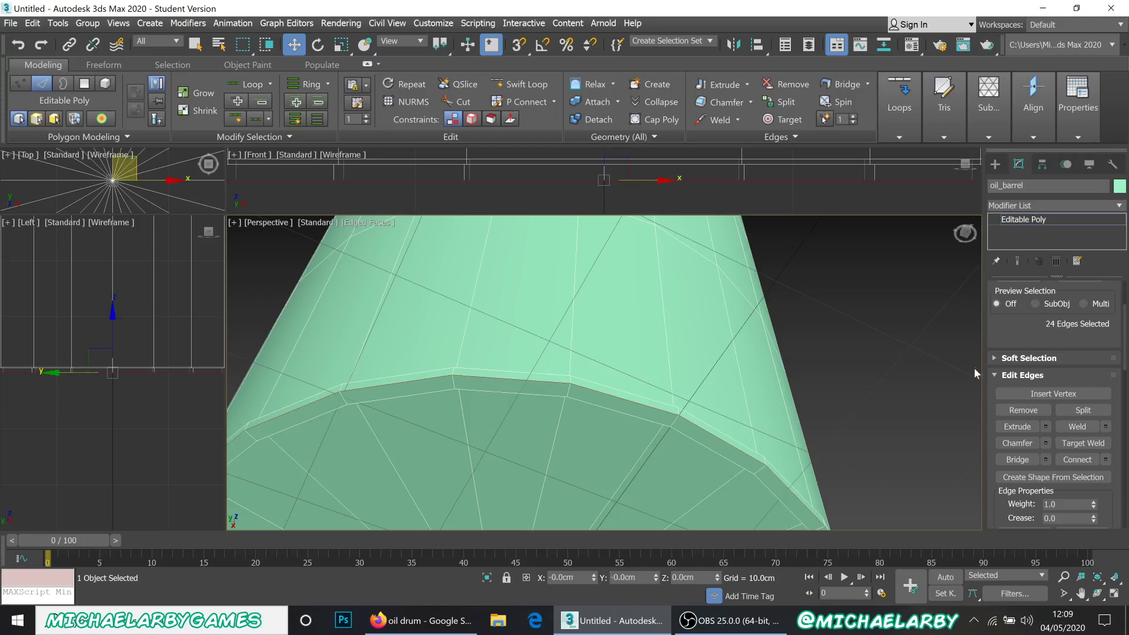
pyautogui.click(1046, 442)
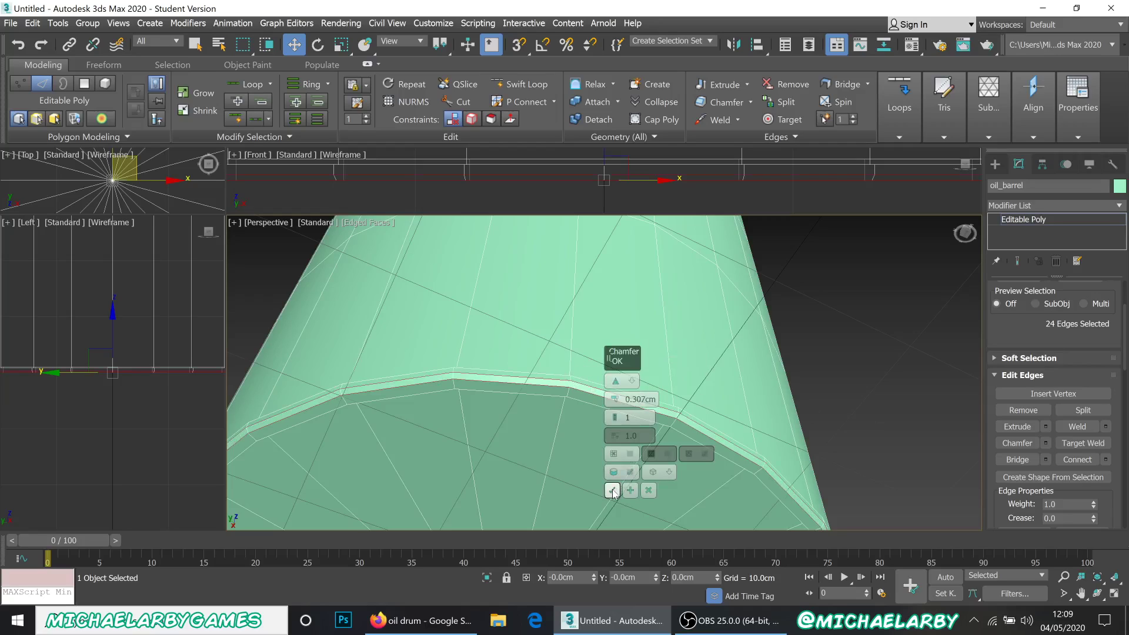
pyautogui.click(614, 488)
# - Select the full inner edge loop of the bottom rim's lower face and chamfer it 0.307 cm with 1 segment
pyautogui.click(556, 394)
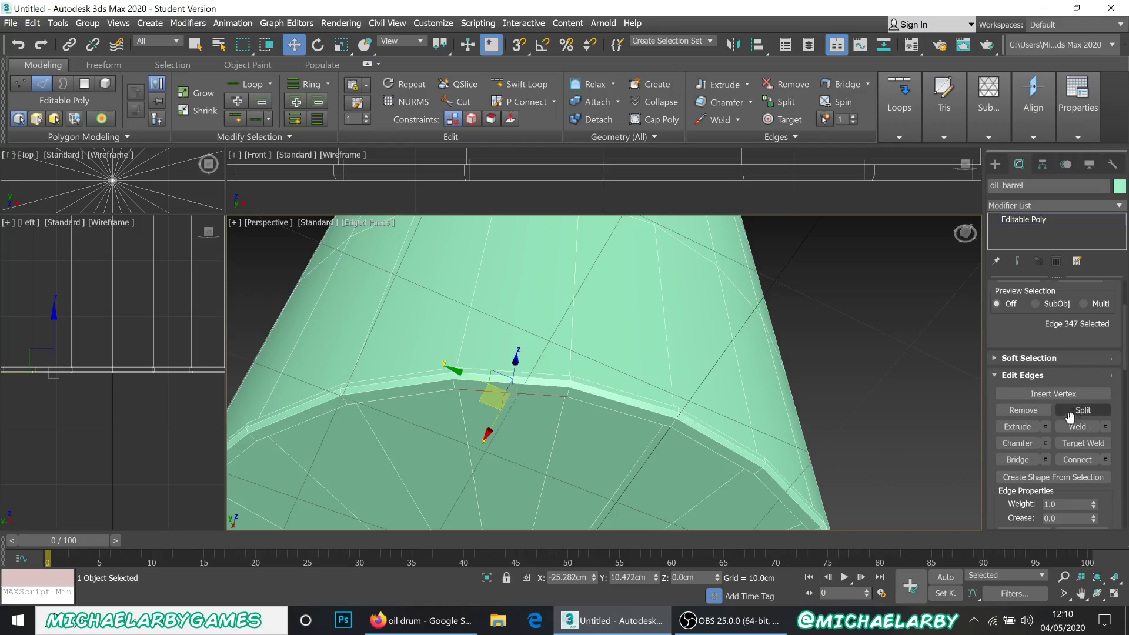
pyautogui.scroll(3, 1087, 358)
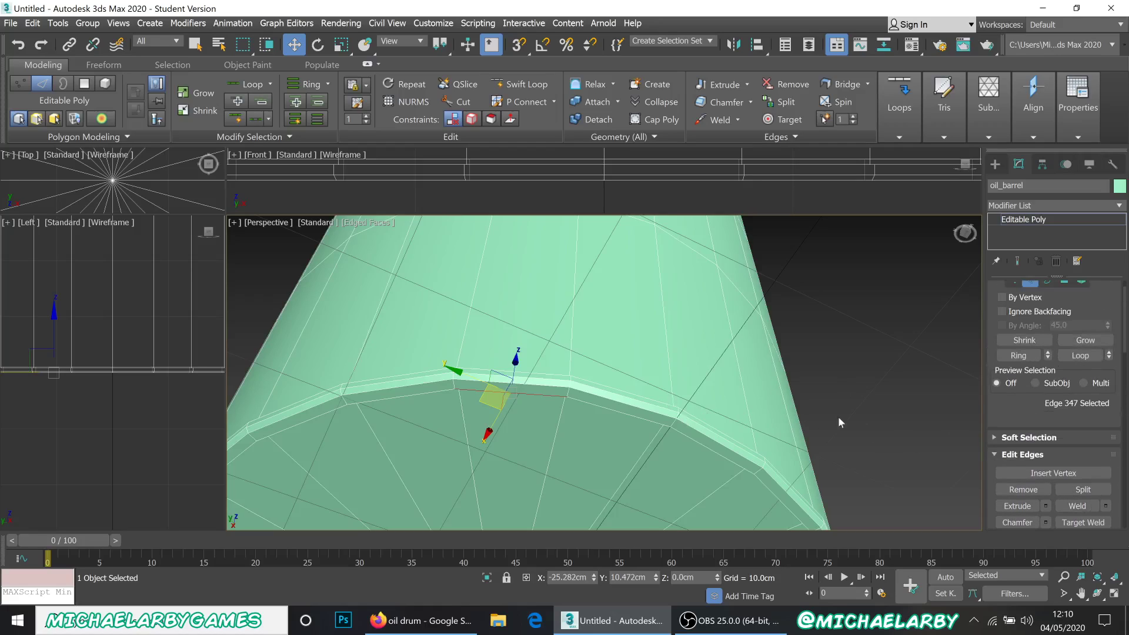
pyautogui.click(1088, 361)
pyautogui.scroll(-2, 1039, 448)
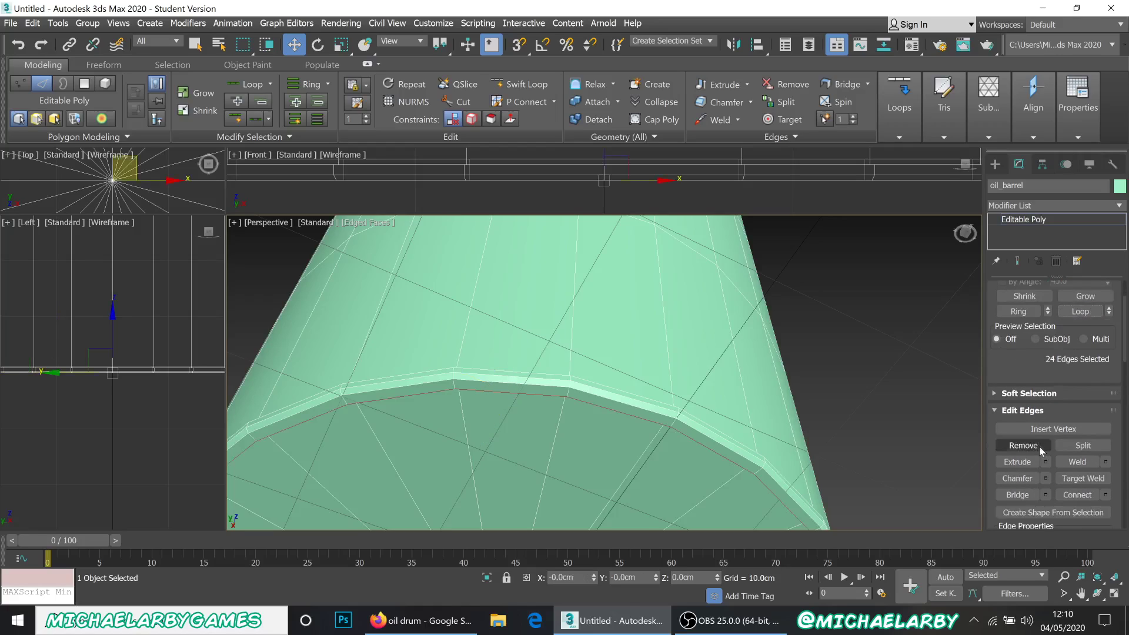
pyautogui.click(1046, 478)
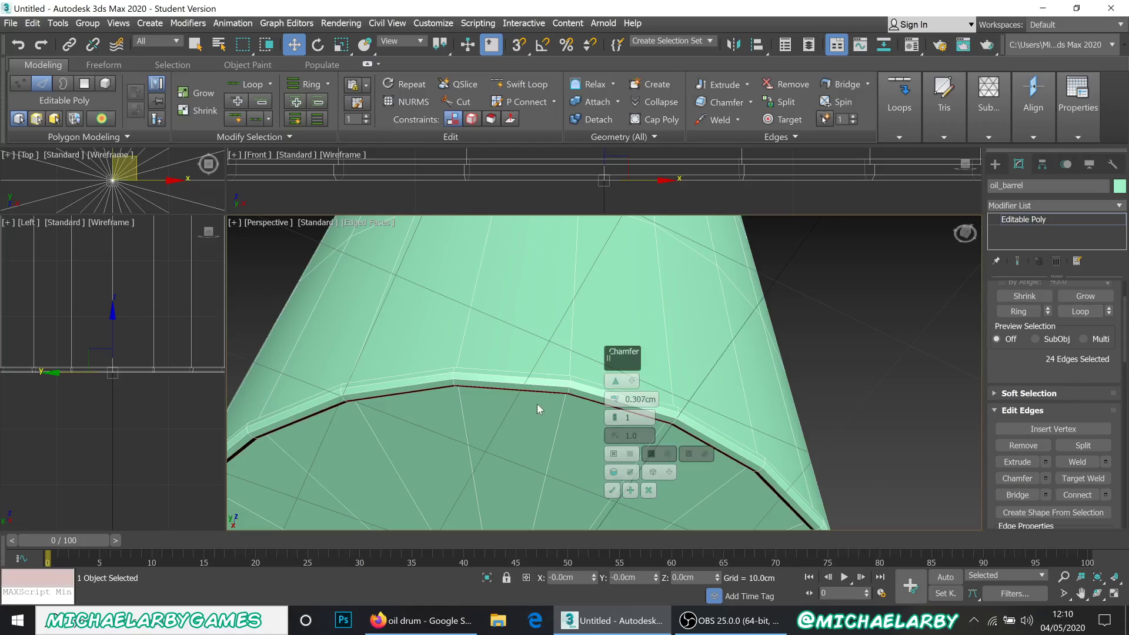
pyautogui.click(613, 494)
pyautogui.scroll(-3, 566, 315)
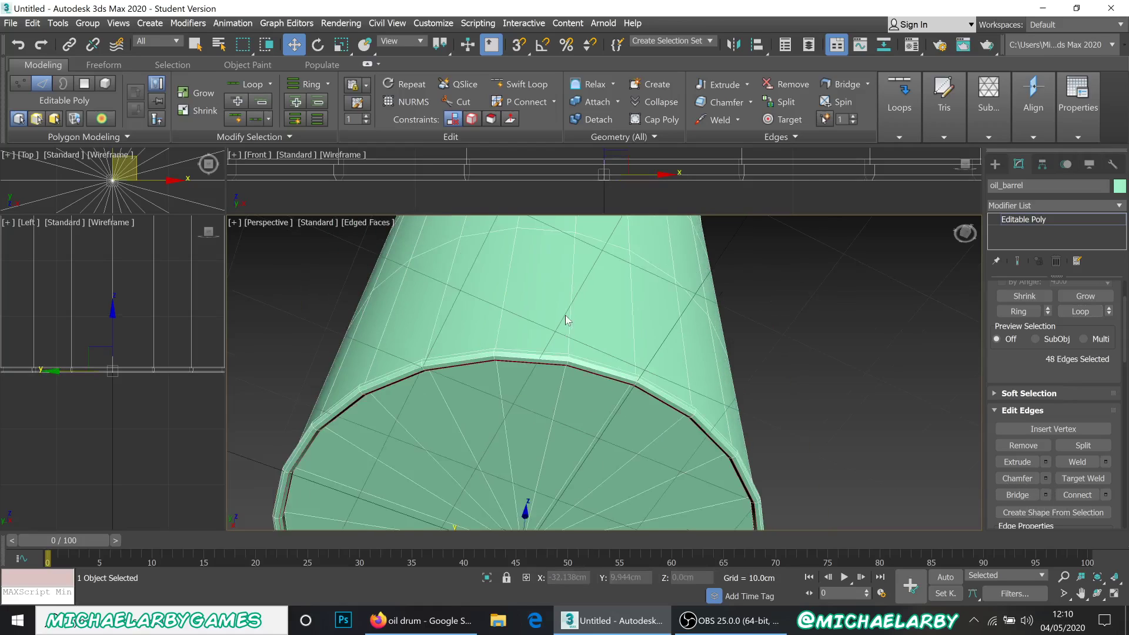
pyautogui.keyDown('alt'); pyautogui.moveTo(566, 315); pyautogui.dragTo(545, 343, button='middle'); pyautogui.keyUp('alt')
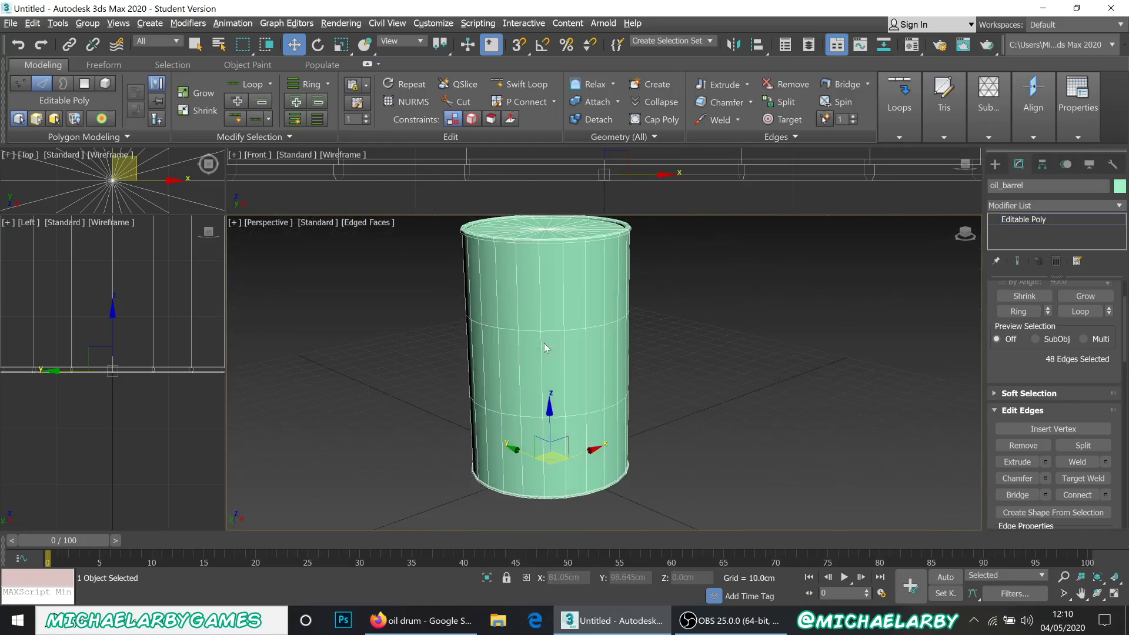
pyautogui.click(735, 624)
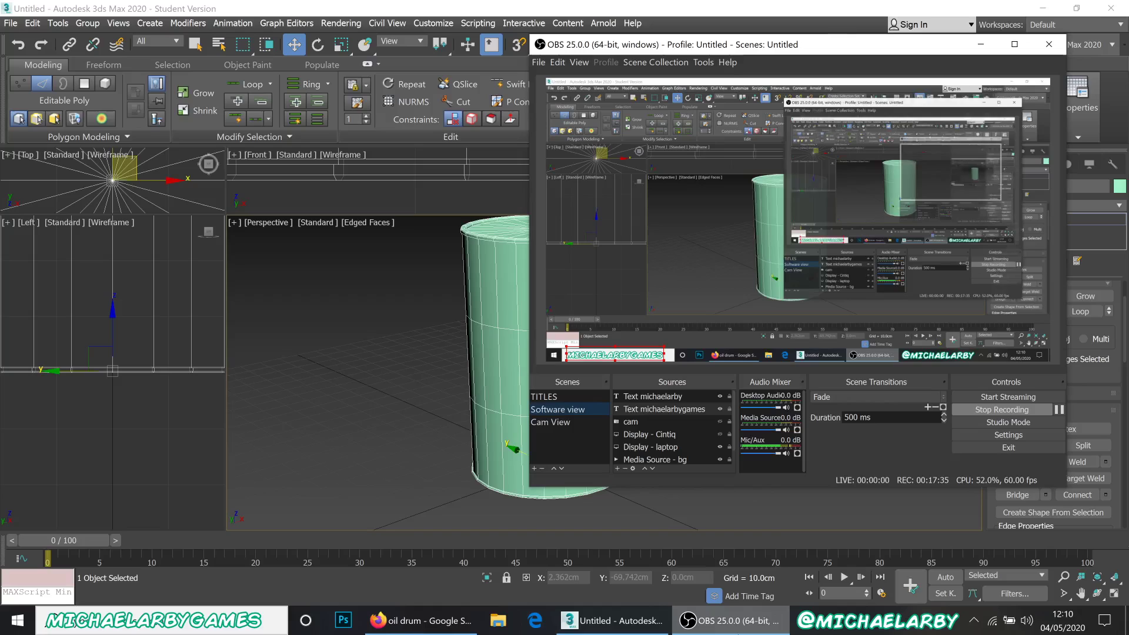
pyautogui.click(735, 622)
# - Select both full horizontal edge loops around the middle of the barrel's body together
pyautogui.scroll(3, 538, 323)
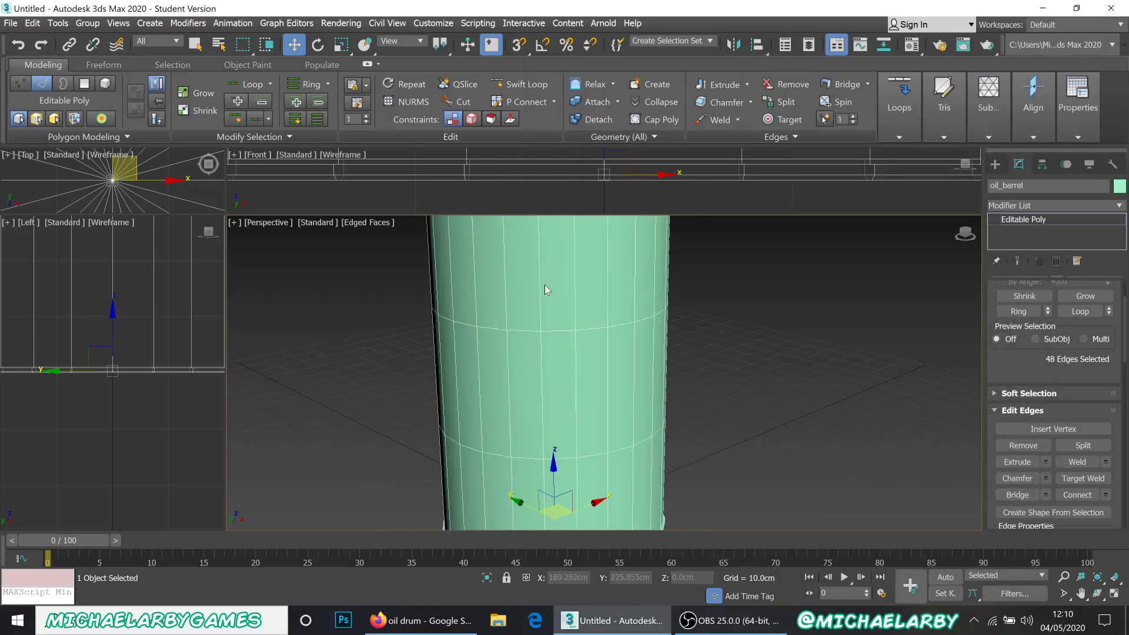
pyautogui.scroll(-3, 544, 288)
pyautogui.moveTo(559, 360); pyautogui.dragTo(566, 389, button='middle')
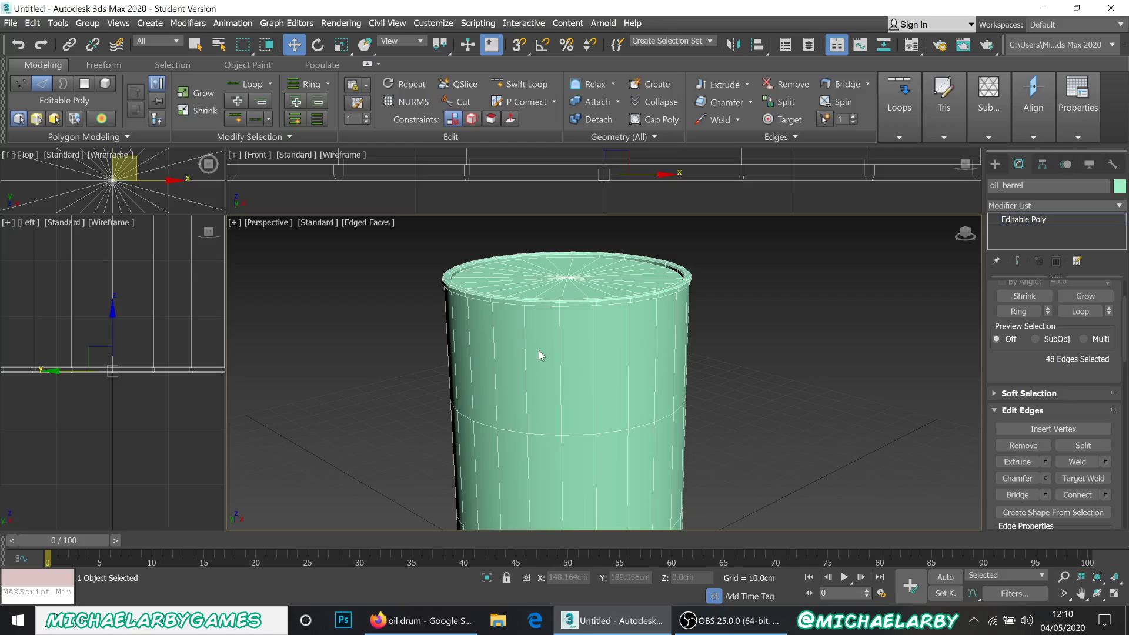
pyautogui.scroll(5, 553, 364)
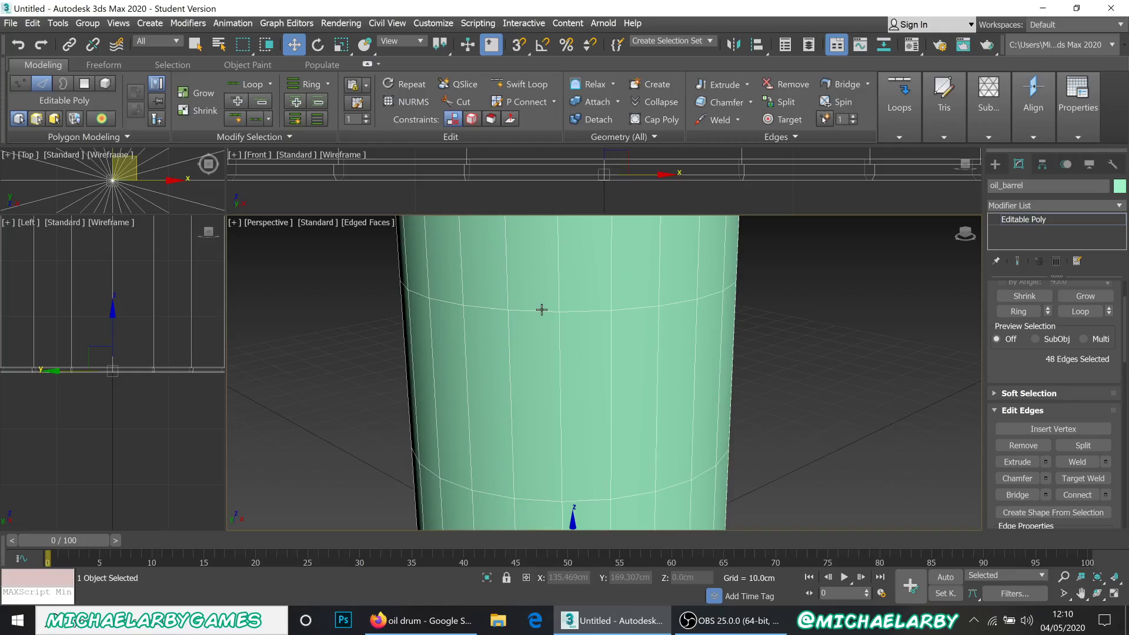
pyautogui.click(538, 312)
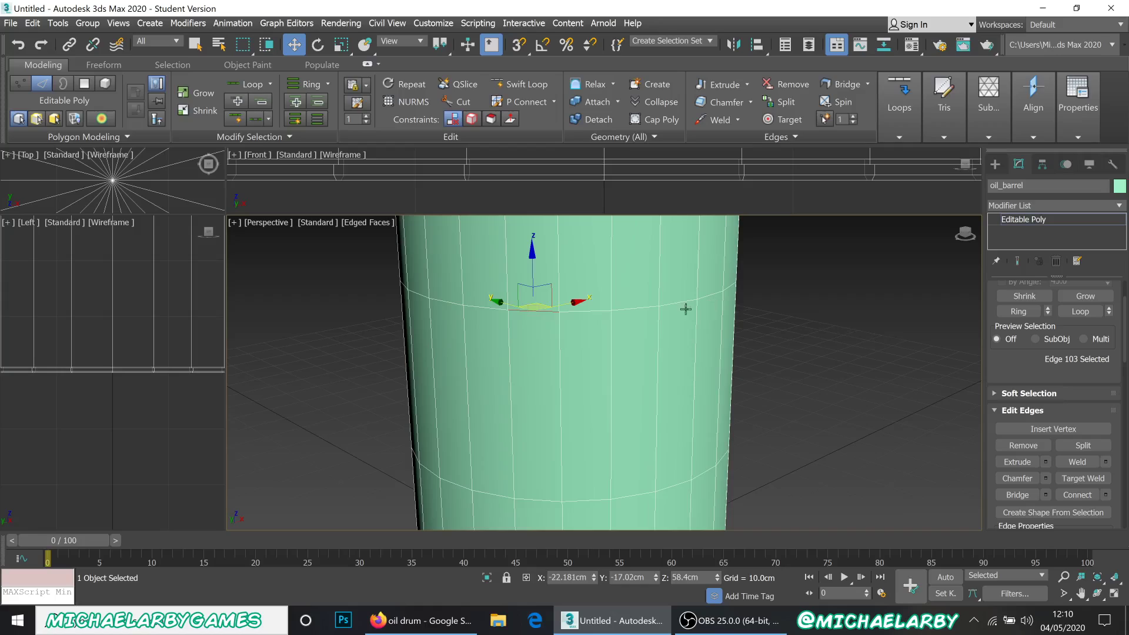
pyautogui.click(632, 309)
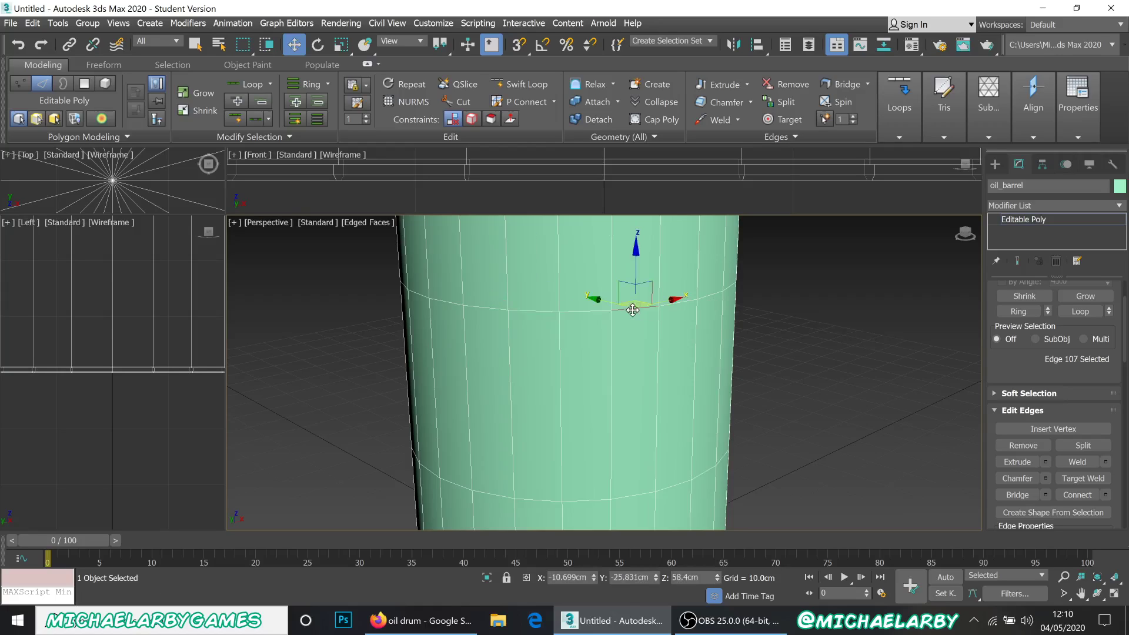
pyautogui.doubleClick(588, 312)
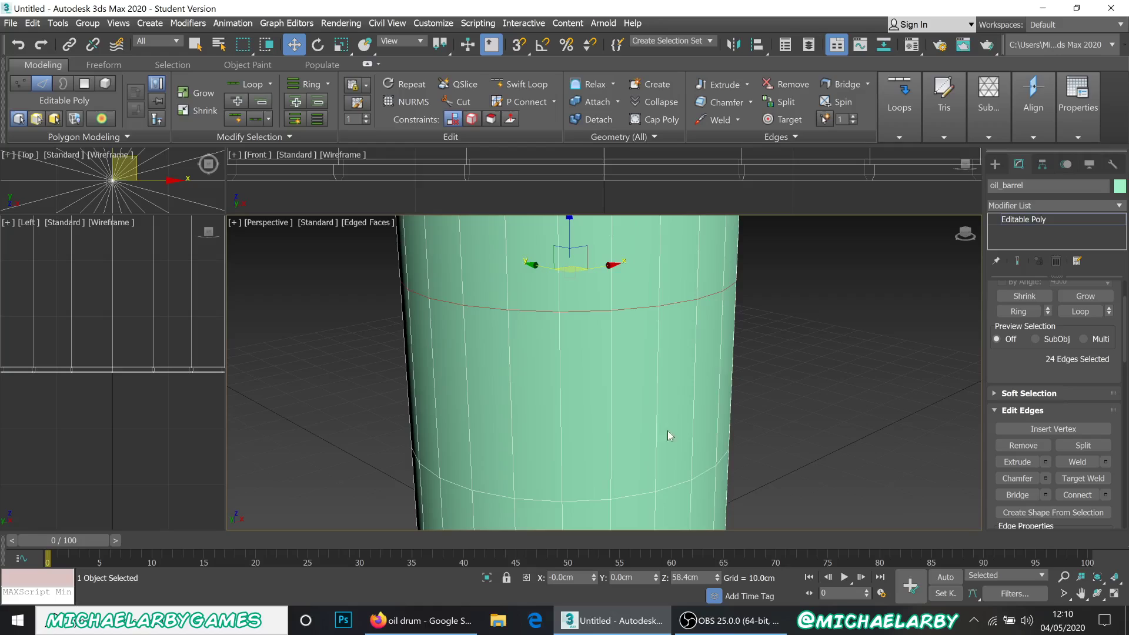
pyautogui.keyDown('ctrl'); pyautogui.click(637, 494); pyautogui.keyUp('ctrl')
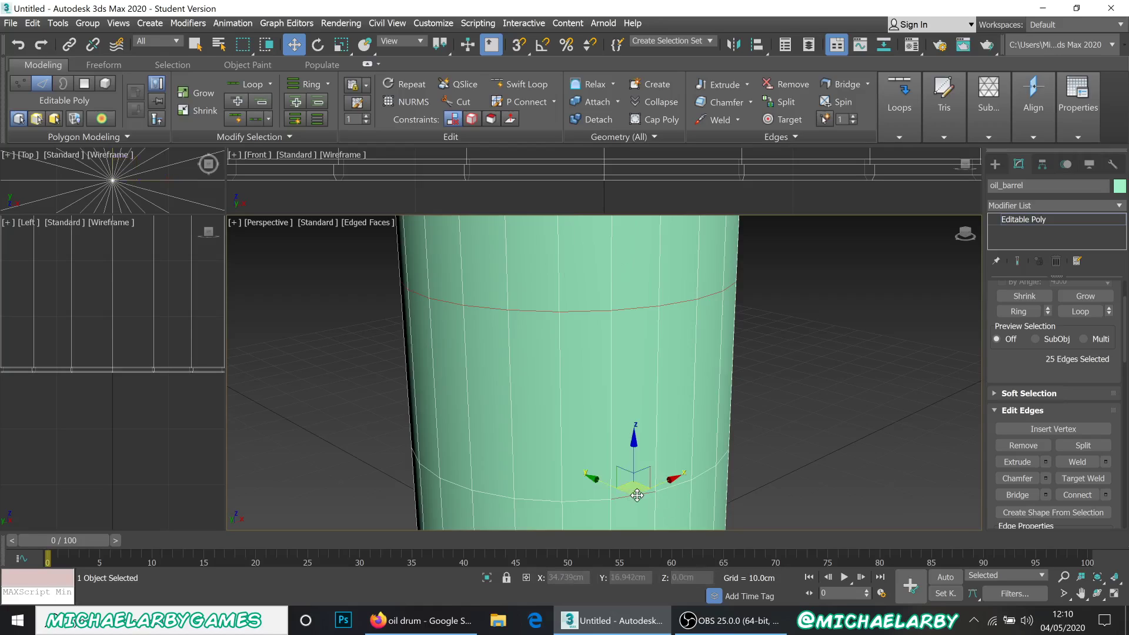
pyautogui.click(592, 500)
pyautogui.doubleClick(592, 501)
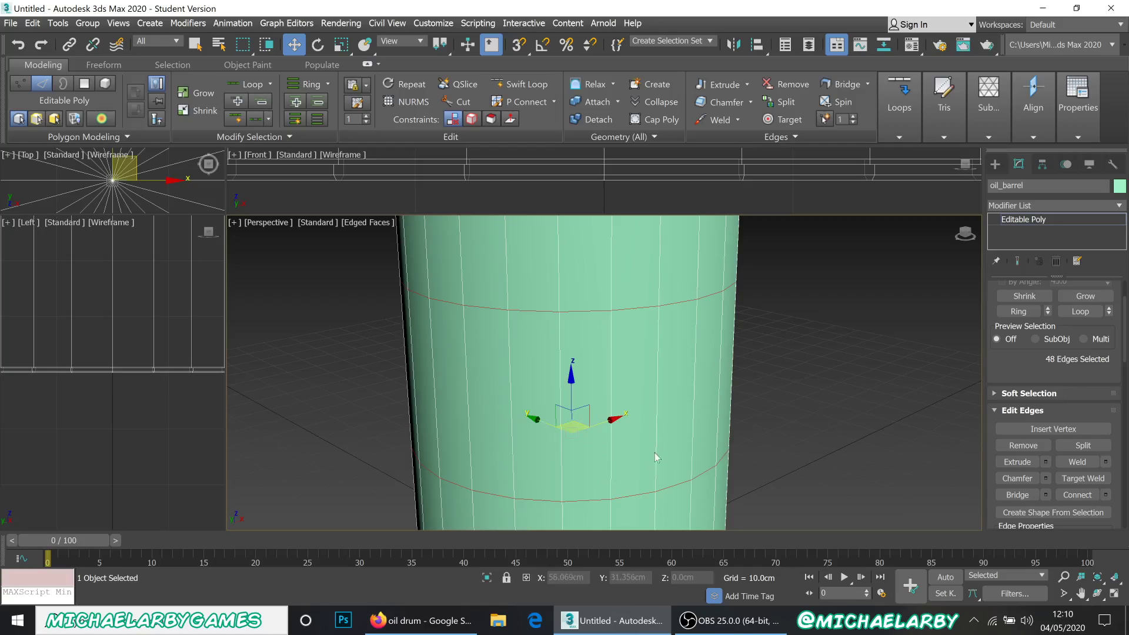
# - Reselect both full horizontal edge loops around the barrel's body and chamfer them 1.101 cm with 3 segments
pyautogui.click(789, 362)
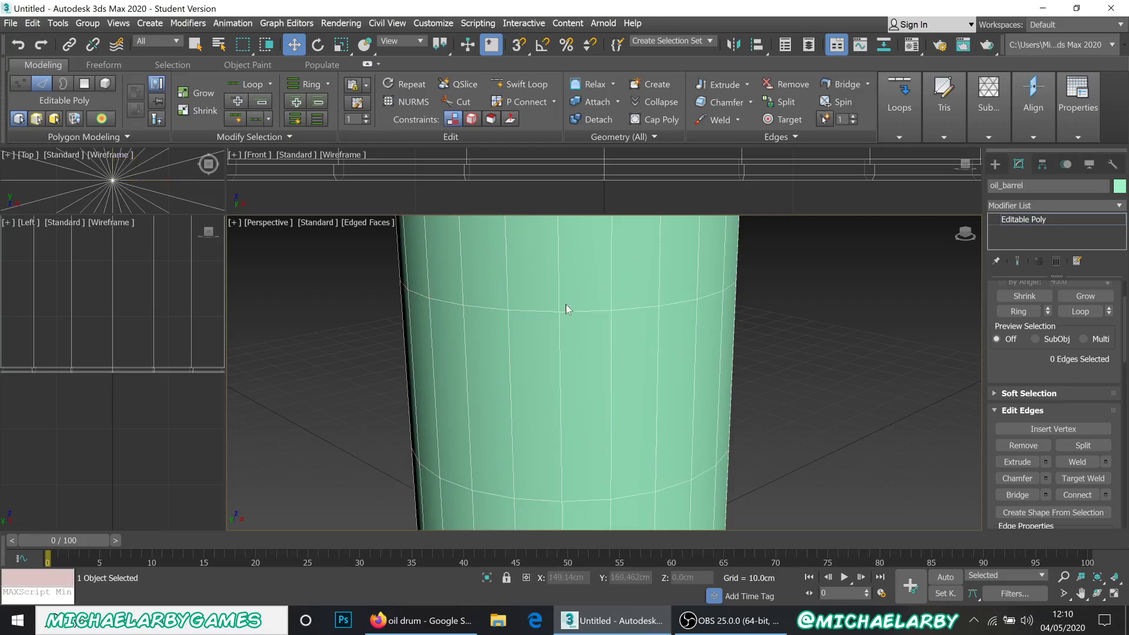
pyautogui.click(574, 310)
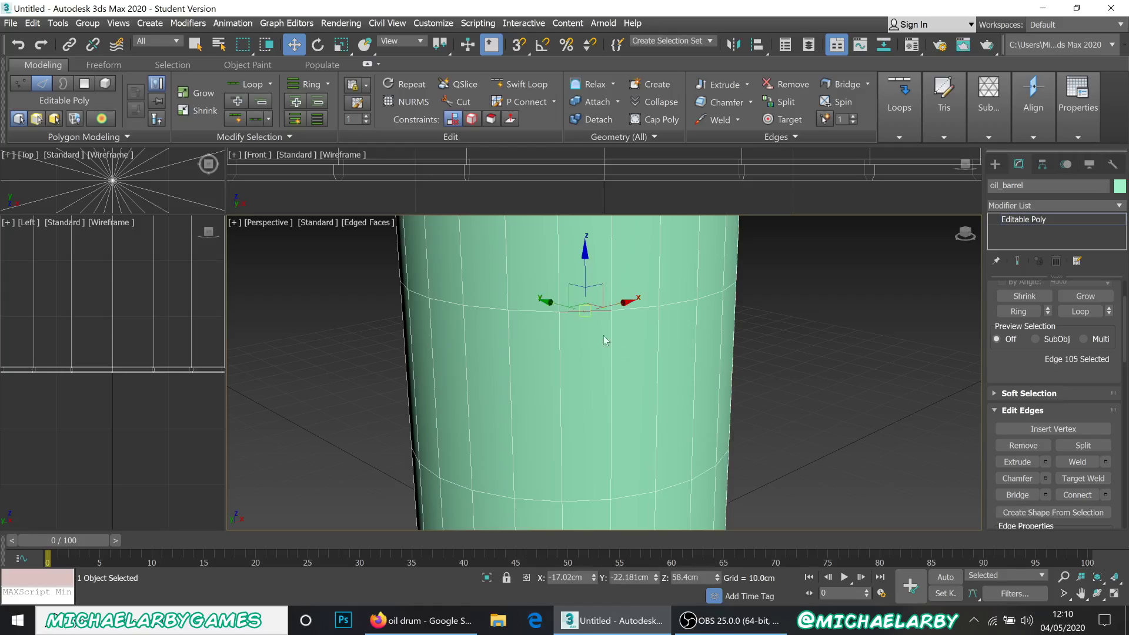
pyautogui.keyDown('ctrl'); pyautogui.click(586, 500); pyautogui.keyUp('ctrl')
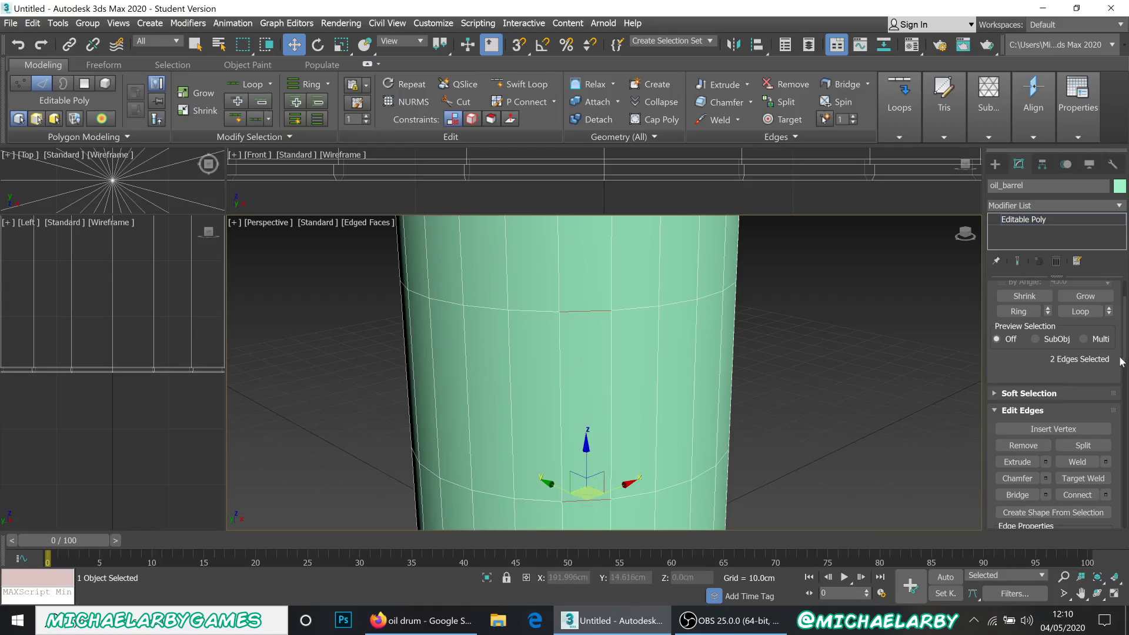
pyautogui.click(1083, 315)
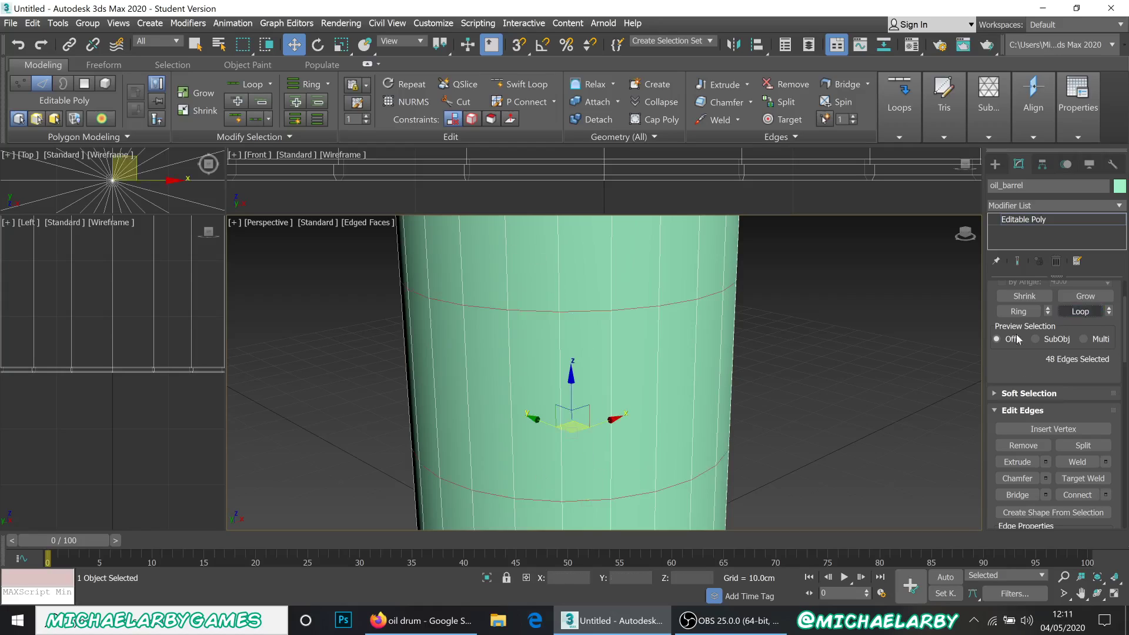
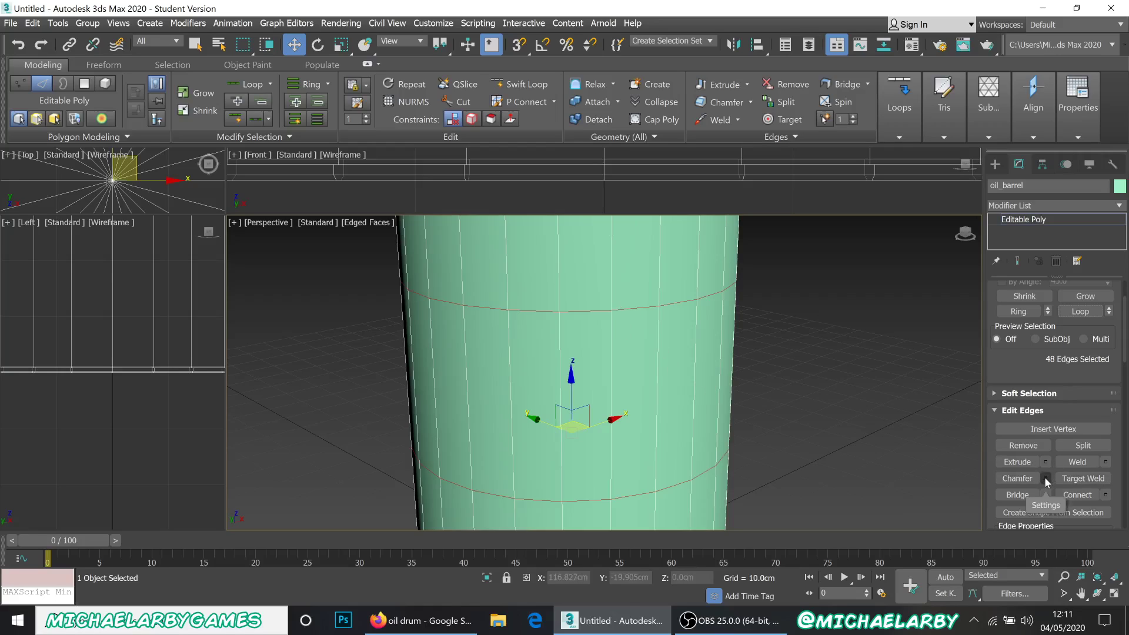
pyautogui.click(1044, 477)
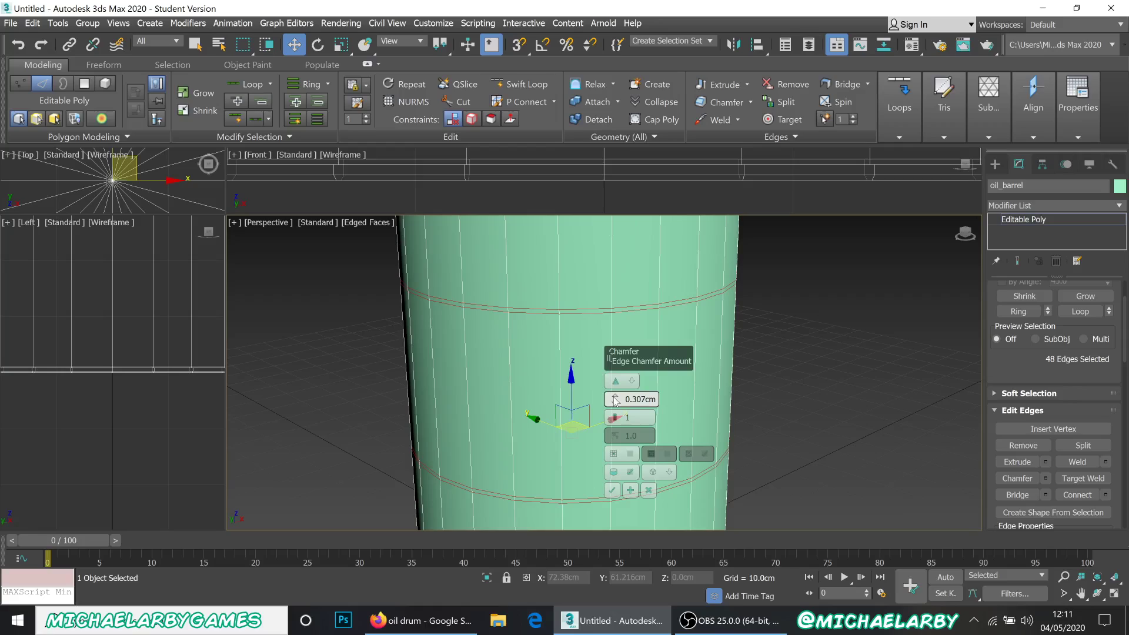
pyautogui.moveTo(615, 401); pyautogui.dragTo(633, 357)
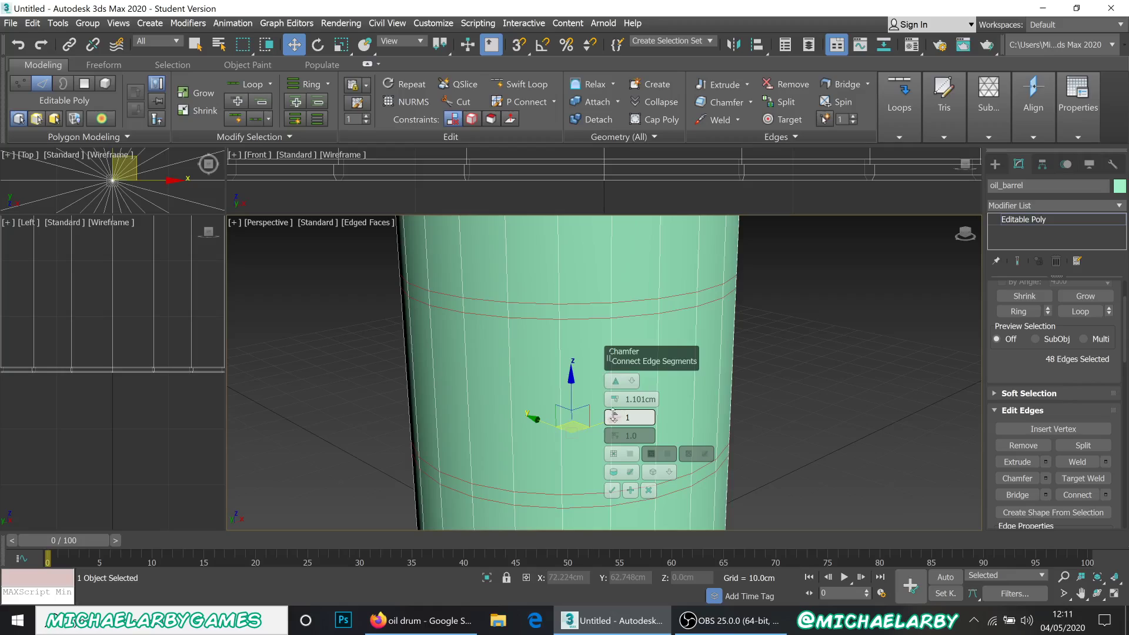
pyautogui.click(614, 416)
pyautogui.click(614, 416)
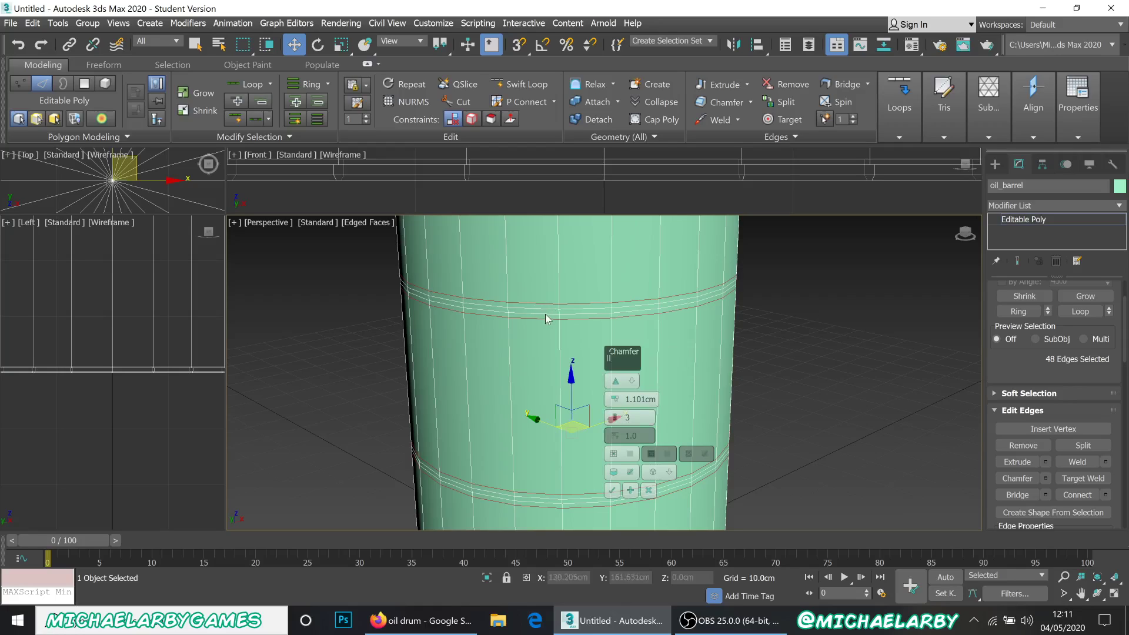
pyautogui.scroll(3, 546, 313)
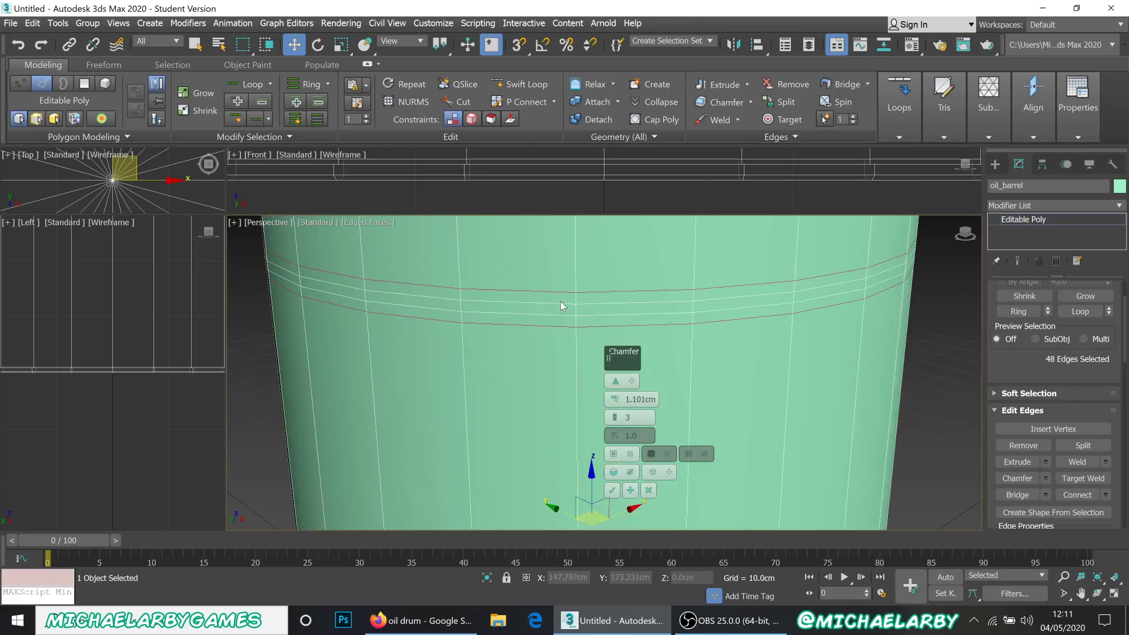
pyautogui.scroll(-3, 563, 306)
pyautogui.click(611, 490)
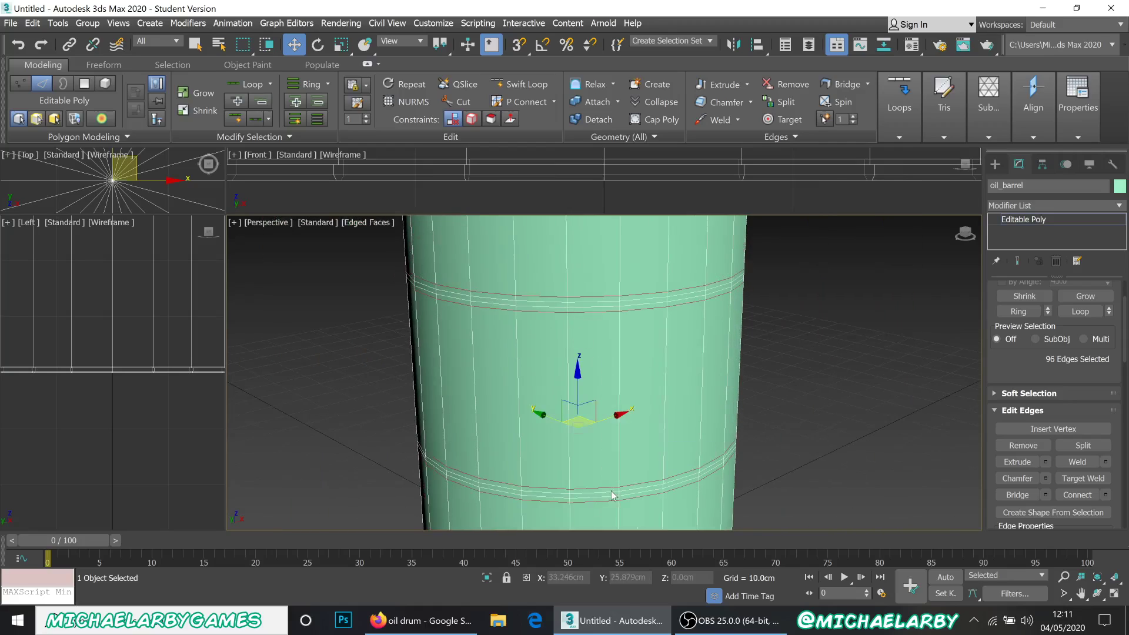
# - Clear the edge selection, switch to polygon level and select a front polygon in the middle strip of the upper chamfered band
pyautogui.click(784, 363)
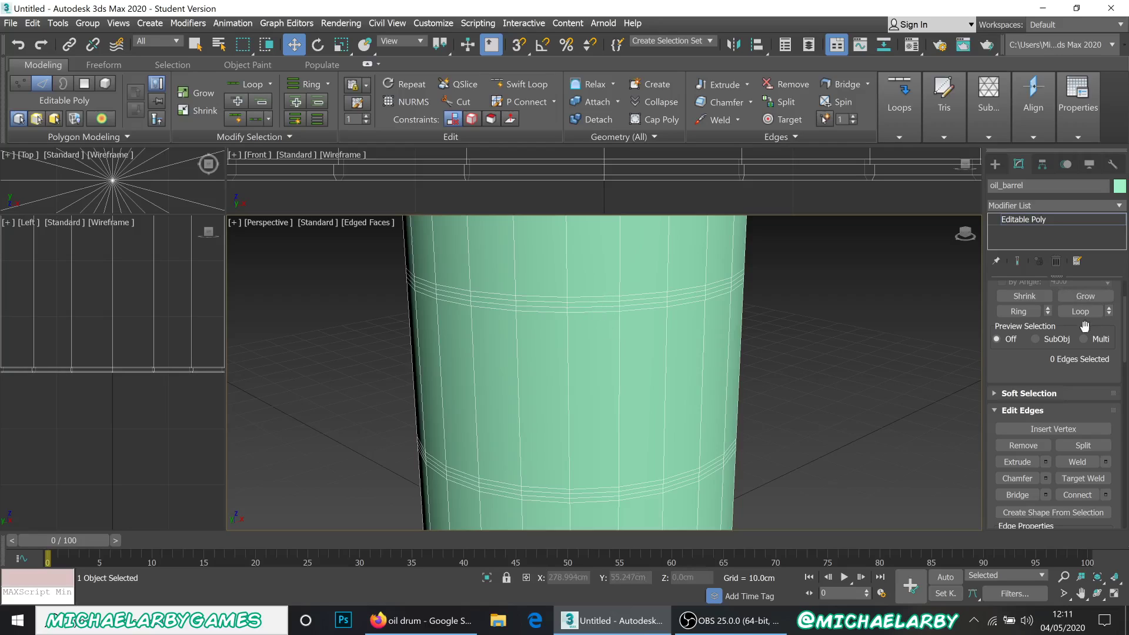
pyautogui.scroll(3, 1069, 346)
pyautogui.click(1064, 307)
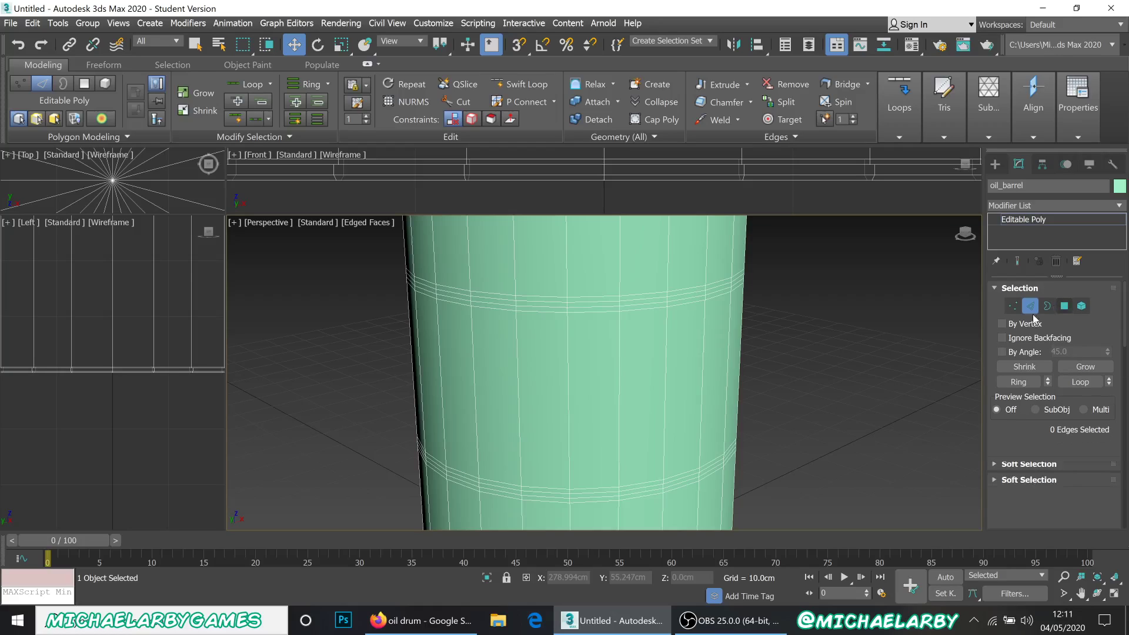
pyautogui.click(585, 303)
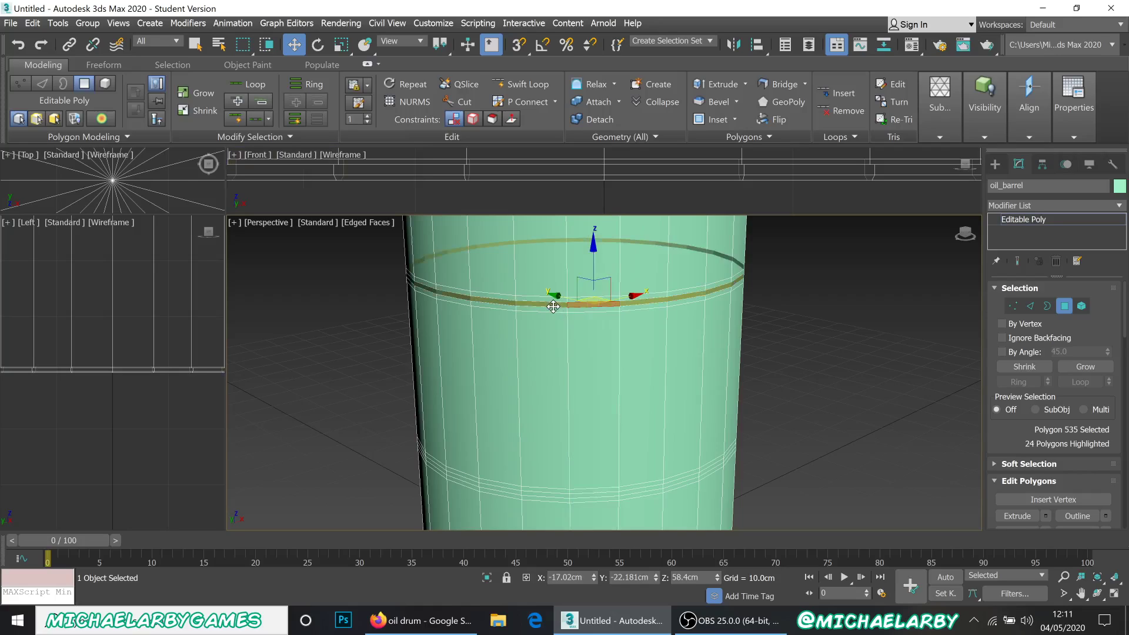
# - Select the full central polygon loops of both the upper and lower bands around the barrel
pyautogui.keyDown('shift'); pyautogui.click(553, 306); pyautogui.keyUp('shift')
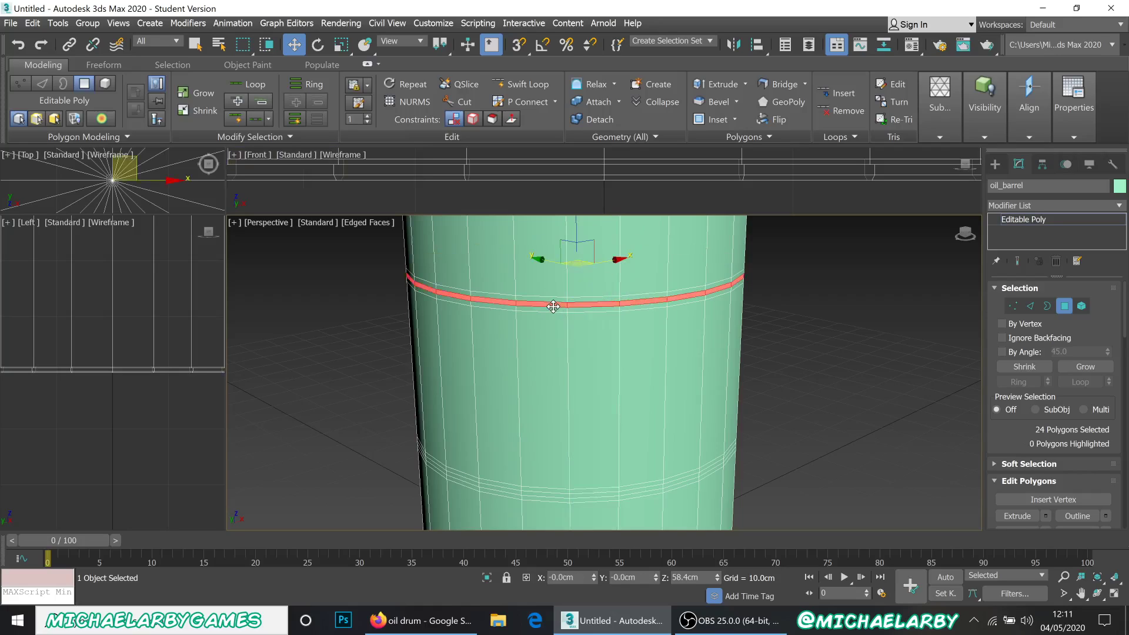
pyautogui.keyDown('ctrl'); pyautogui.click(592, 496); pyautogui.keyUp('ctrl')
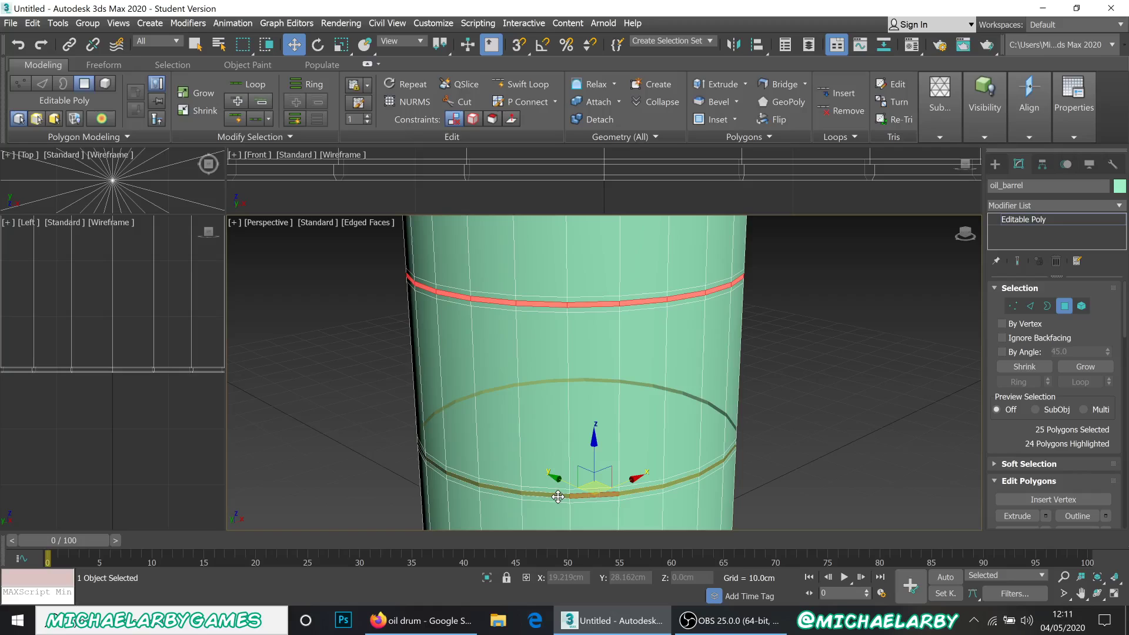
pyautogui.keyDown('shift'); pyautogui.click(557, 497); pyautogui.keyUp('shift')
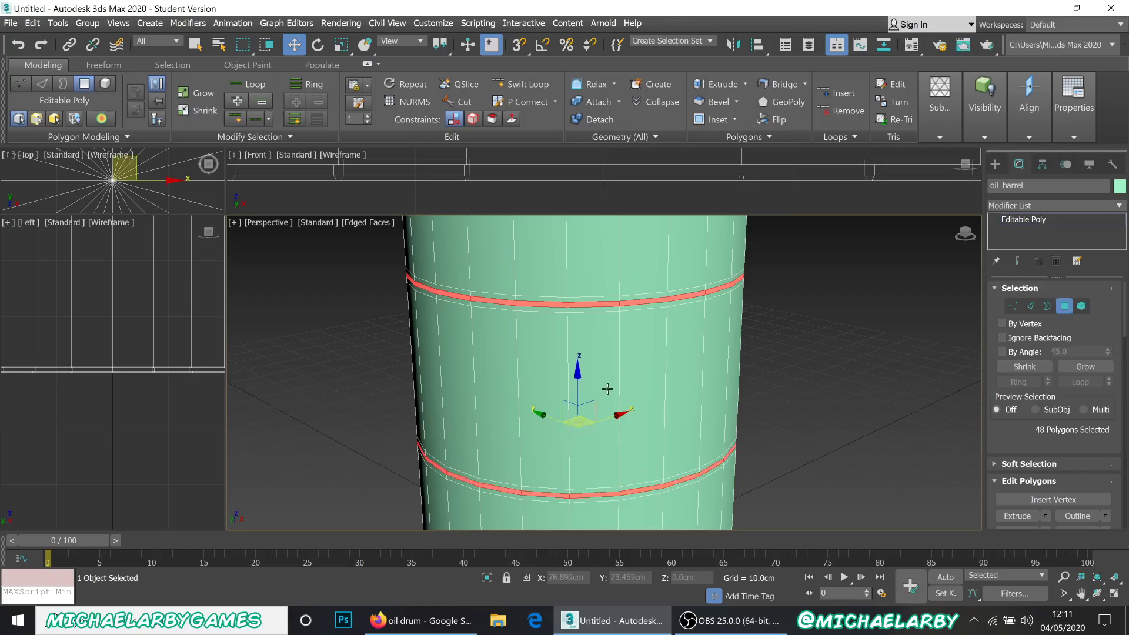
pyautogui.scroll(-5, 607, 389)
pyautogui.keyDown('alt'); pyautogui.moveTo(636, 385); pyautogui.dragTo(595, 365, button='middle'); pyautogui.keyUp('alt')
pyautogui.scroll(3, 595, 365)
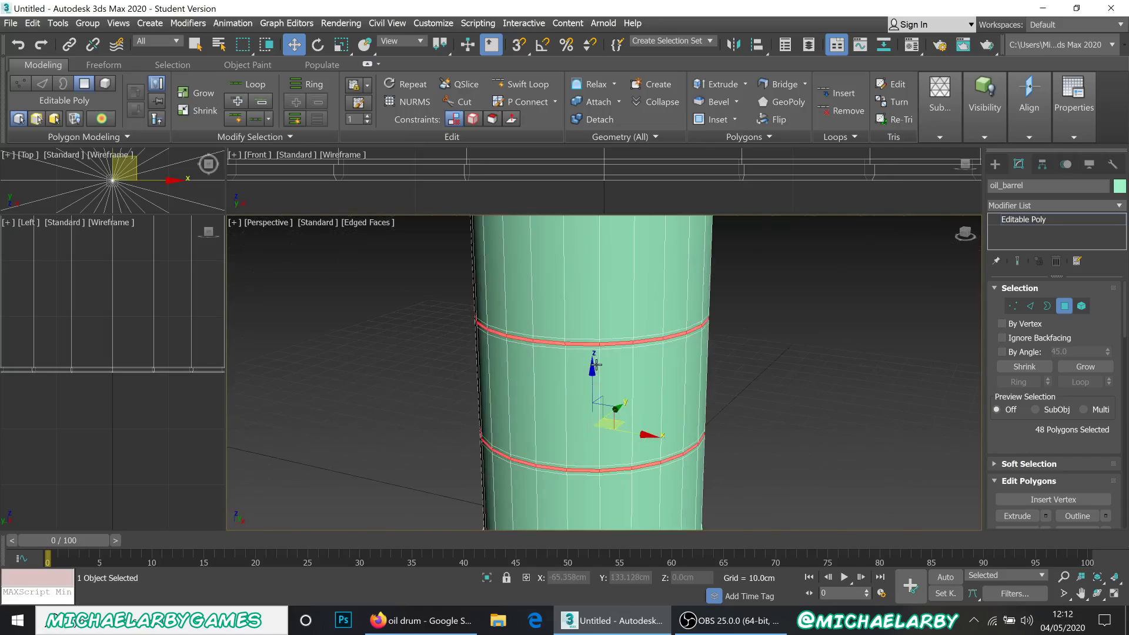
pyautogui.scroll(2, 596, 365)
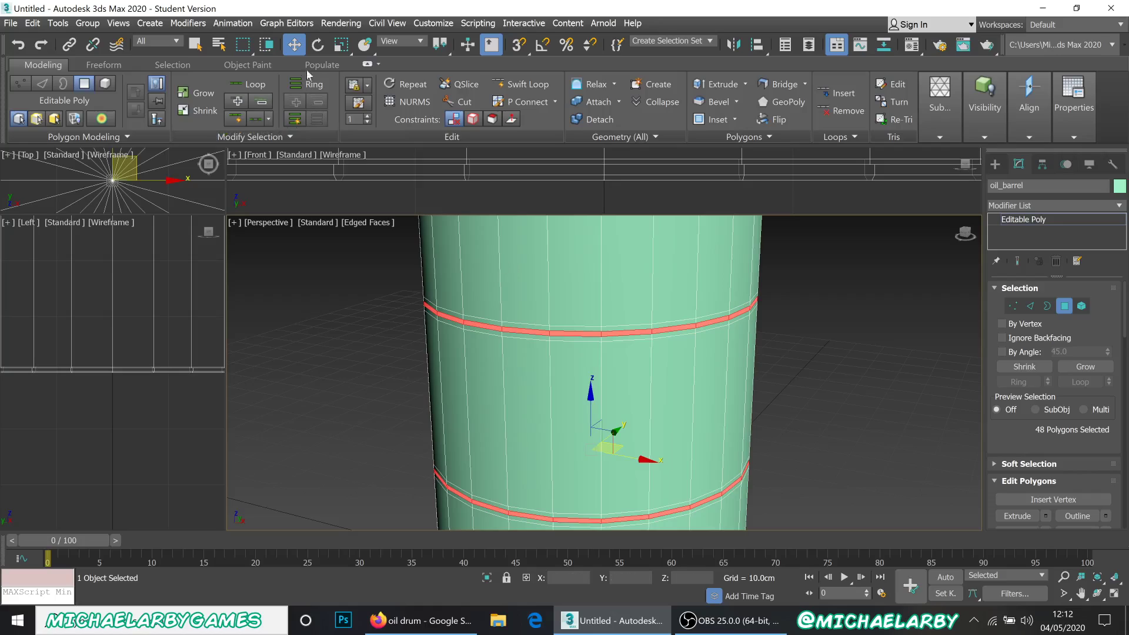
pyautogui.click(343, 48)
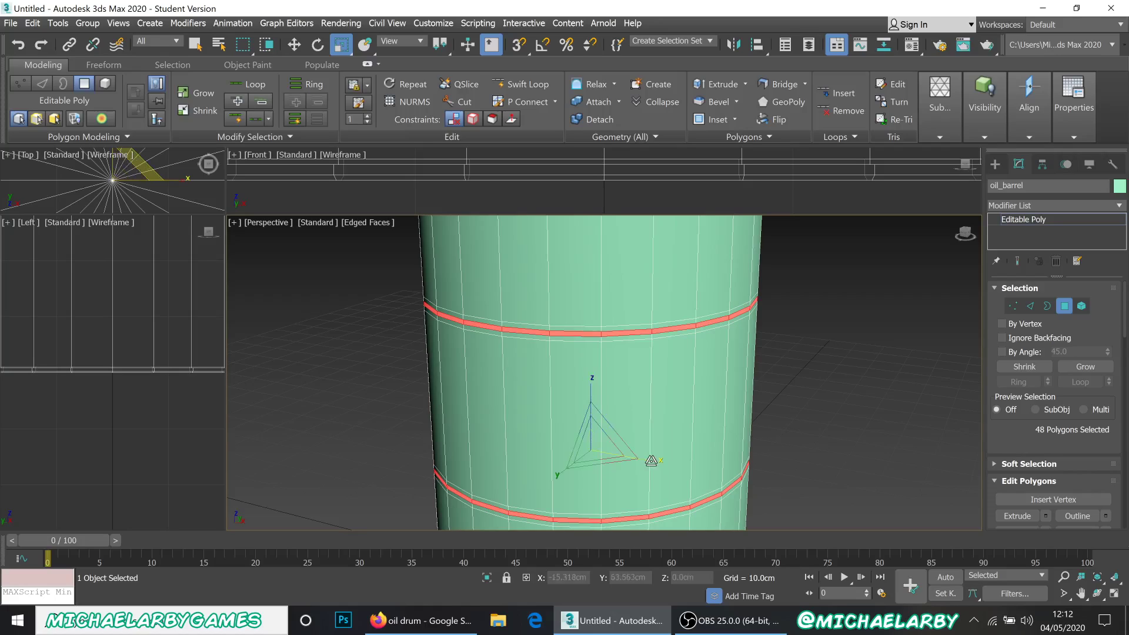
pyautogui.moveTo(651, 460); pyautogui.dragTo(655, 464)
pyautogui.rightClick(655, 464)
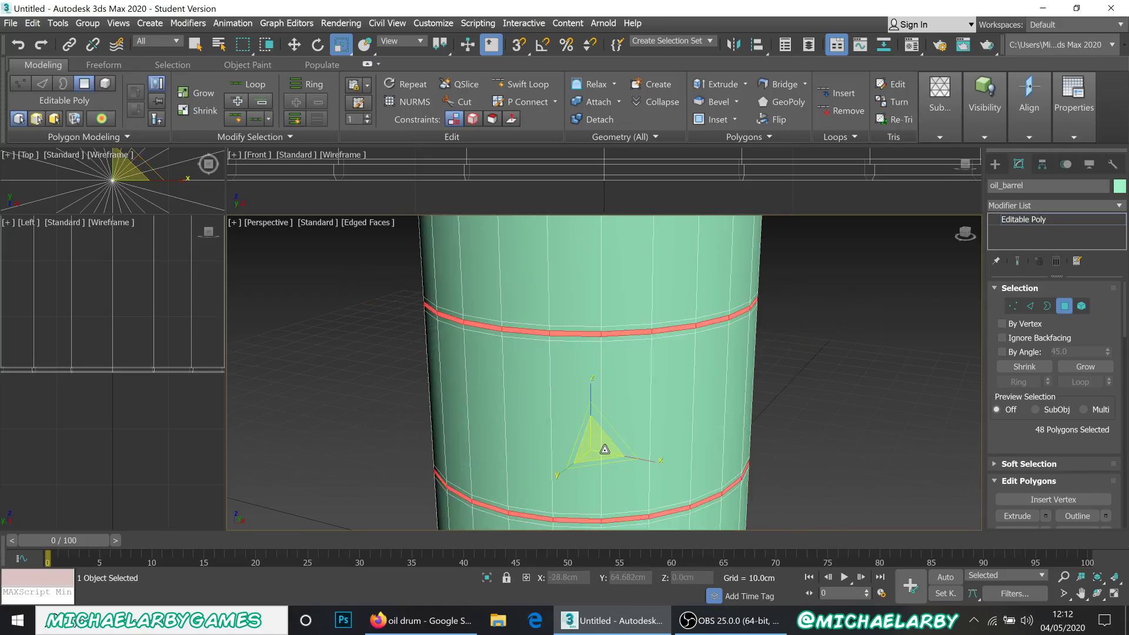
pyautogui.moveTo(605, 450); pyautogui.dragTo(610, 450)
pyautogui.rightClick(608, 452)
# - Change the barrel's object colour to the dark blue from the 3ds Max palette
pyautogui.click(628, 303)
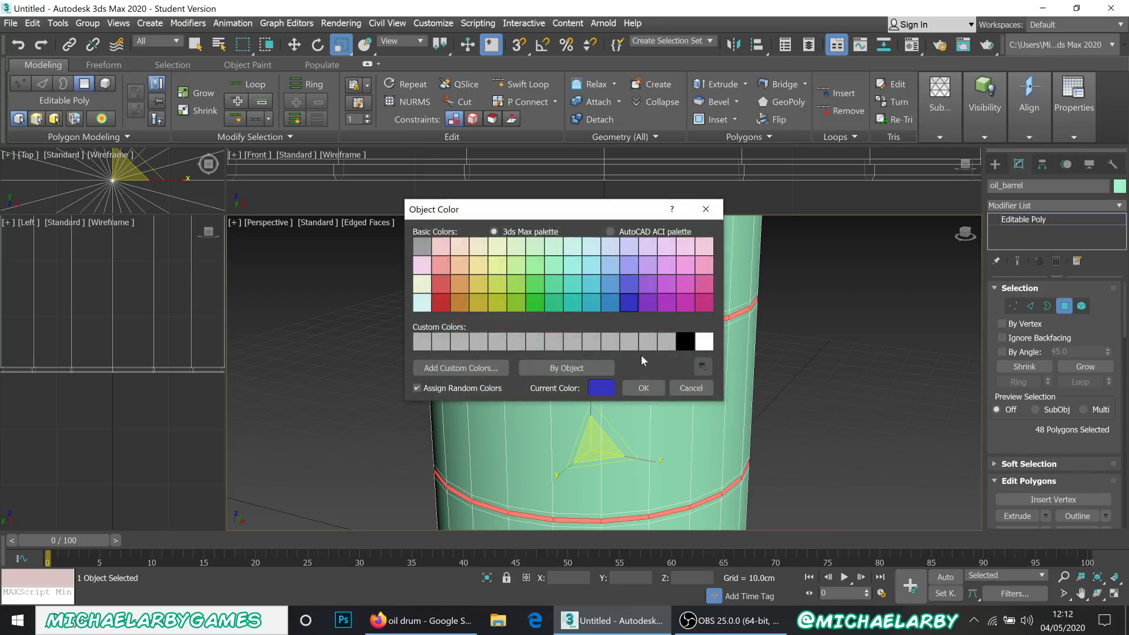
pyautogui.click(642, 389)
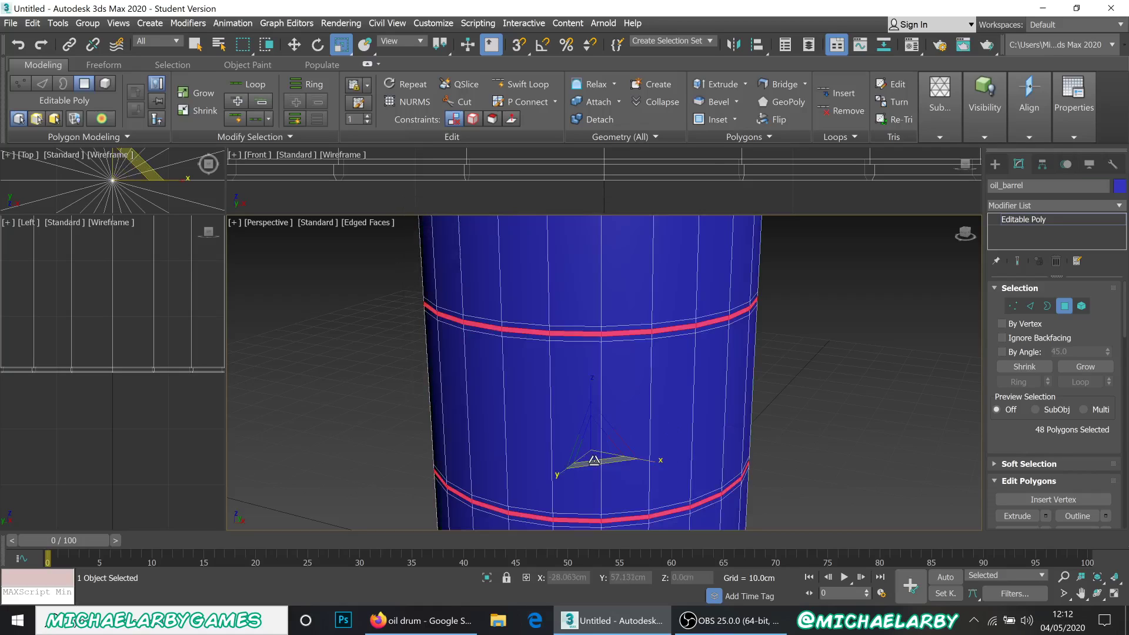
# - Try scaling the two selected loops outward in the XY plane to 102 and 104 percent, and undo the scaling
pyautogui.moveTo(646, 461); pyautogui.dragTo(651, 464)
pyautogui.hotkey('ctrl', 'z')
pyautogui.moveTo(592, 462); pyautogui.dragTo(594, 463)
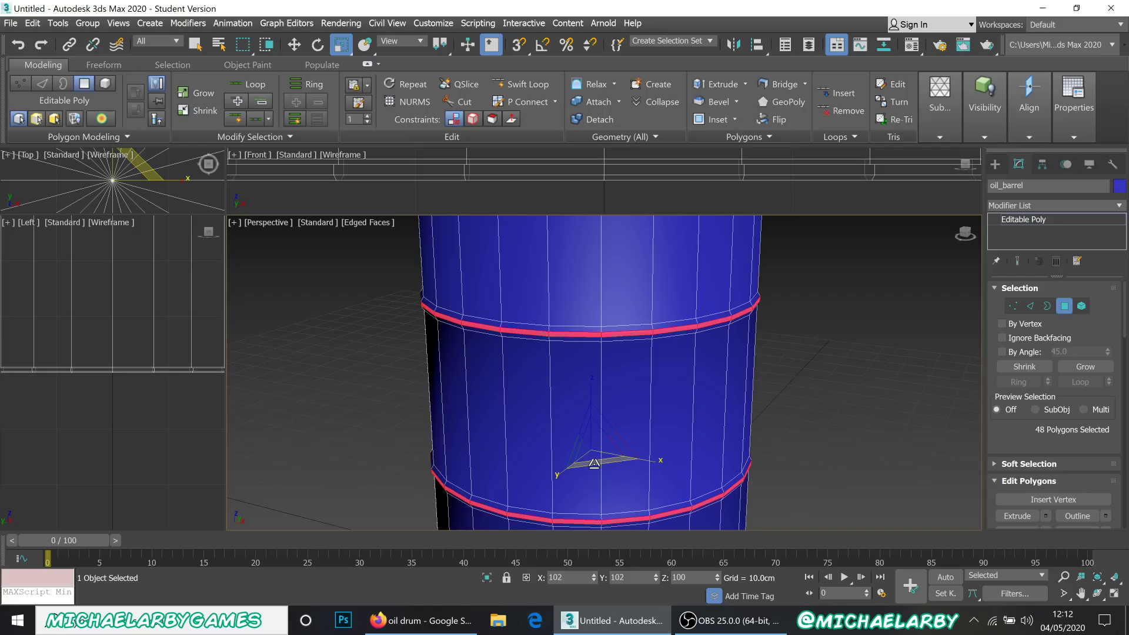
pyautogui.moveTo(594, 463); pyautogui.dragTo(596, 464)
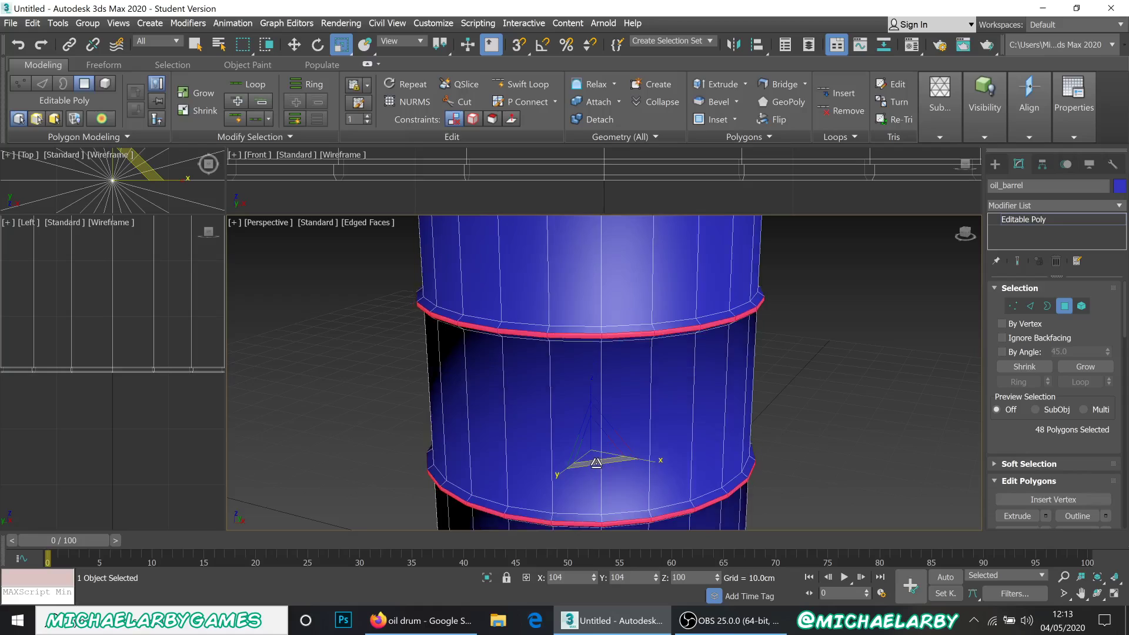
pyautogui.moveTo(595, 464); pyautogui.dragTo(595, 463)
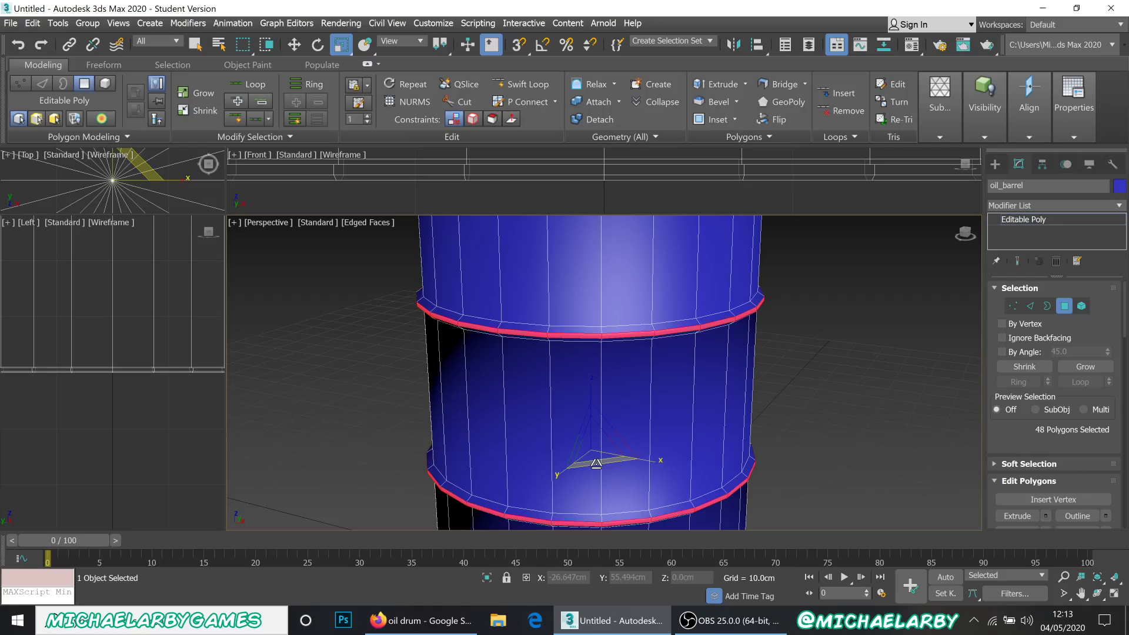
pyautogui.hotkey('ctrl', 'z')
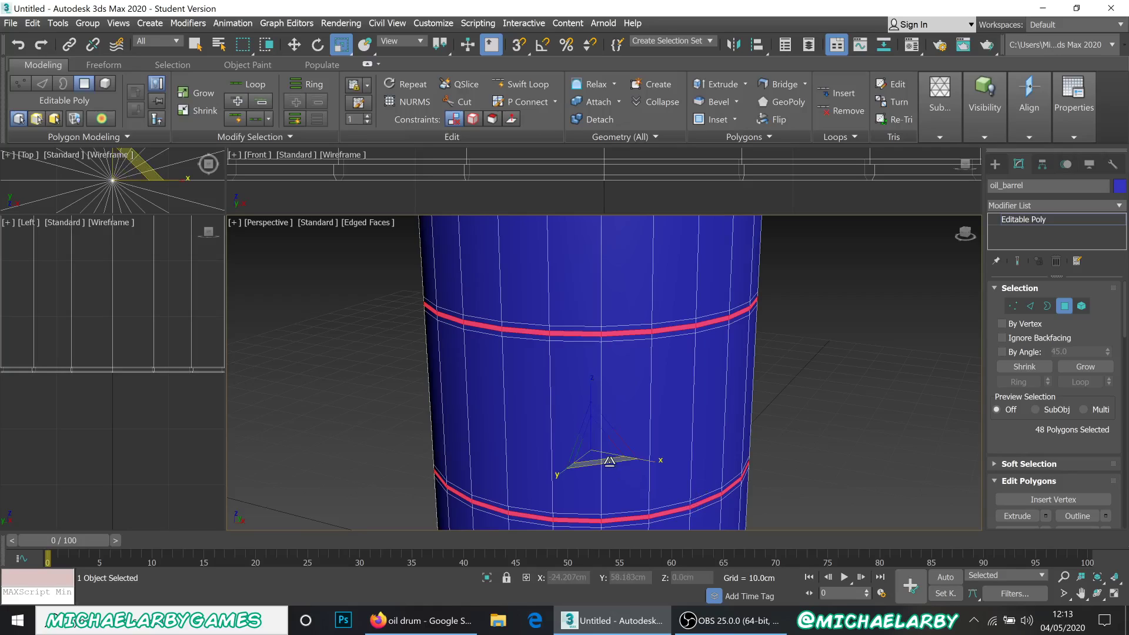
# - Scale the two selected loops by about 102.3 percent through the Scale Transform Type-In, and clear the polygon selection
pyautogui.rightClick(341, 49)
pyautogui.moveTo(445, 271); pyautogui.dragTo(808, 248)
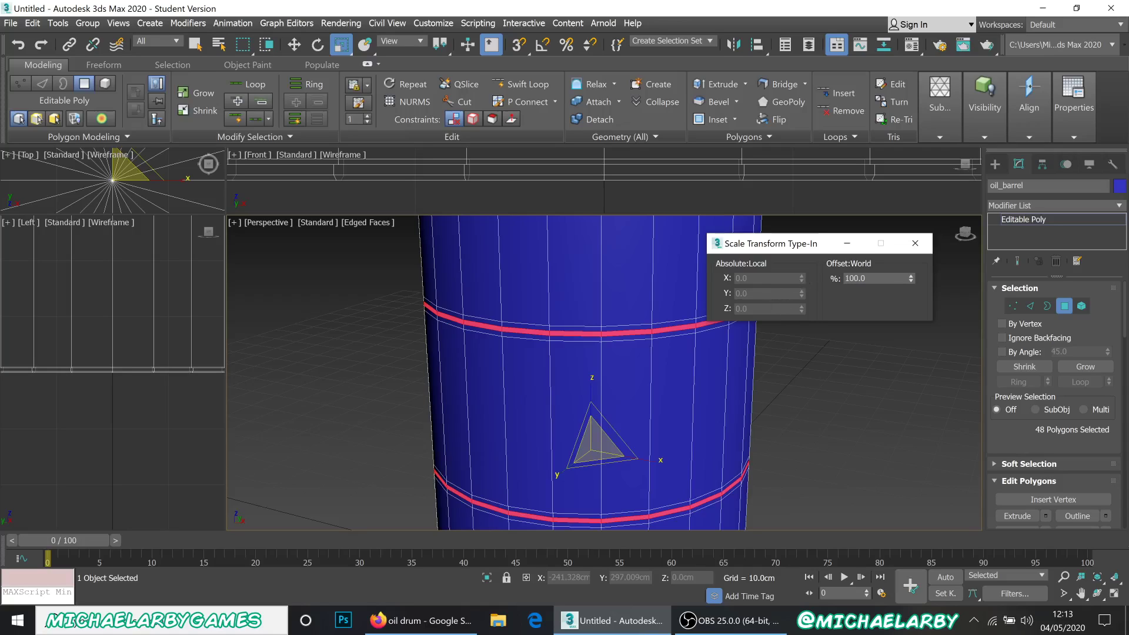
pyautogui.moveTo(910, 276); pyautogui.dragTo(912, 269)
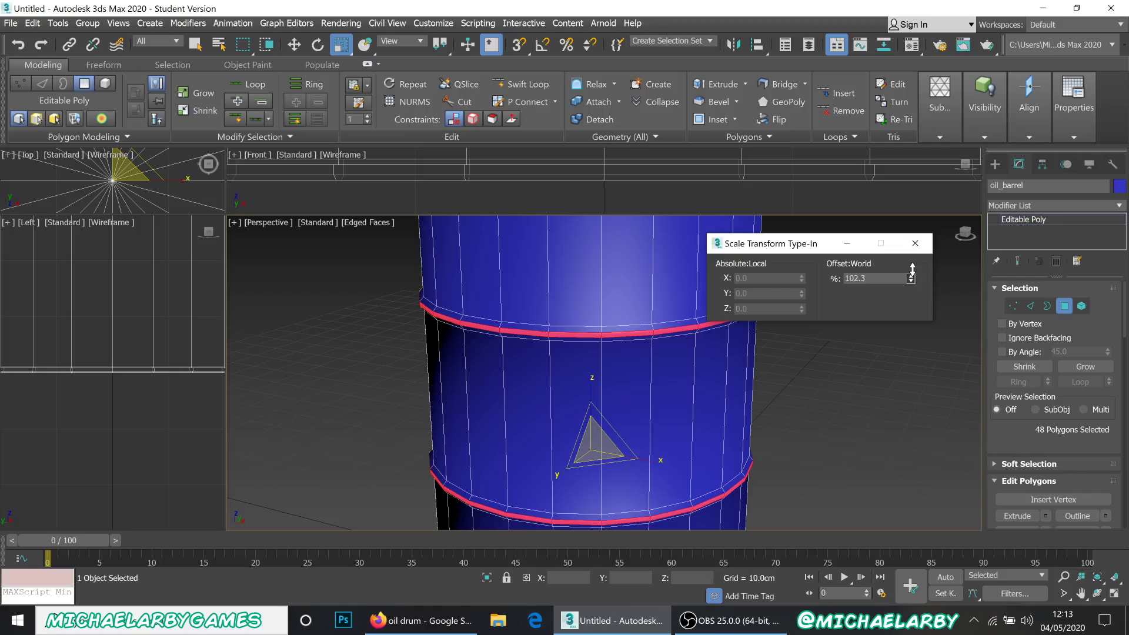
pyautogui.moveTo(912, 269); pyautogui.dragTo(912, 270)
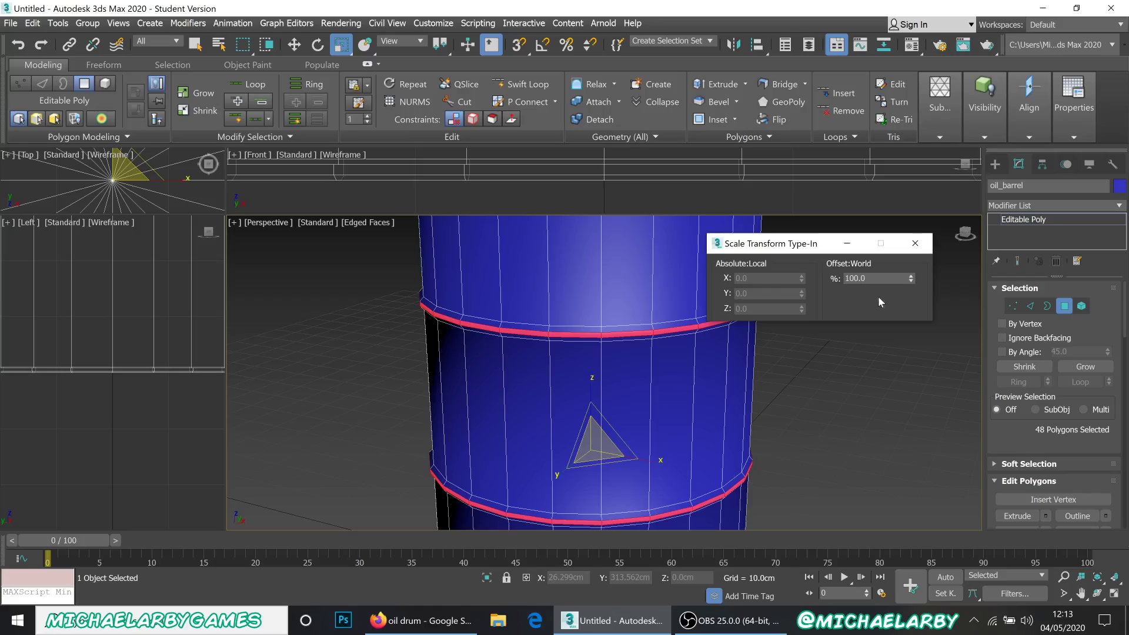
pyautogui.click(915, 243)
pyautogui.click(804, 348)
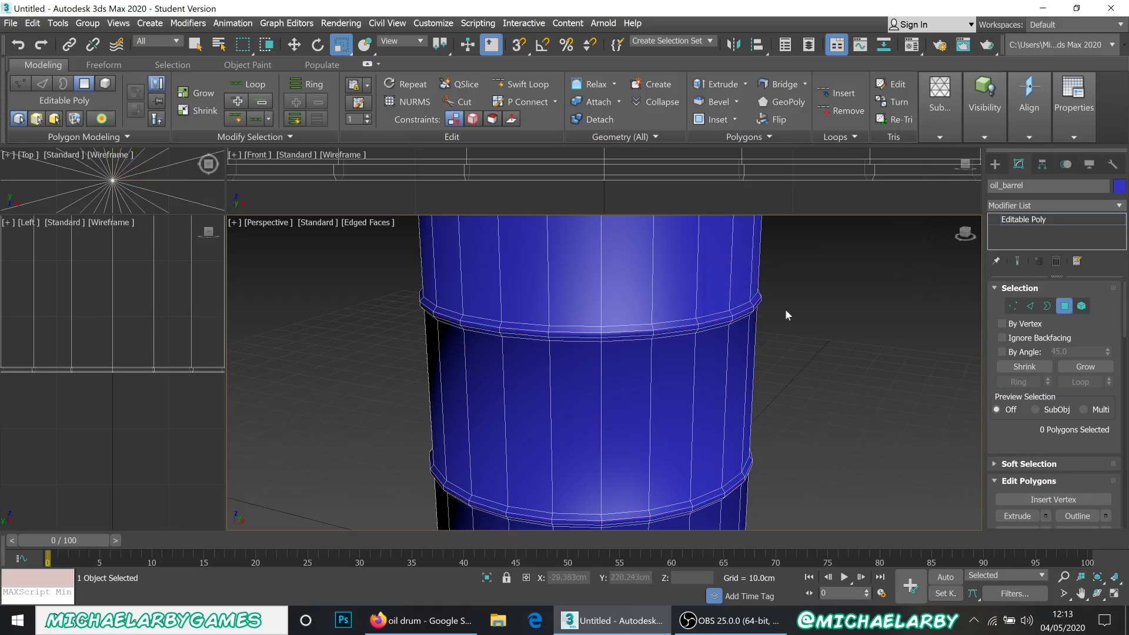
# - Leave polygon sub-object editing and deselect the barrel
pyautogui.keyDown('alt'); pyautogui.moveTo(728, 328); pyautogui.dragTo(705, 368, button='middle'); pyautogui.keyUp('alt')
pyautogui.scroll(-6, 682, 360)
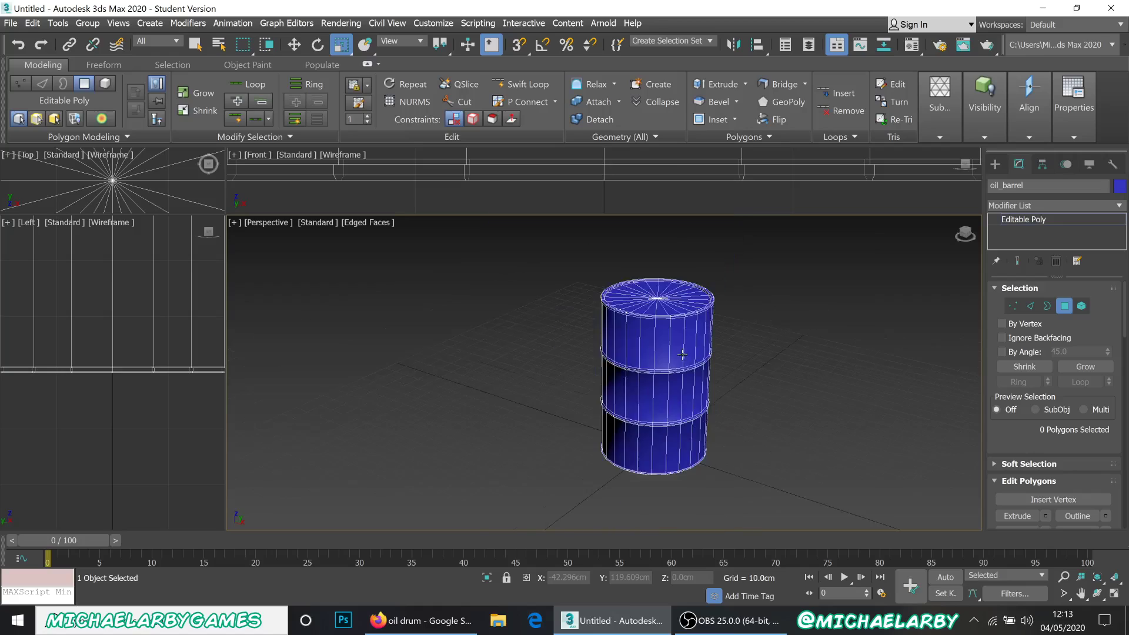
pyautogui.scroll(1, 671, 355)
pyautogui.scroll(3, 683, 345)
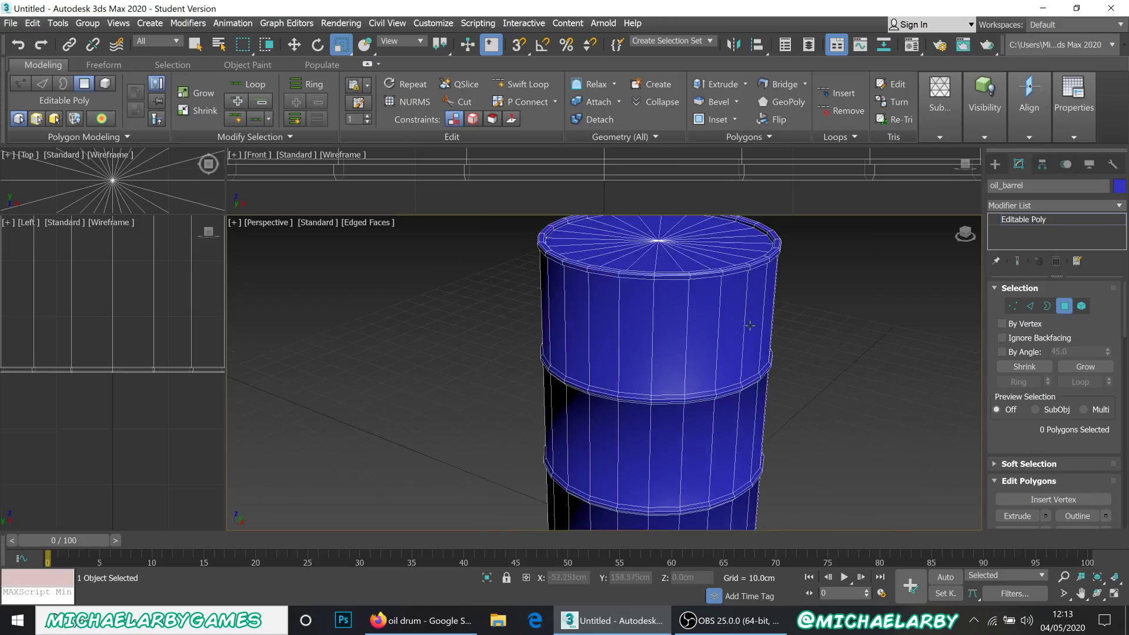
pyautogui.click(1064, 307)
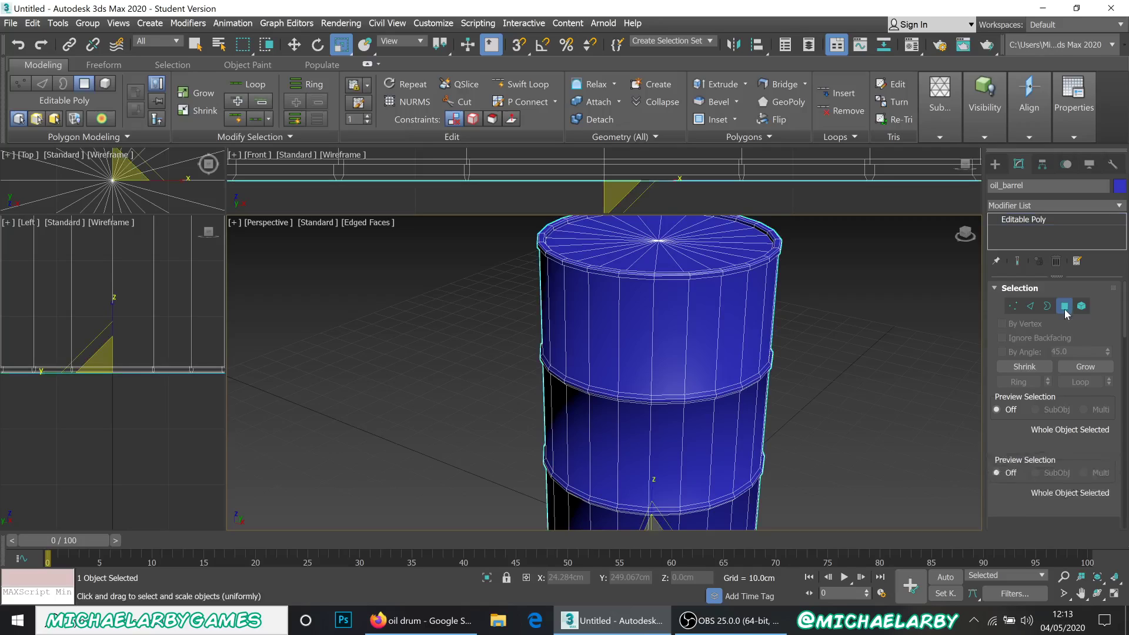
pyautogui.click(824, 401)
# - Examine the shape and shading of the raised ridges around the deselected barrel
pyautogui.scroll(-2, 634, 390)
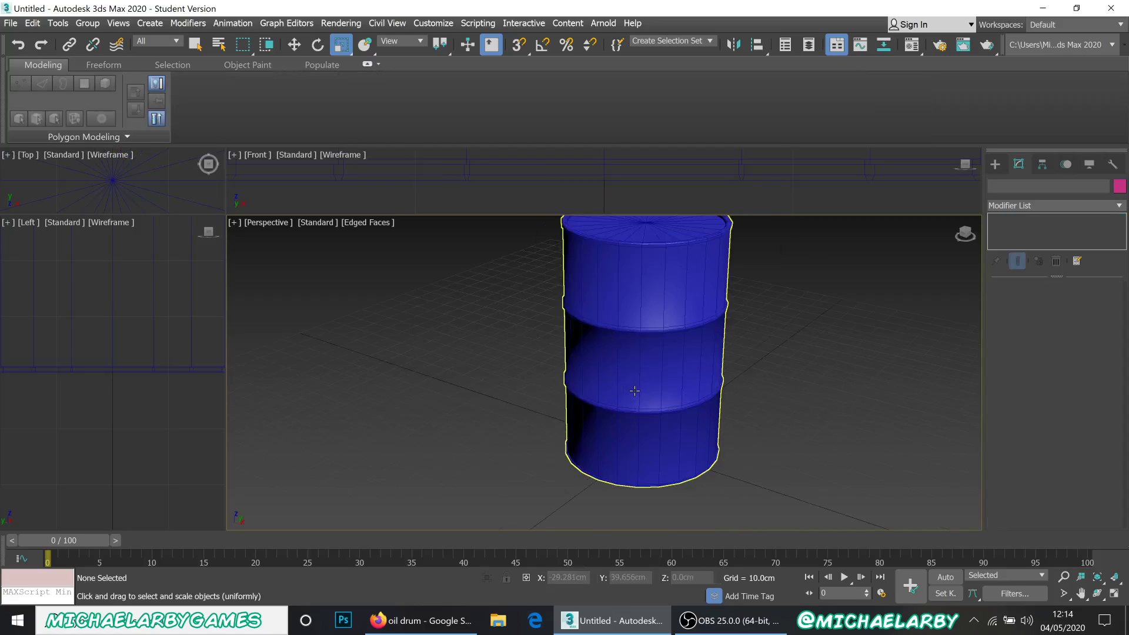
pyautogui.scroll(2, 635, 270)
pyautogui.keyDown('alt'); pyautogui.moveTo(654, 342); pyautogui.dragTo(587, 330, button='middle'); pyautogui.keyUp('alt')
pyautogui.scroll(2, 587, 330)
pyautogui.scroll(-2, 587, 330)
pyautogui.scroll(2, 605, 329)
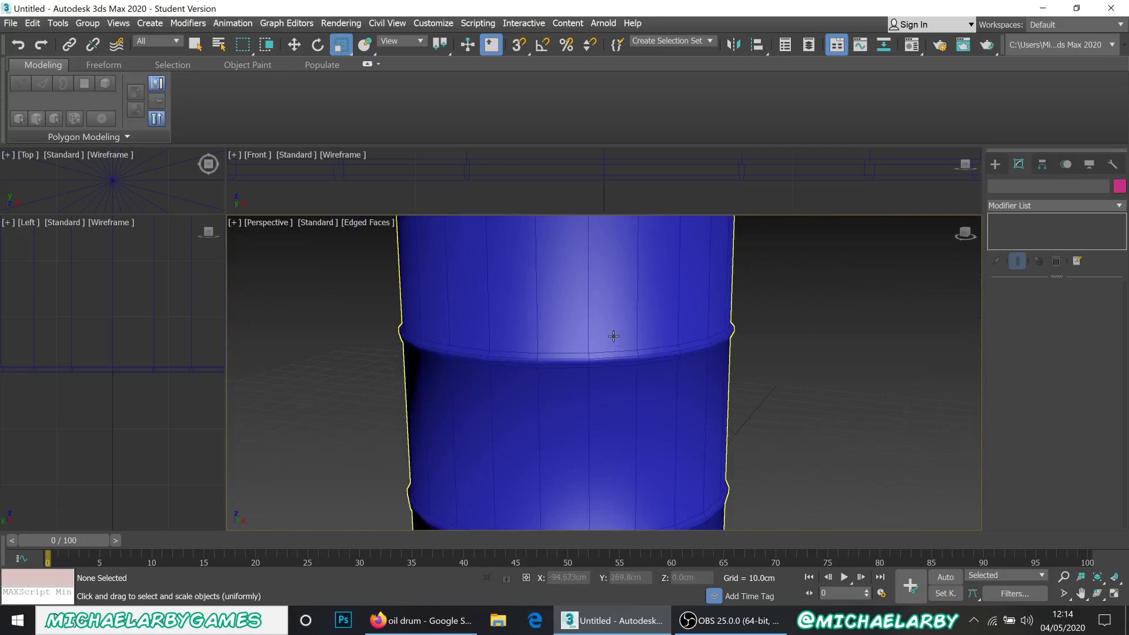
pyautogui.scroll(2, 613, 336)
pyautogui.scroll(-1, 612, 336)
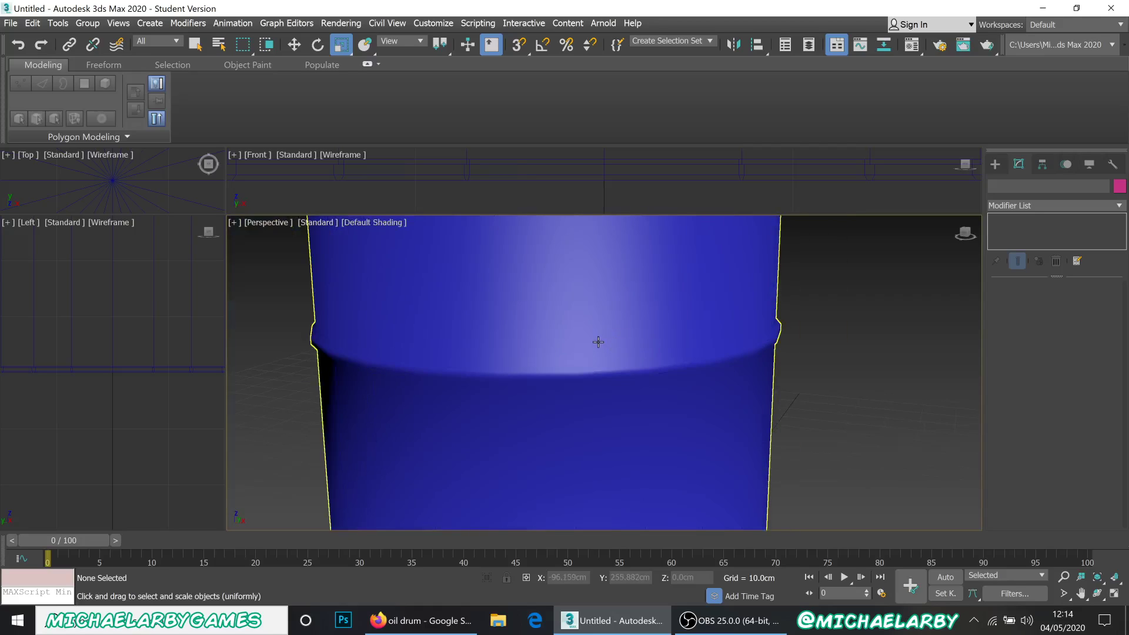
# - Select the barrel and compare its ridges side-on with the edge display turned off and on
pyautogui.click(611, 352)
pyautogui.click(610, 408)
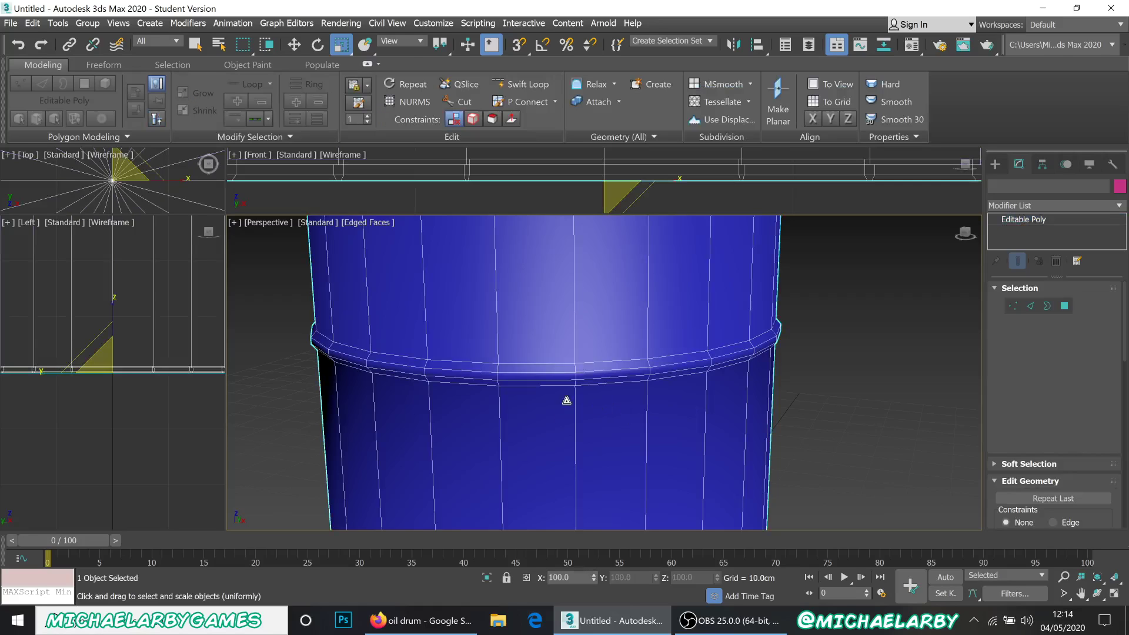
pyautogui.scroll(-3, 529, 428)
pyautogui.scroll(1, 512, 419)
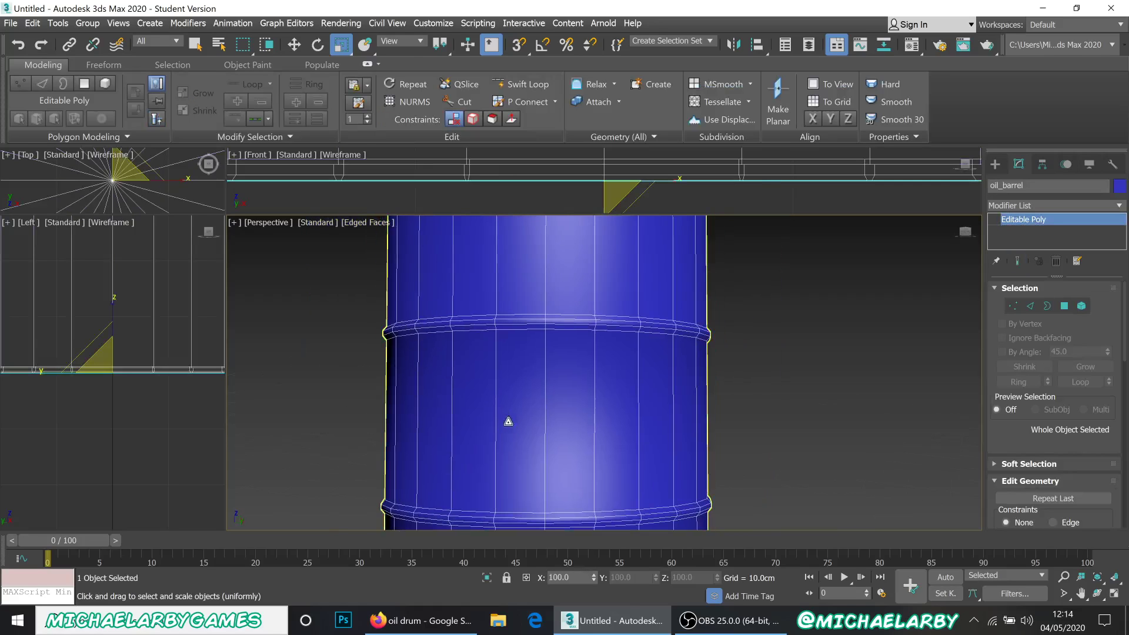
pyautogui.scroll(-2, 502, 393)
pyautogui.scroll(2, 497, 379)
pyautogui.scroll(-2, 458, 392)
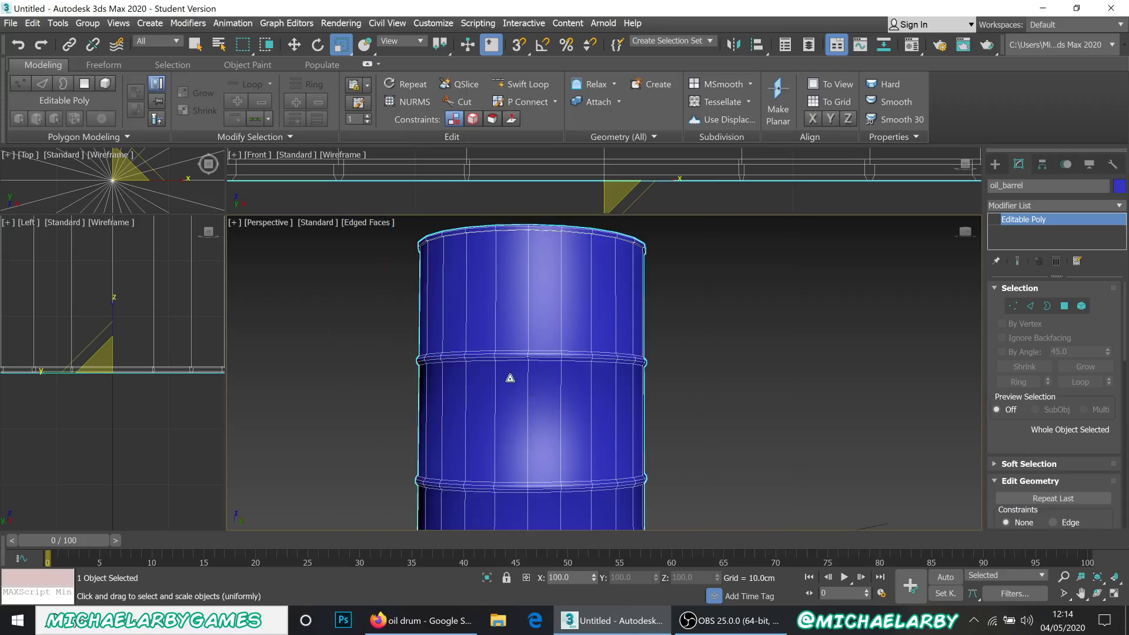
pyautogui.scroll(3, 517, 360)
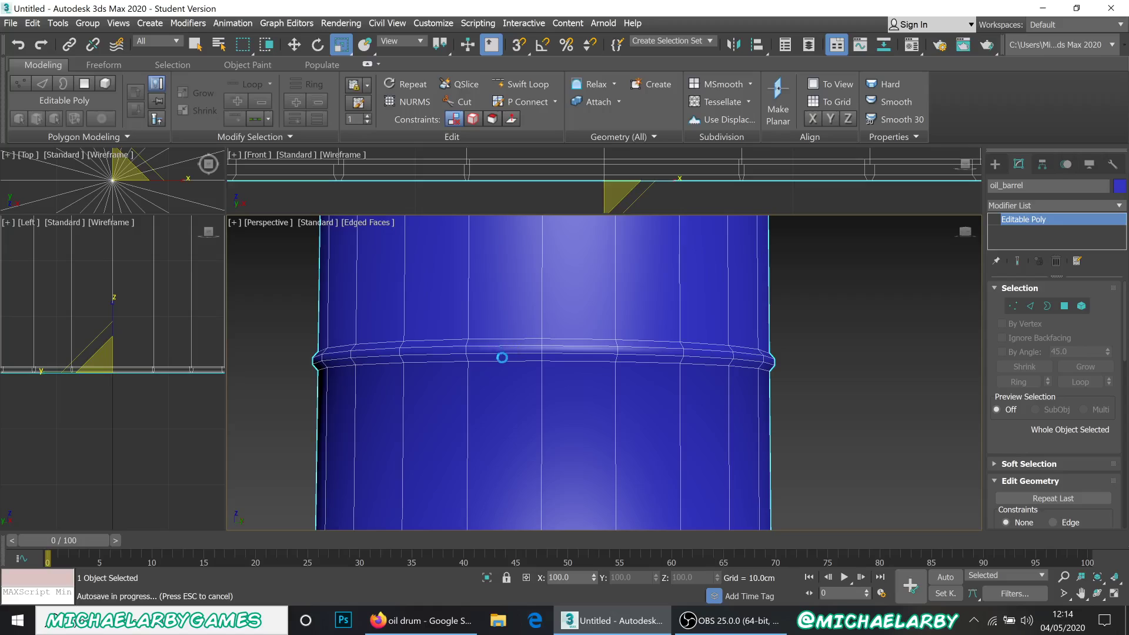
pyautogui.scroll(-1, 506, 360)
pyautogui.press('F4')
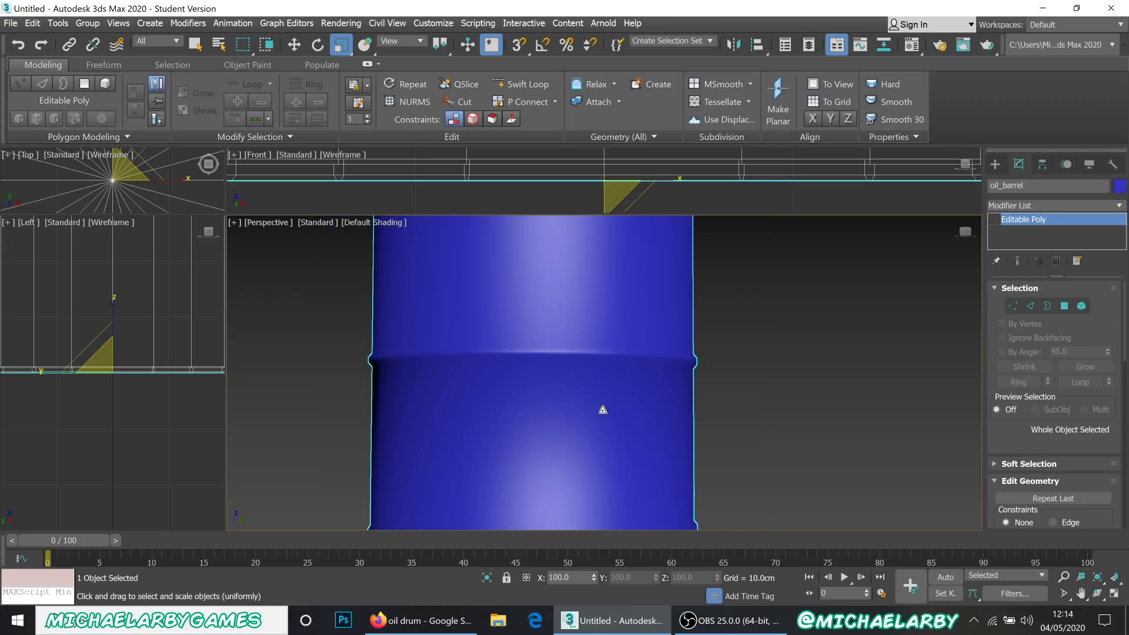
pyautogui.press('F4')
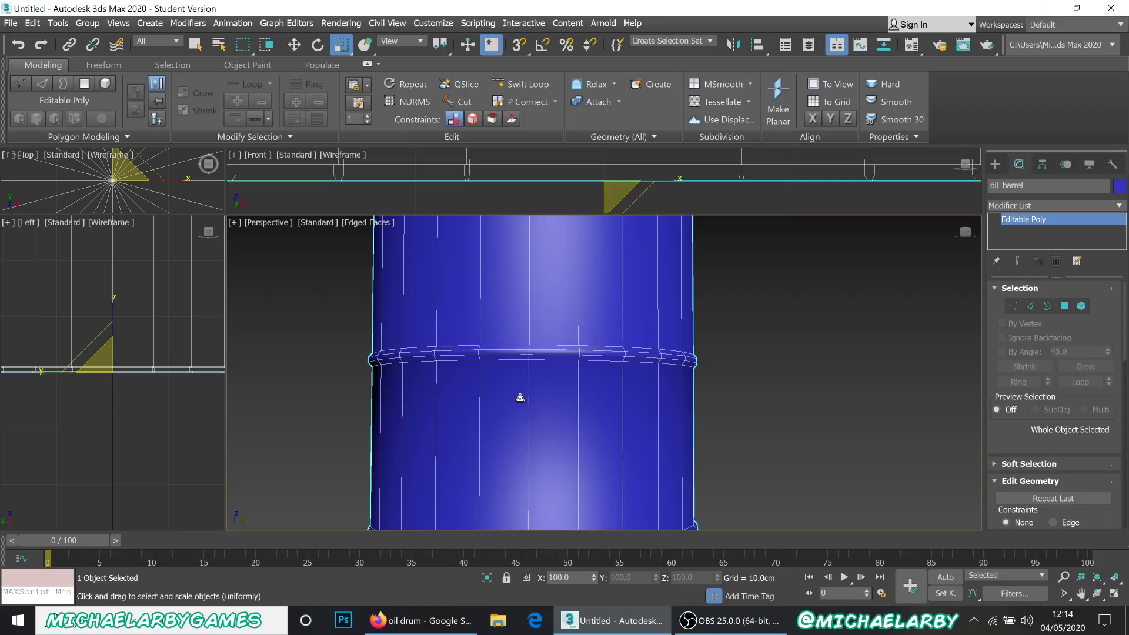
# - In polygon mode, select all wall polygons of the barrel's upper section with a crossing selection, excluding the rim and ridge
pyautogui.scroll(-2, 520, 398)
pyautogui.click(1064, 306)
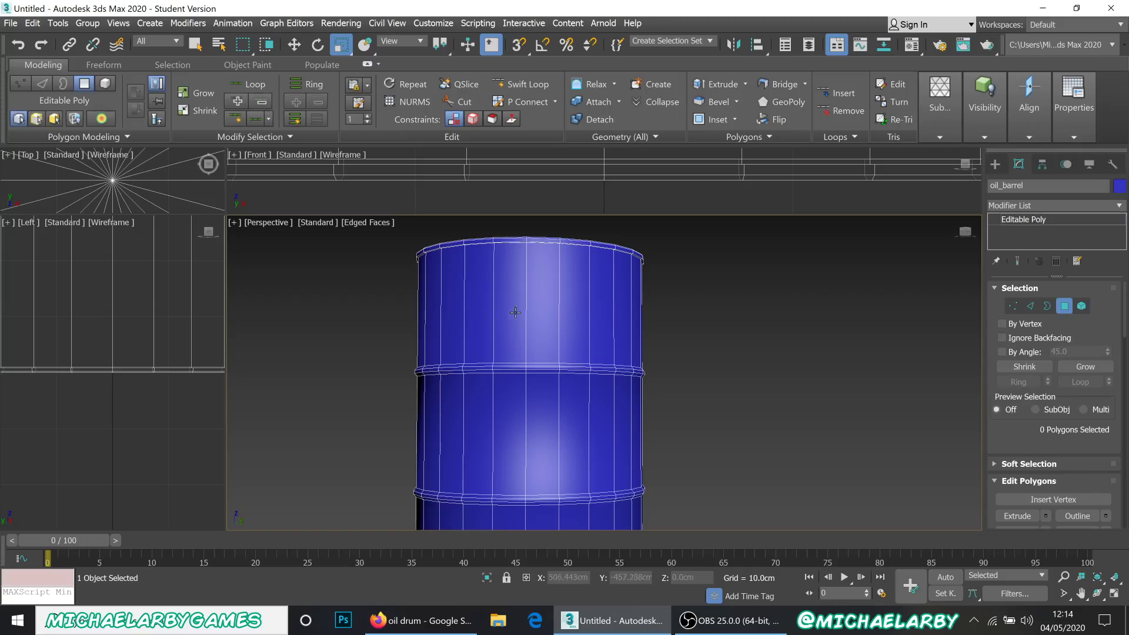
pyautogui.moveTo(371, 297); pyautogui.dragTo(749, 353)
pyautogui.moveTo(381, 290); pyautogui.dragTo(389, 268)
pyautogui.click(264, 45)
pyautogui.moveTo(406, 317); pyautogui.dragTo(683, 336)
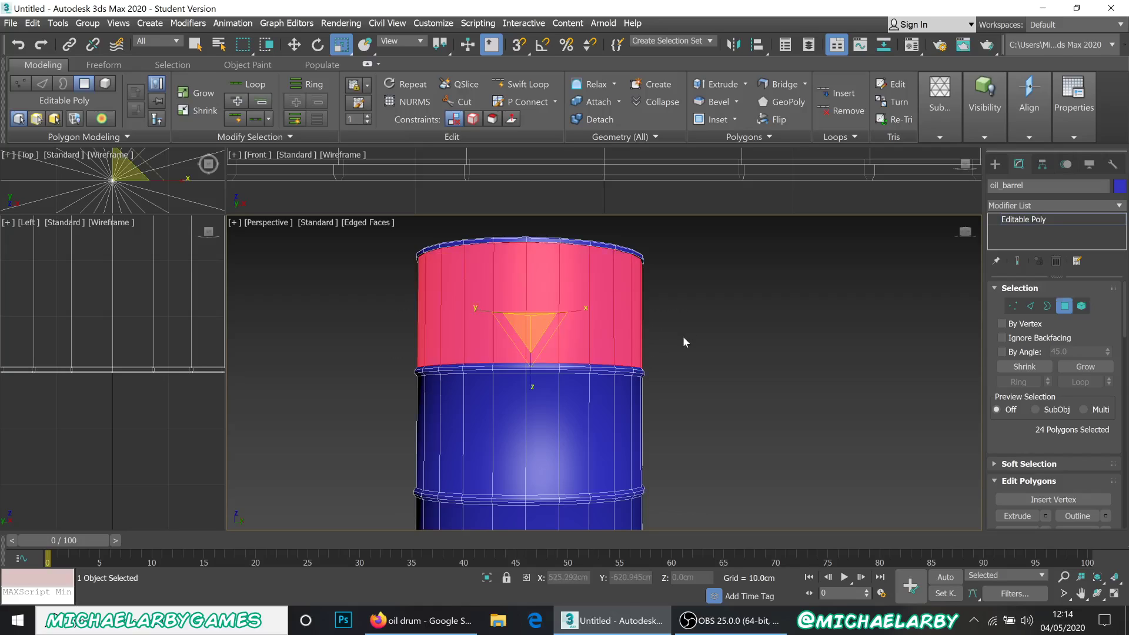
pyautogui.click(265, 47)
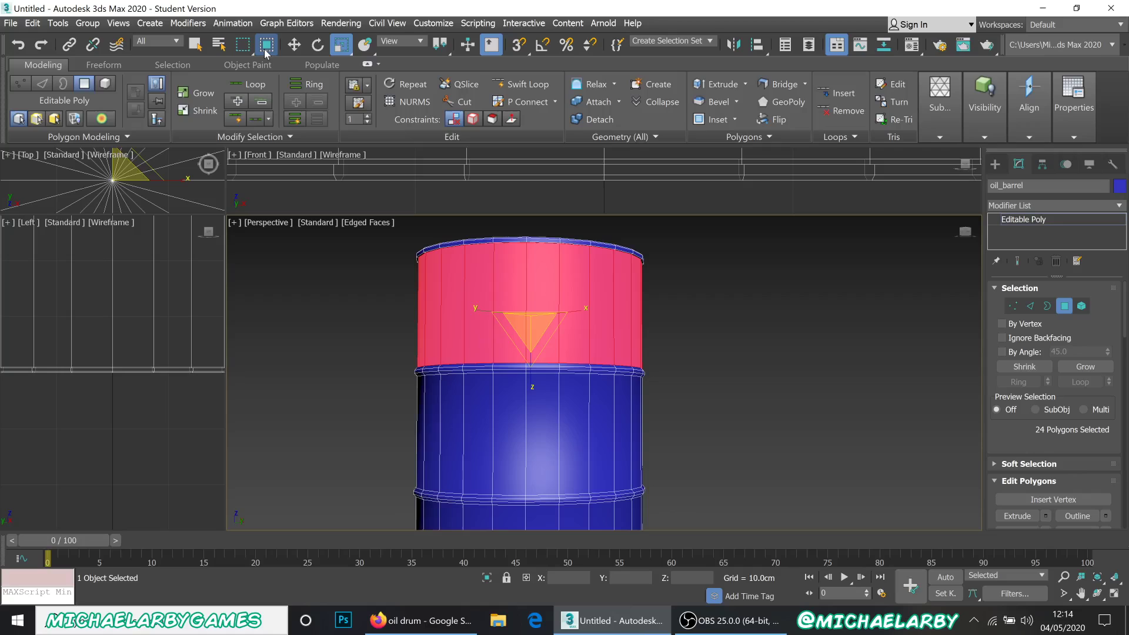
# - Add all wall polygons of the barrel's middle and lower sections to the selection, leaving out the ridges
pyautogui.moveTo(378, 373)
pyautogui.mouseDown(button='middle')
pyautogui.moveTo(361, 315)
pyautogui.moveTo(379, 358)
pyautogui.mouseUp(button='middle')
pyautogui.keyDown('ctrl'); pyautogui.moveTo(356, 366); pyautogui.dragTo(695, 380); pyautogui.keyUp('ctrl')
pyautogui.moveTo(695, 380); pyautogui.dragTo(619, 290, button='middle')
pyautogui.scroll(-3, 619, 290)
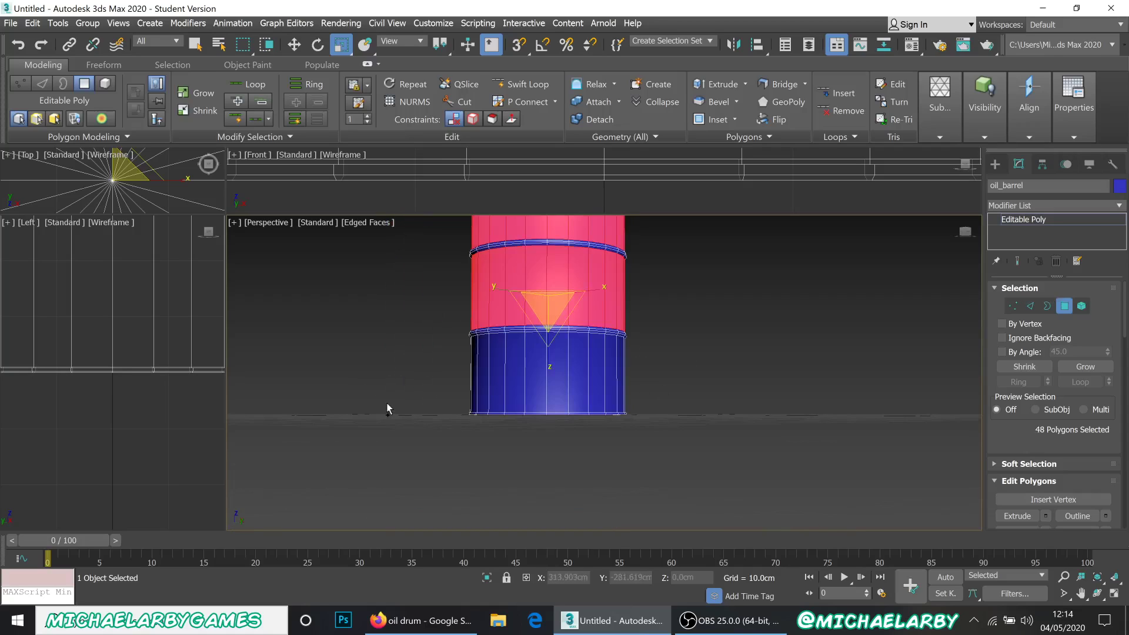
pyautogui.keyDown('ctrl'); pyautogui.moveTo(440, 369); pyautogui.dragTo(700, 387); pyautogui.keyUp('ctrl')
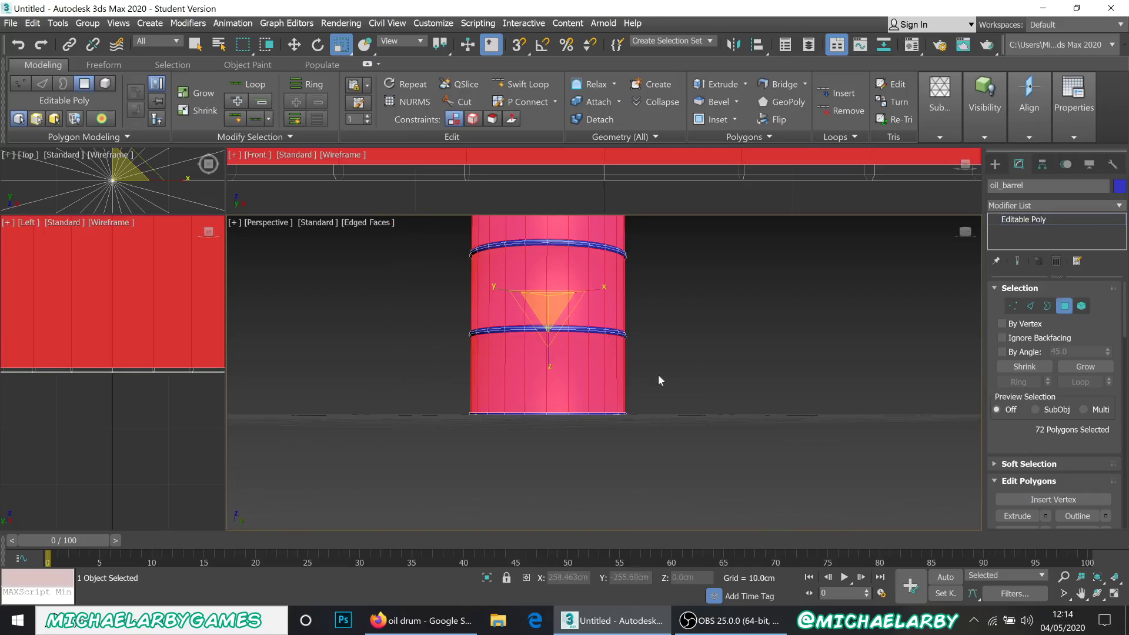
pyautogui.moveTo(640, 315); pyautogui.dragTo(650, 383, button='middle')
pyautogui.scroll(-5, 1056, 421)
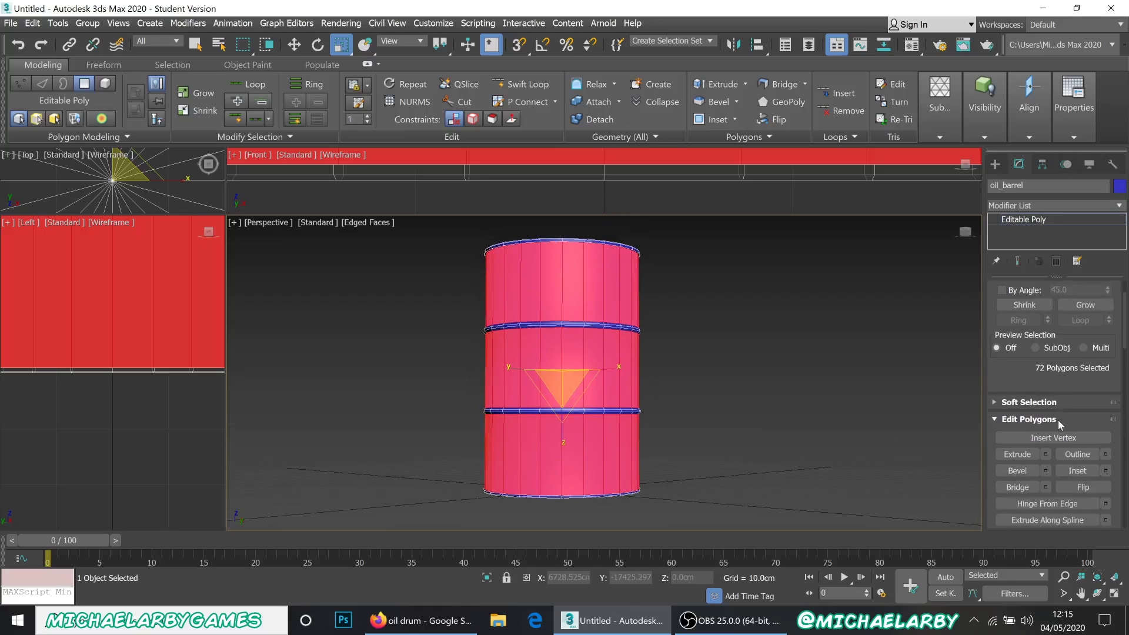
# - Move the selected wall polygons from smoothing group 1 to smoothing group 2, then leave polygon mode and deselect the barrel
pyautogui.scroll(-8, 1125, 356)
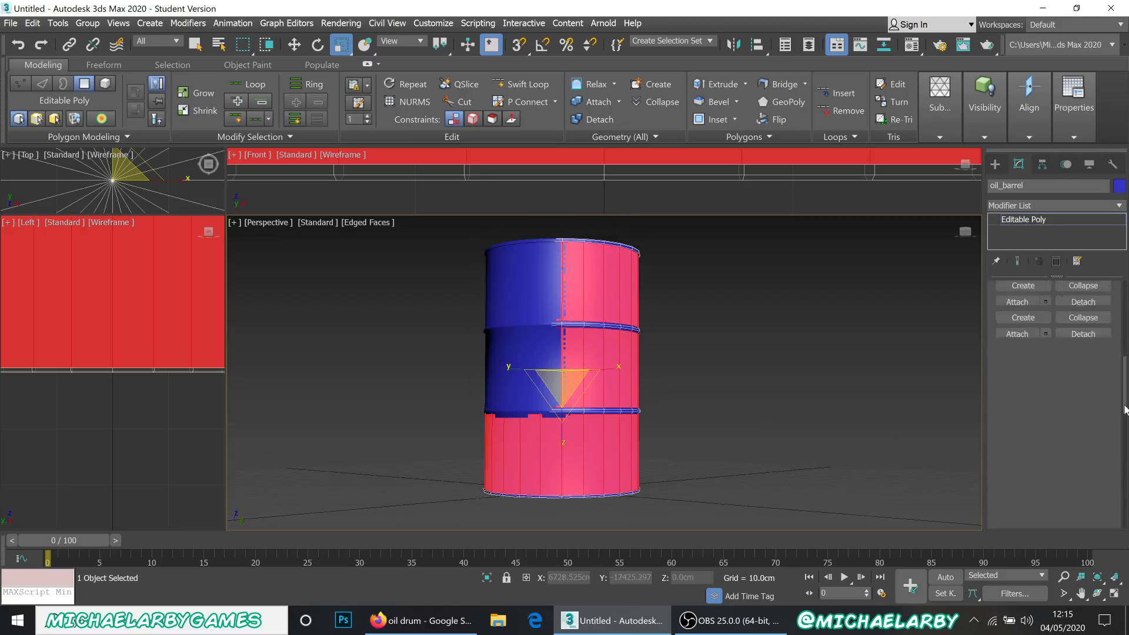
pyautogui.moveTo(710, 342); pyautogui.dragTo(680, 333, button='middle')
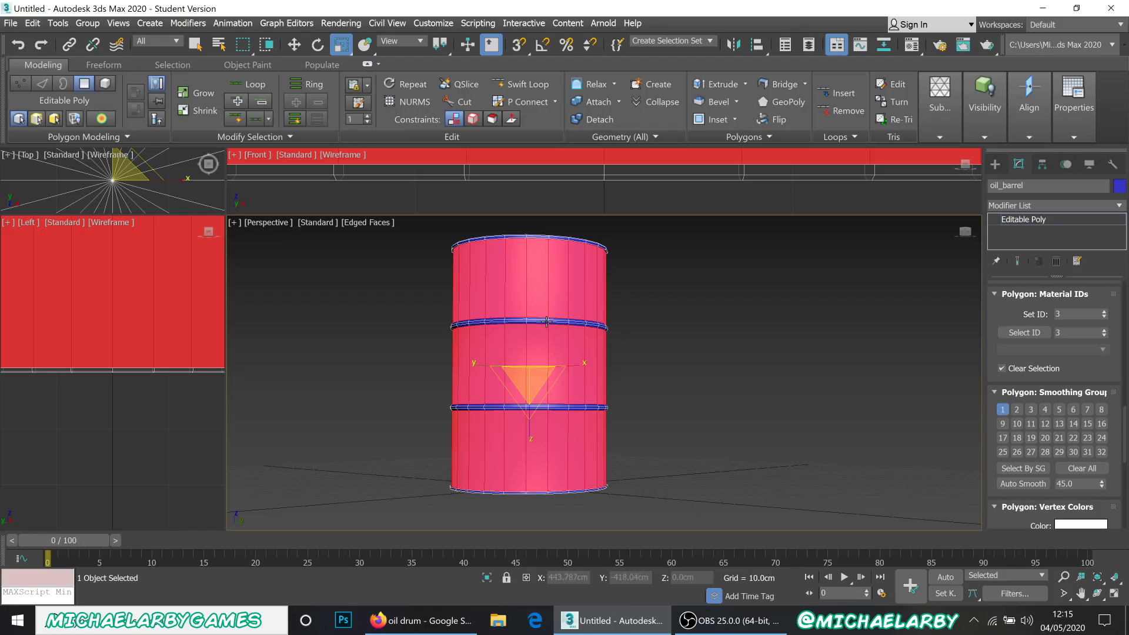
pyautogui.click(1003, 409)
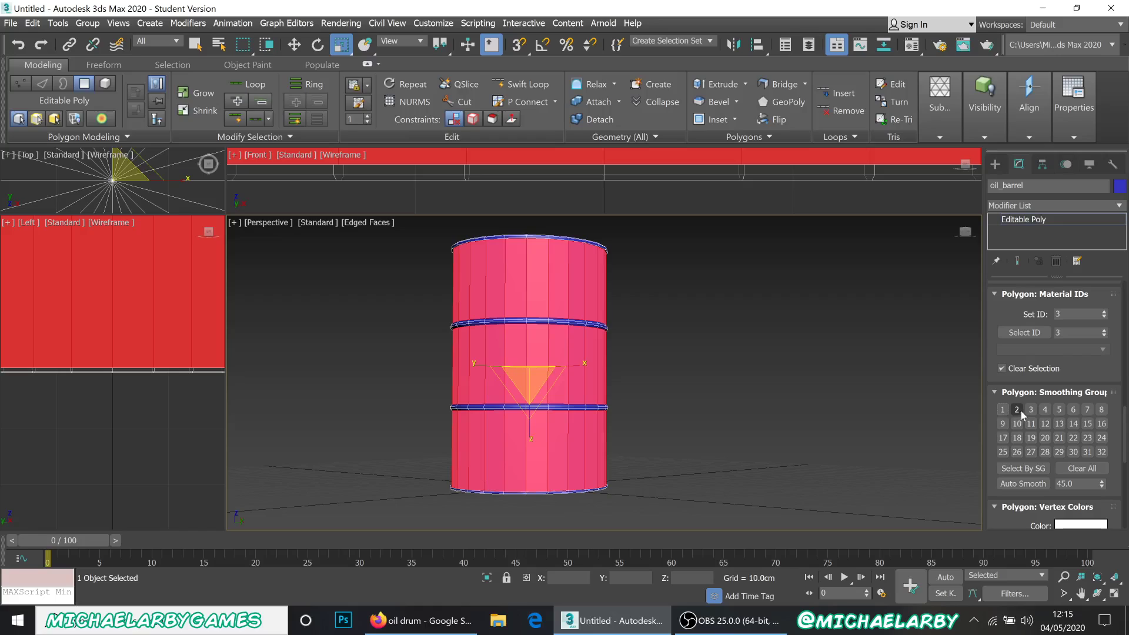
pyautogui.click(1018, 410)
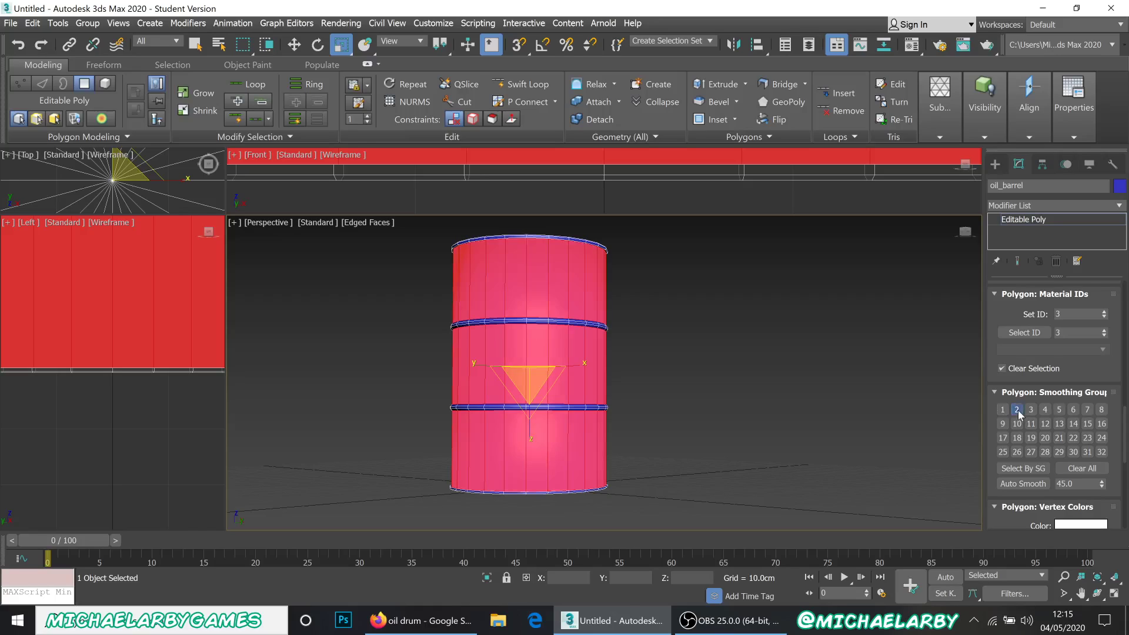
pyautogui.click(662, 351)
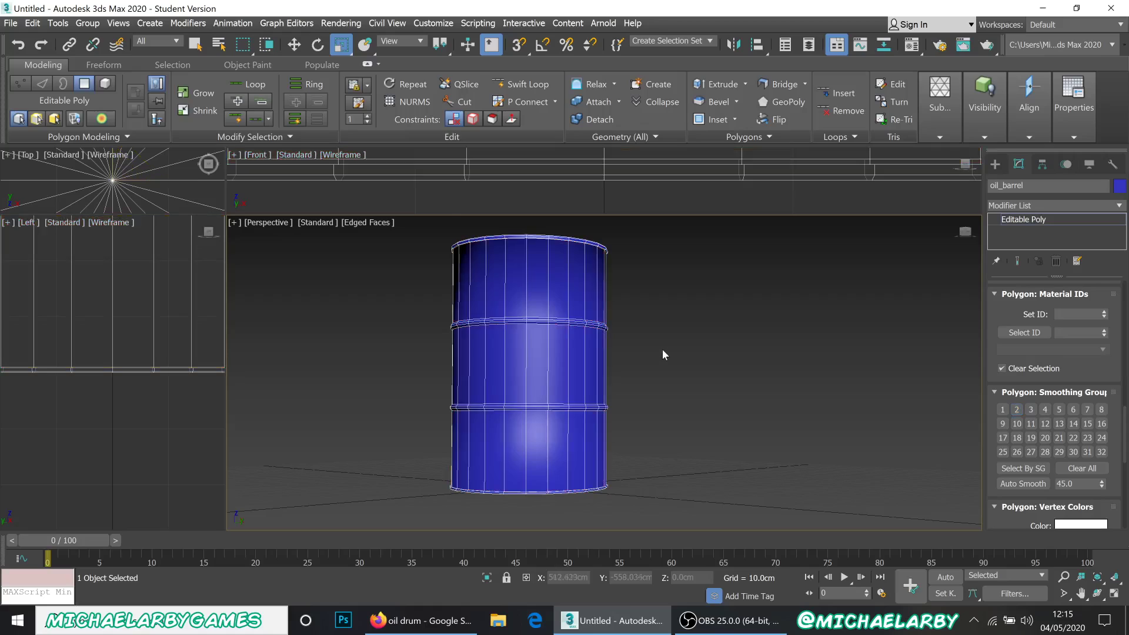
pyautogui.rightClick(658, 345)
pyautogui.click(643, 328)
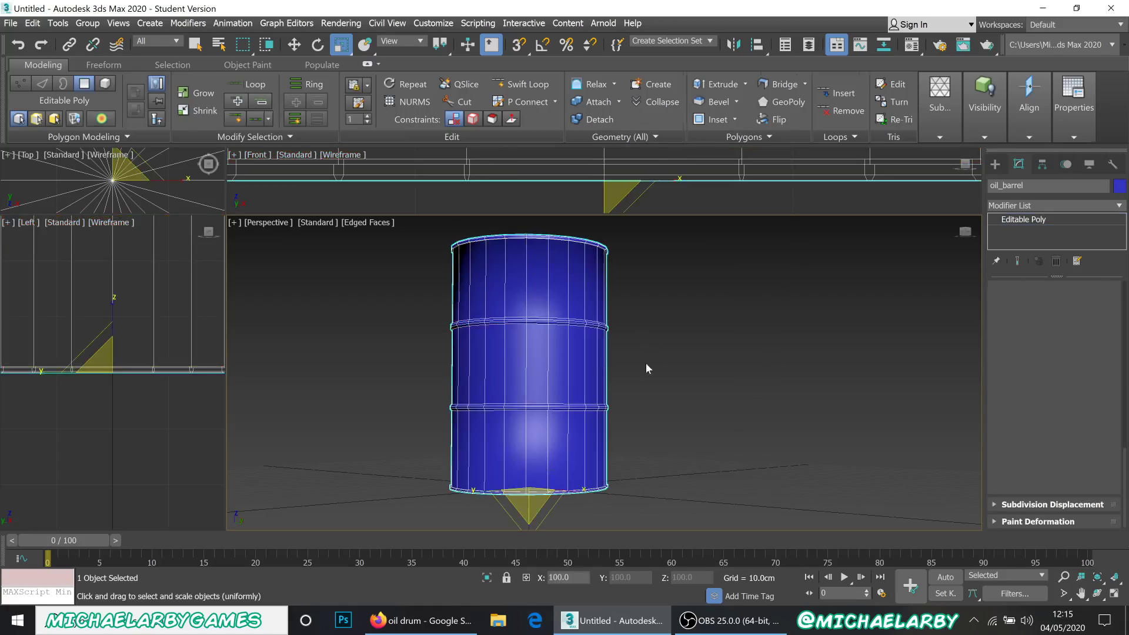
pyautogui.click(645, 362)
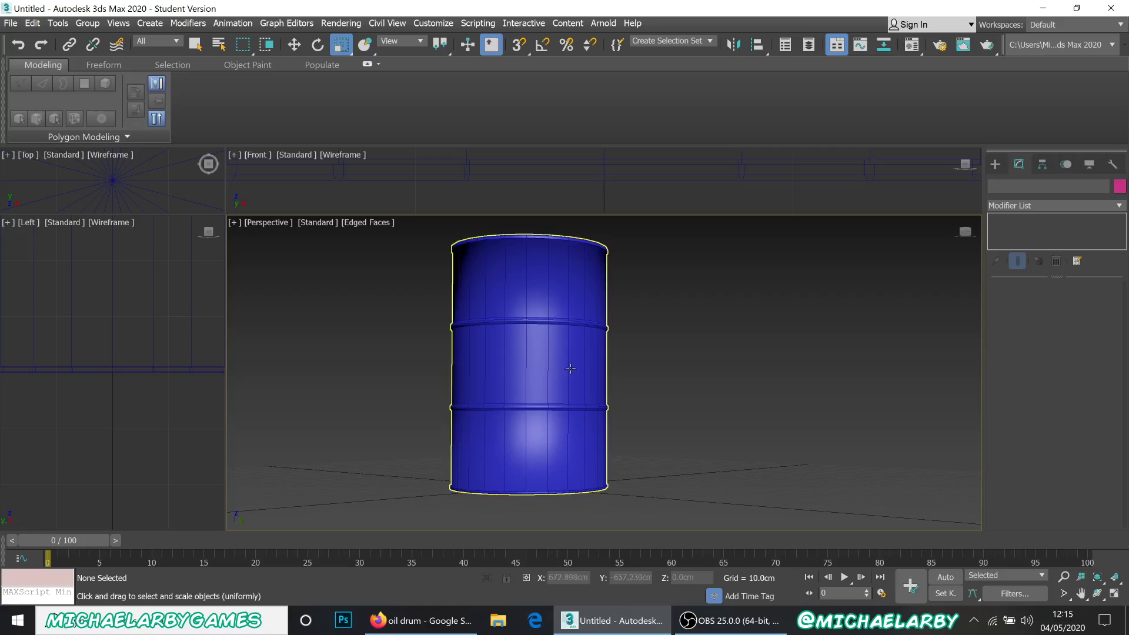
# - Hide the edge display and examine the smoothed shading around the barrel's ridges and the underside of its top rim
pyautogui.press('F4')
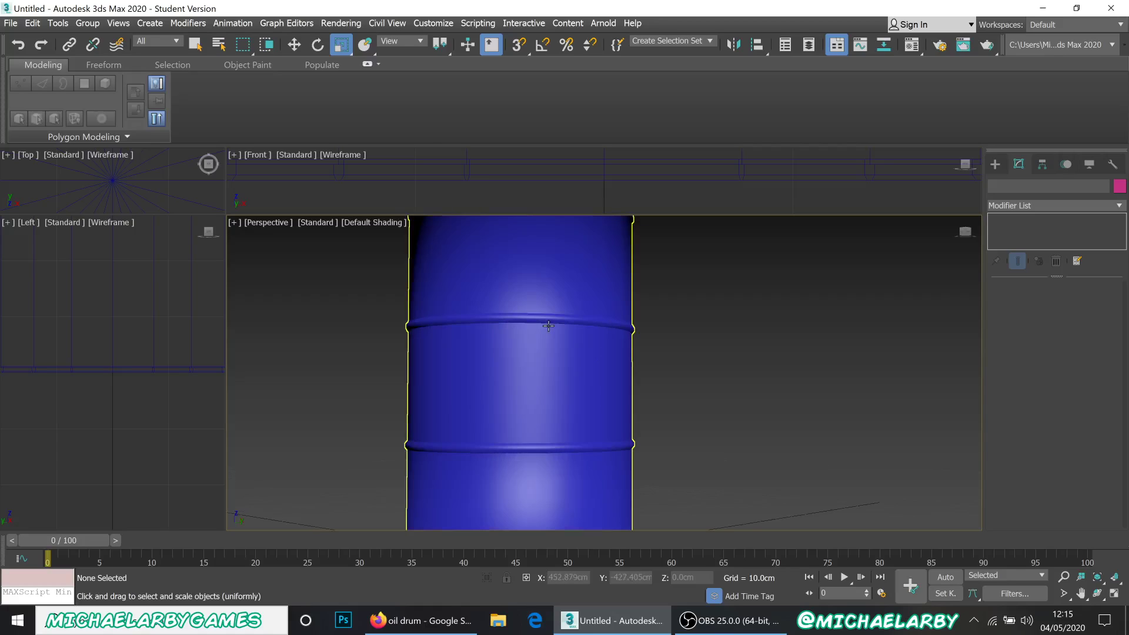
pyautogui.scroll(3, 544, 323)
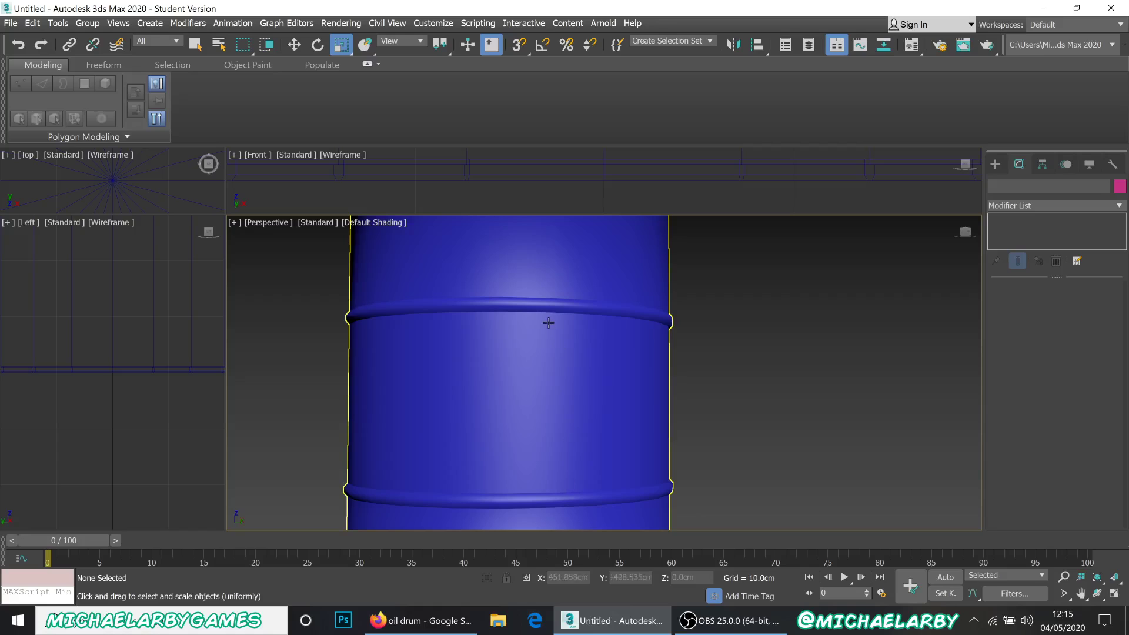
pyautogui.scroll(-3, 548, 323)
pyautogui.moveTo(556, 308)
pyautogui.keyDown('alt'); pyautogui.mouseDown(button='middle')
pyautogui.moveTo(526, 327)
pyautogui.moveTo(538, 247)
pyautogui.moveTo(556, 319)
pyautogui.mouseUp(button='middle'); pyautogui.keyUp('alt')
pyautogui.scroll(-3, 547, 300)
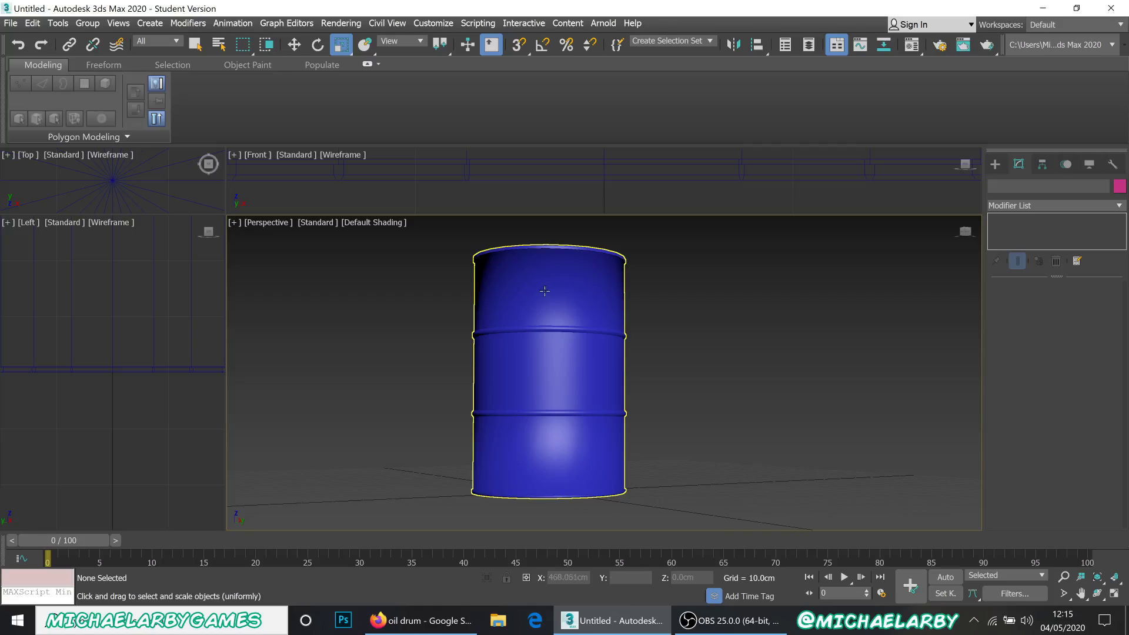
pyautogui.scroll(3, 553, 223)
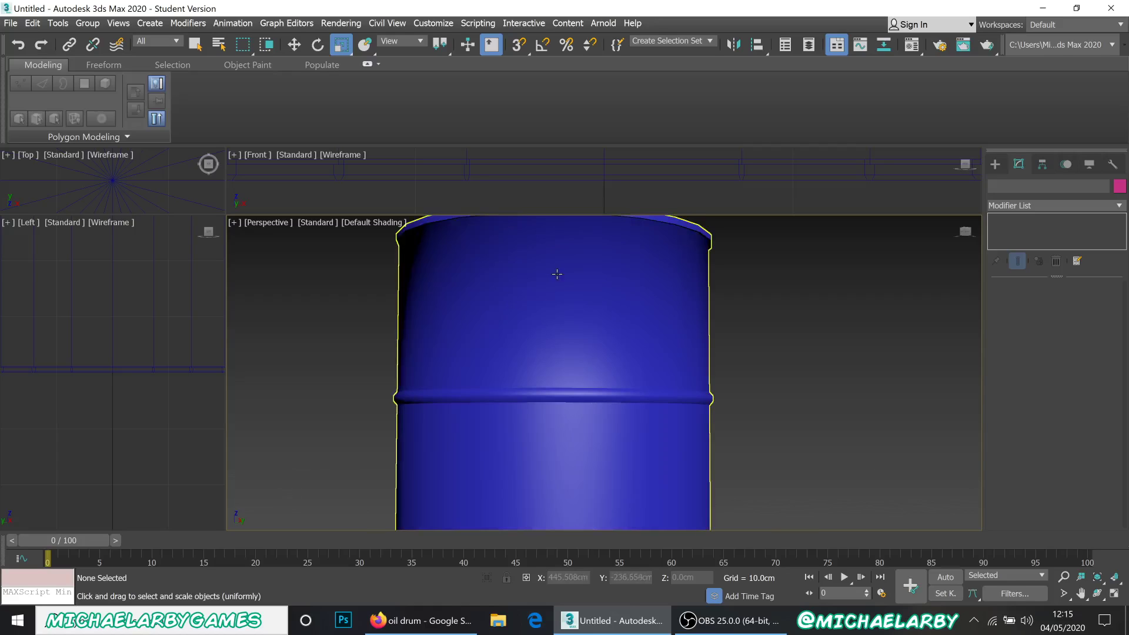
pyautogui.moveTo(558, 204); pyautogui.dragTo(644, 429, button='middle')
pyautogui.scroll(3, 592, 335)
pyautogui.scroll(5, 594, 353)
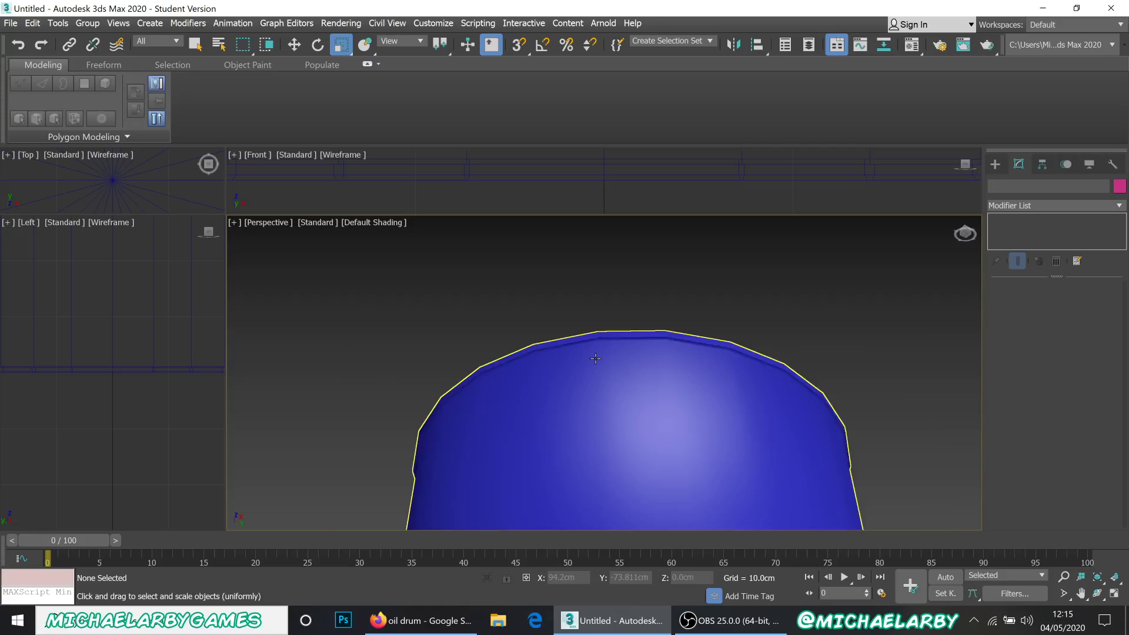
pyautogui.scroll(-2, 604, 321)
# - Turn the edge display on and select the full ring of narrow polygons beneath the barrel's top rim in polygon mode
pyautogui.click(643, 298)
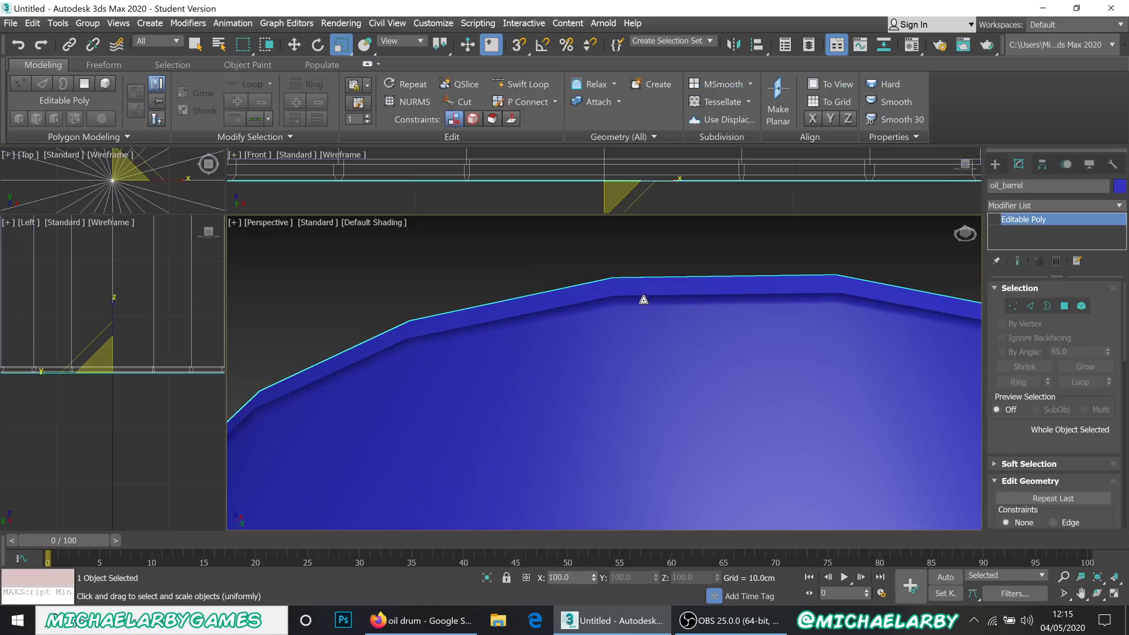
pyautogui.press('F4')
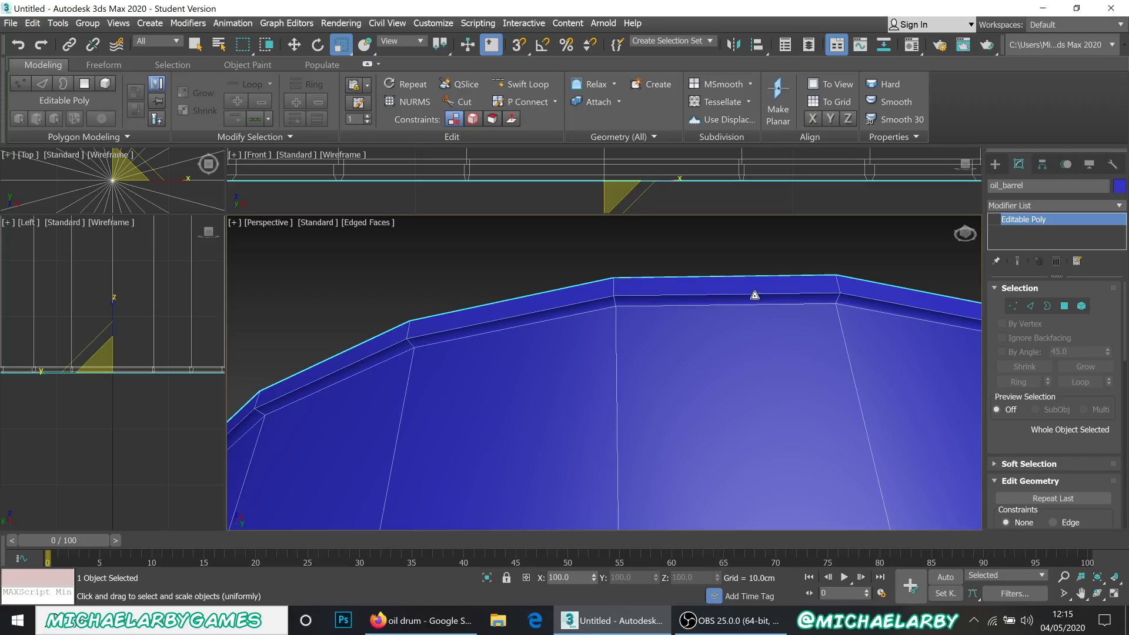
pyautogui.click(1063, 305)
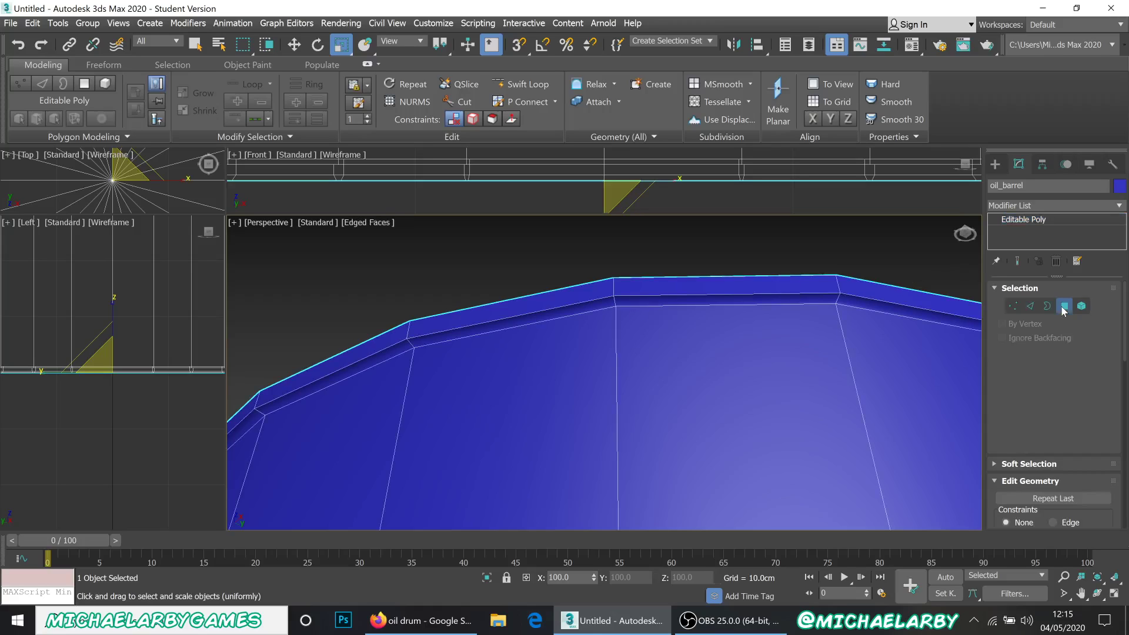
pyautogui.click(744, 301)
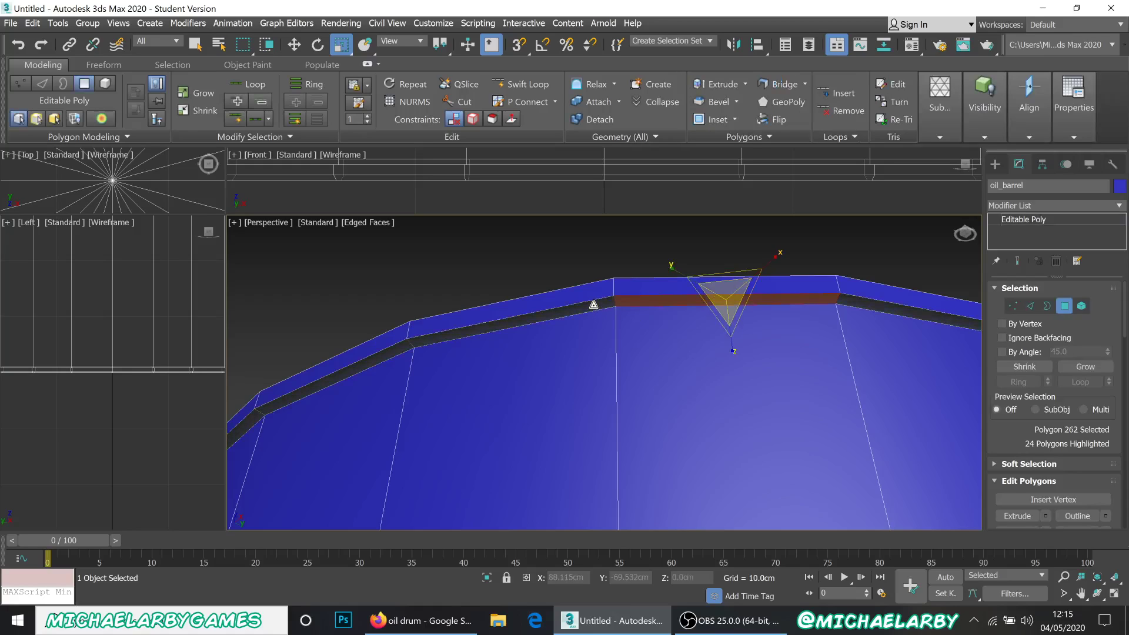
pyautogui.keyDown('shift'); pyautogui.click(592, 309); pyautogui.keyUp('shift')
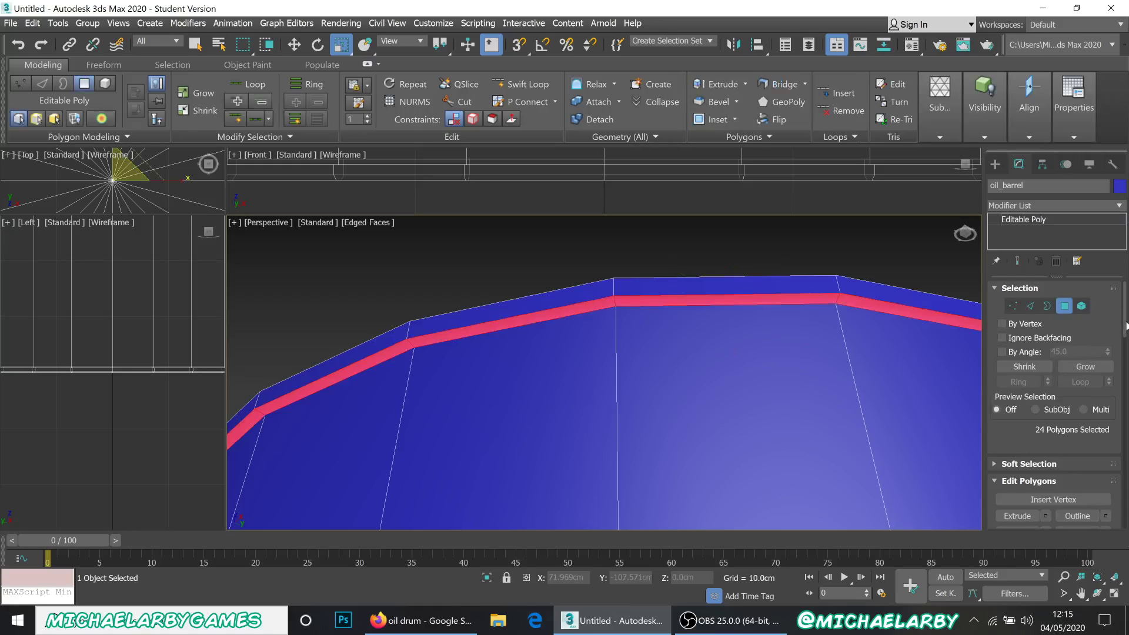
# - Move the narrow ring beneath the top rim from smoothing group 2 to smoothing group 23 and clear the selection
pyautogui.moveTo(1125, 309); pyautogui.dragTo(1124, 467)
pyautogui.scroll(5, 1088, 454)
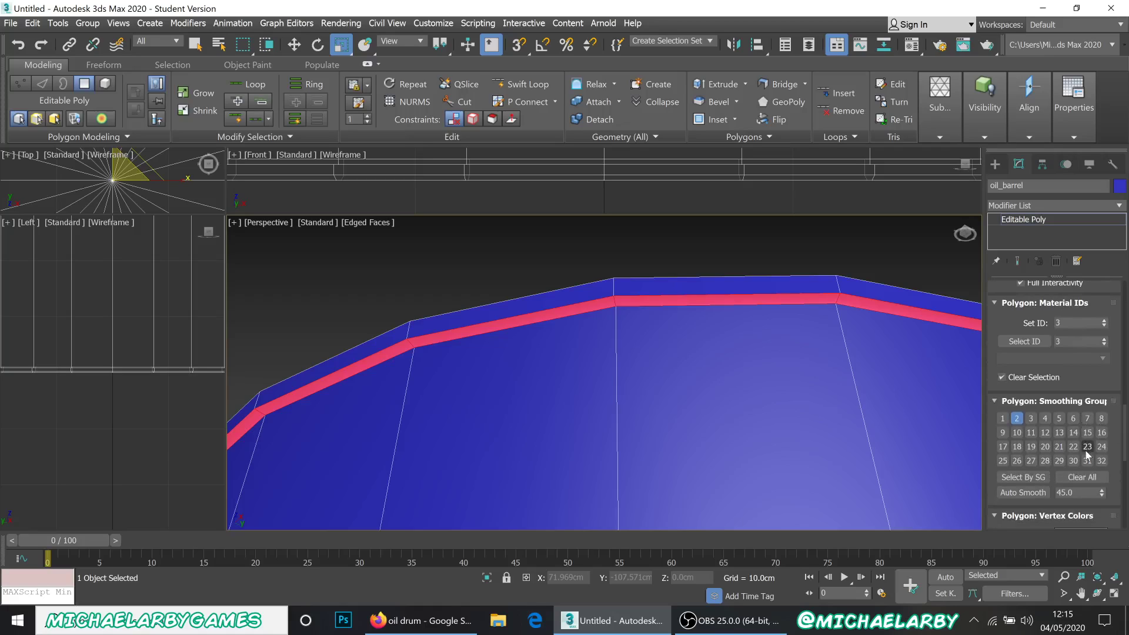
pyautogui.click(1016, 419)
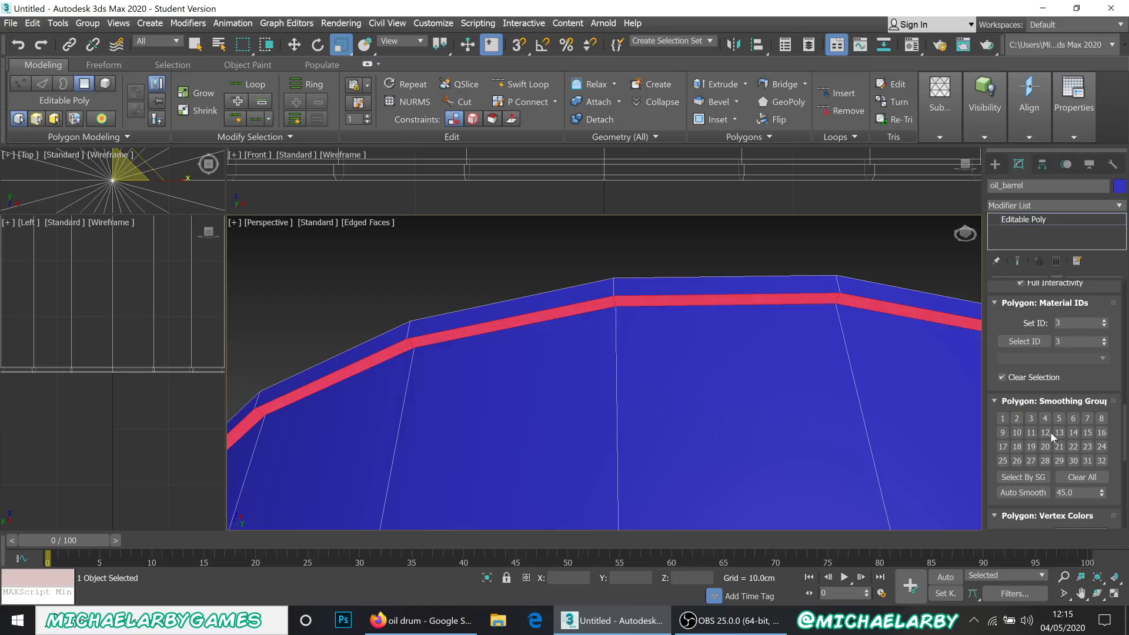
pyautogui.click(1087, 448)
pyautogui.scroll(-3, 664, 315)
pyautogui.click(661, 318)
# - Compare the smoothing groups of a lower wall polygon and the narrow polygon between it and the bottom rim
pyautogui.scroll(-5, 643, 360)
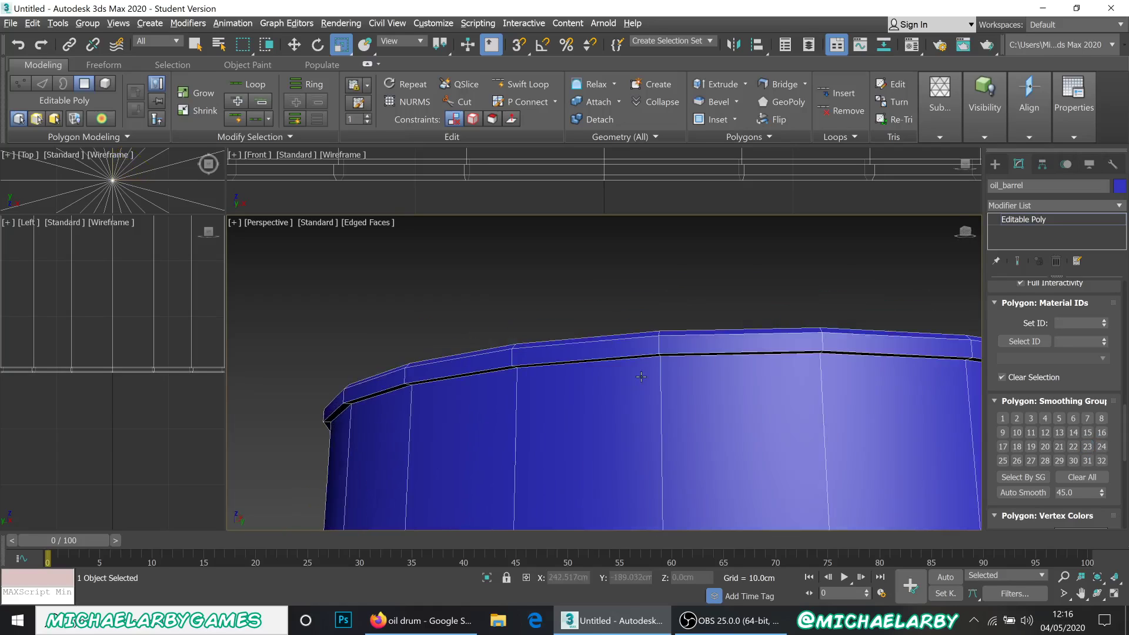
pyautogui.keyDown('alt'); pyautogui.moveTo(599, 378); pyautogui.dragTo(546, 330, button='middle'); pyautogui.keyUp('alt')
pyautogui.moveTo(547, 398); pyautogui.dragTo(550, 284, button='middle')
pyautogui.scroll(6, 554, 448)
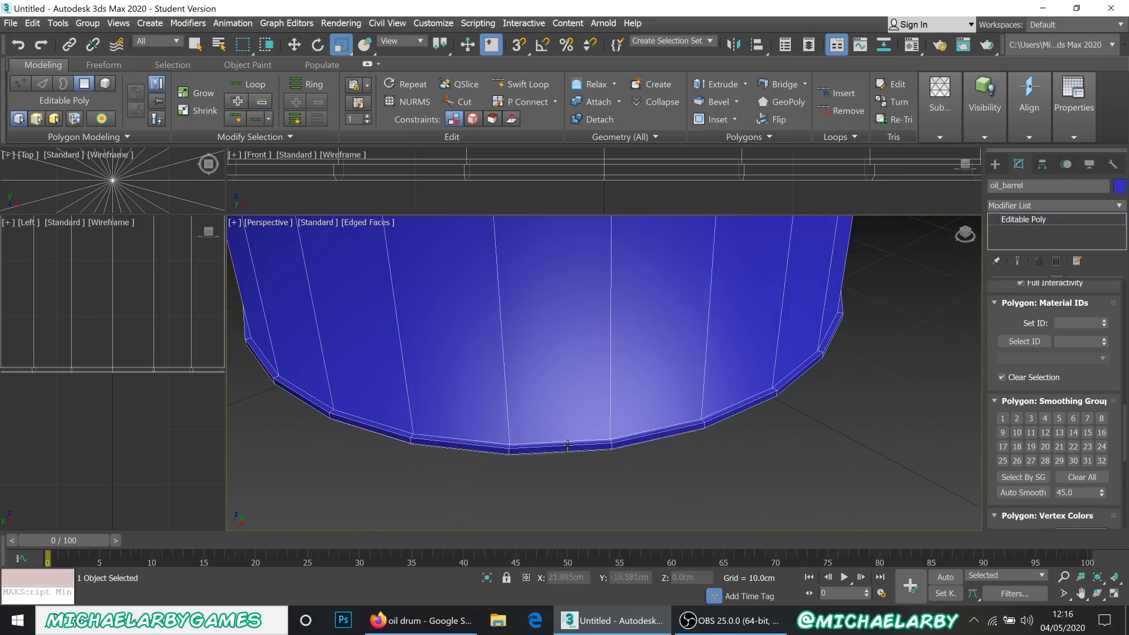
pyautogui.click(687, 431)
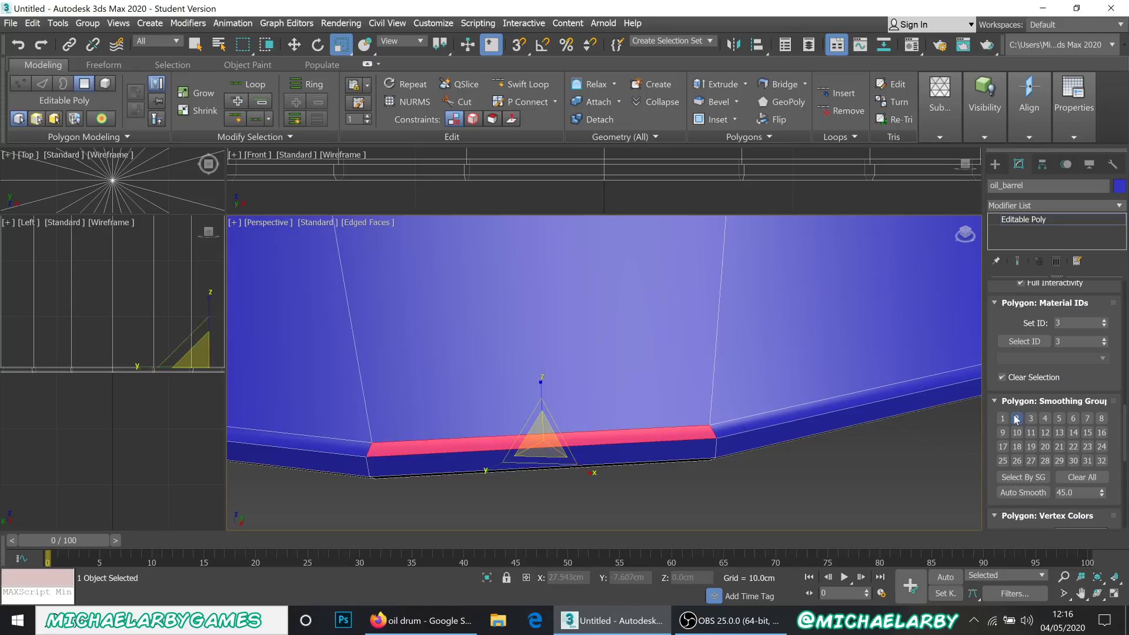
pyautogui.click(595, 320)
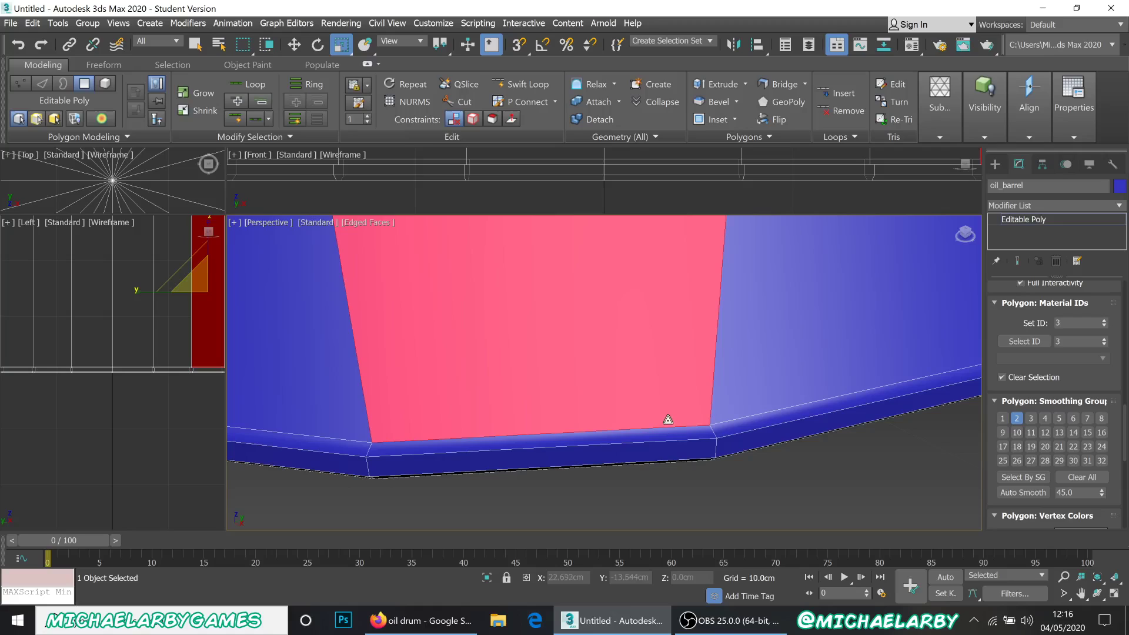
pyautogui.click(663, 431)
pyautogui.click(662, 420)
pyautogui.click(661, 429)
pyautogui.click(659, 421)
pyautogui.click(660, 429)
pyautogui.click(659, 421)
# - Select the full ring of narrow polygons above the bottom rim, move it from smoothing group 2 to 23, and clear the selection
pyautogui.click(671, 427)
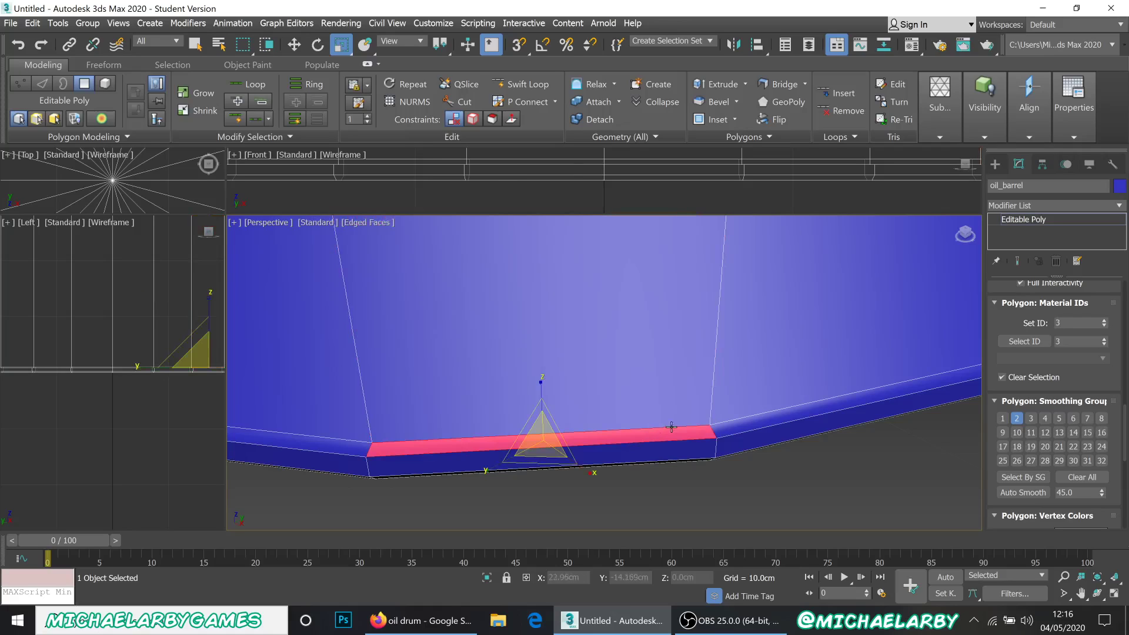
pyautogui.keyDown('shift'); pyautogui.click(729, 426); pyautogui.keyUp('shift')
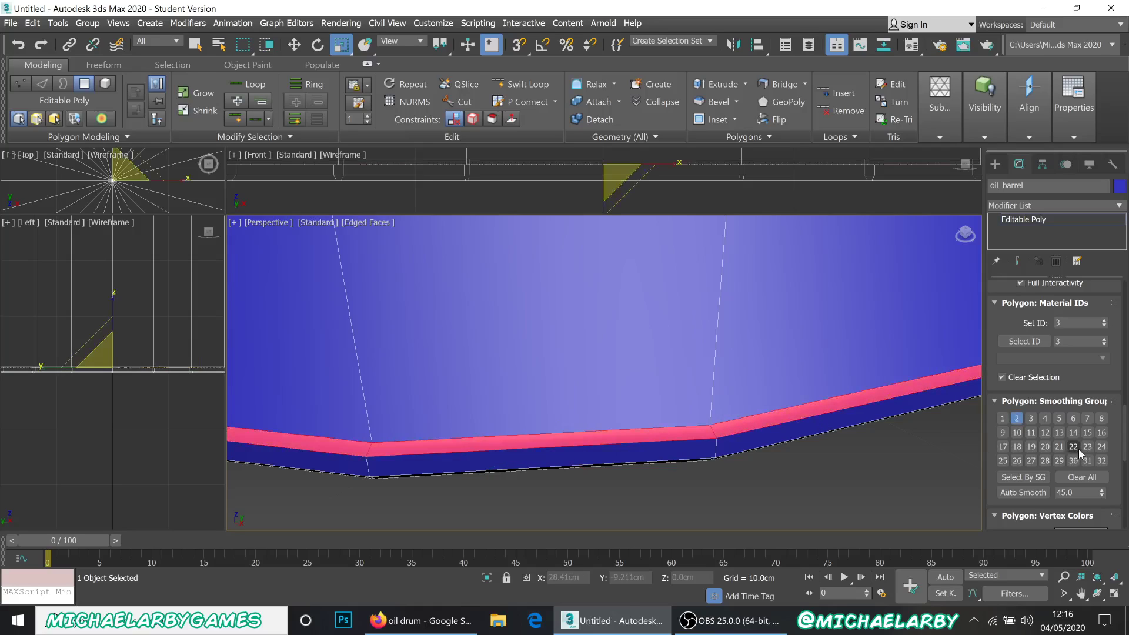
pyautogui.click(1016, 421)
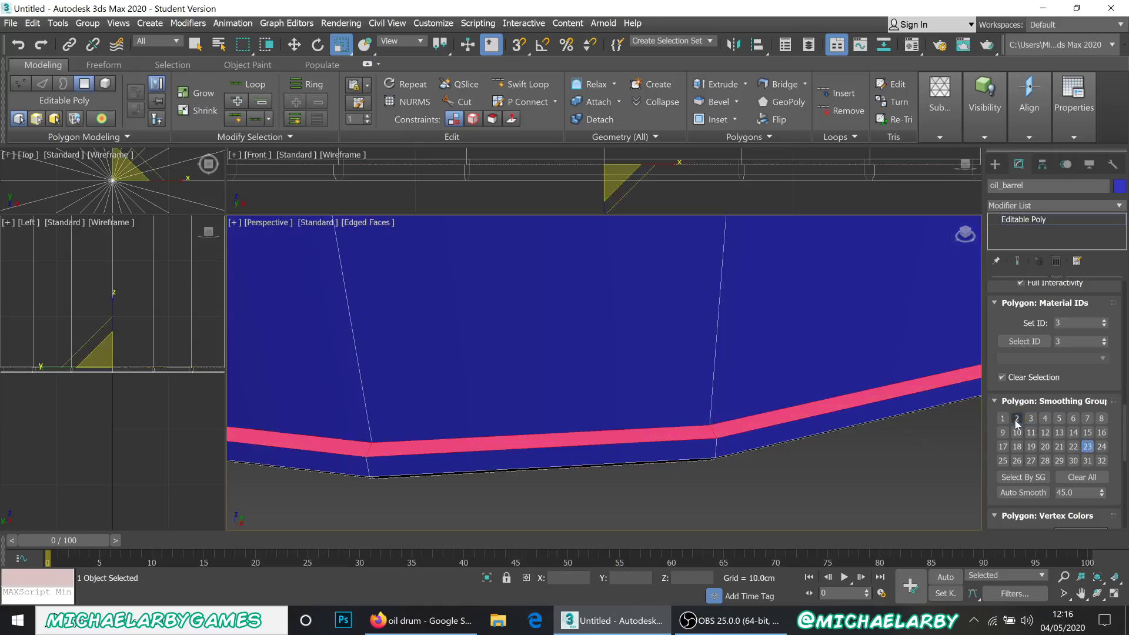
pyautogui.click(861, 463)
# - Examine the barrel's shading from the bottom rim past the ridges up to the lid
pyautogui.scroll(-8, 692, 419)
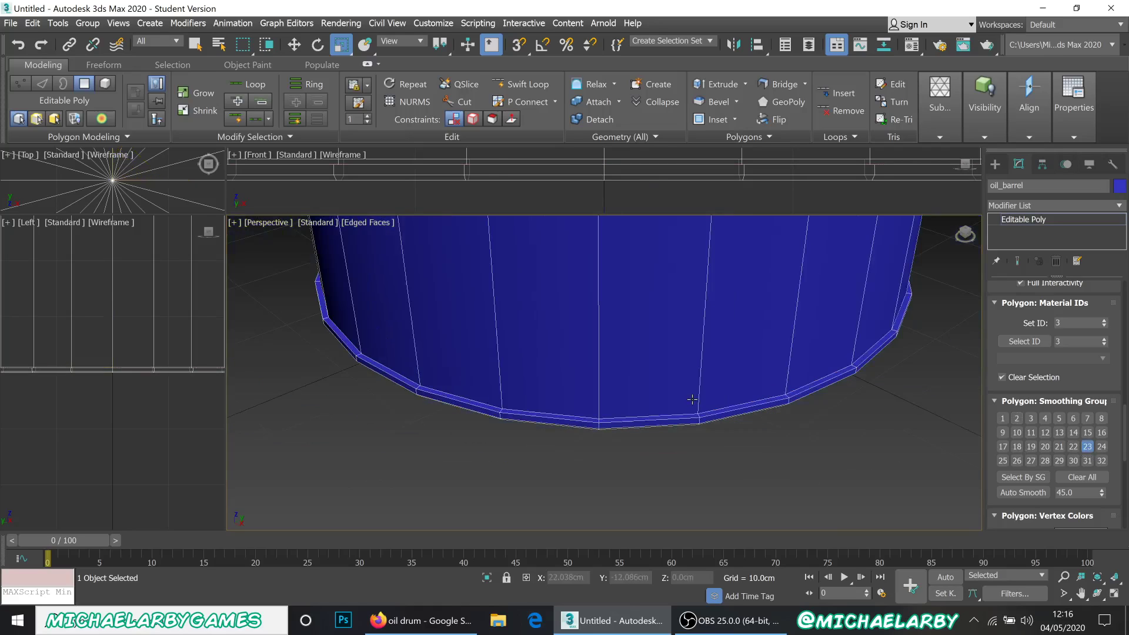
pyautogui.scroll(-6, 686, 404)
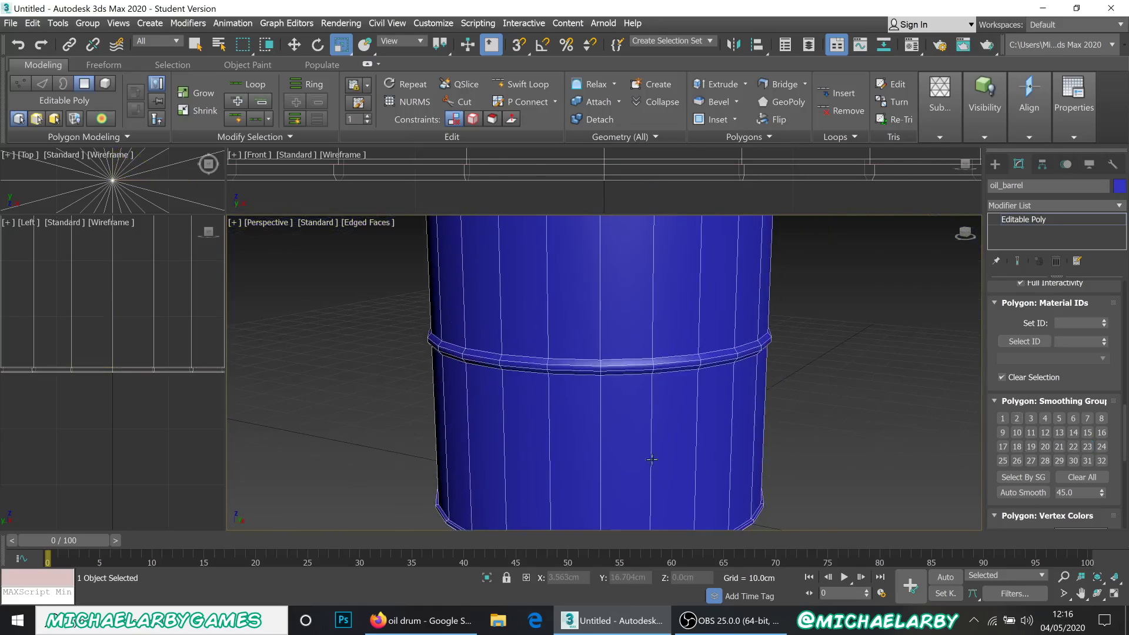
pyautogui.moveTo(634, 411); pyautogui.dragTo(627, 432, button='middle')
pyautogui.scroll(5, 627, 433)
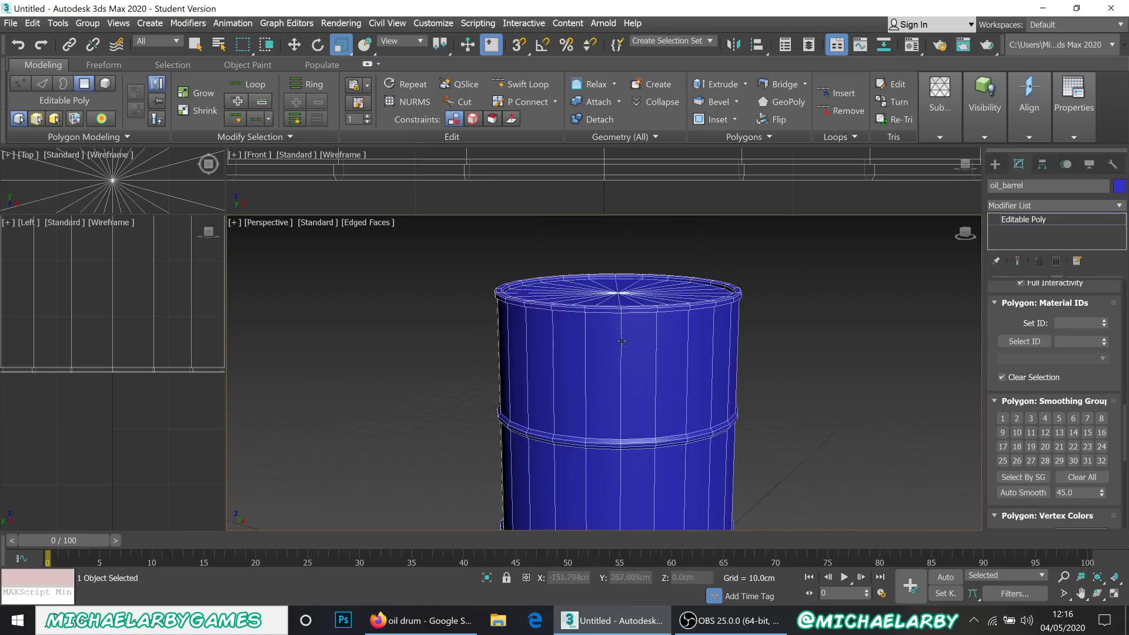
pyautogui.moveTo(632, 308); pyautogui.dragTo(638, 373, button='middle')
pyautogui.scroll(3, 645, 354)
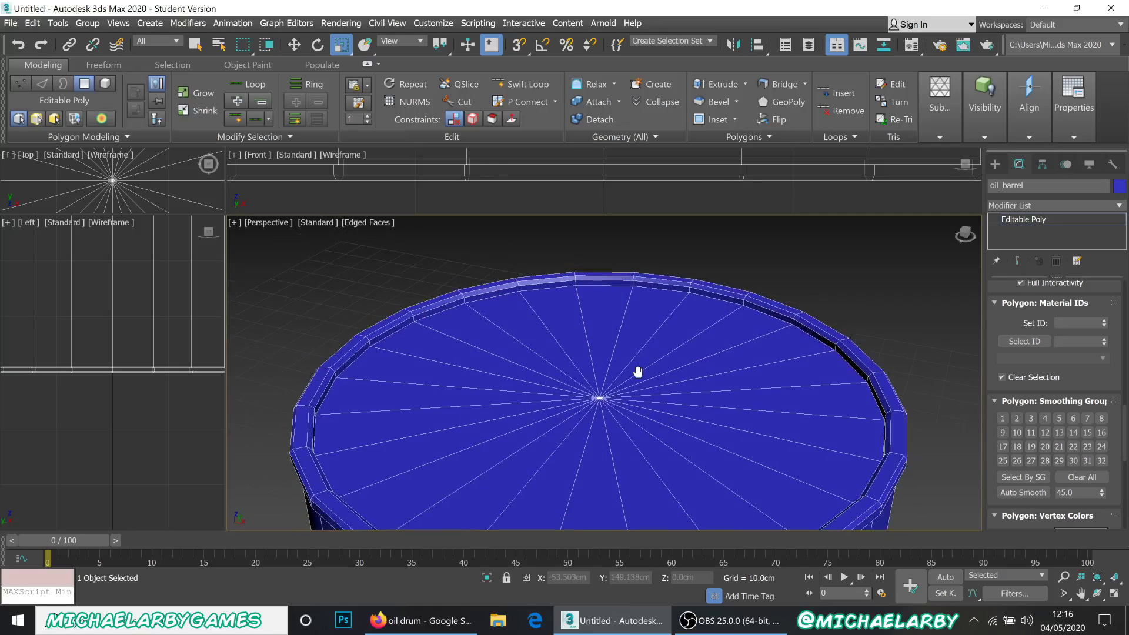
pyautogui.scroll(-2, 636, 370)
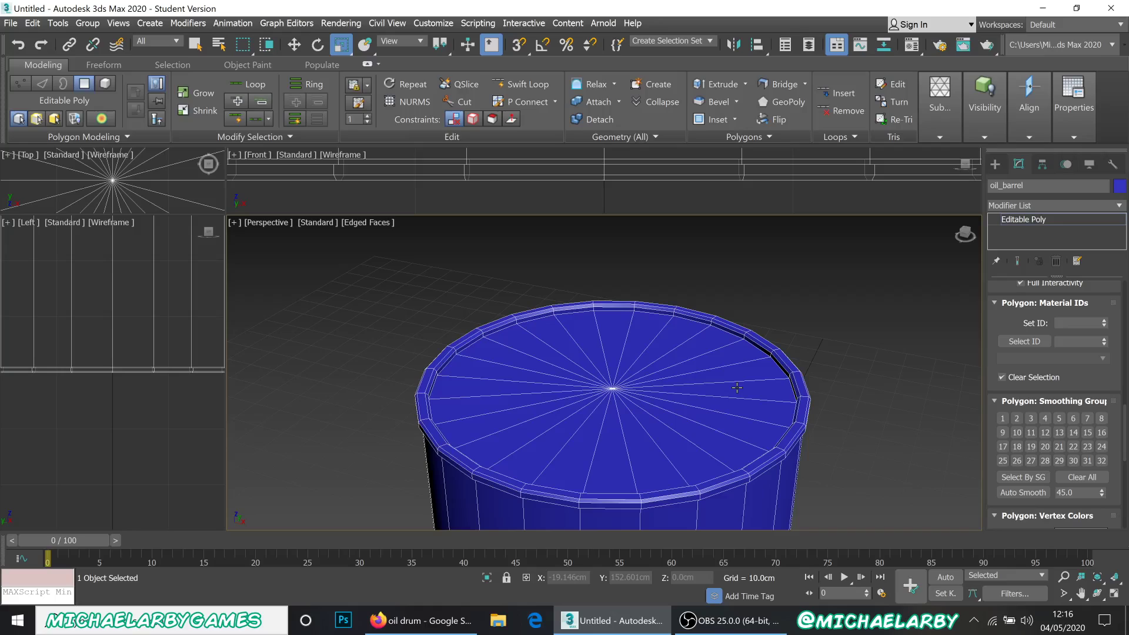
# - Create a small flat cylinder on the ground beside the barrel's base, about 1.85 cm in radius and 0.26 cm high
pyautogui.click(995, 164)
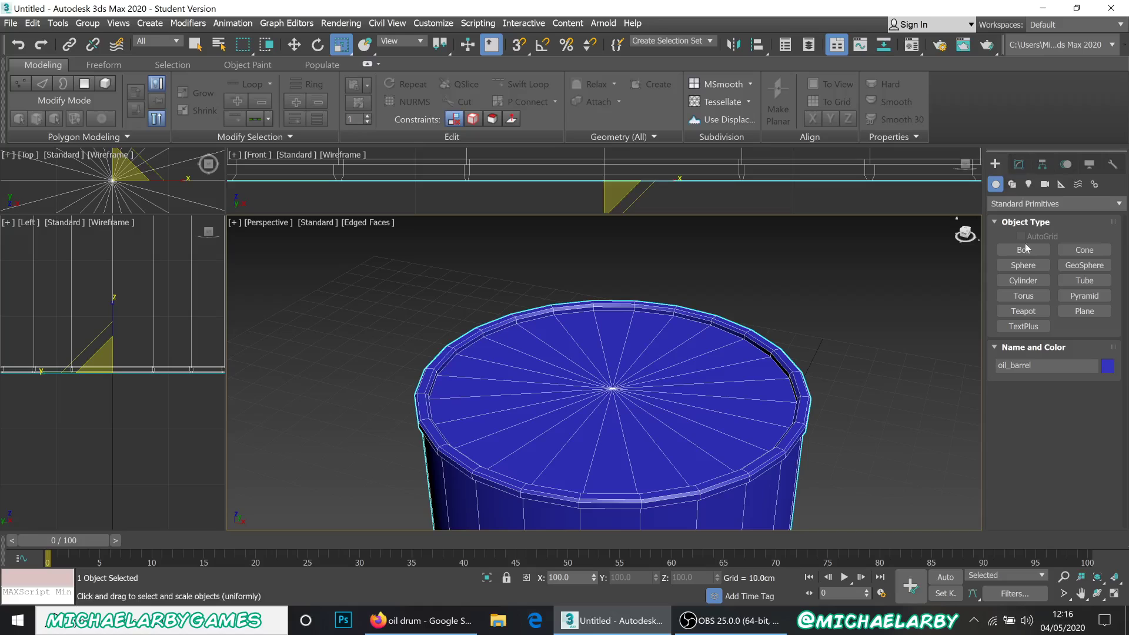
pyautogui.click(1023, 280)
pyautogui.scroll(1, 651, 389)
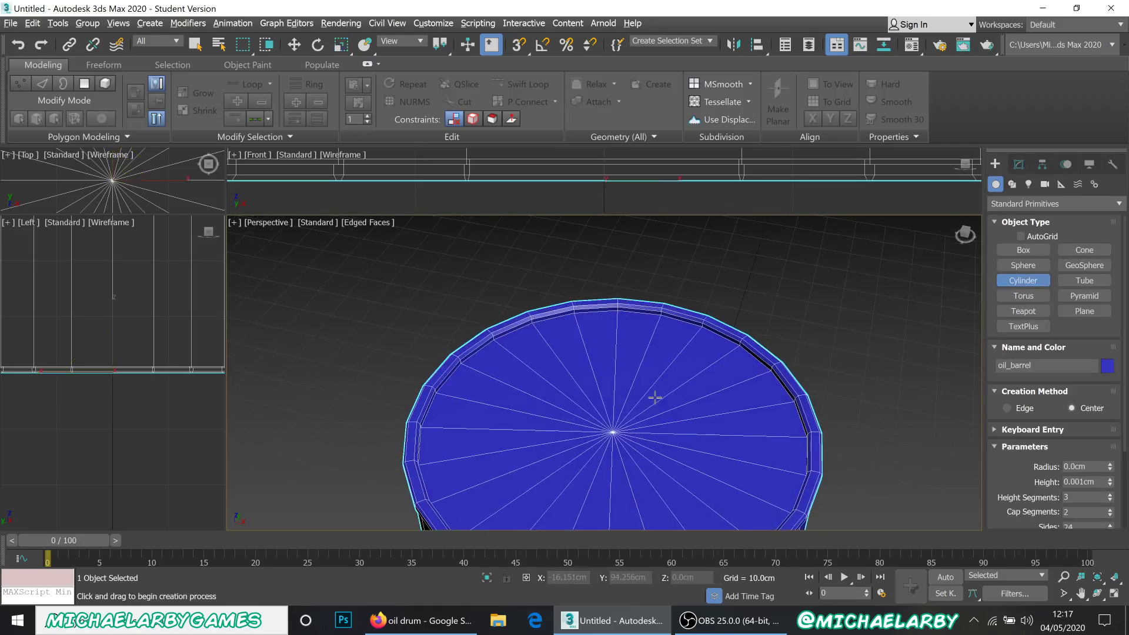
pyautogui.scroll(-3, 654, 264)
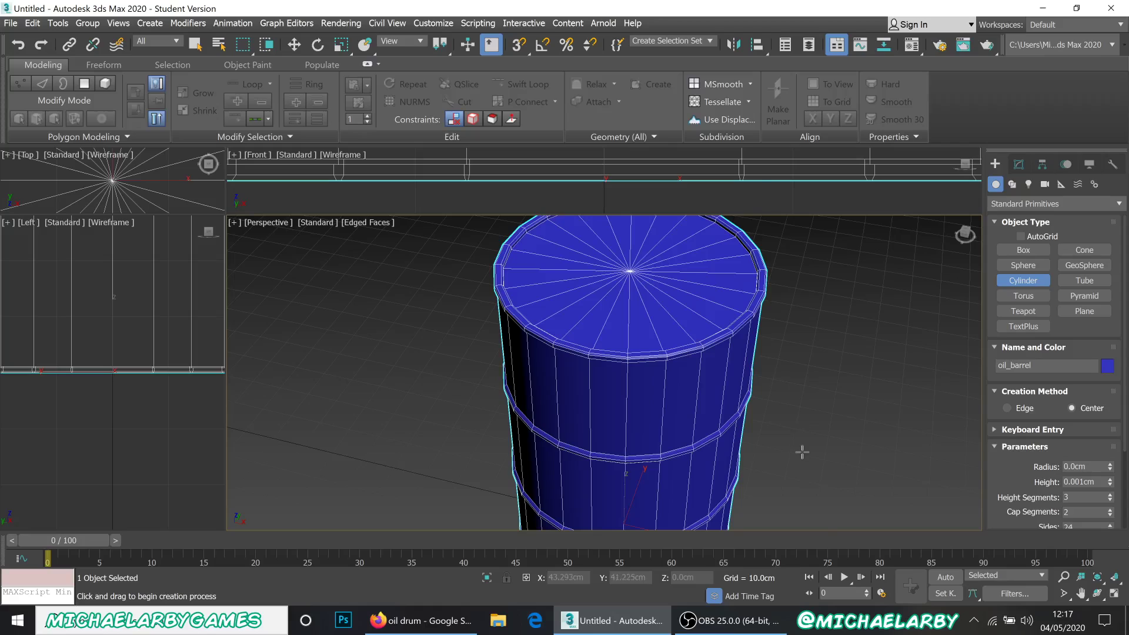
pyautogui.scroll(6, 802, 452)
pyautogui.click(643, 373)
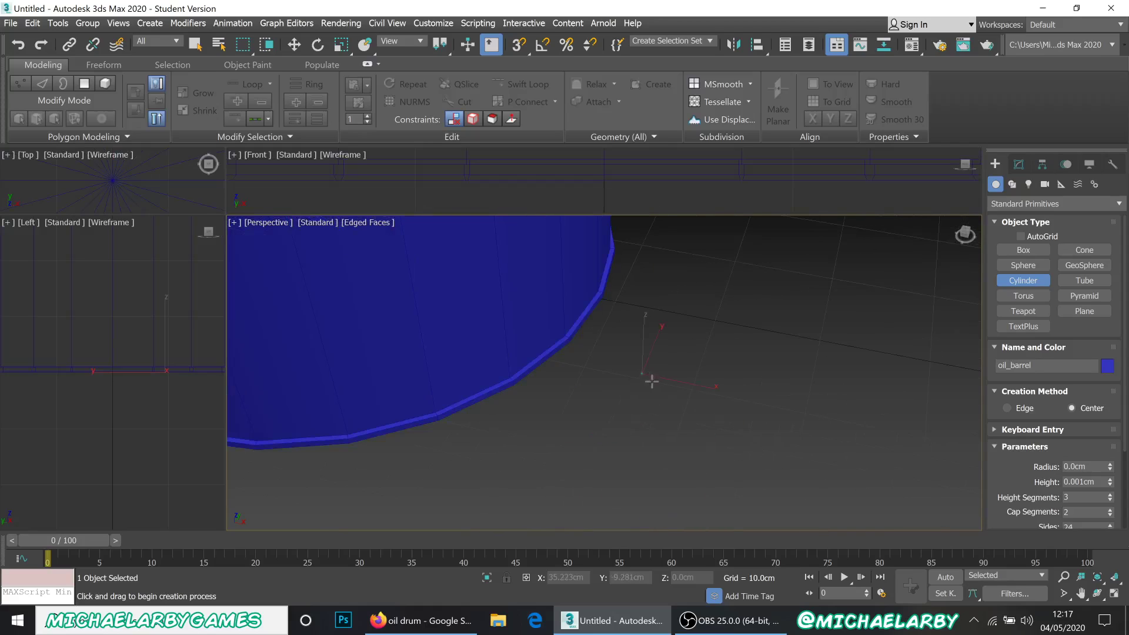
pyautogui.moveTo(642, 374); pyautogui.dragTo(656, 383)
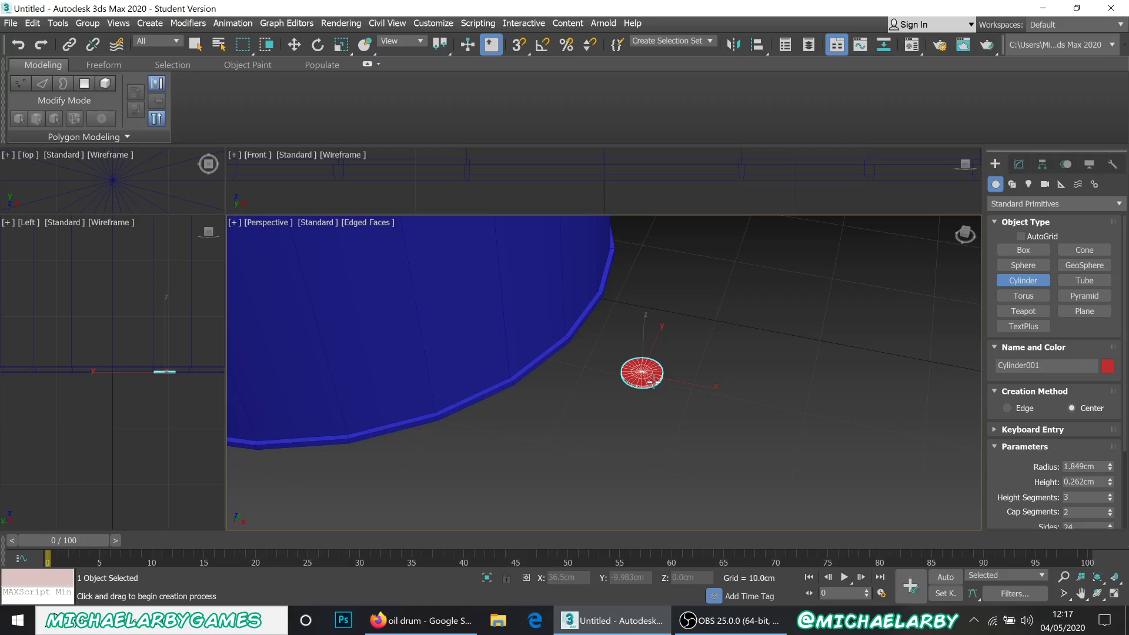
pyautogui.scroll(7, 634, 376)
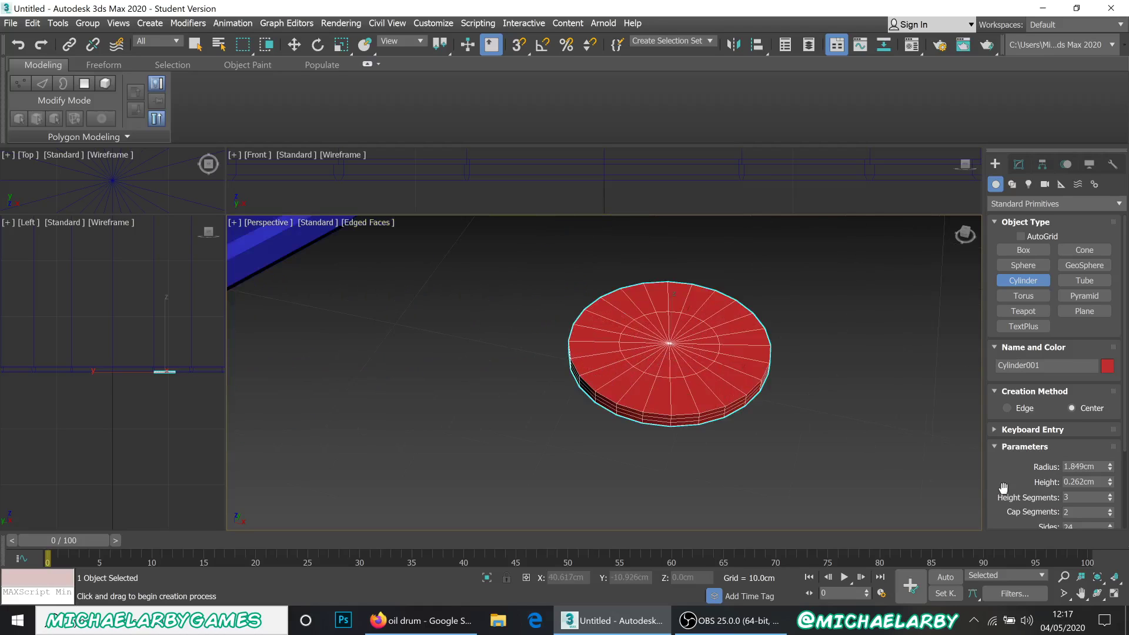
# - Set the new cylinder's height segments and cap segments to 1 each
pyautogui.click(1109, 500)
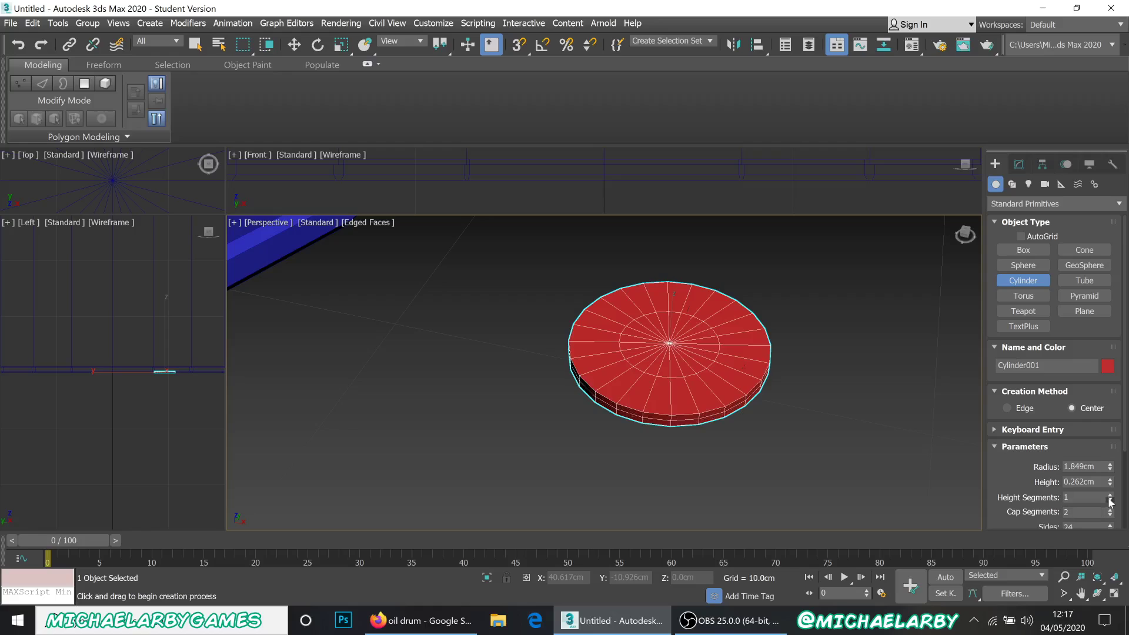
pyautogui.click(1109, 500)
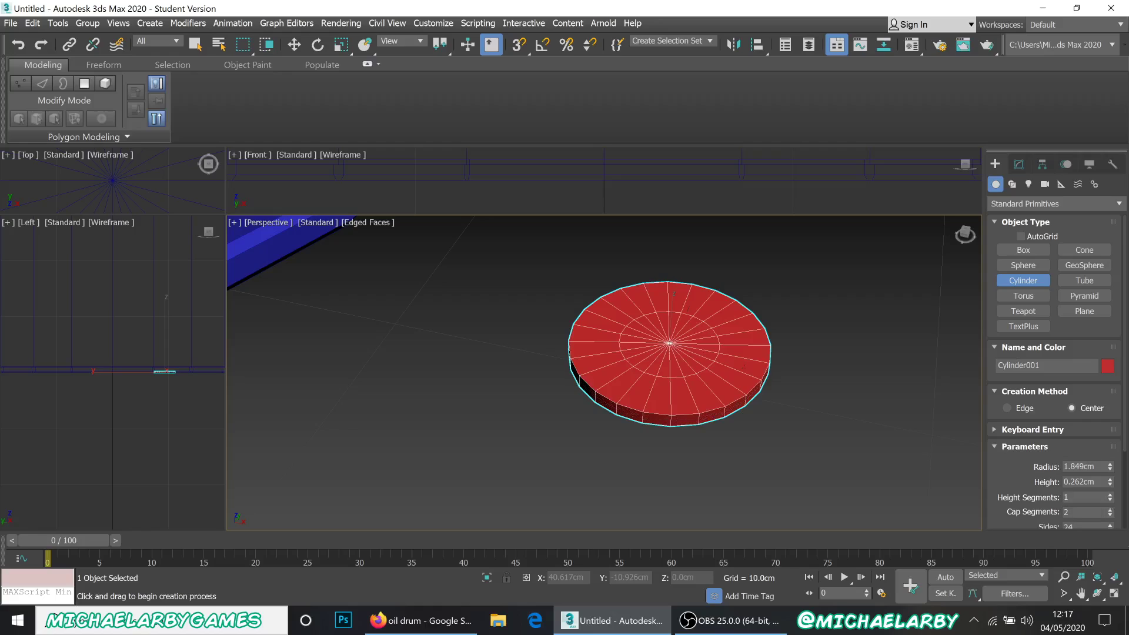
pyautogui.click(1109, 515)
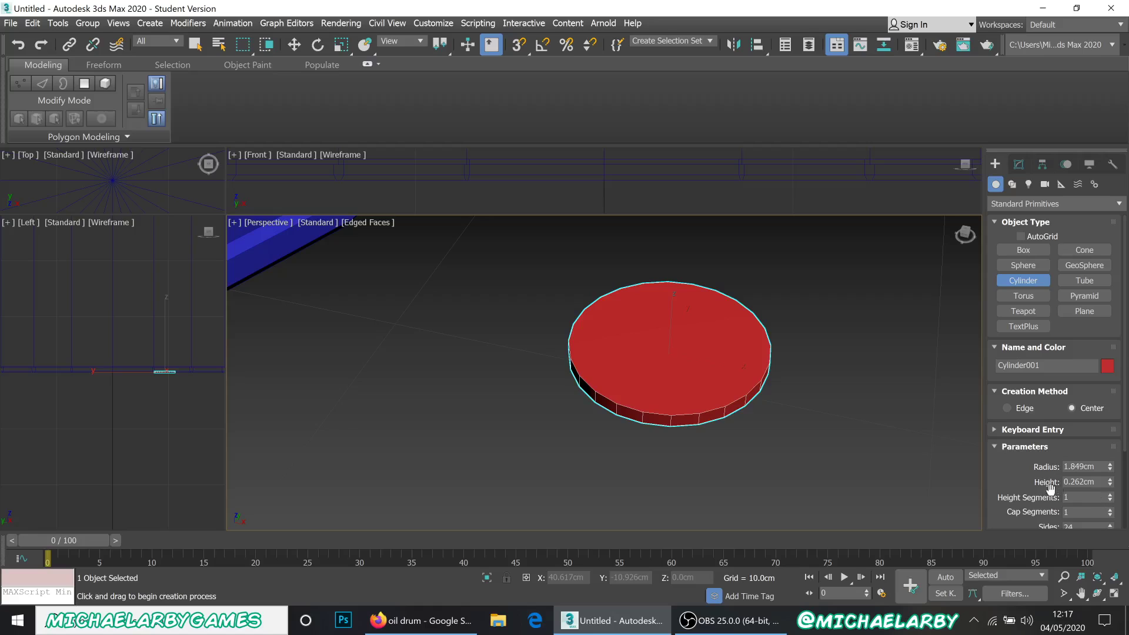
# - Shift the red cylinder along the ground beside the barrel and raise it above the lid to a Z of about 89.2 cm
pyautogui.scroll(-8, 817, 441)
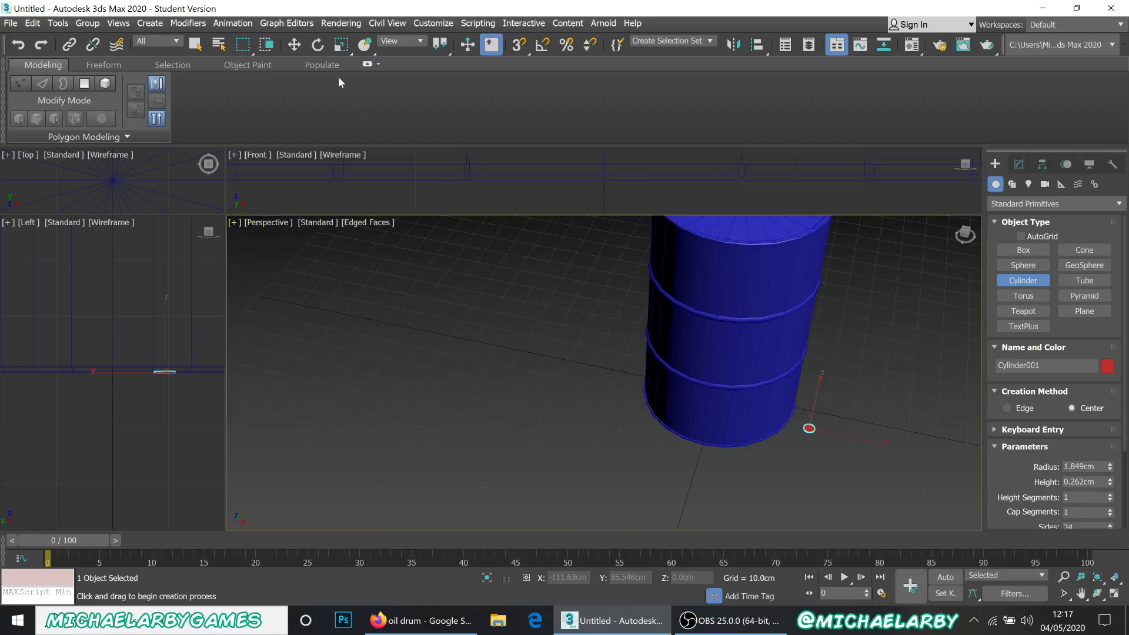
pyautogui.press('w')
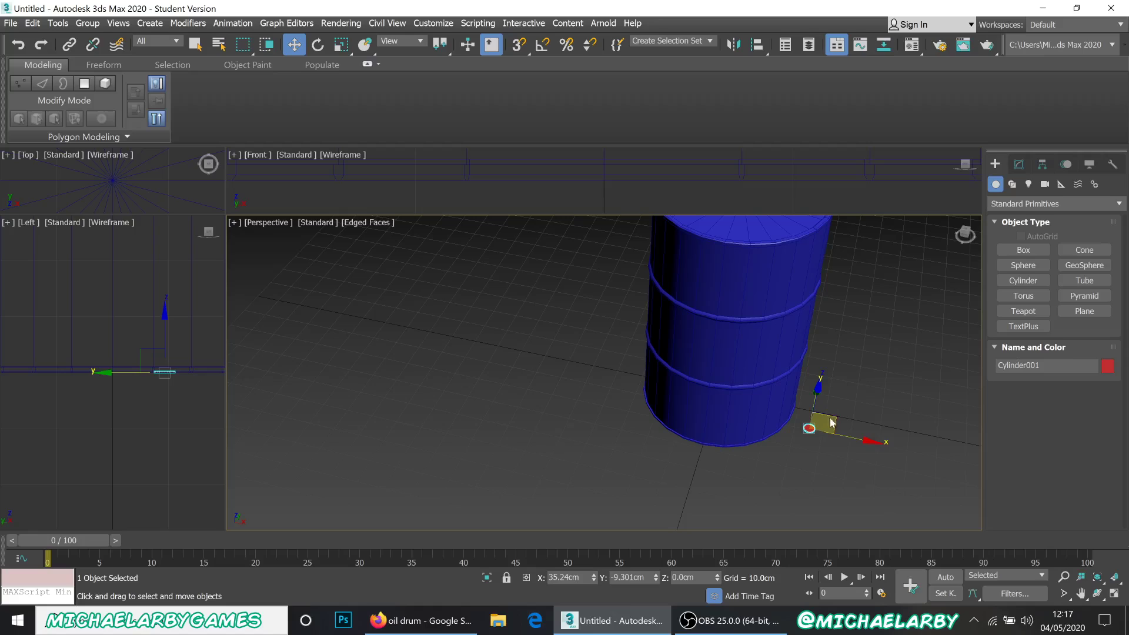
pyautogui.moveTo(831, 416); pyautogui.dragTo(683, 430)
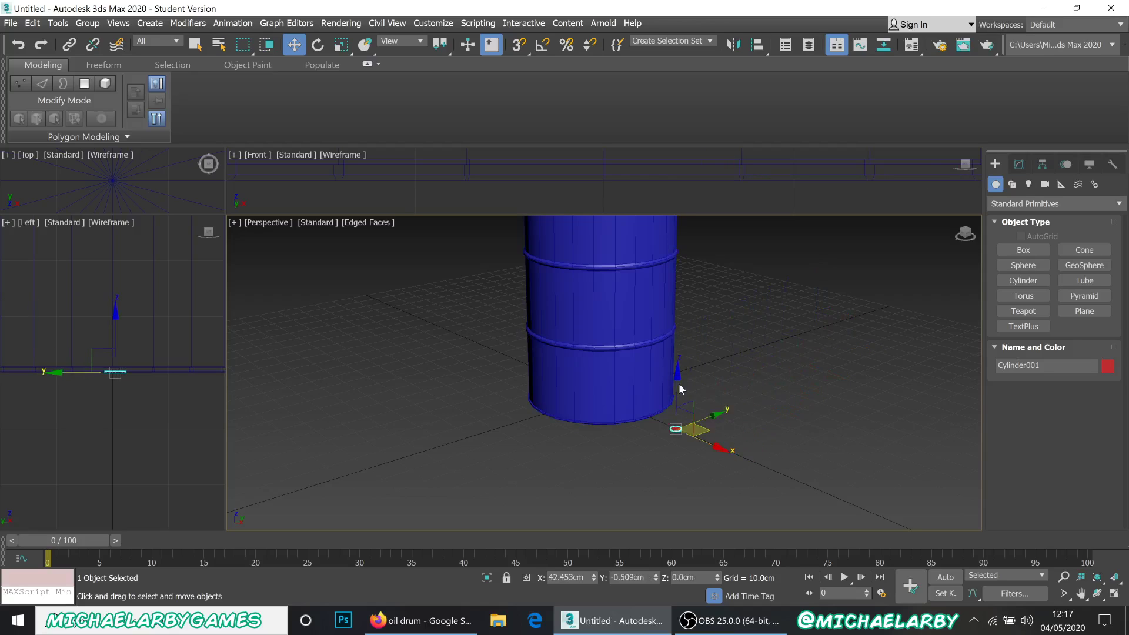
pyautogui.moveTo(676, 383); pyautogui.dragTo(672, 170)
pyautogui.keyDown('alt'); pyautogui.moveTo(671, 171); pyautogui.dragTo(773, 424, button='middle'); pyautogui.keyUp('alt')
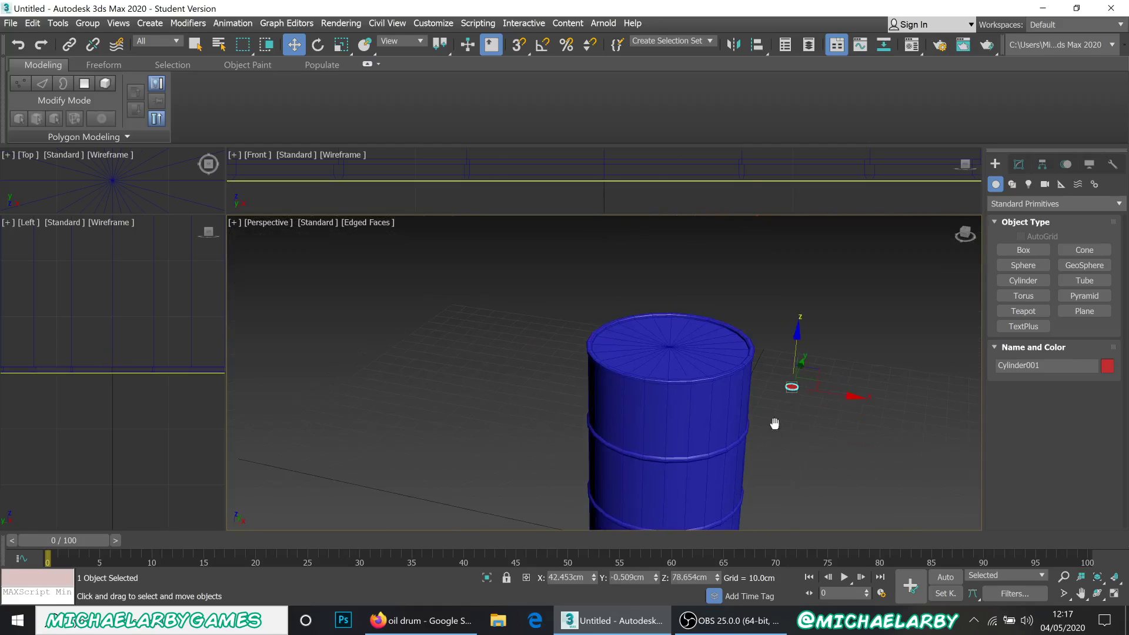
pyautogui.scroll(4, 803, 375)
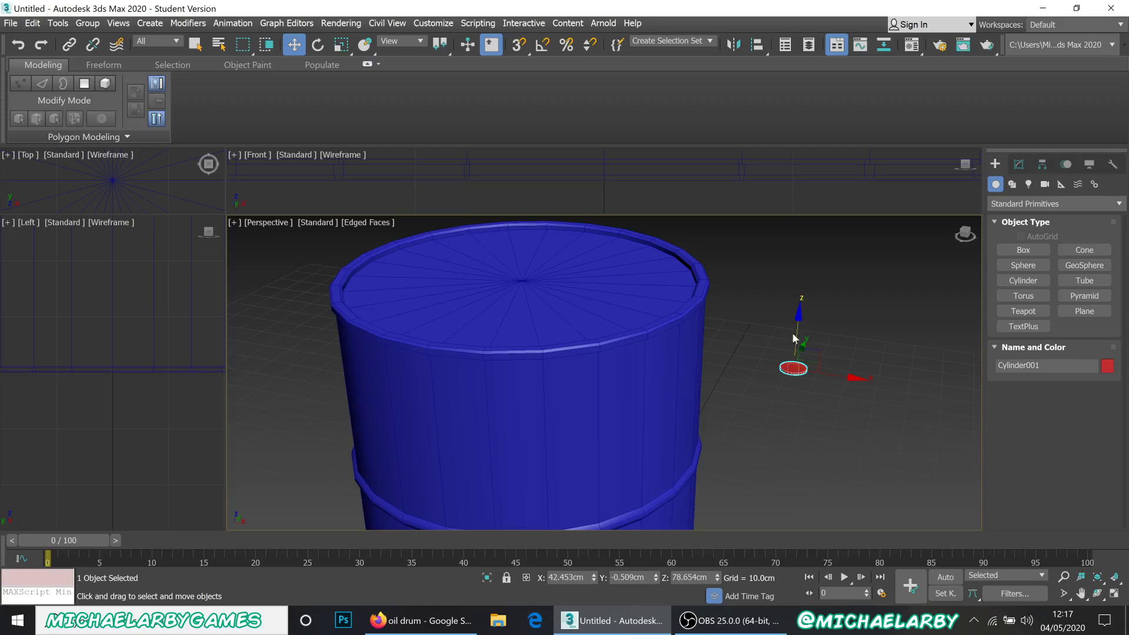
pyautogui.moveTo(792, 338); pyautogui.dragTo(795, 270)
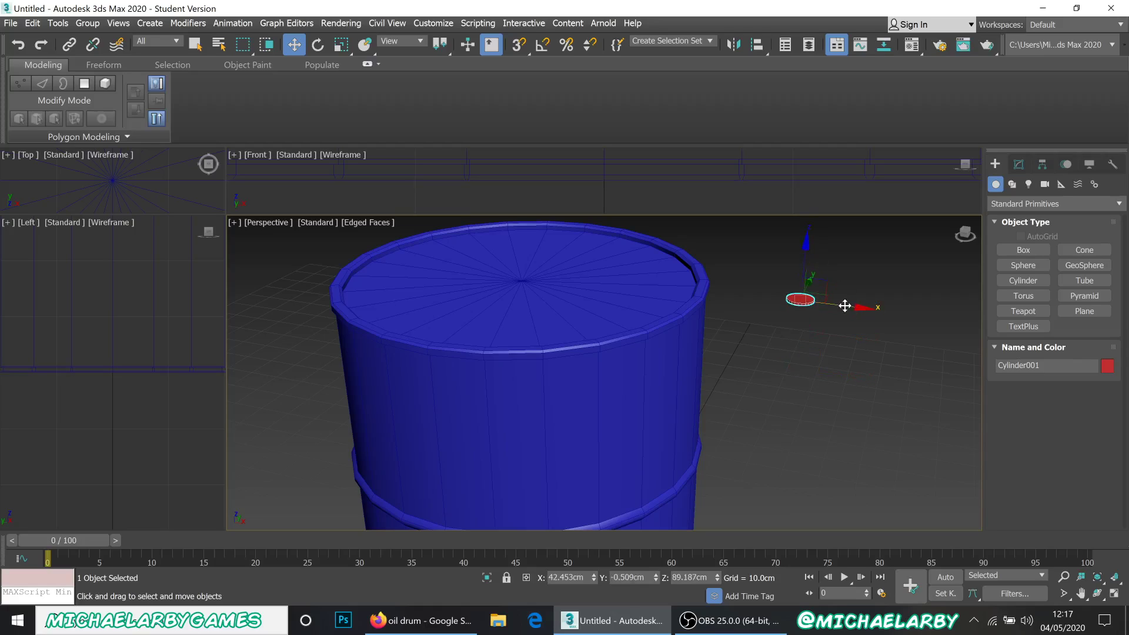
# - Place the cylinder on the lid near the inner rim, at about X 20.5 cm and Z 86.7 cm
pyautogui.moveTo(845, 305); pyautogui.dragTo(577, 253)
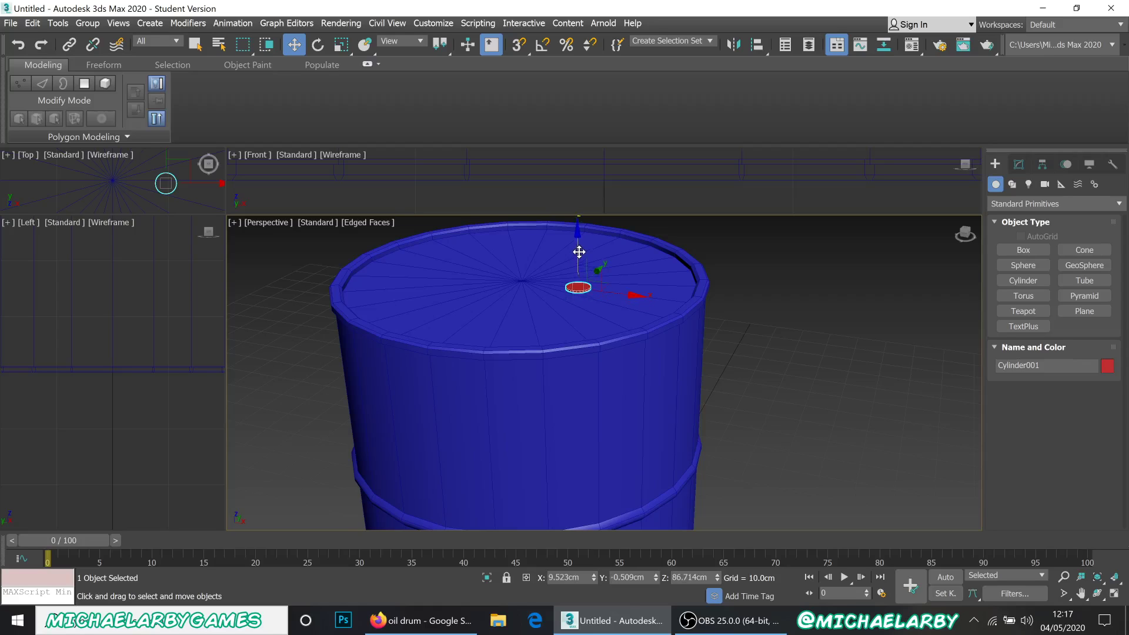
pyautogui.scroll(5, 566, 257)
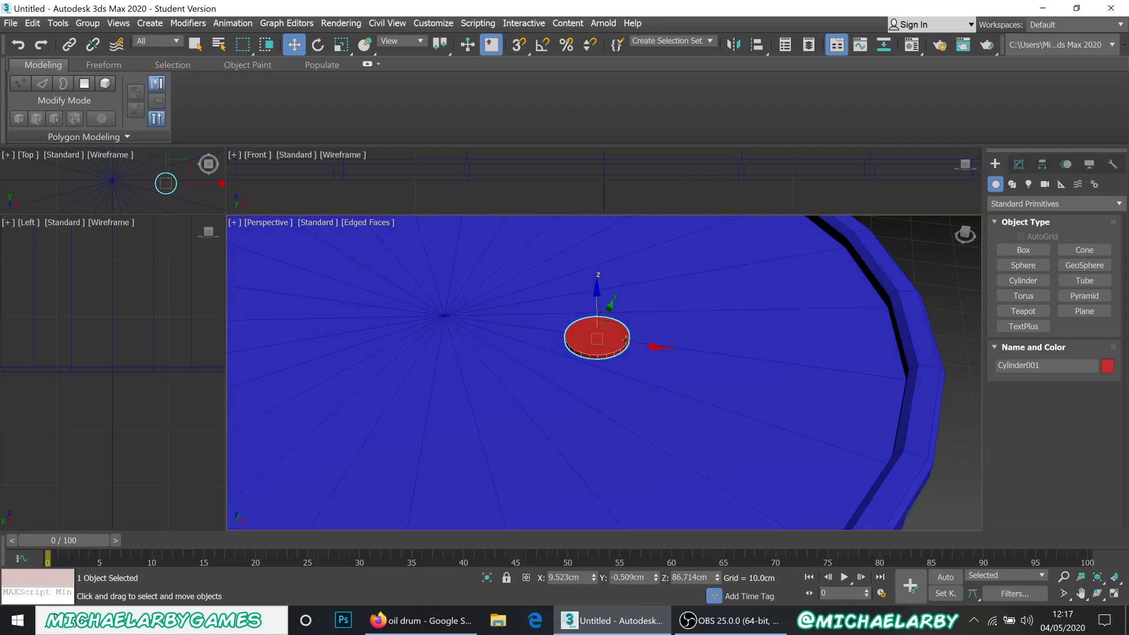
pyautogui.scroll(-2, 642, 352)
pyautogui.scroll(4, 652, 361)
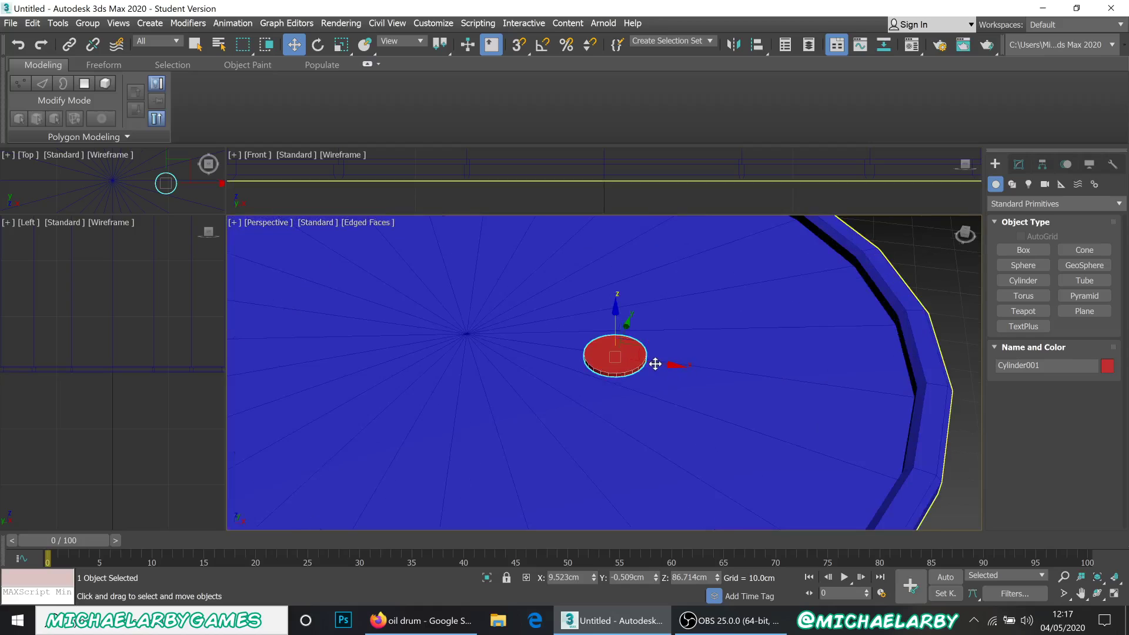
pyautogui.moveTo(659, 364); pyautogui.dragTo(839, 426)
# - Enlarge the cylinder to a radius of 2.551 cm and a height of 1.266 cm, and clear the selection
pyautogui.click(1018, 164)
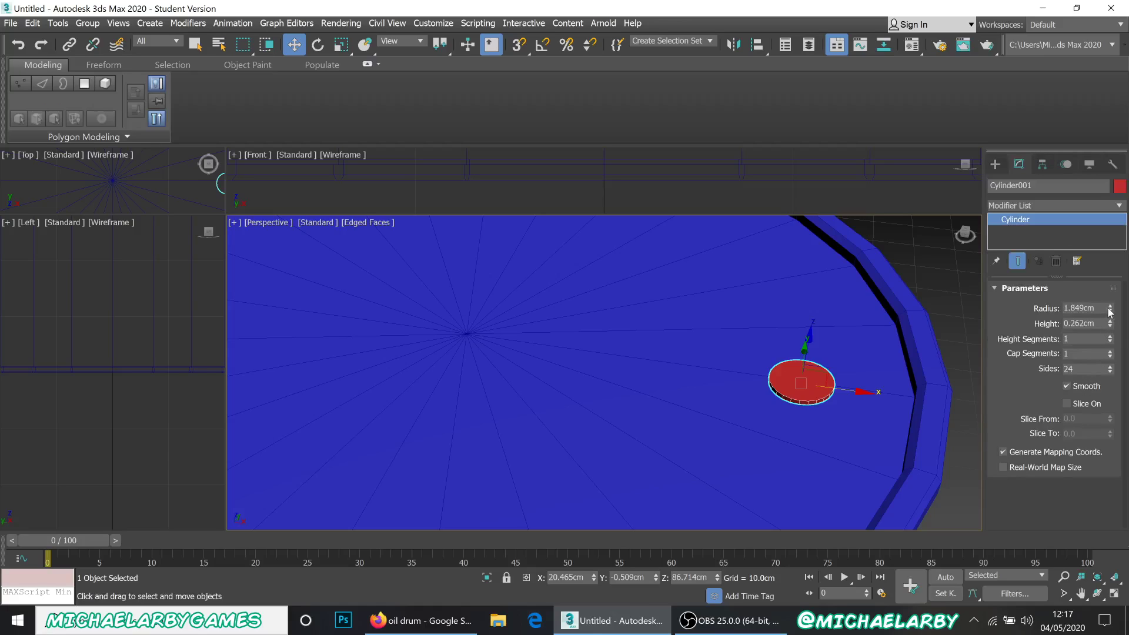
pyautogui.moveTo(1110, 312); pyautogui.dragTo(1111, 292)
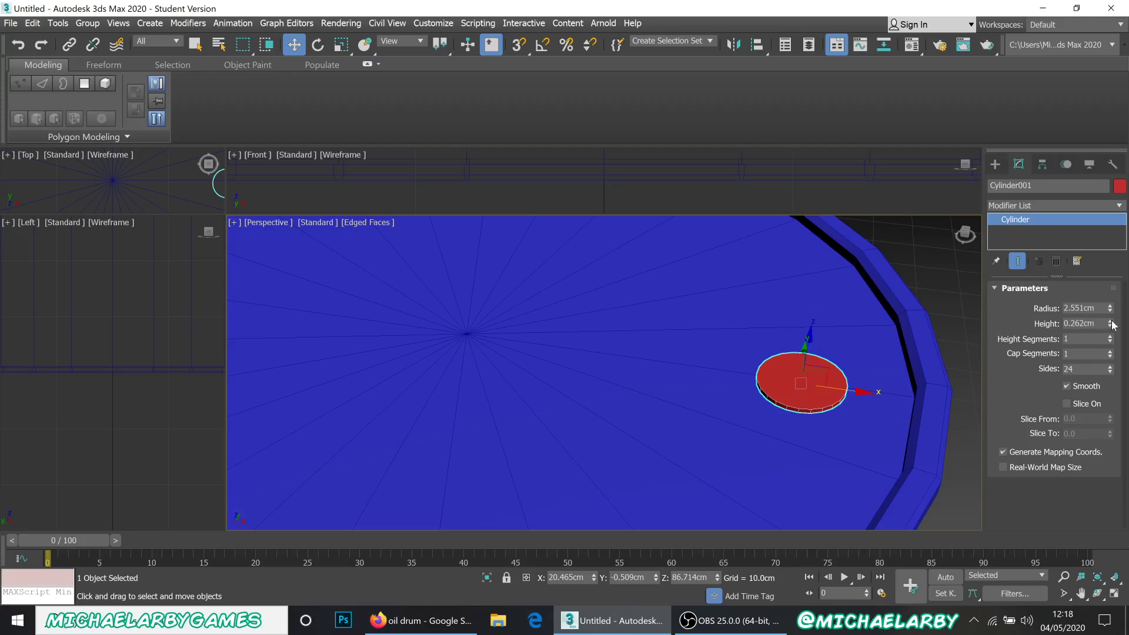
pyautogui.moveTo(1111, 326); pyautogui.dragTo(1115, 206)
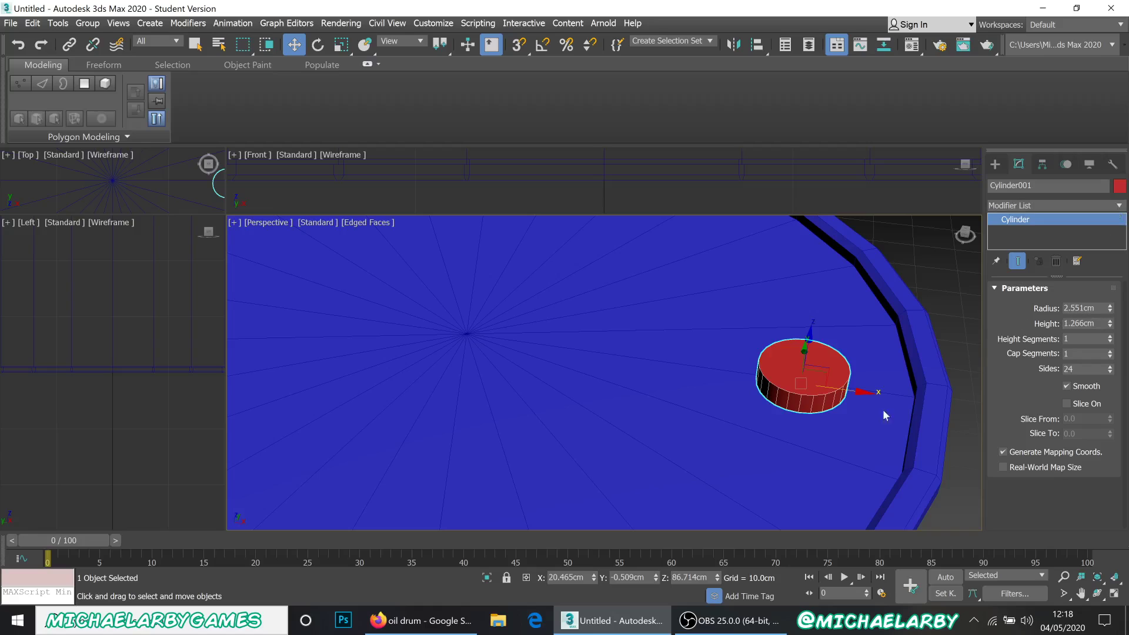
pyautogui.click(938, 287)
pyautogui.scroll(-3, 804, 367)
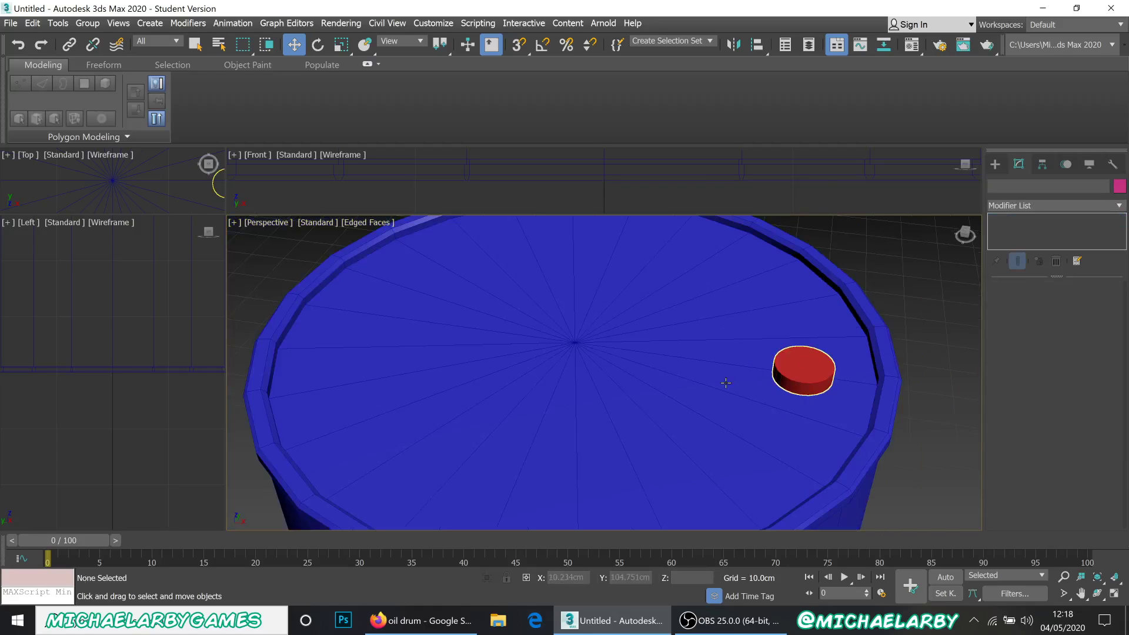
# - Select the red cylinder on the lid and rename it oil_drum_cap
pyautogui.moveTo(673, 369); pyautogui.dragTo(764, 568, button='middle')
pyautogui.click(818, 397)
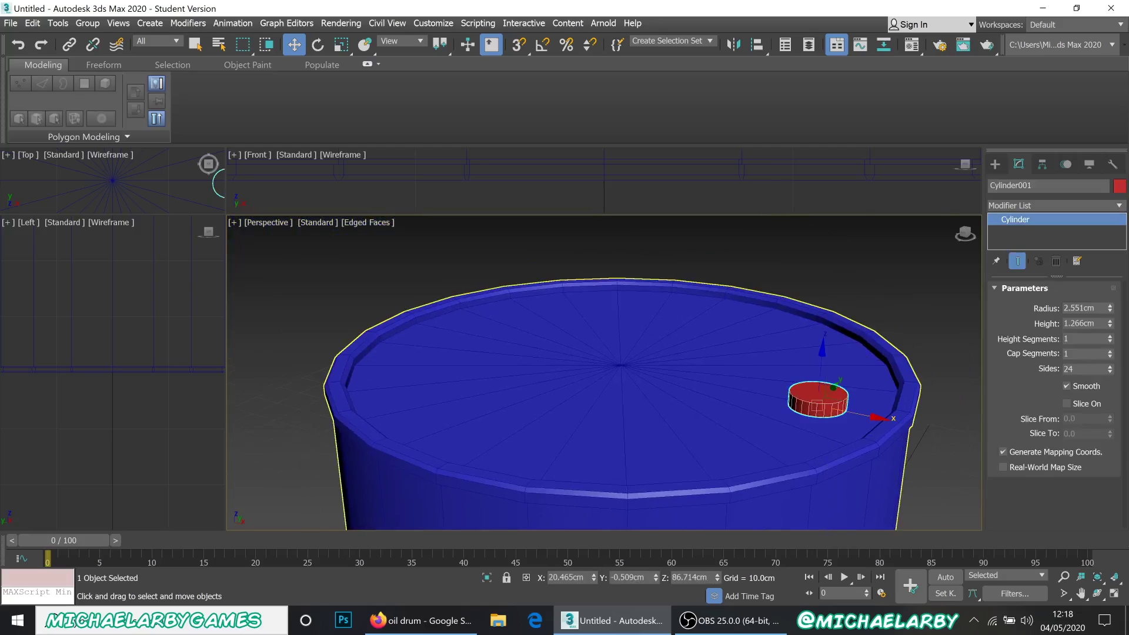
pyautogui.click(1029, 186)
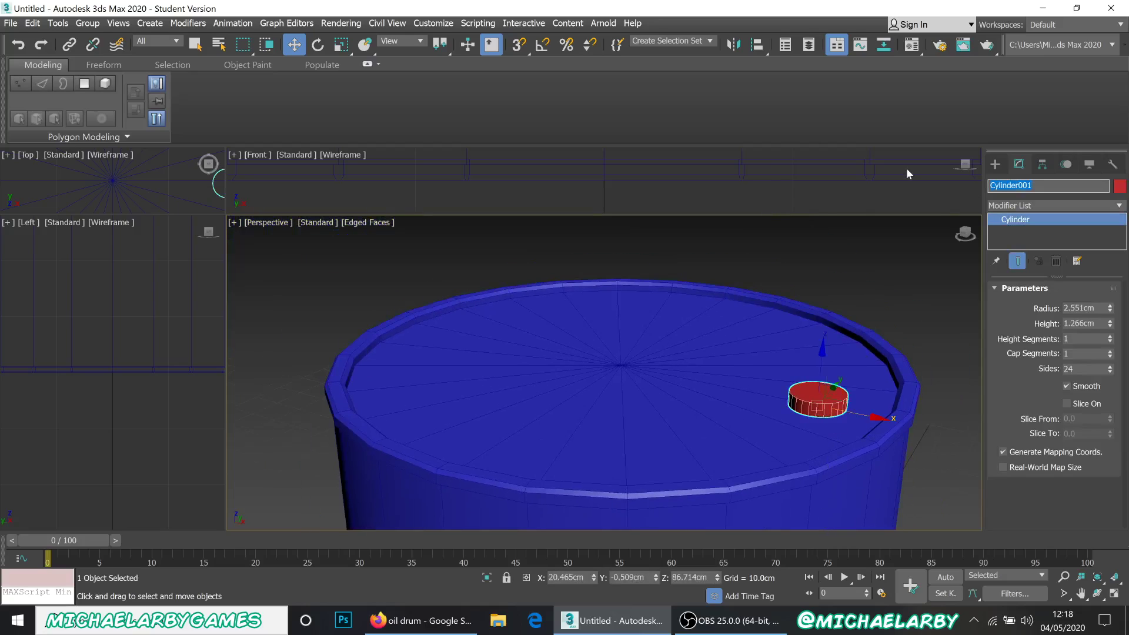
pyautogui.write('drum_cap')
pyautogui.press('Return')
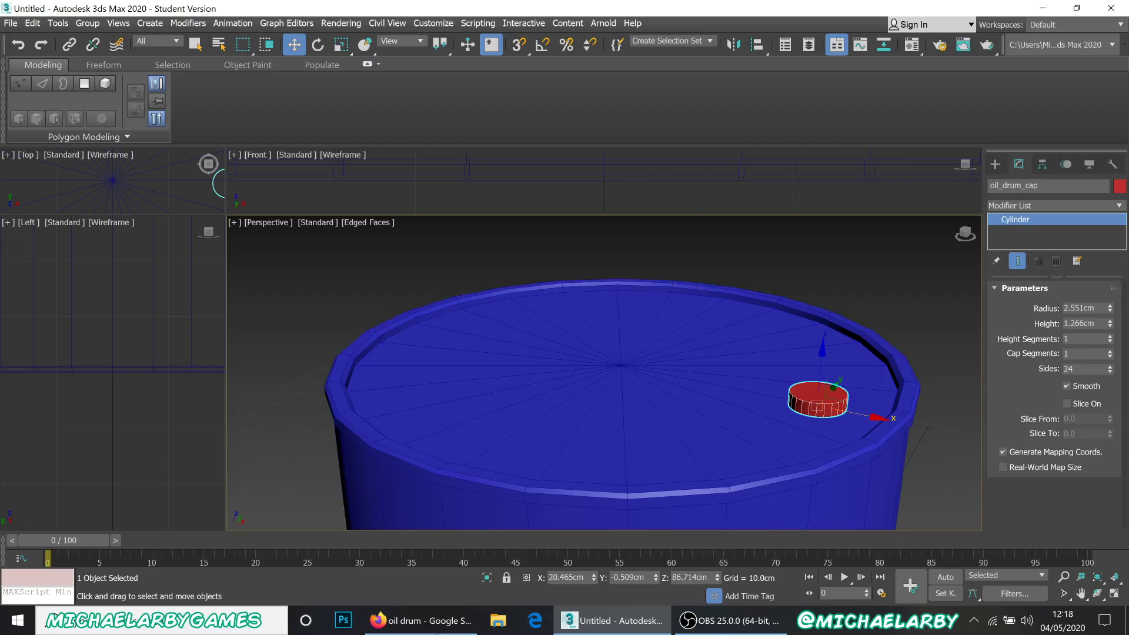
# - Switch to Firefox to compare the lid caps in the red oil drum reference photos, and return to 3ds Max
pyautogui.hotkey('alt', 'Tab')
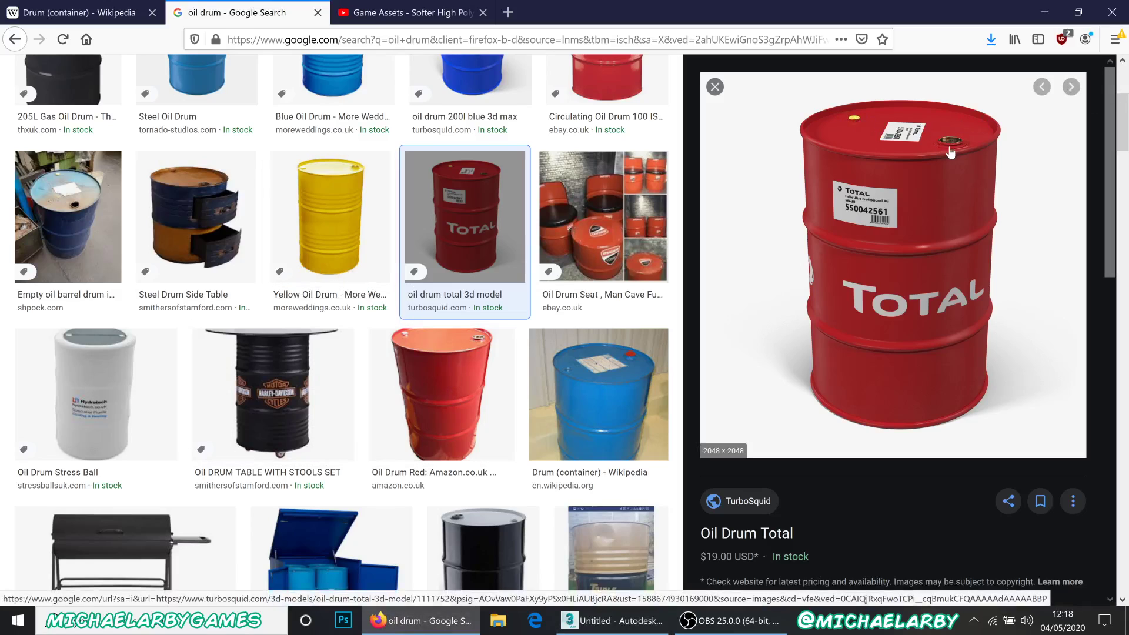
pyautogui.click(478, 378)
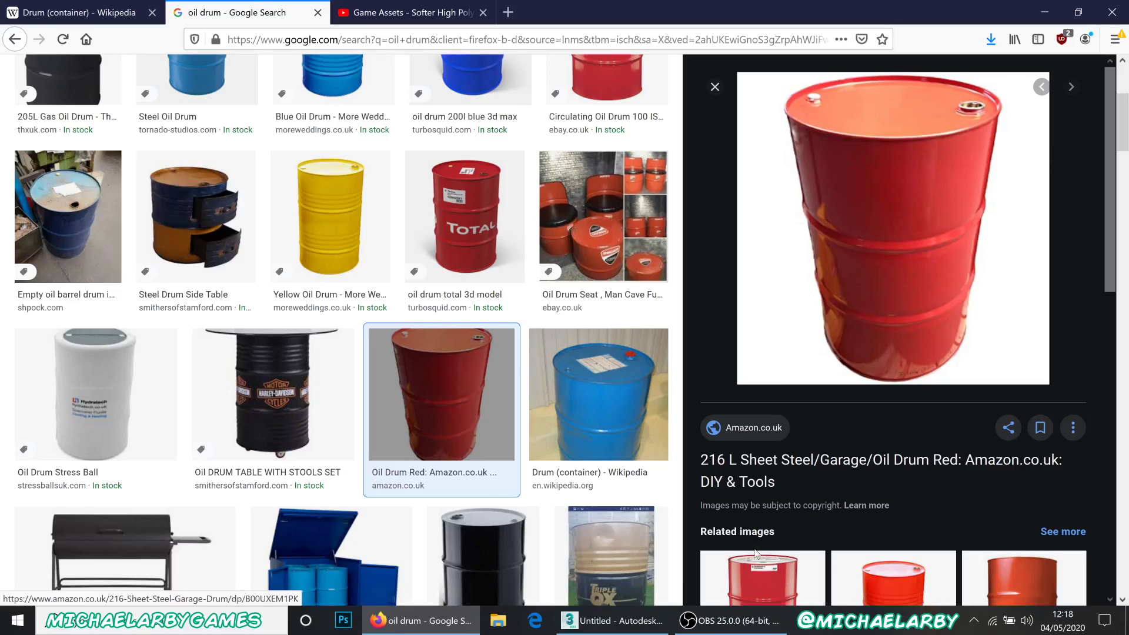
pyautogui.click(614, 620)
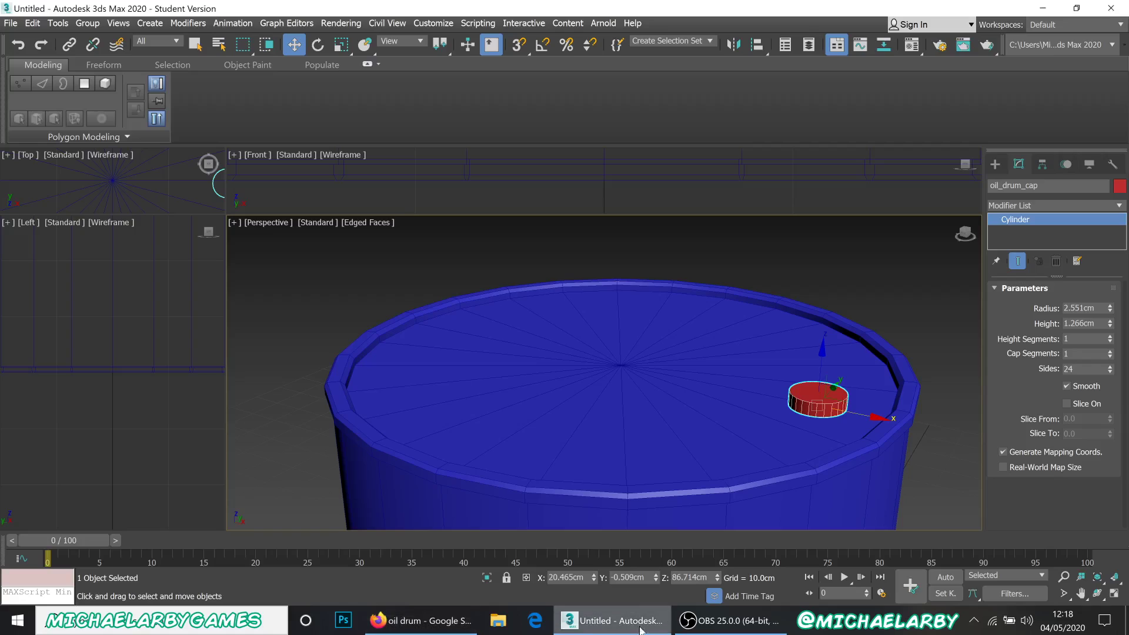
# - Clone the cap along X to the opposite side of the lid as a single copy named oil_drum_cap_b
pyautogui.click(847, 412)
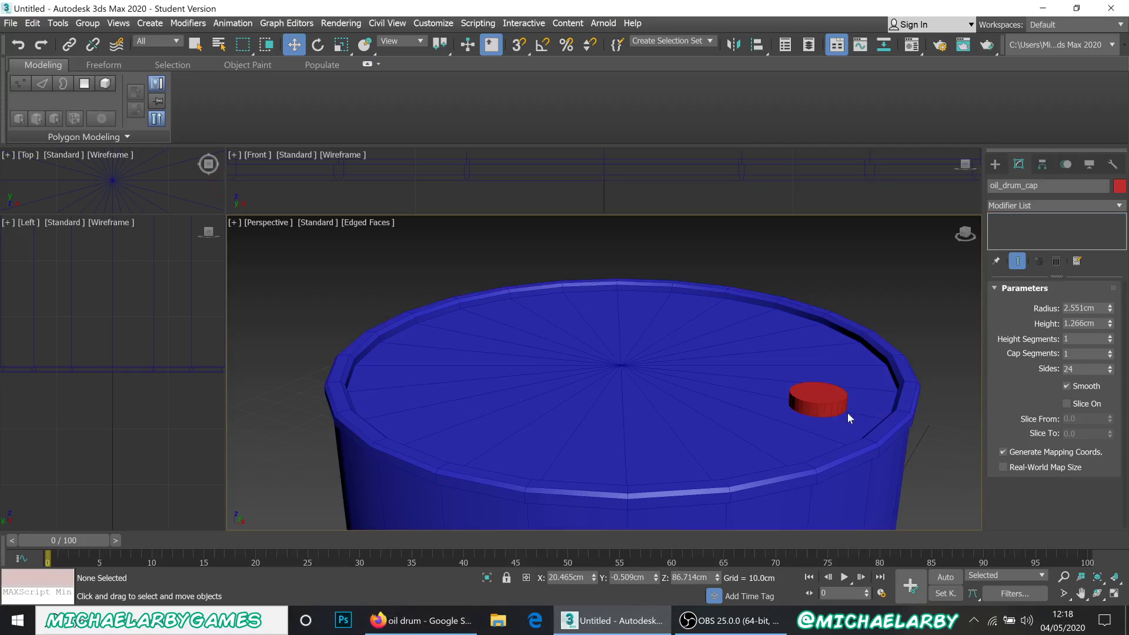
pyautogui.click(847, 413)
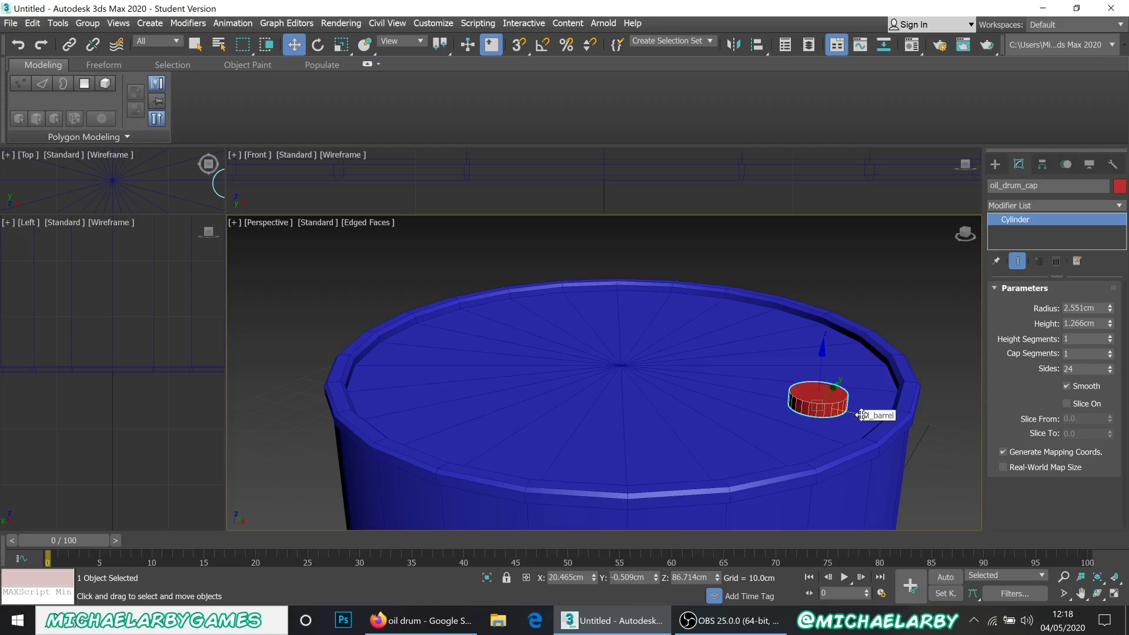
pyautogui.moveTo(856, 412)
pyautogui.keyDown('shift'); pyautogui.mouseDown()
pyautogui.moveTo(460, 327)
pyautogui.moveTo(545, 379)
pyautogui.mouseUp(); pyautogui.keyUp('shift')
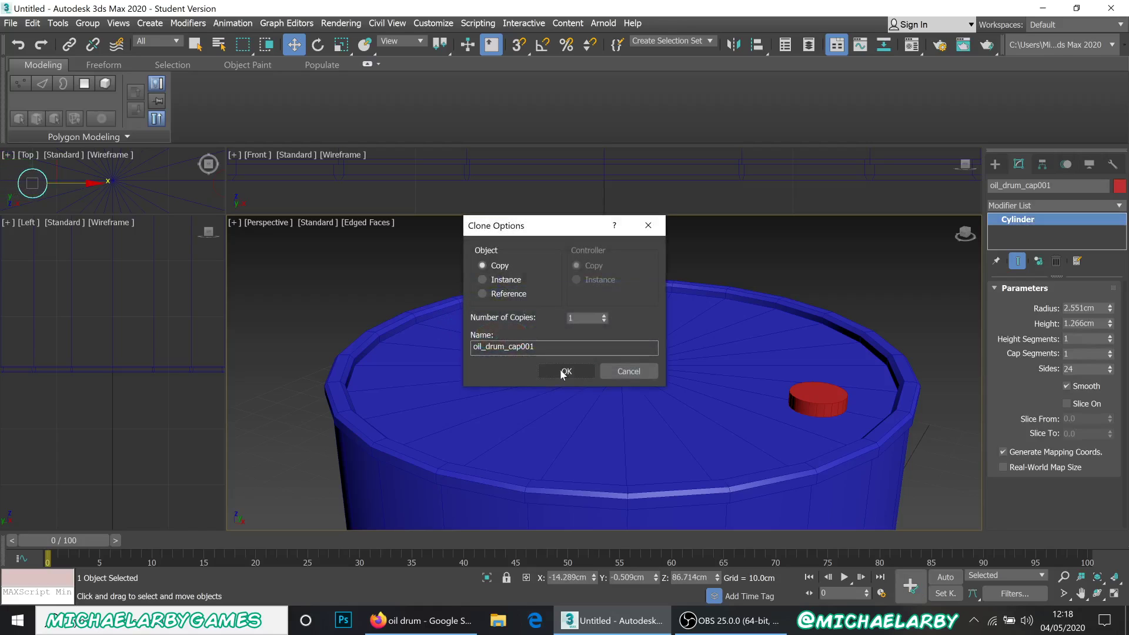
pyautogui.click(560, 370)
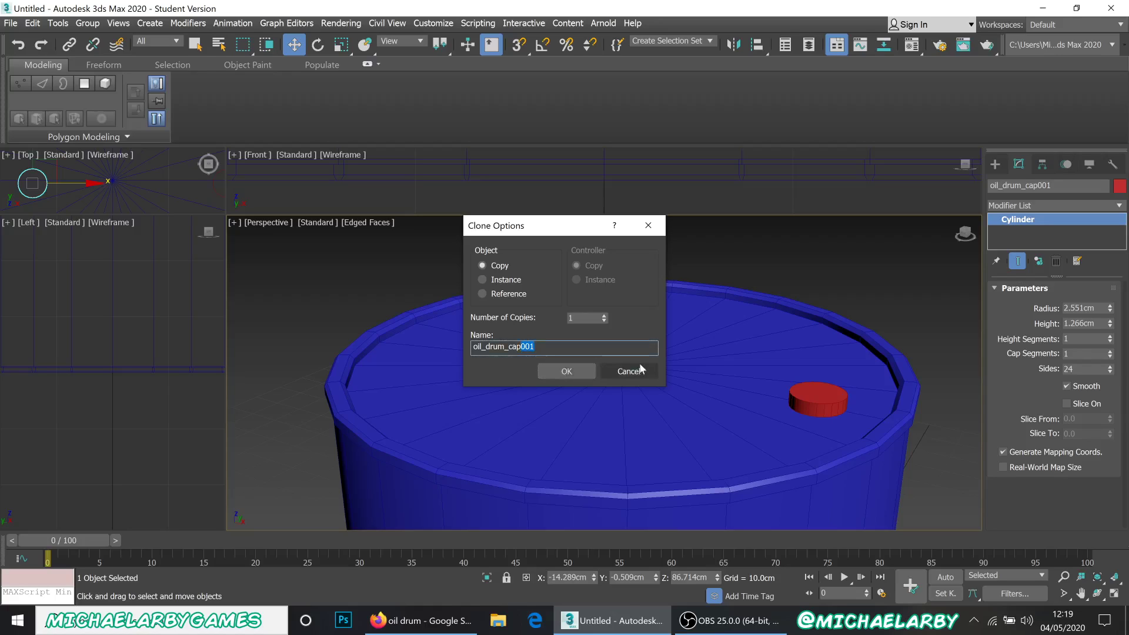
pyautogui.press('BackSpace')
pyautogui.press('Return')
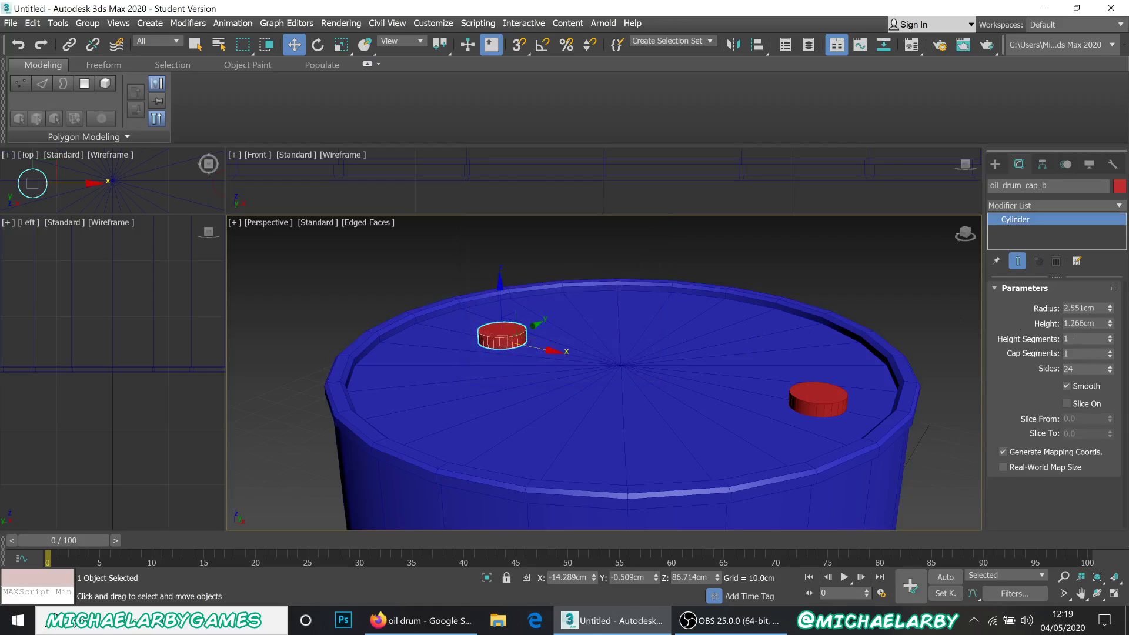
# - Reduce the cloned cap to a radius of 1.123 cm and a height of 0.532 cm, and move it outward toward the rim
pyautogui.moveTo(1111, 328)
pyautogui.mouseDown()
pyautogui.moveTo(1110, 340)
pyautogui.moveTo(1111, 324)
pyautogui.mouseUp()
pyautogui.keyDown('alt'); pyautogui.moveTo(723, 352); pyautogui.dragTo(643, 340, button='middle'); pyautogui.keyUp('alt')
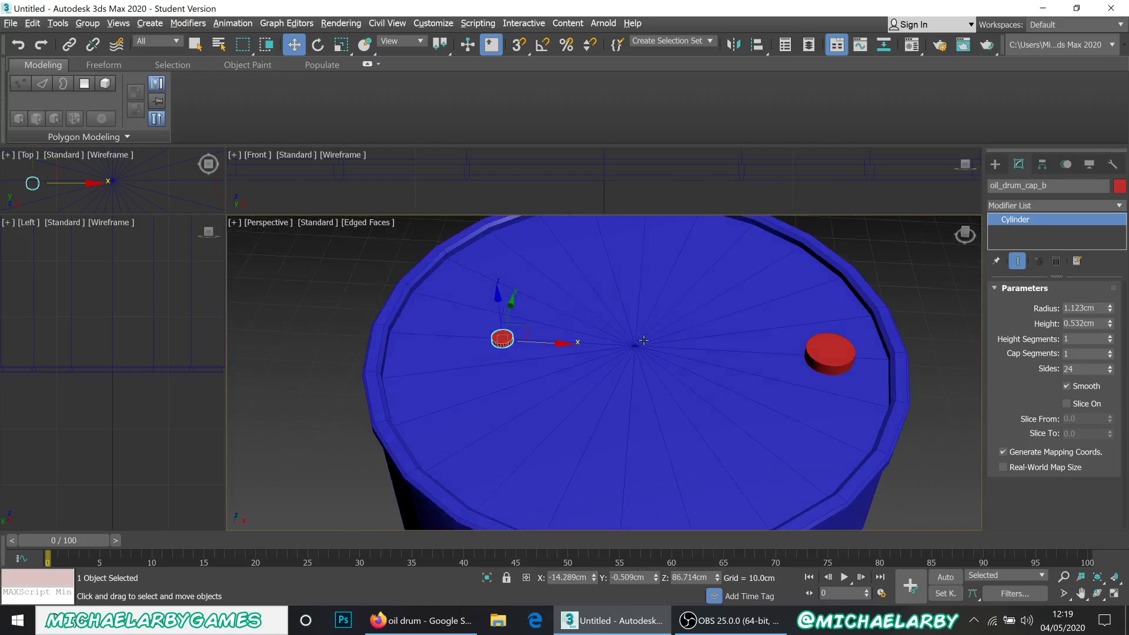
pyautogui.moveTo(529, 343); pyautogui.dragTo(507, 342)
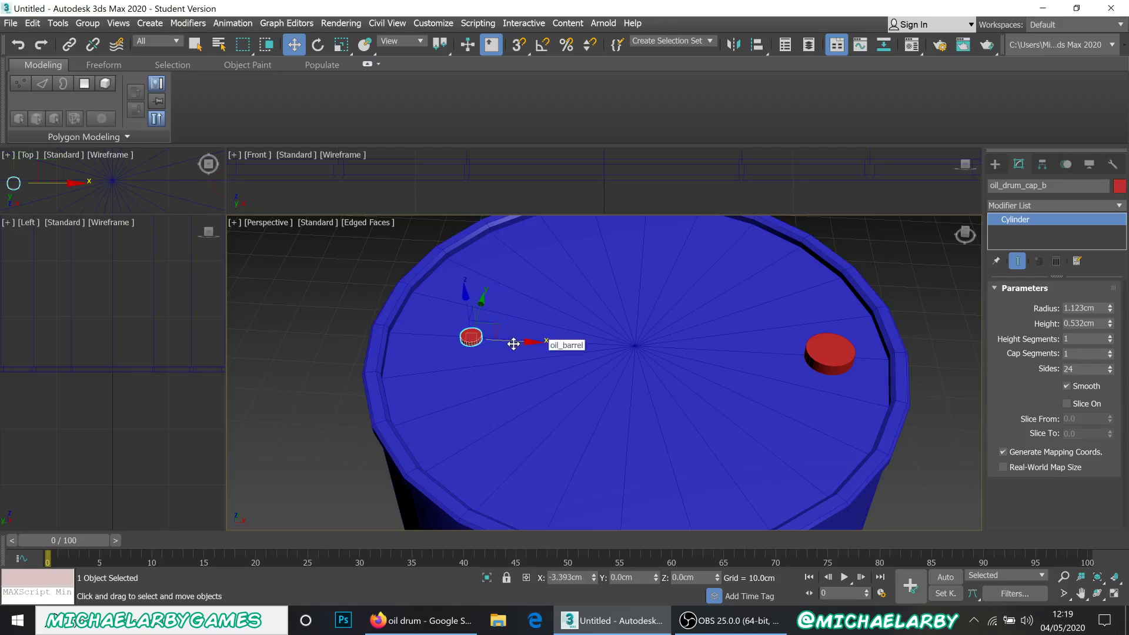
# - Switch to Firefox to examine the lid caps in the Triple QX and blue Wikipedia drum photos, and return to 3ds Max
pyautogui.click(422, 620)
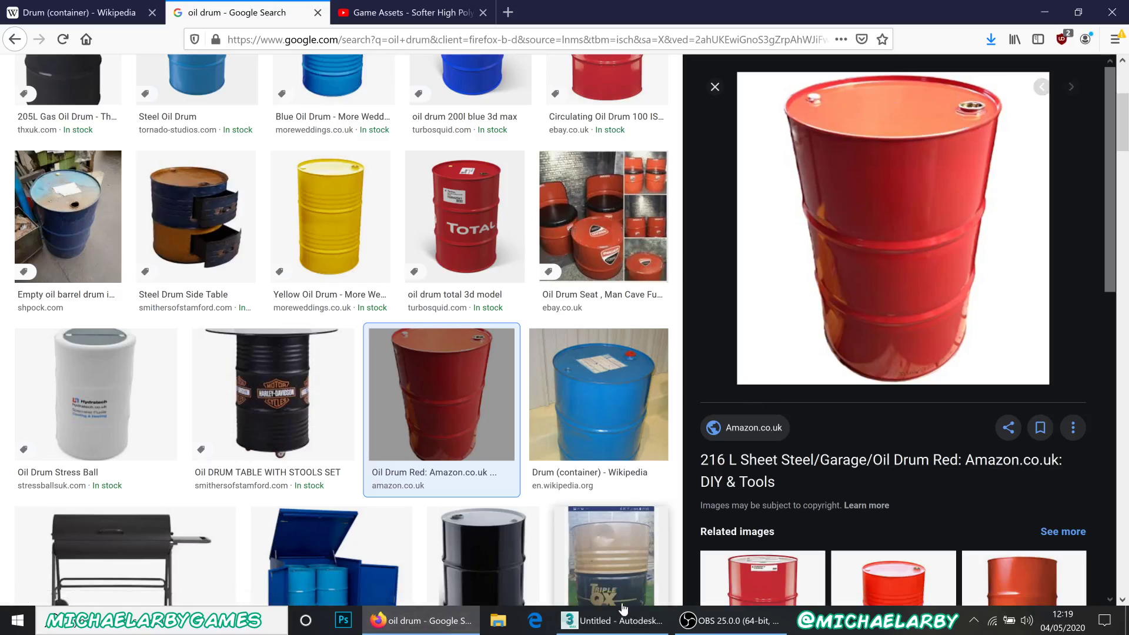
pyautogui.click(611, 552)
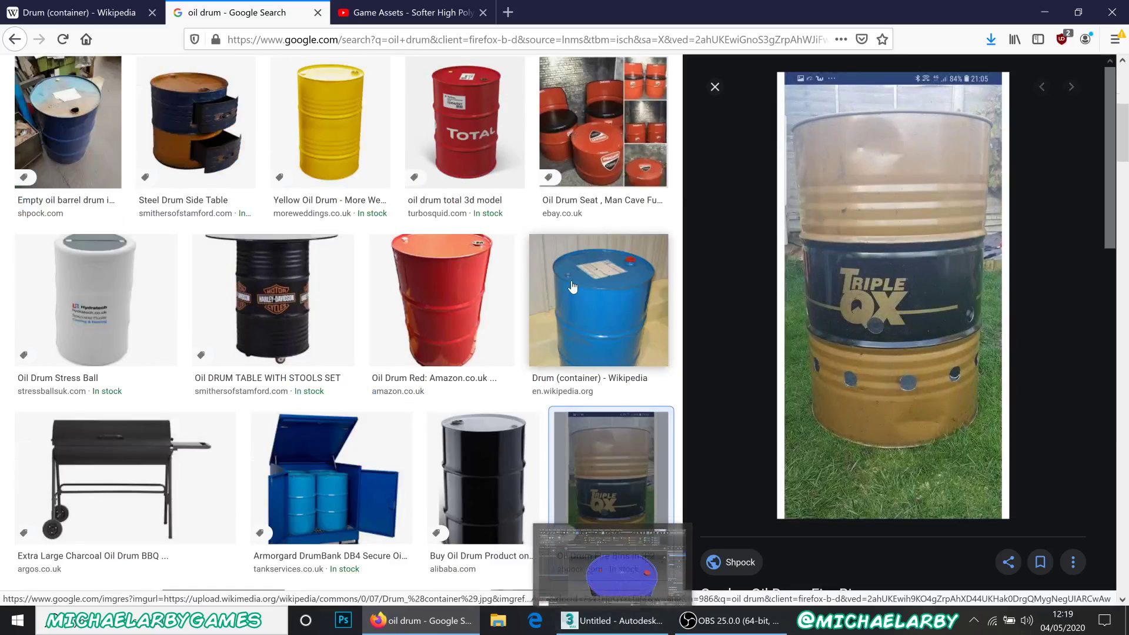
pyautogui.click(571, 288)
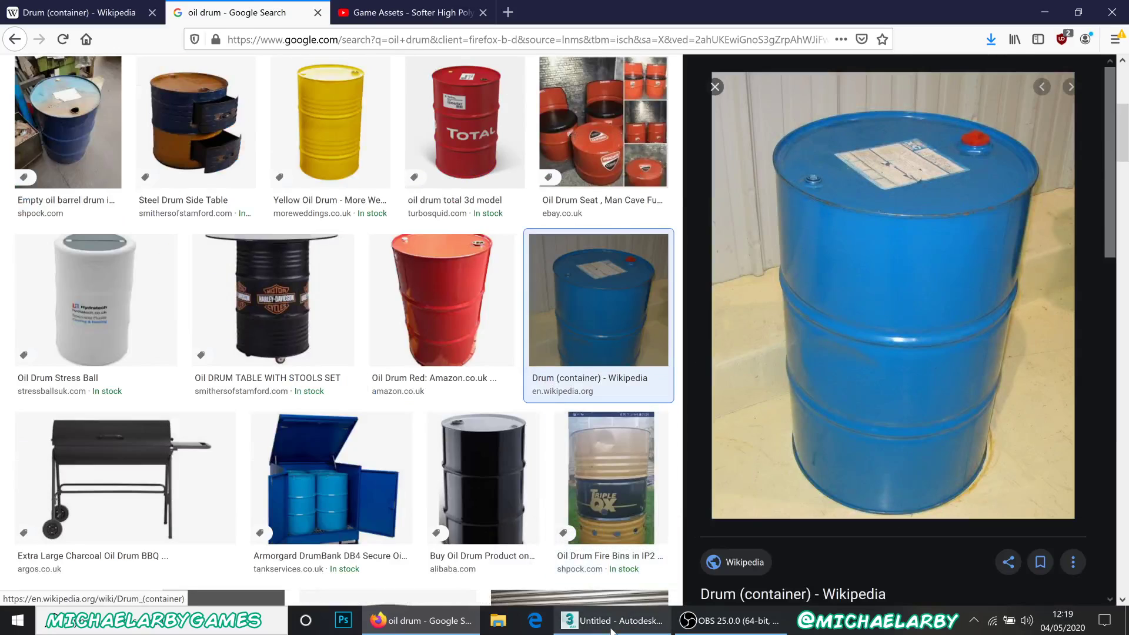
pyautogui.click(614, 620)
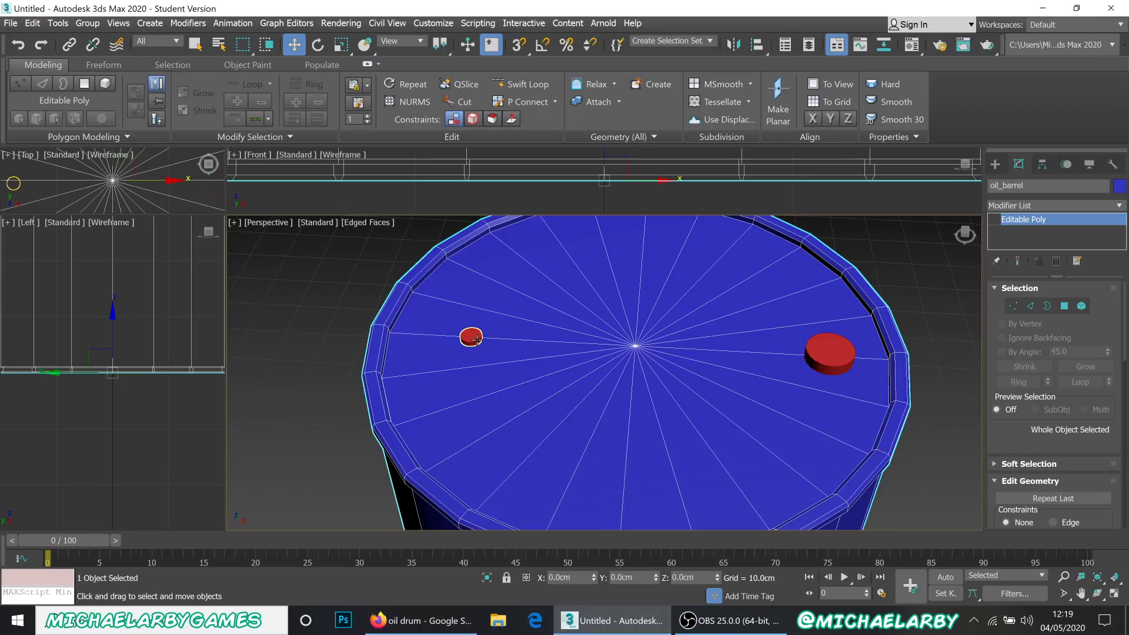
# - Move the large cap slightly inward along X to 20.041 cm and deselect it
pyautogui.click(837, 357)
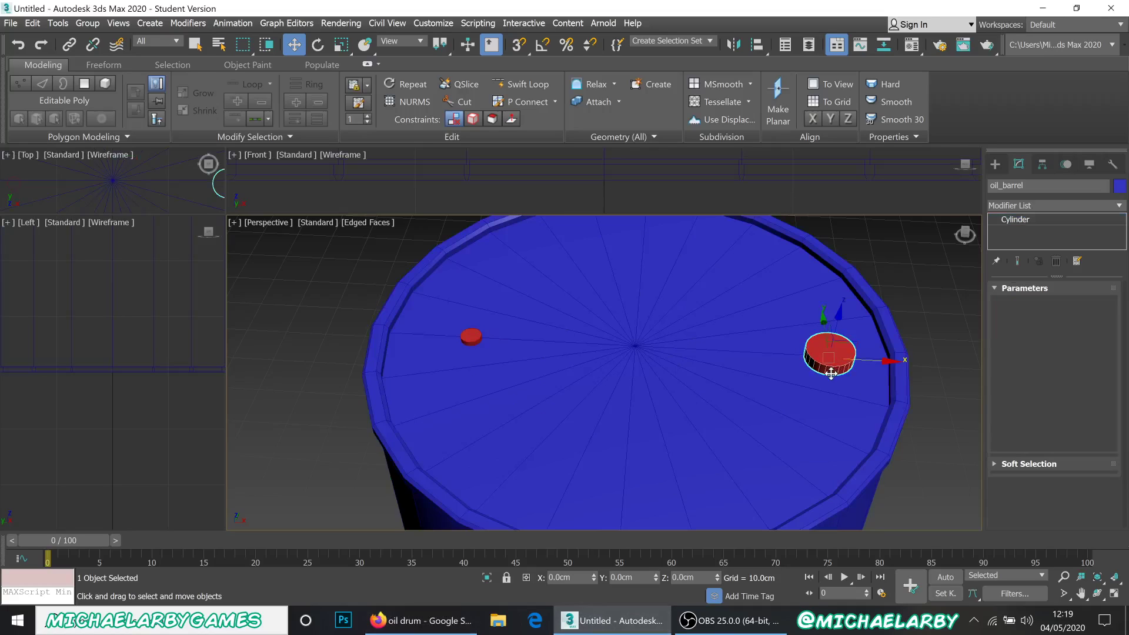
pyautogui.click(996, 165)
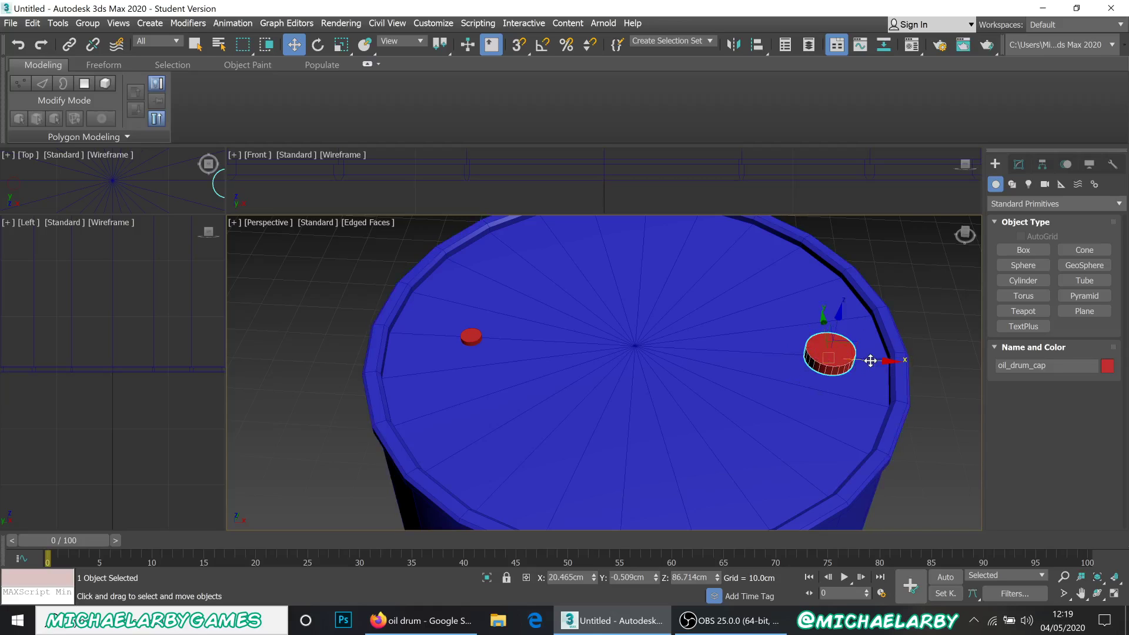
pyautogui.moveTo(870, 359); pyautogui.dragTo(865, 360)
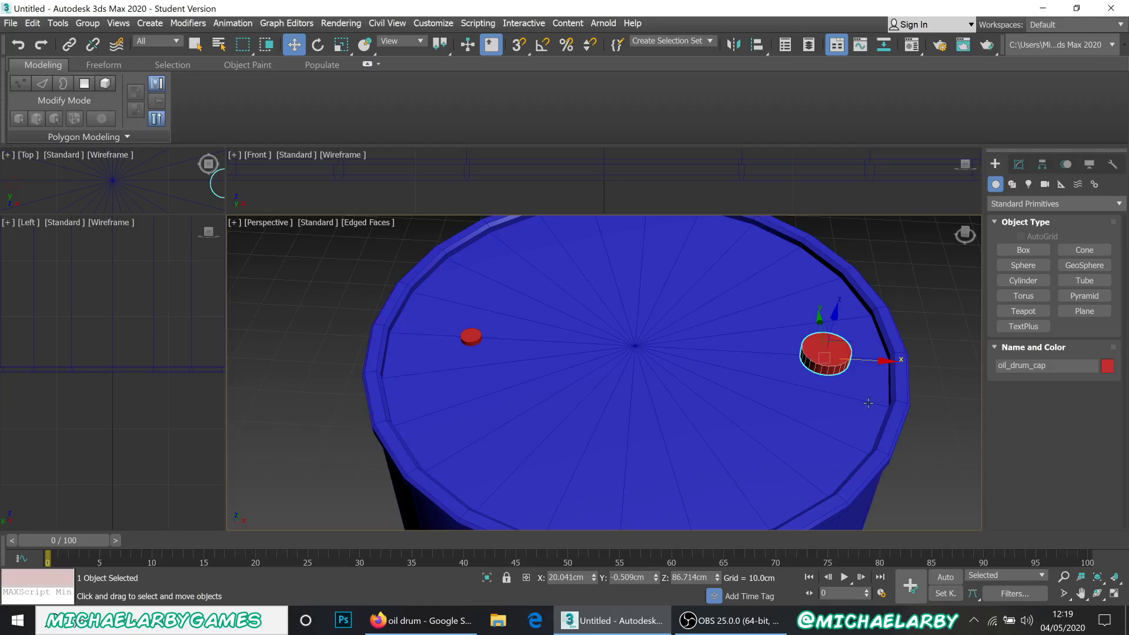
pyautogui.click(941, 424)
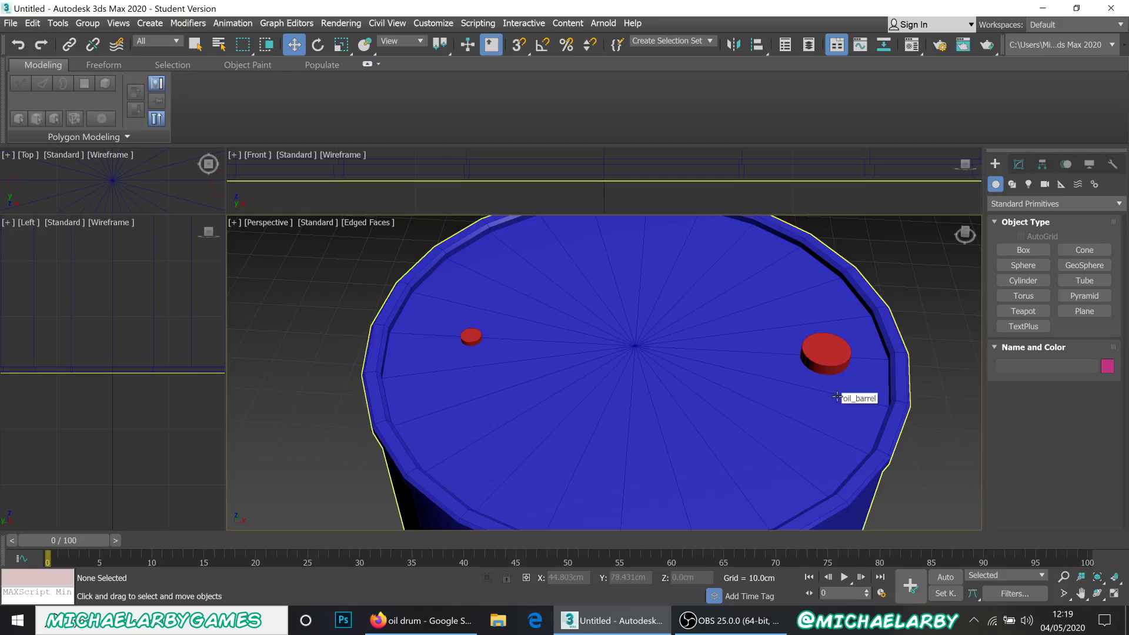
pyautogui.scroll(-5, 850, 363)
pyautogui.keyDown('alt'); pyautogui.moveTo(851, 363); pyautogui.dragTo(816, 399, button='middle'); pyautogui.keyUp('alt')
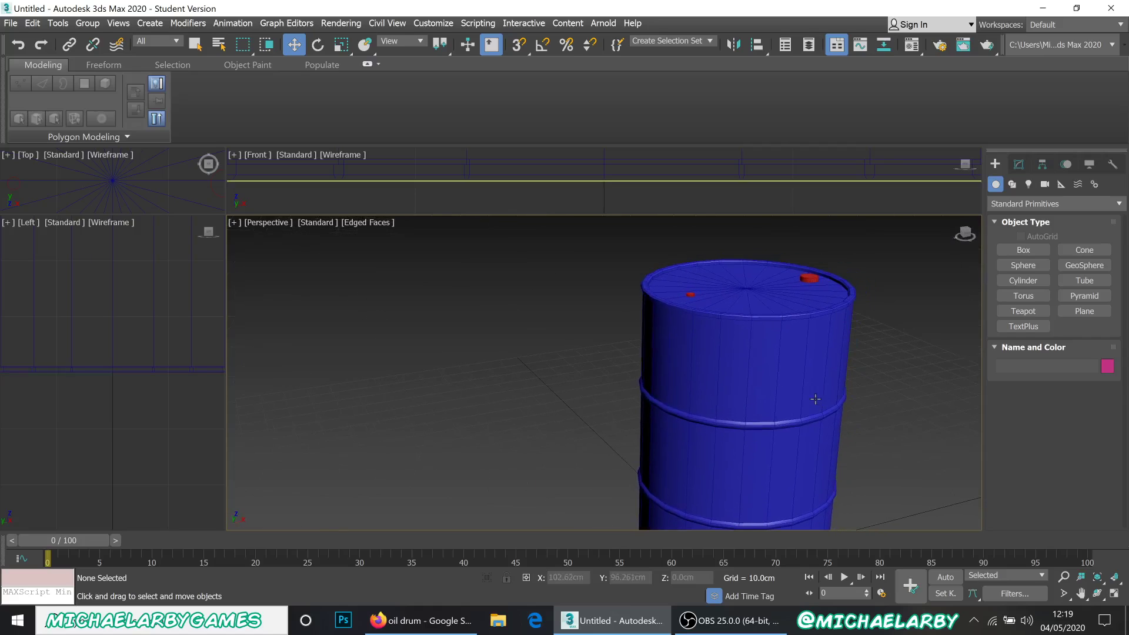
# - Save the scene as oil_barrel in the folder ARTWORK > random experiments > 3D incomp - Oil Barrel on the D: drive
pyautogui.click(10, 23)
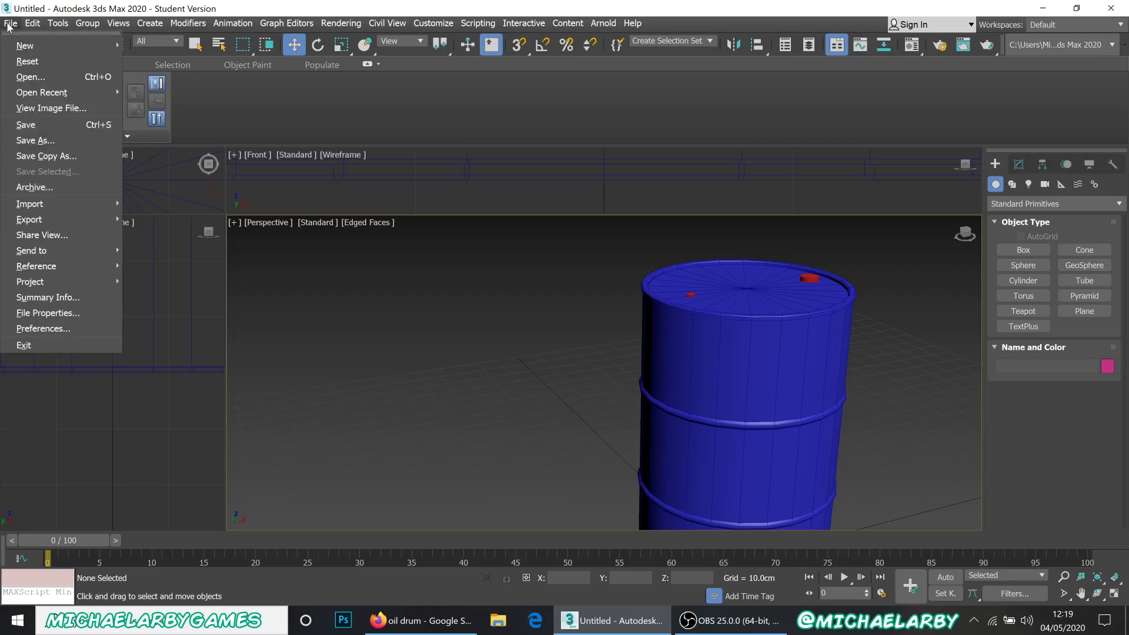
pyautogui.click(40, 140)
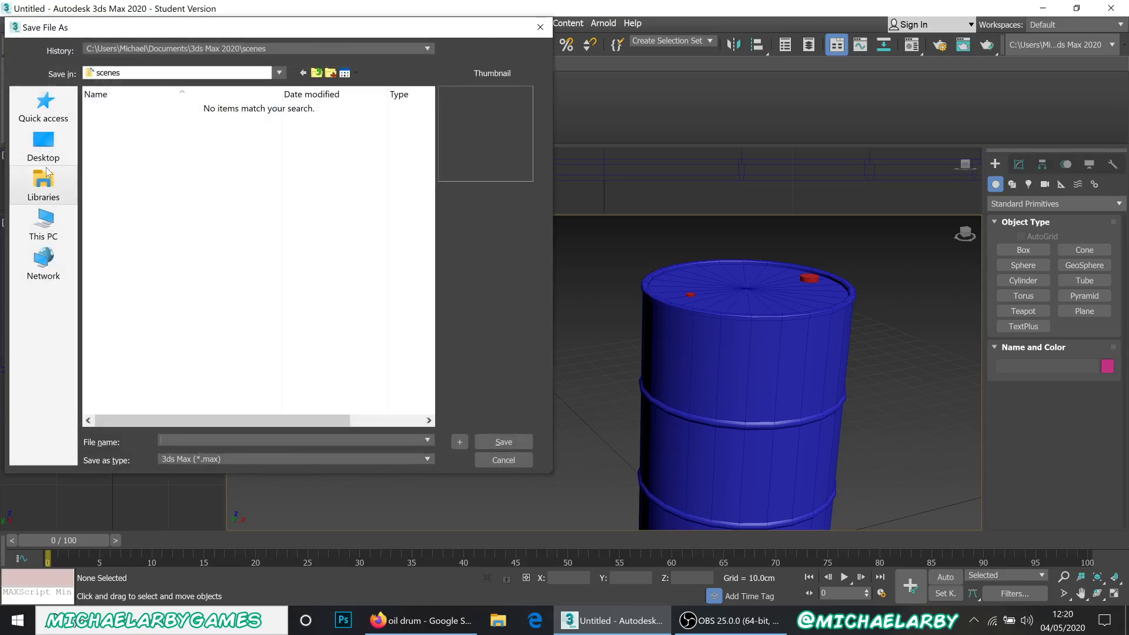
pyautogui.click(44, 225)
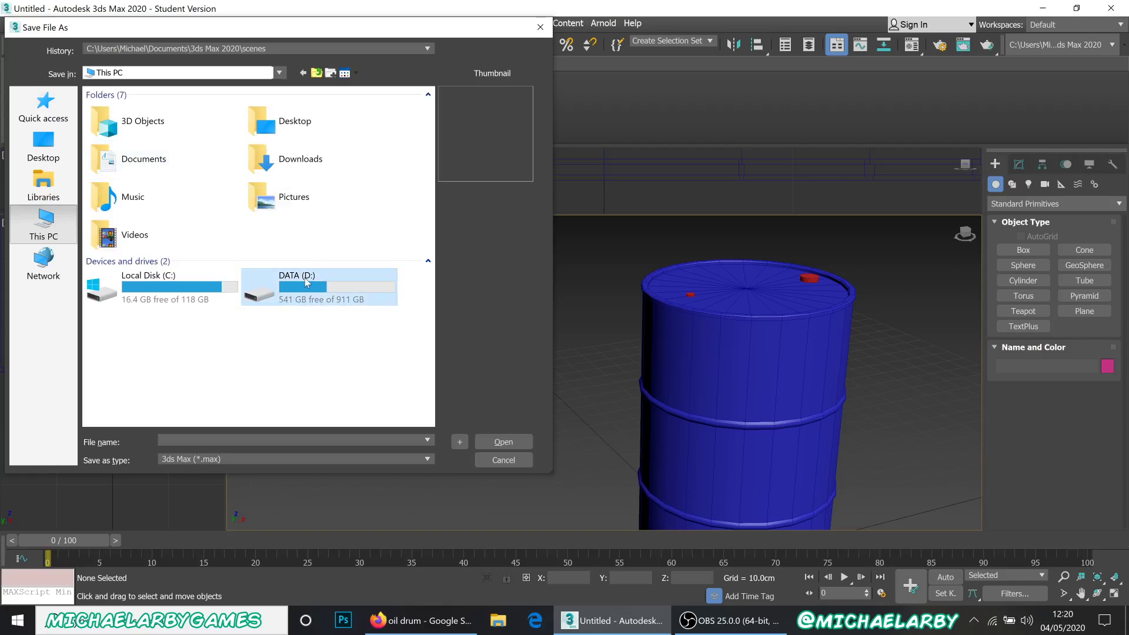
pyautogui.doubleClick(282, 282)
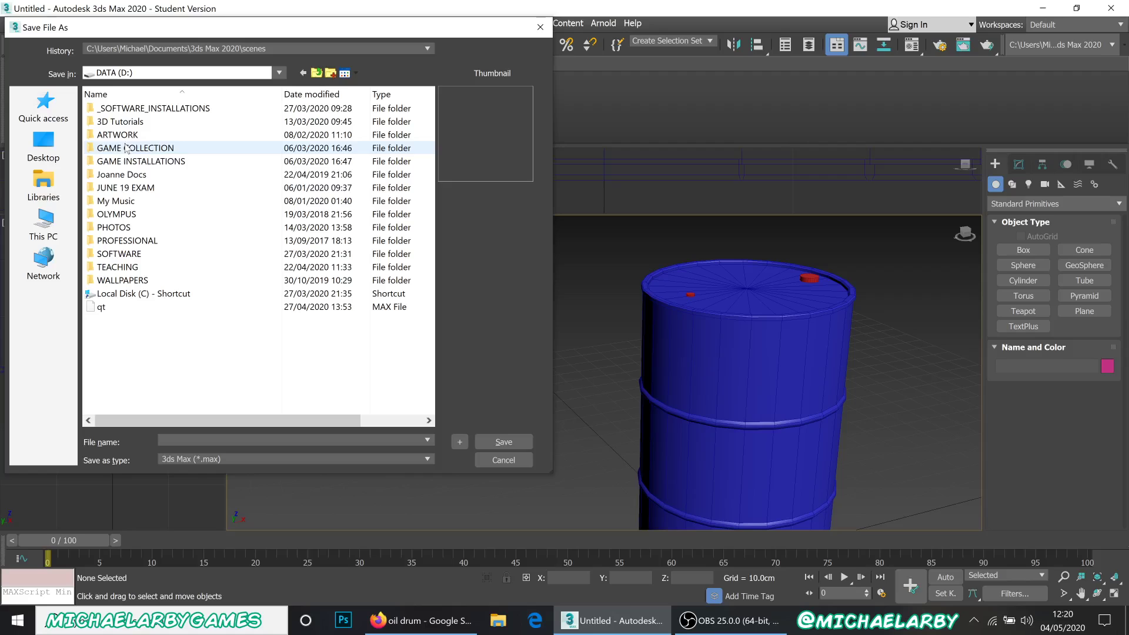
pyautogui.doubleClick(130, 137)
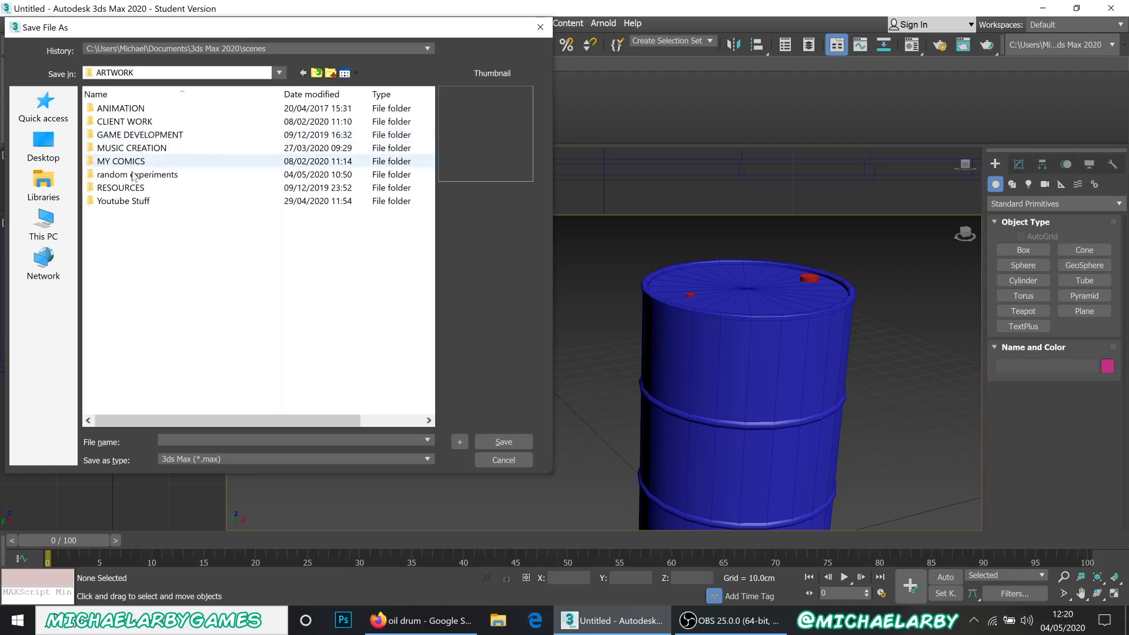
pyautogui.click(131, 175)
pyautogui.doubleClick(133, 178)
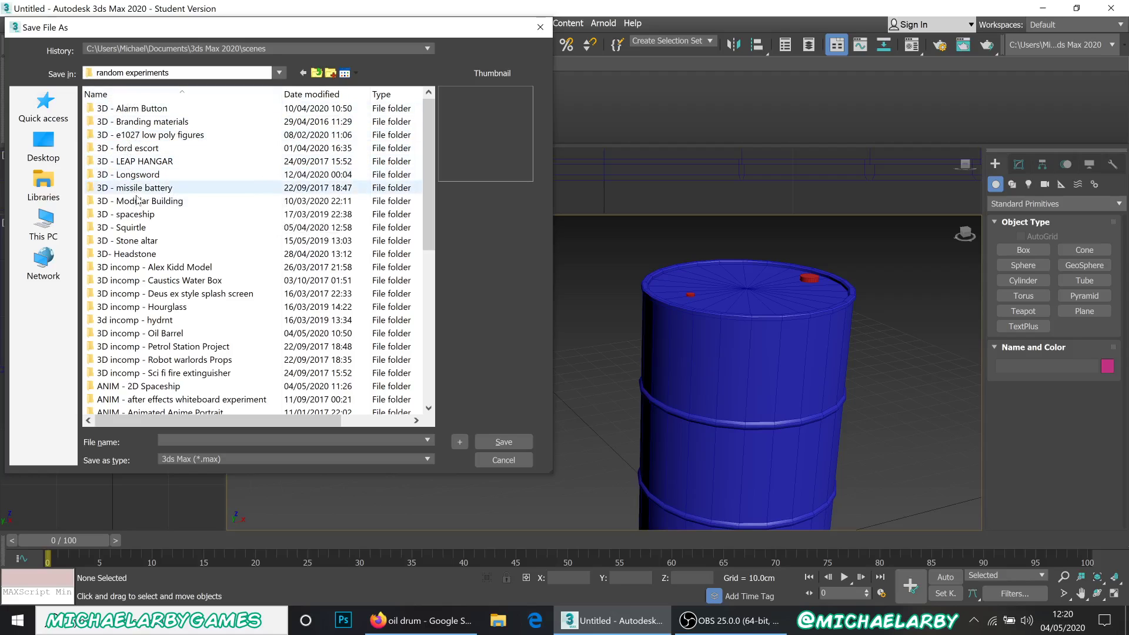
pyautogui.scroll(-1, 150, 200)
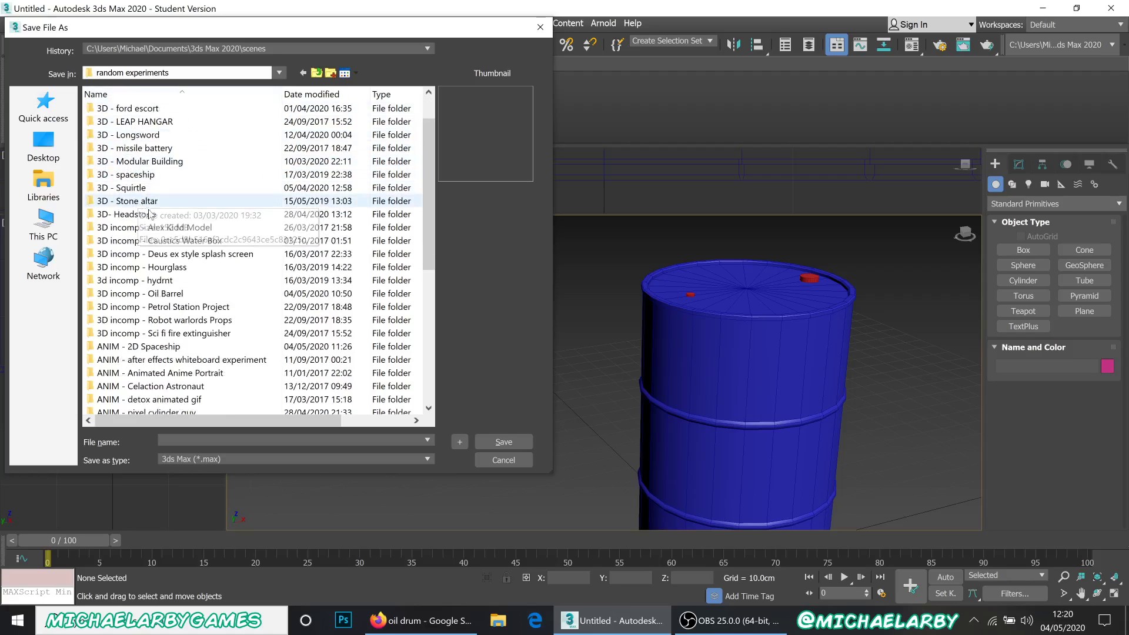
pyautogui.doubleClick(168, 294)
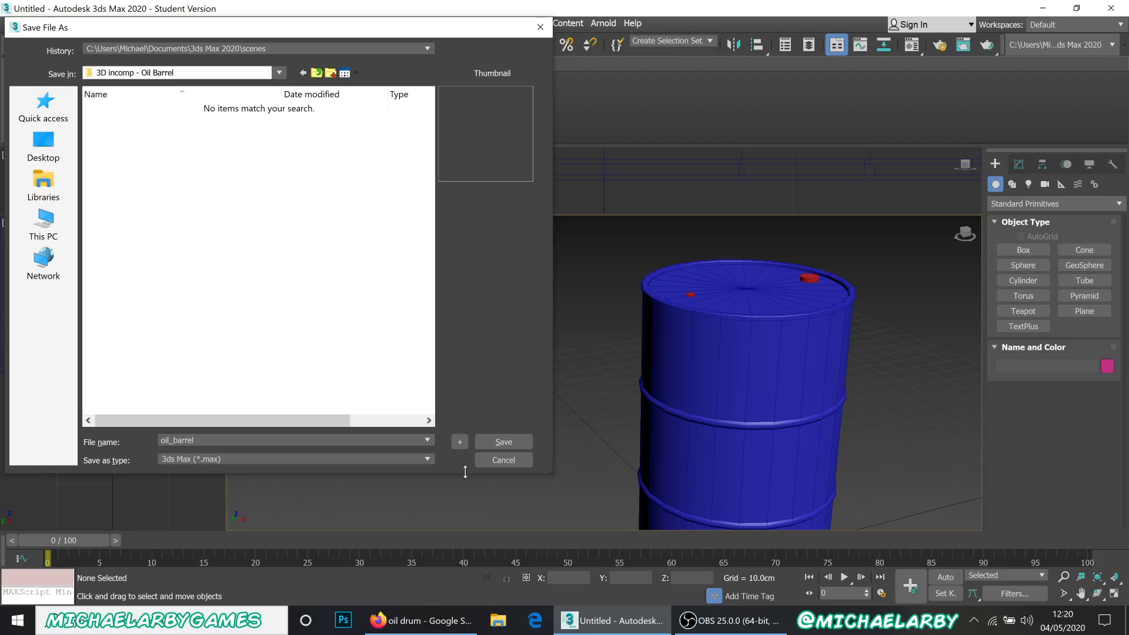
pyautogui.click(496, 442)
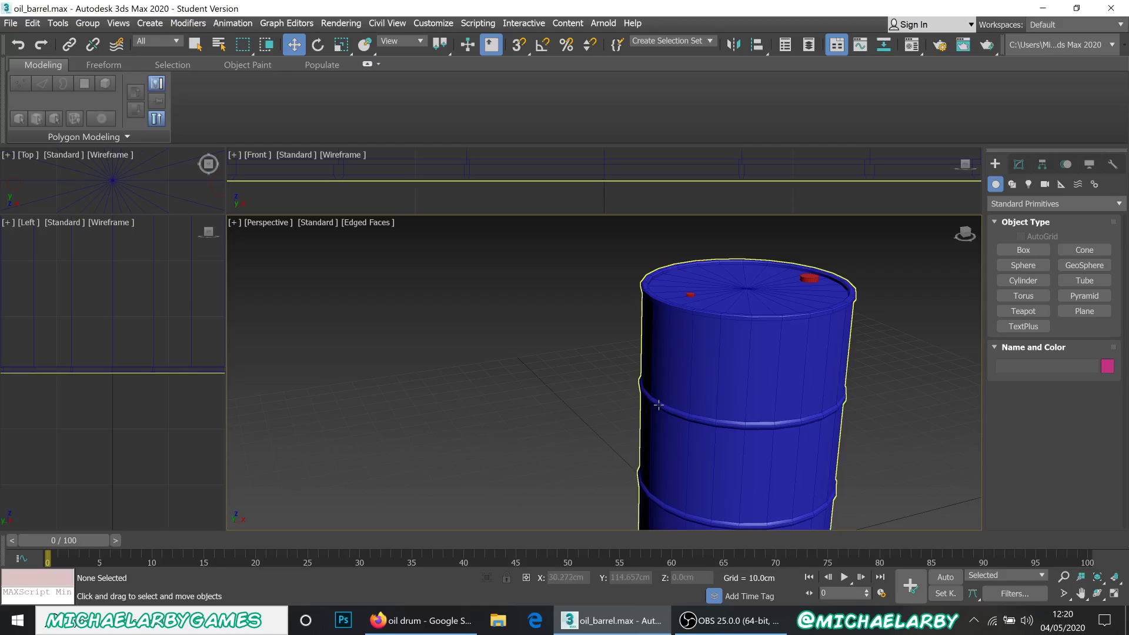
# - Select the barrel together with both lid caps and apply an Unwrap UVW modifier to all three objects
pyautogui.scroll(-2, 664, 413)
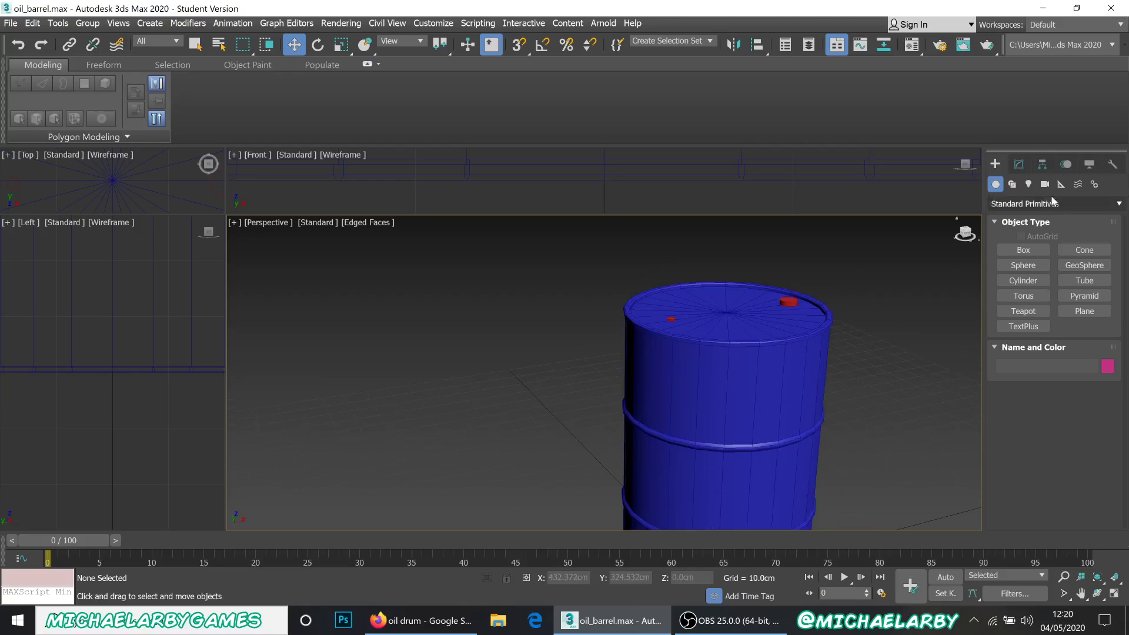
pyautogui.click(1019, 164)
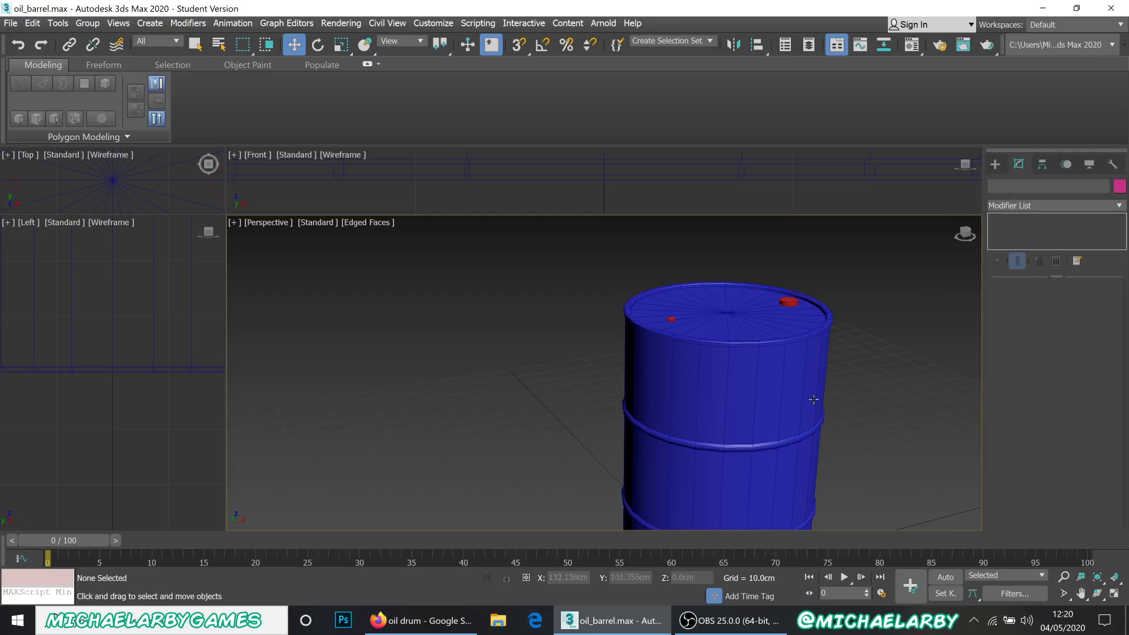
pyautogui.click(784, 371)
pyautogui.click(773, 383)
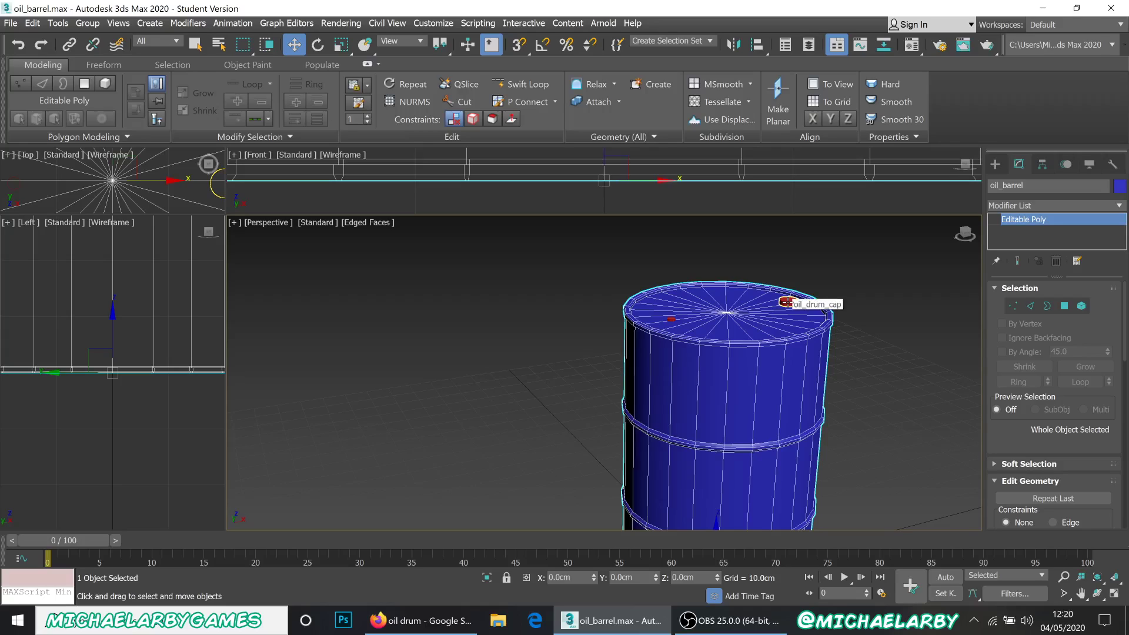
pyautogui.click(787, 302)
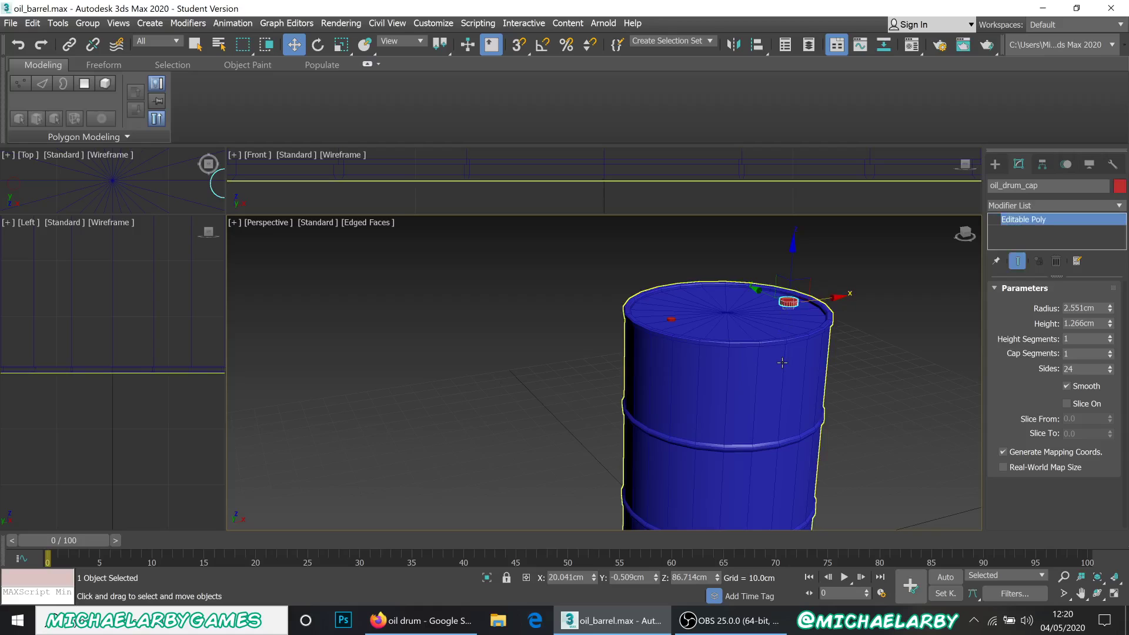
pyautogui.click(786, 303)
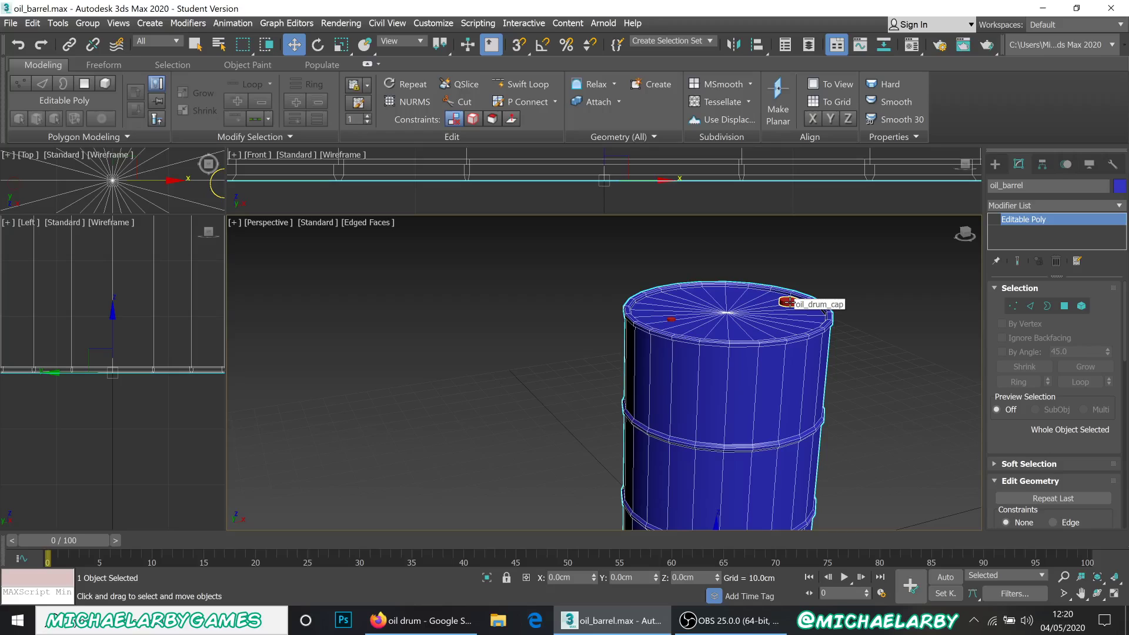
pyautogui.scroll(4, 787, 302)
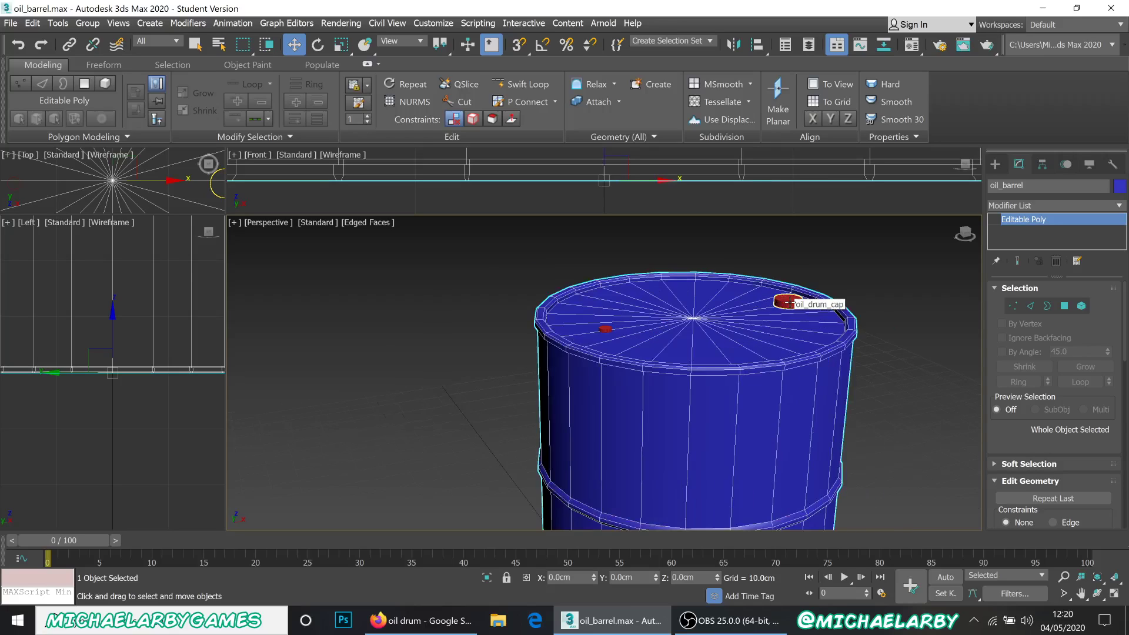
pyautogui.keyDown('ctrl'); pyautogui.click(786, 302); pyautogui.keyUp('ctrl')
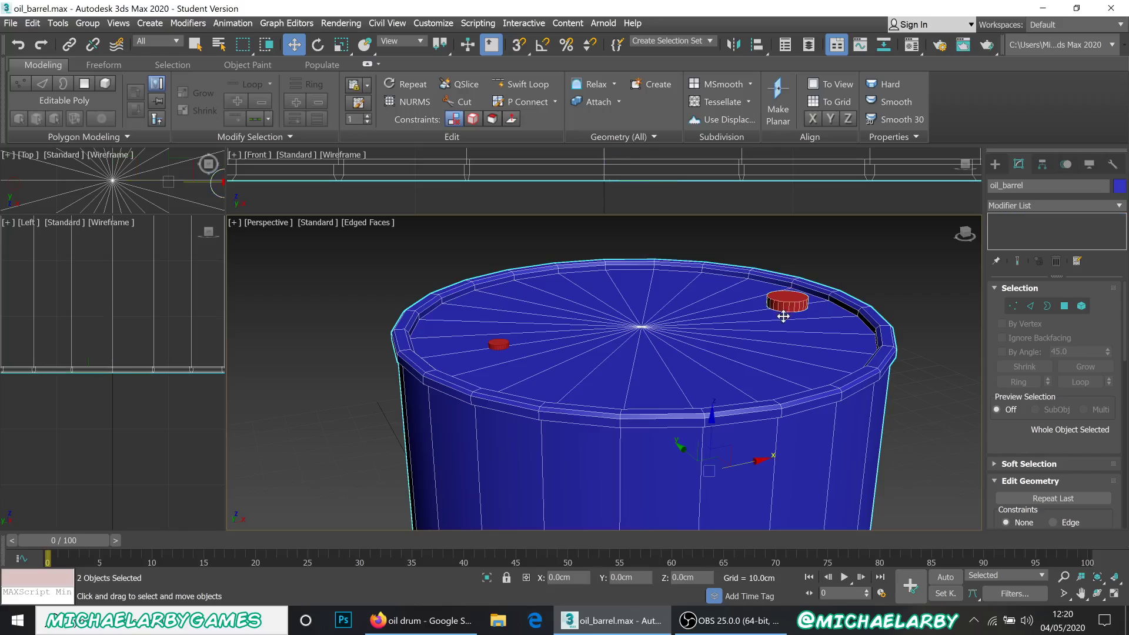
pyautogui.keyDown('ctrl'); pyautogui.click(498, 345); pyautogui.keyUp('ctrl')
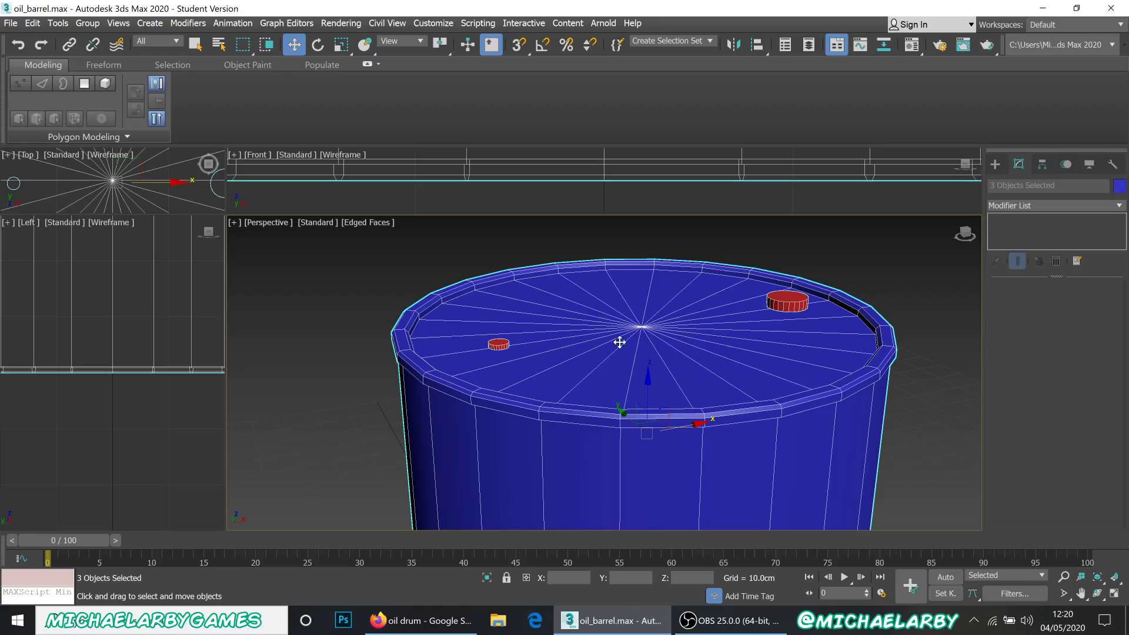
pyautogui.click(1118, 206)
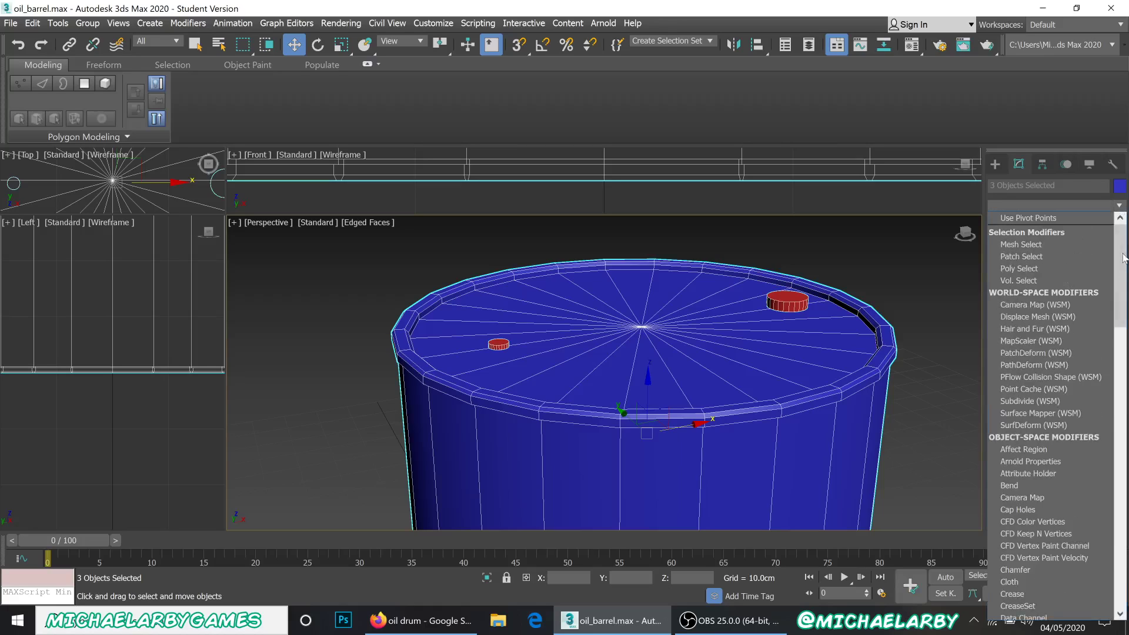
pyautogui.moveTo(1120, 233); pyautogui.dragTo(1120, 615)
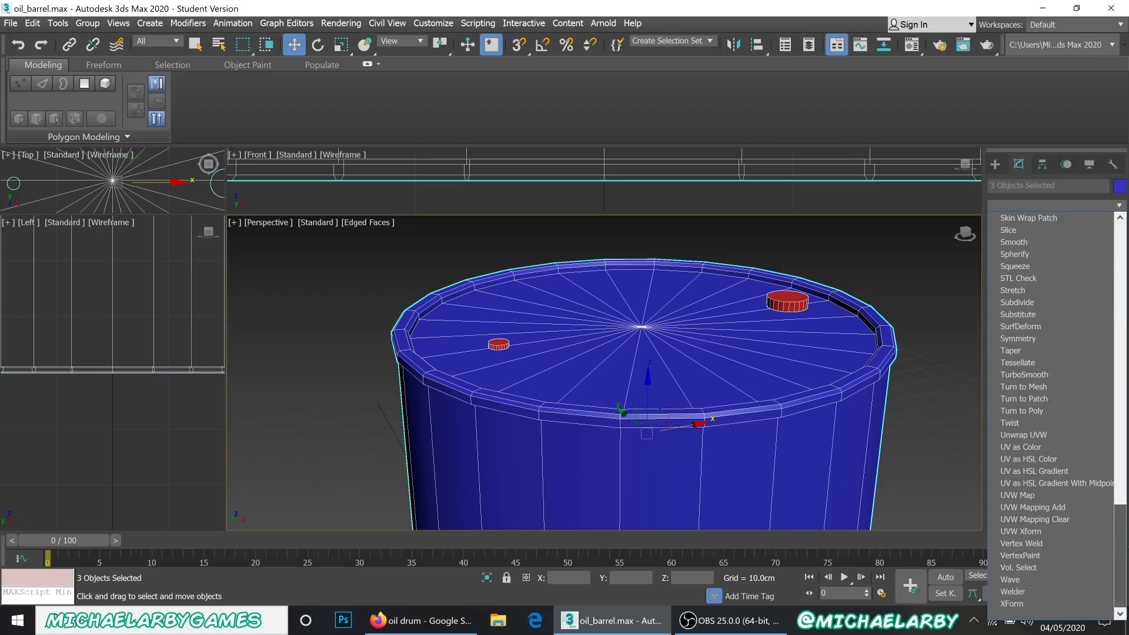
pyautogui.click(1034, 436)
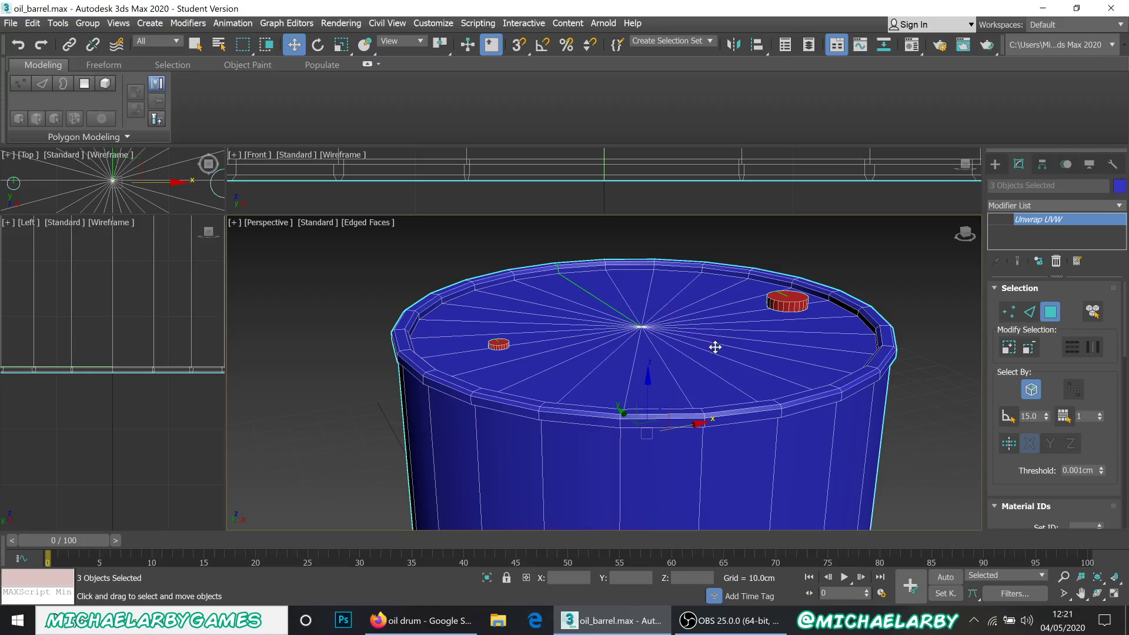
# - Open the UV editor for the three objects, enlarge its window and set it to polygon selection
pyautogui.scroll(-5, 1046, 334)
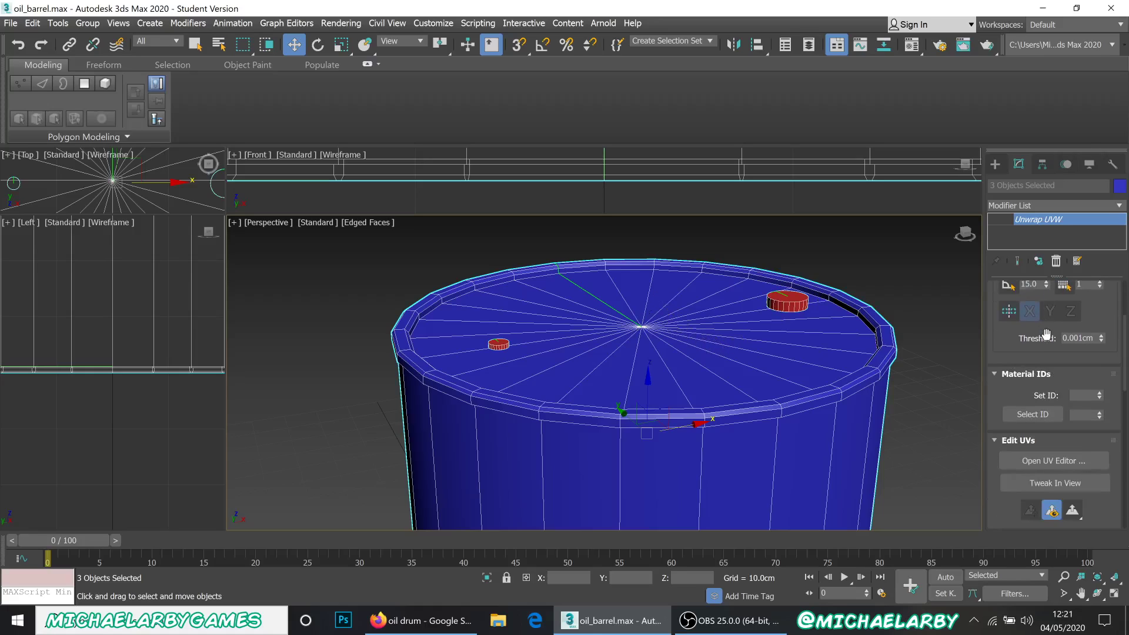
pyautogui.scroll(-2, 1046, 334)
pyautogui.click(1066, 416)
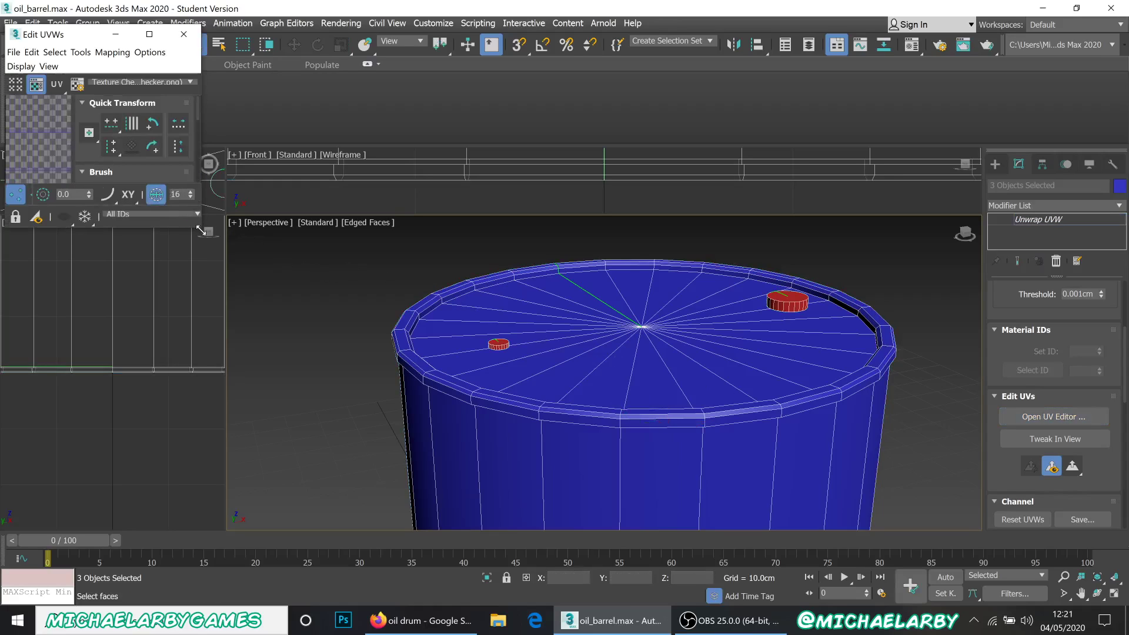
pyautogui.moveTo(201, 230); pyautogui.dragTo(541, 491)
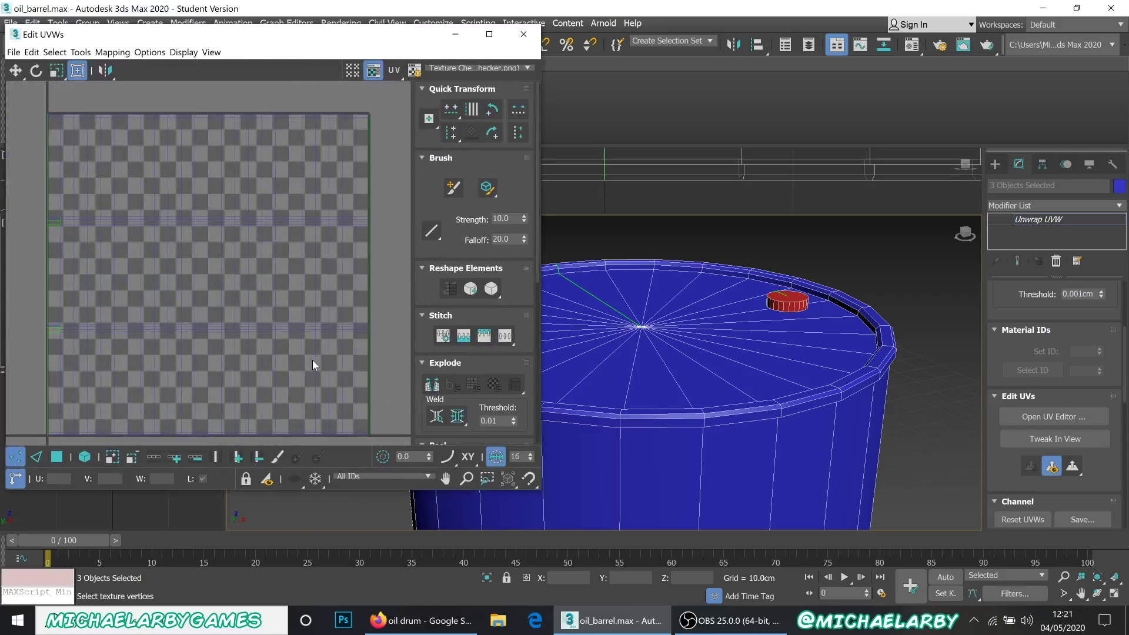
pyautogui.scroll(-5, 312, 365)
pyautogui.scroll(3, 326, 359)
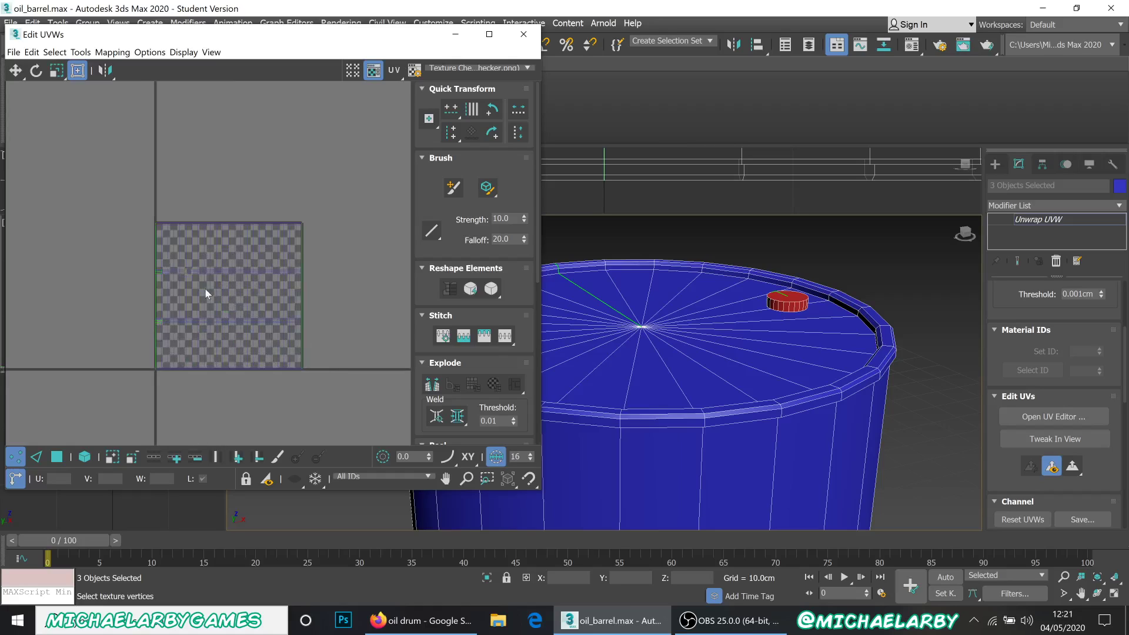
pyautogui.scroll(2, 205, 289)
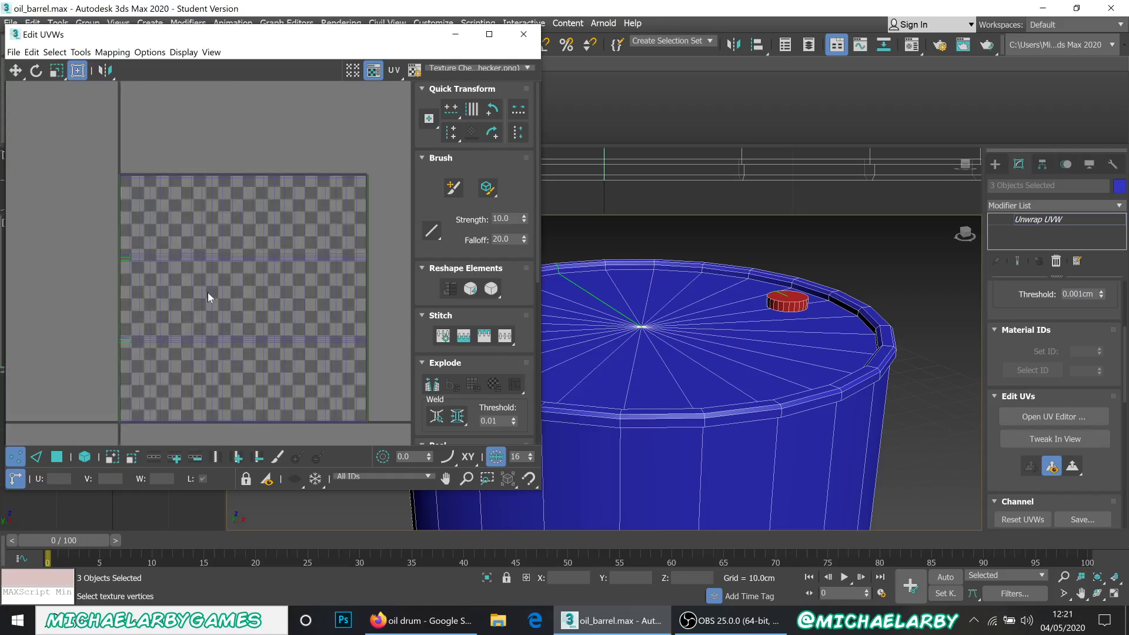
pyautogui.click(57, 457)
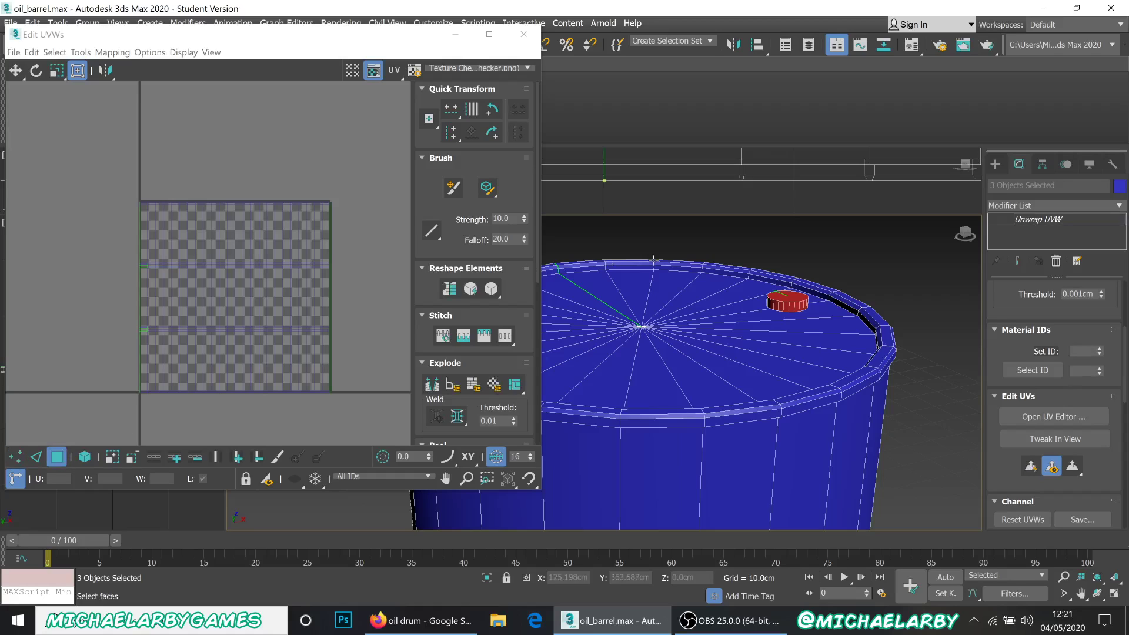
# - Select all polygons of the barrel and its lid caps for unwrapping
pyautogui.scroll(-3, 705, 278)
pyautogui.scroll(-4, 705, 279)
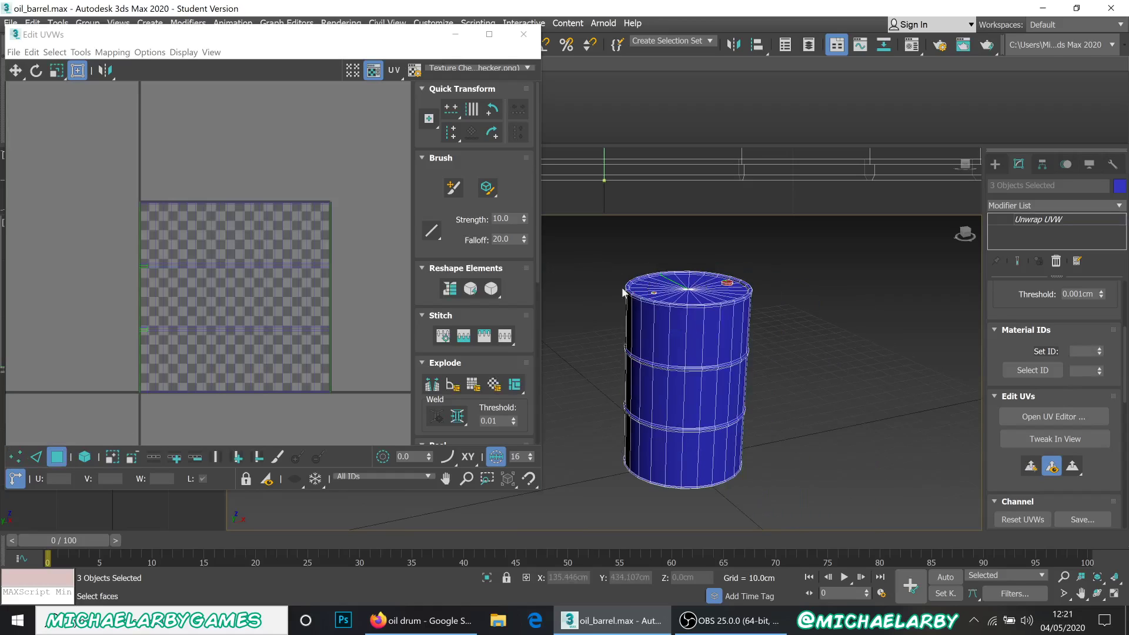
pyautogui.hotkey('ctrl', 'a')
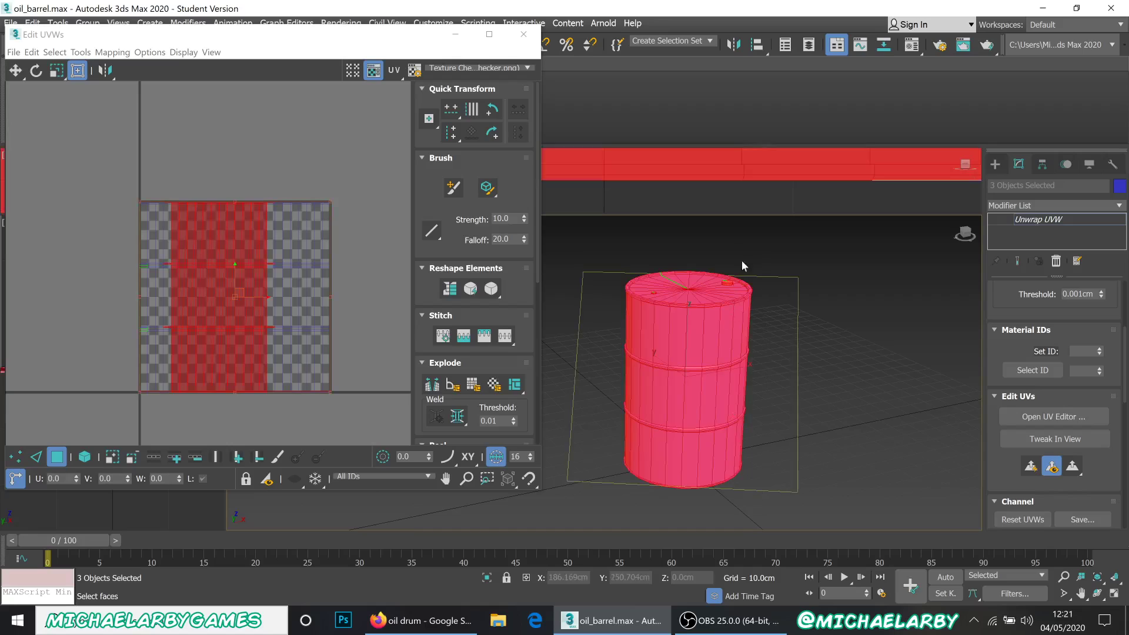
pyautogui.scroll(6, 711, 295)
pyautogui.scroll(-2, 727, 316)
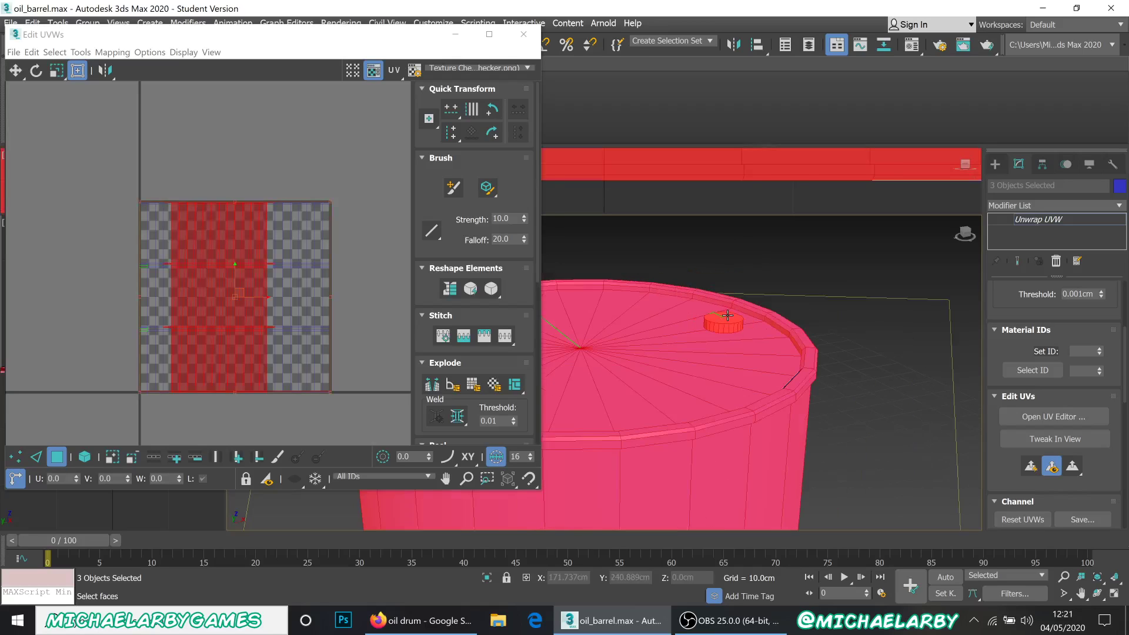
pyautogui.scroll(2, 727, 315)
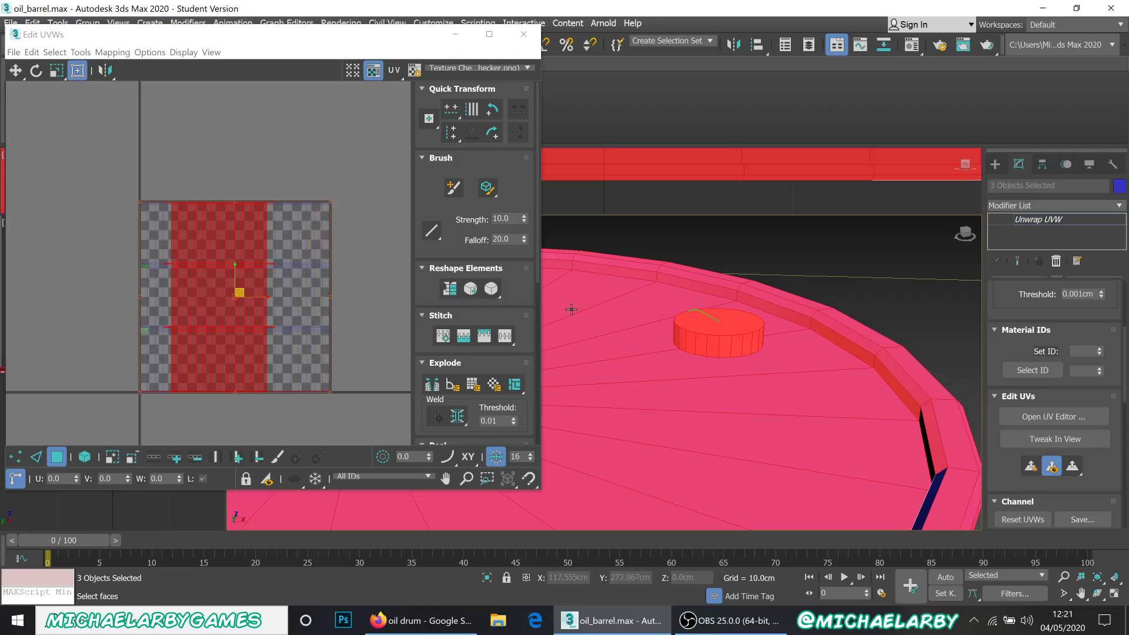
pyautogui.scroll(-5, 615, 286)
pyautogui.moveTo(658, 283); pyautogui.dragTo(757, 310, button='middle')
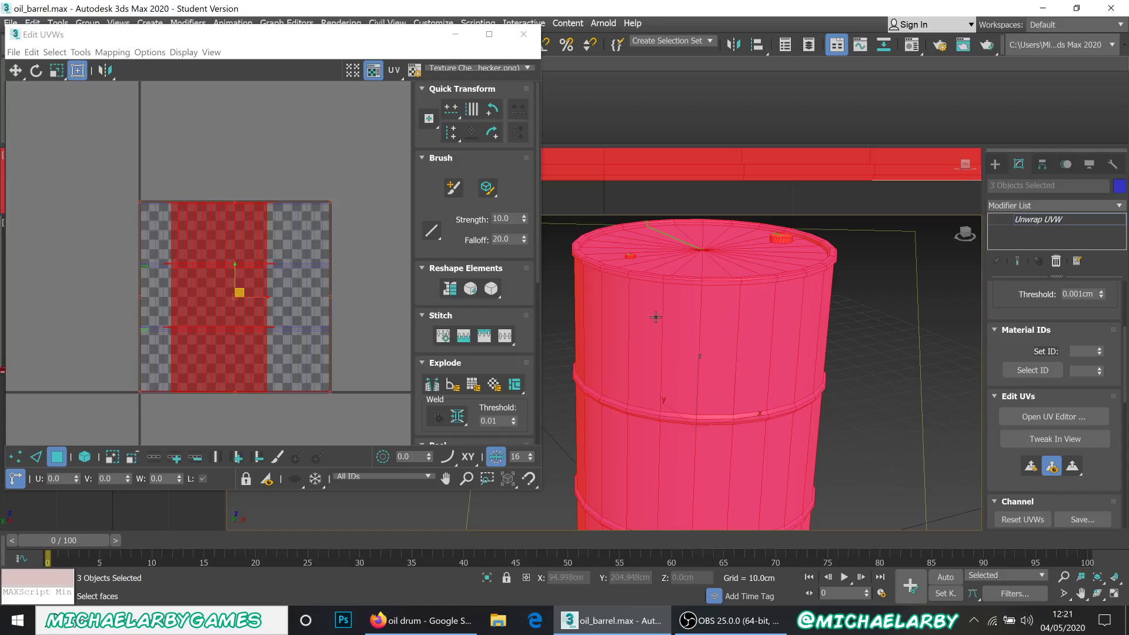
pyautogui.click(703, 623)
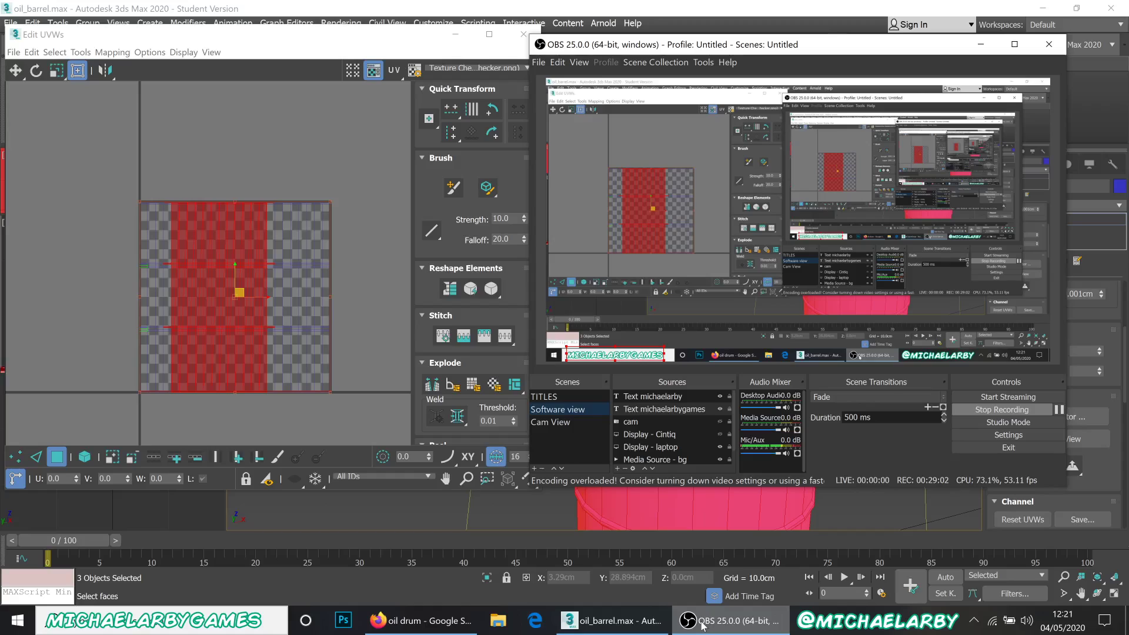
pyautogui.click(703, 623)
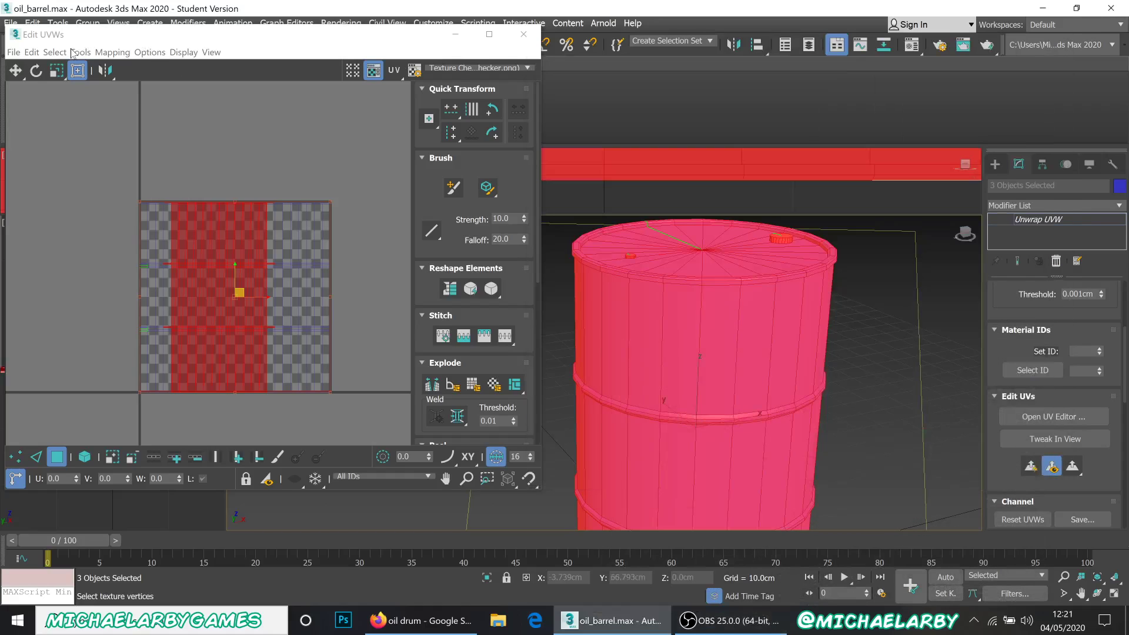
# - Apply Unfold Mapping to the selected polygons using Walk to closest face with normalized clusters
pyautogui.click(100, 57)
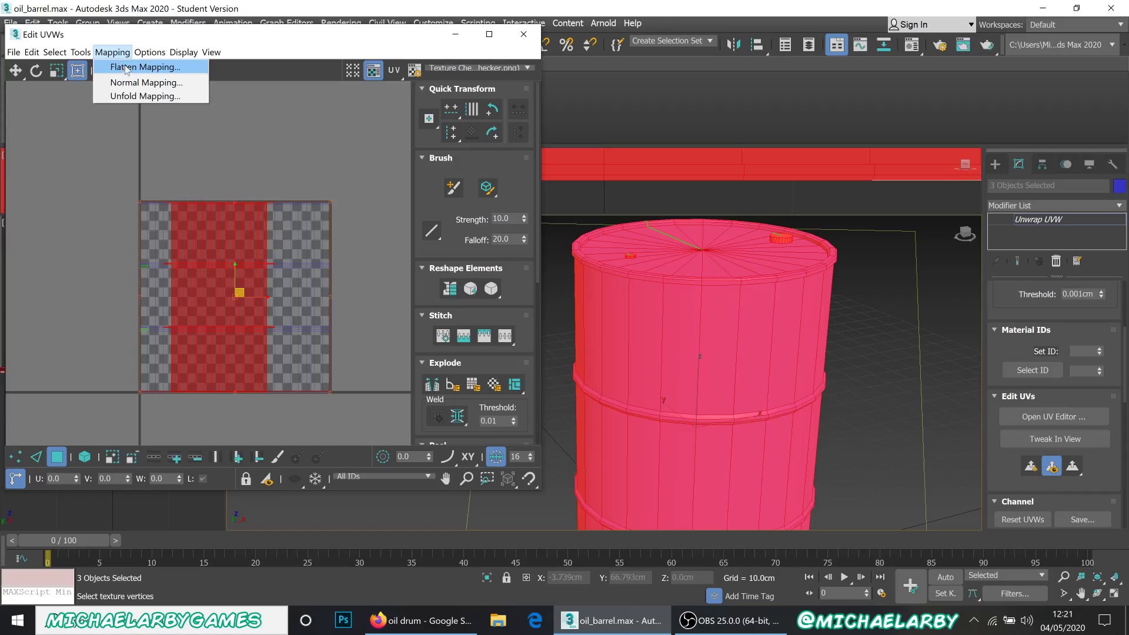
pyautogui.click(130, 96)
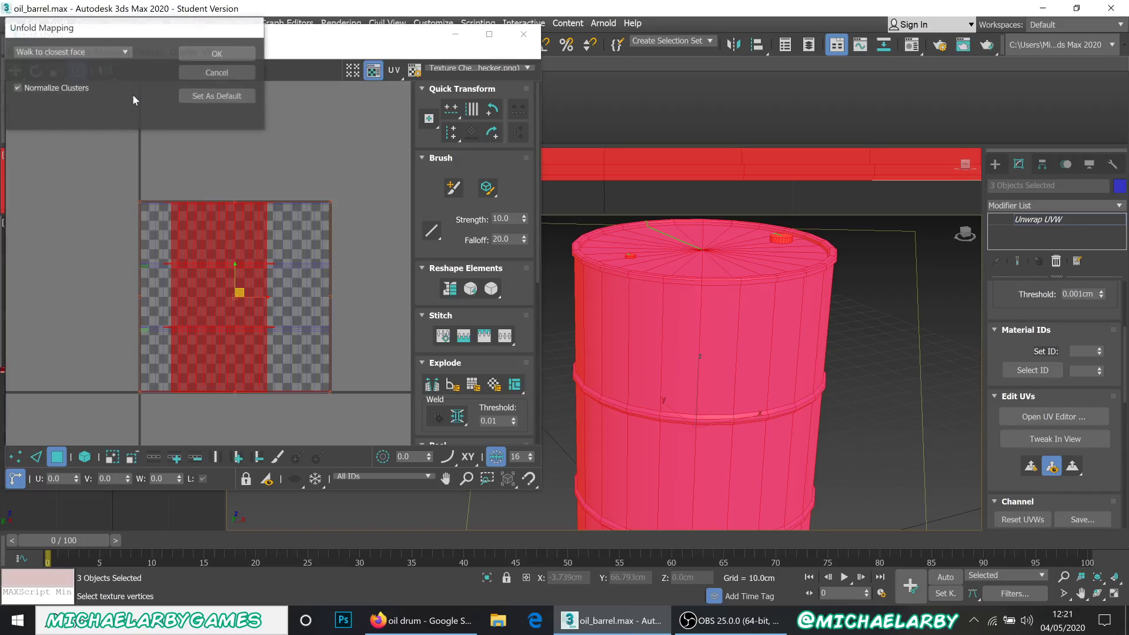
pyautogui.click(204, 54)
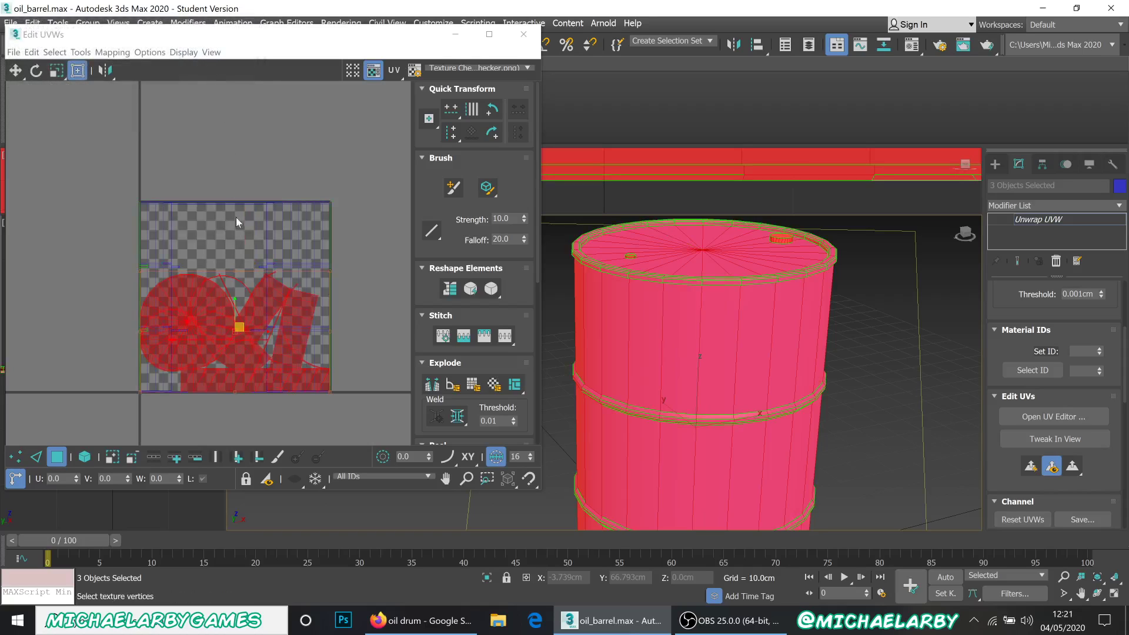
pyautogui.moveTo(248, 340); pyautogui.dragTo(262, 350)
pyautogui.scroll(3, 270, 253)
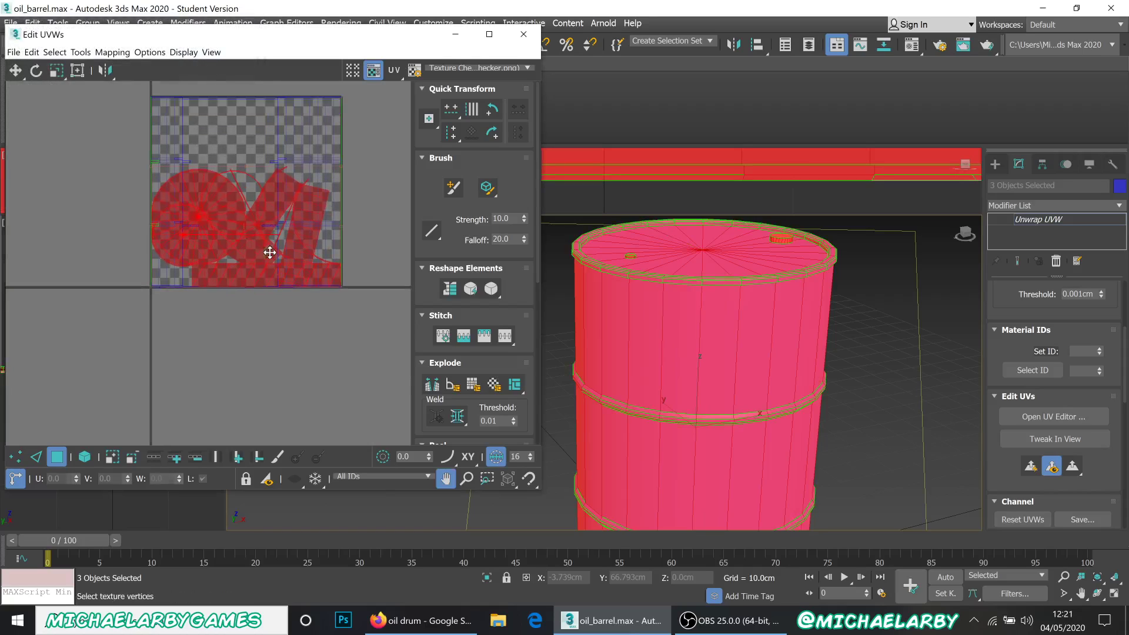
# - Pack the unfolded UV clusters with Pack: Custom, keeping Rescale on, Rotate off and padding at 0.02
pyautogui.scroll(-5, 221, 252)
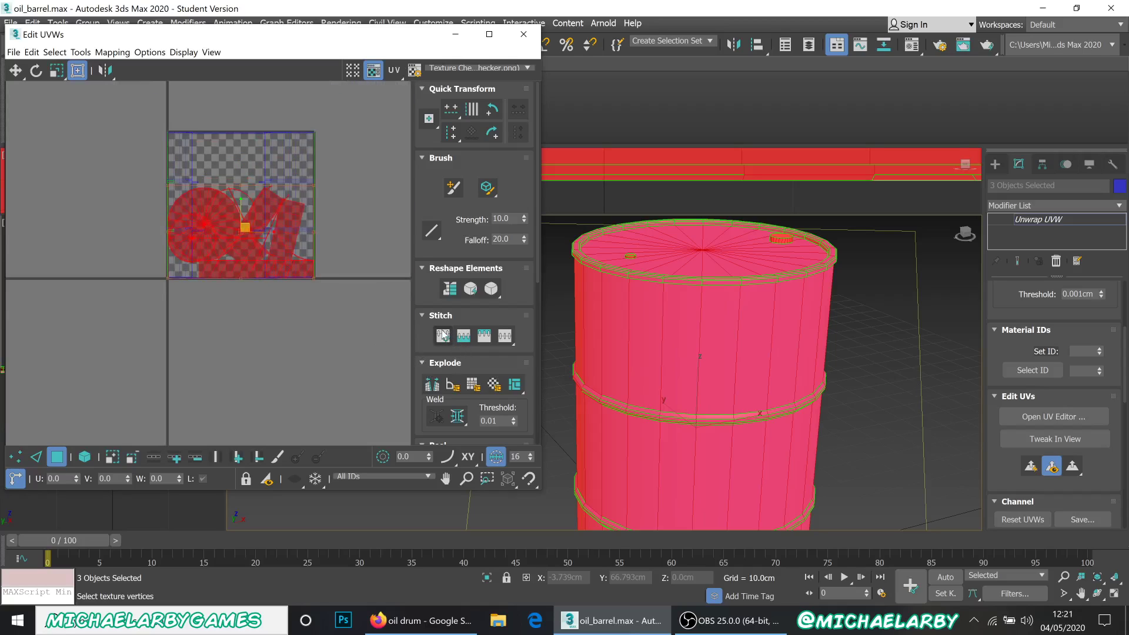
pyautogui.scroll(-5, 458, 352)
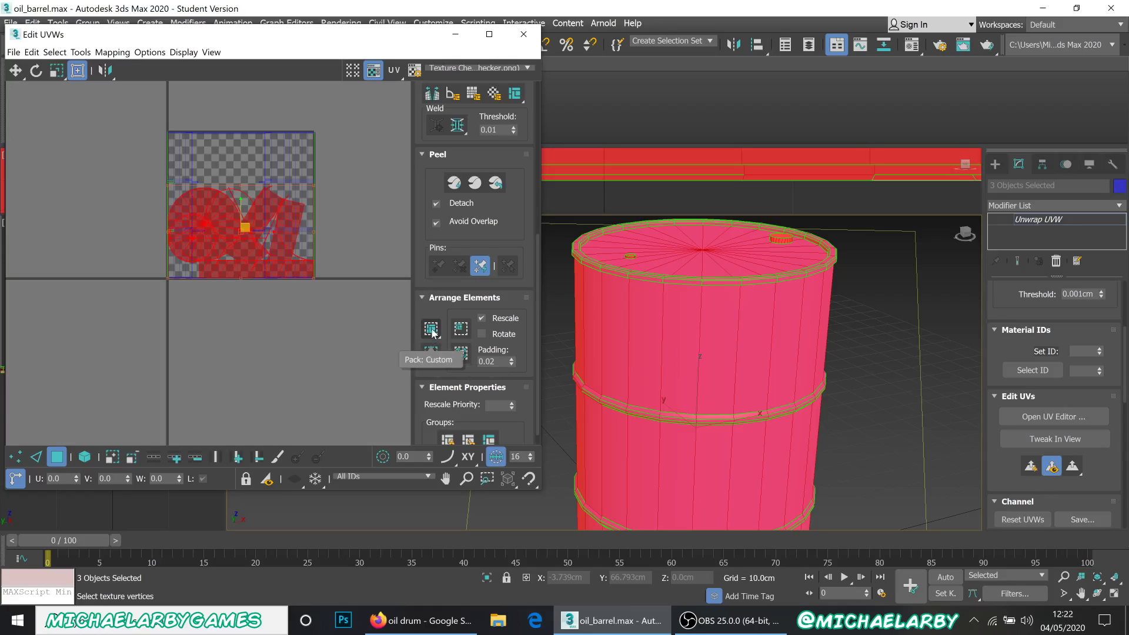
pyautogui.click(432, 332)
pyautogui.scroll(5, 213, 188)
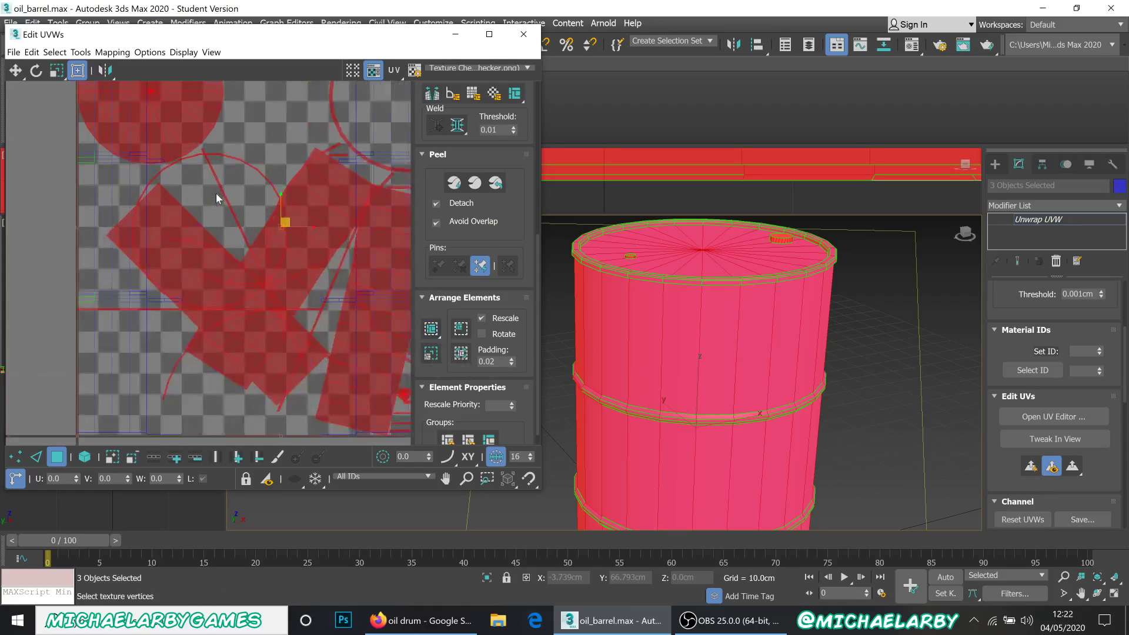
pyautogui.scroll(-5, 229, 259)
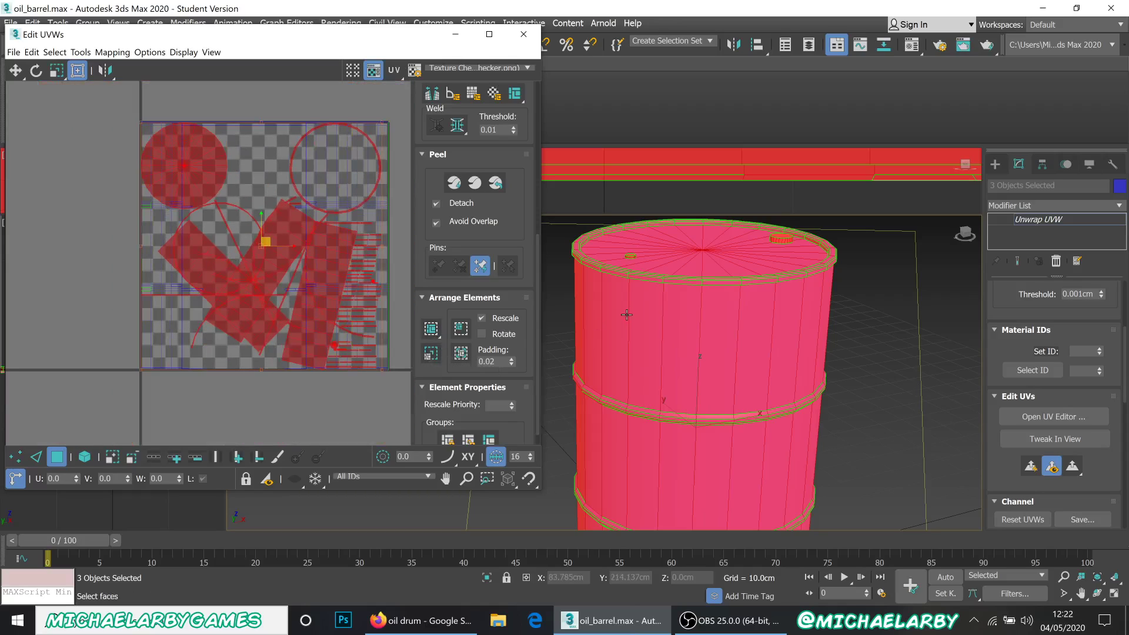
# - Check the back of the barrel for unselected faces and select every polygon across the whole UV tile
pyautogui.keyDown('alt'); pyautogui.moveTo(722, 362); pyautogui.dragTo(668, 363, button='middle'); pyautogui.keyUp('alt')
pyautogui.scroll(-5, 668, 363)
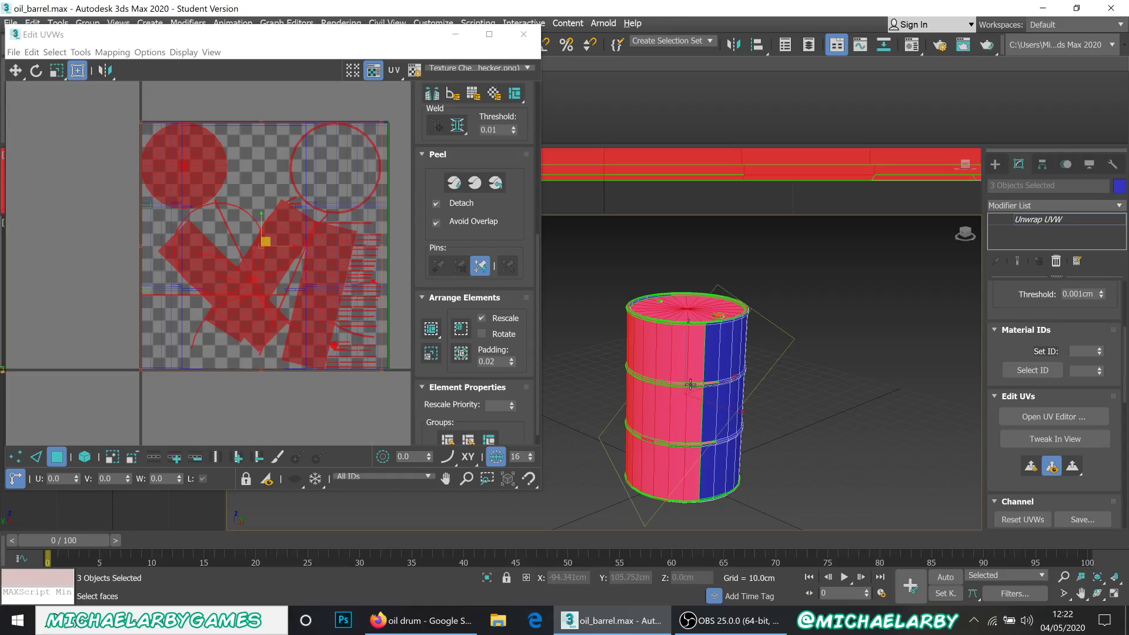
pyautogui.keyDown('alt'); pyautogui.moveTo(690, 384); pyautogui.dragTo(712, 383, button='middle'); pyautogui.keyUp('alt')
pyautogui.scroll(-3, 138, 320)
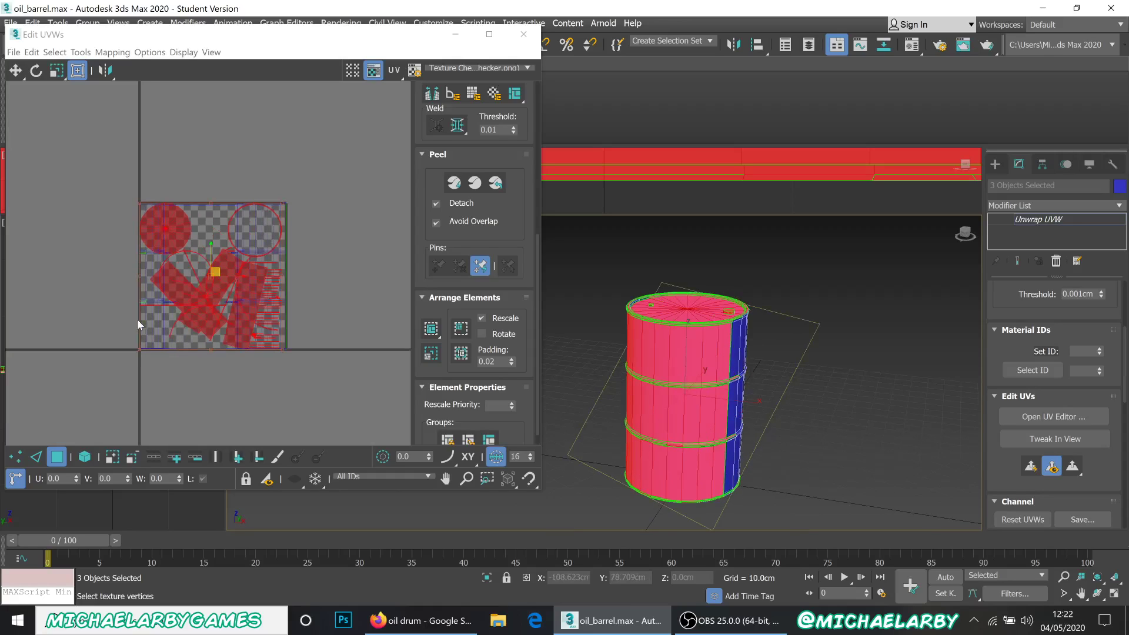
pyautogui.moveTo(114, 188); pyautogui.dragTo(296, 375)
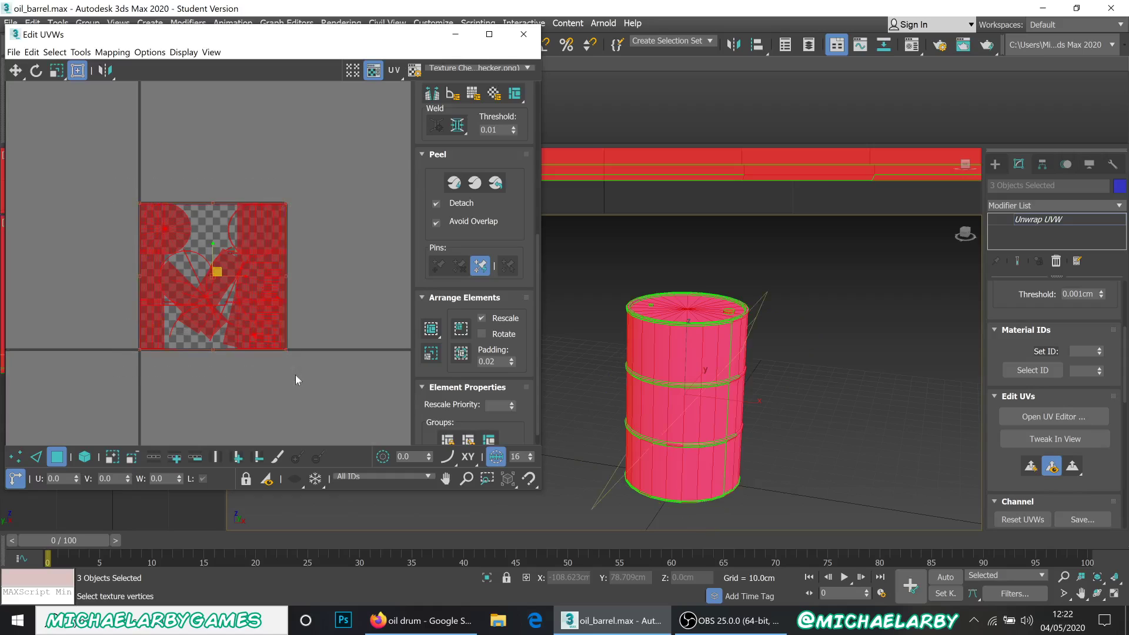
# - Unfold the complete polygon selection again with Unfold Mapping, using Walk to closest face and normalized clusters
pyautogui.keyDown('alt'); pyautogui.moveTo(682, 429); pyautogui.dragTo(682, 370, button='middle'); pyautogui.keyUp('alt')
pyautogui.click(112, 52)
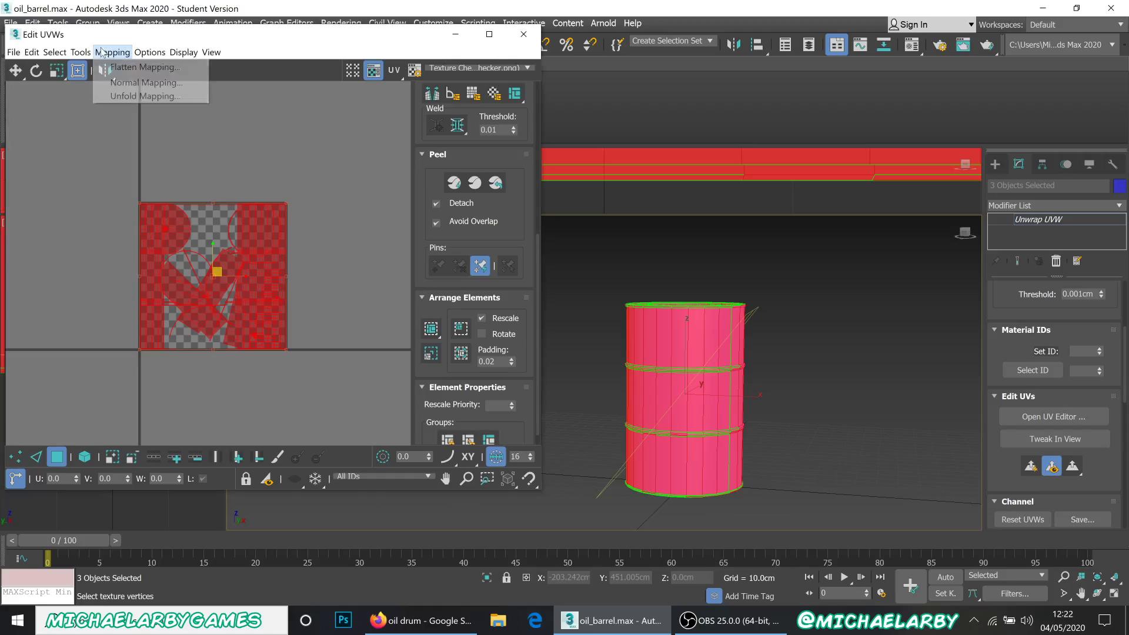
pyautogui.click(120, 95)
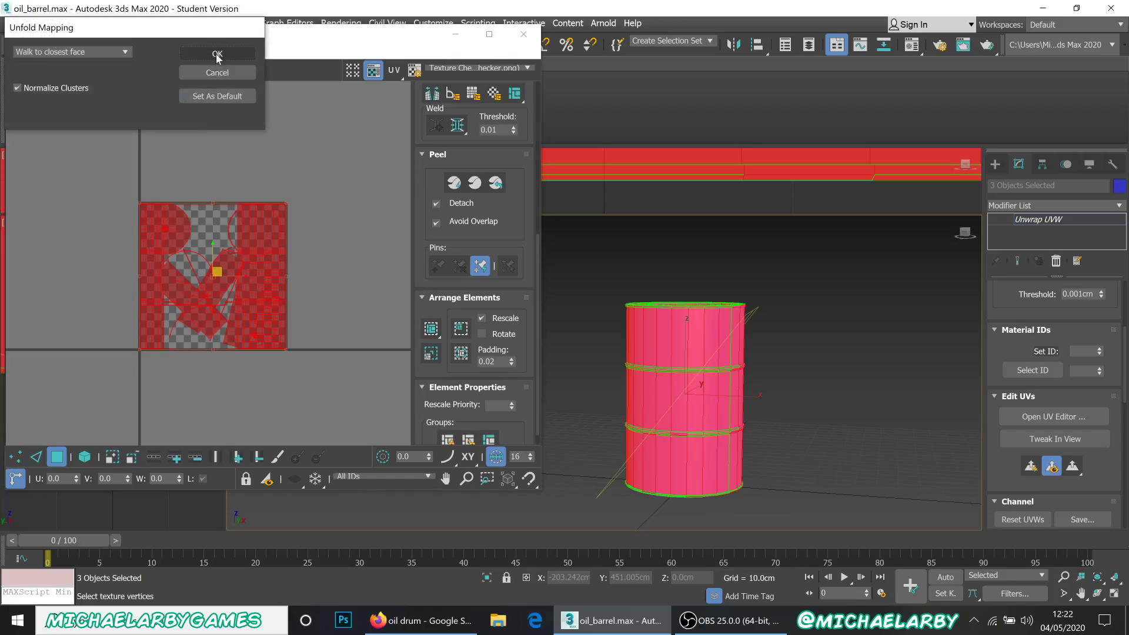
pyautogui.click(217, 55)
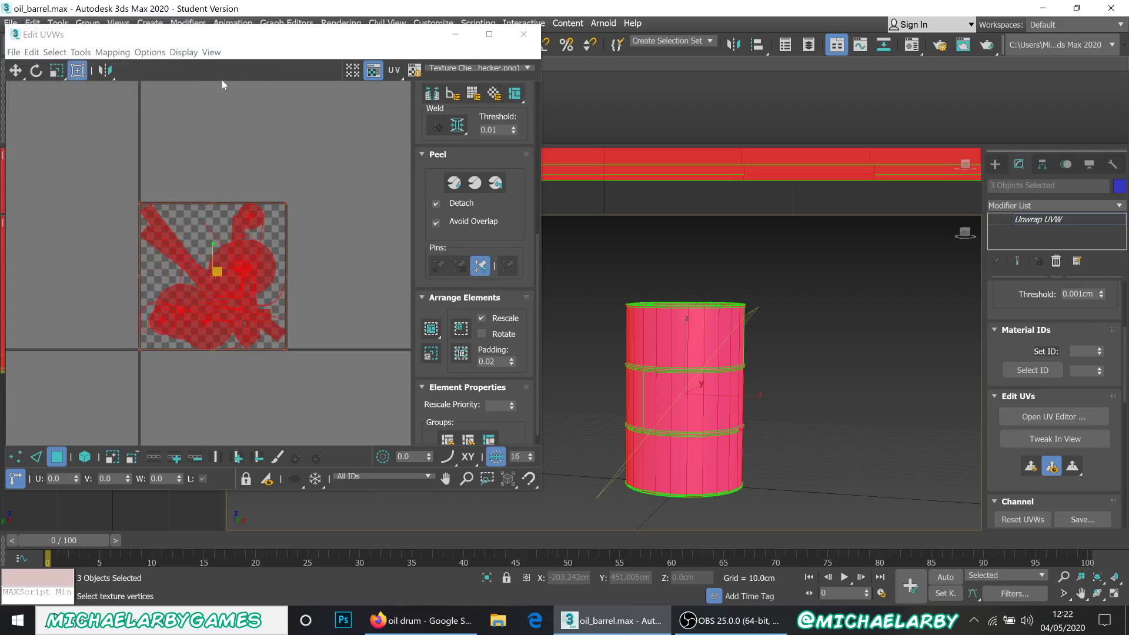
pyautogui.scroll(5, 184, 318)
pyautogui.scroll(-4, 189, 307)
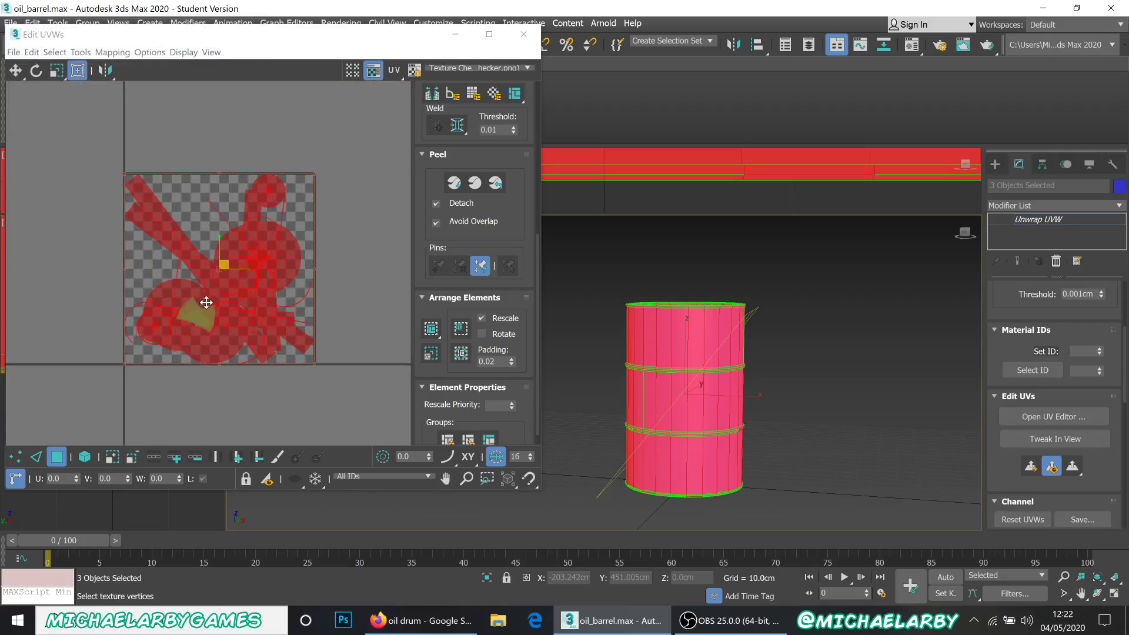
pyautogui.scroll(1, 211, 298)
# - Try Flatten Mapping with its default settings on the UVs of all three objects and inspect the resulting layout
pyautogui.click(112, 52)
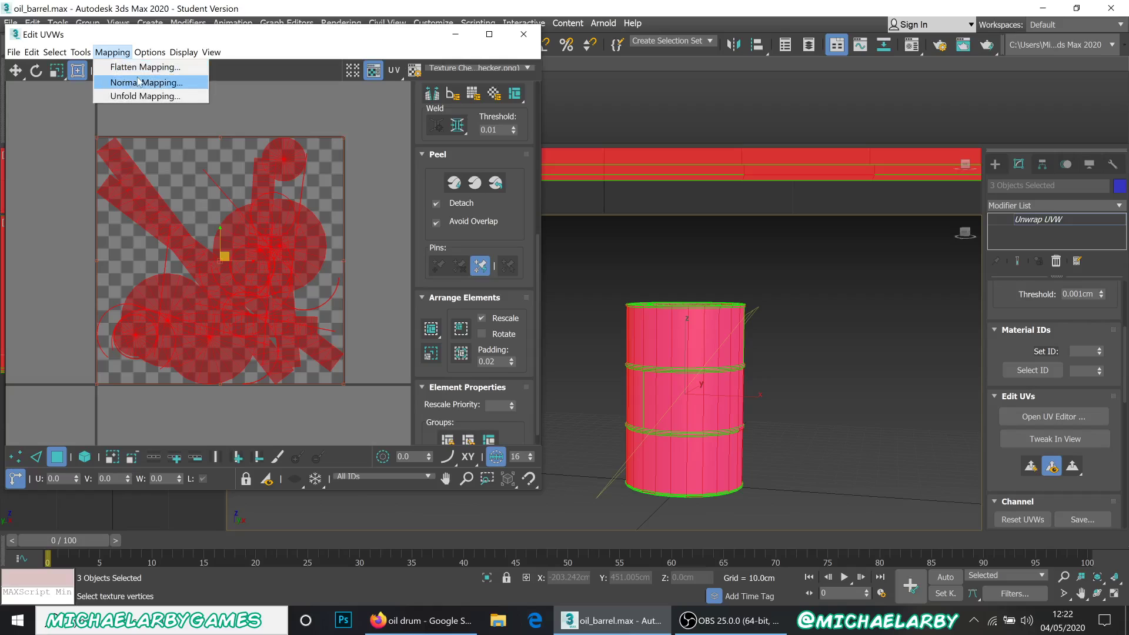
pyautogui.click(146, 67)
pyautogui.click(188, 117)
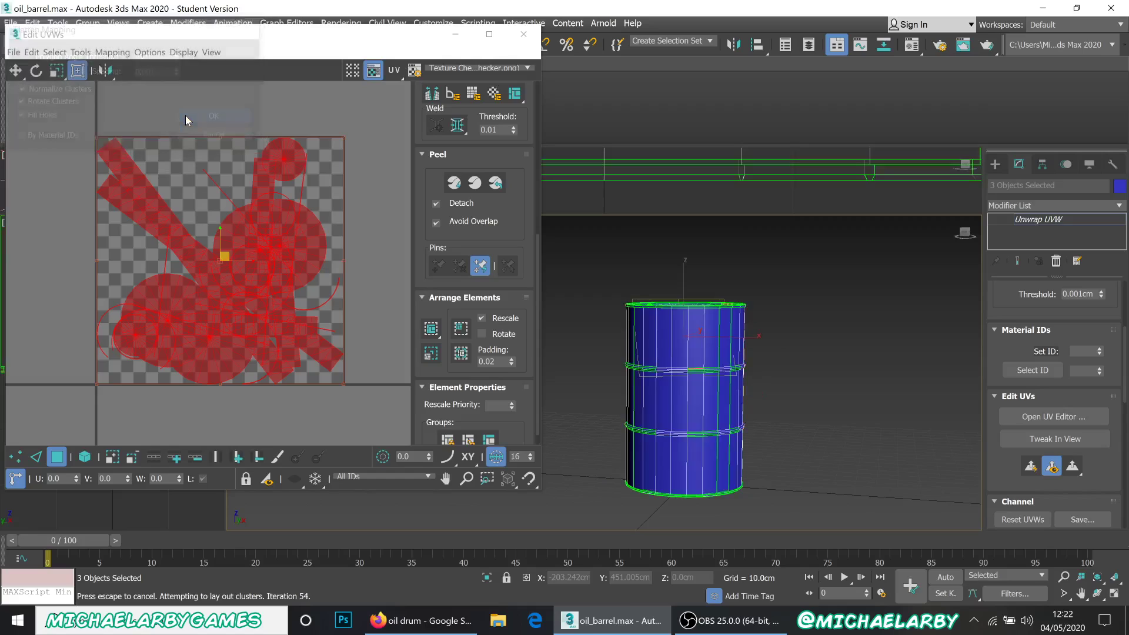
pyautogui.scroll(3, 235, 231)
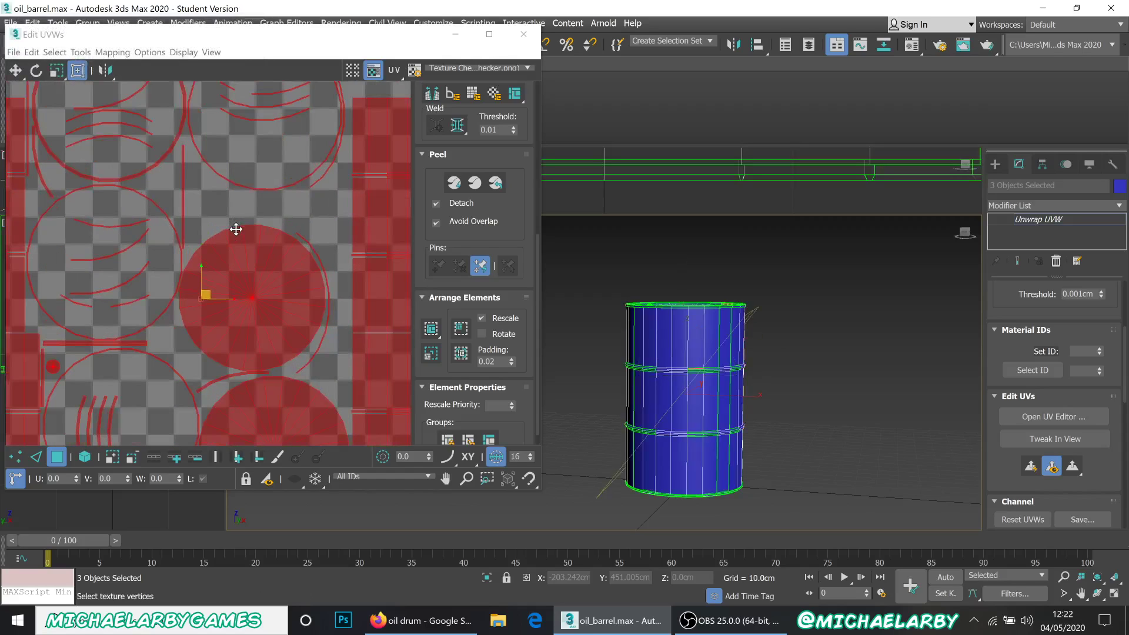
pyautogui.scroll(-2, 235, 229)
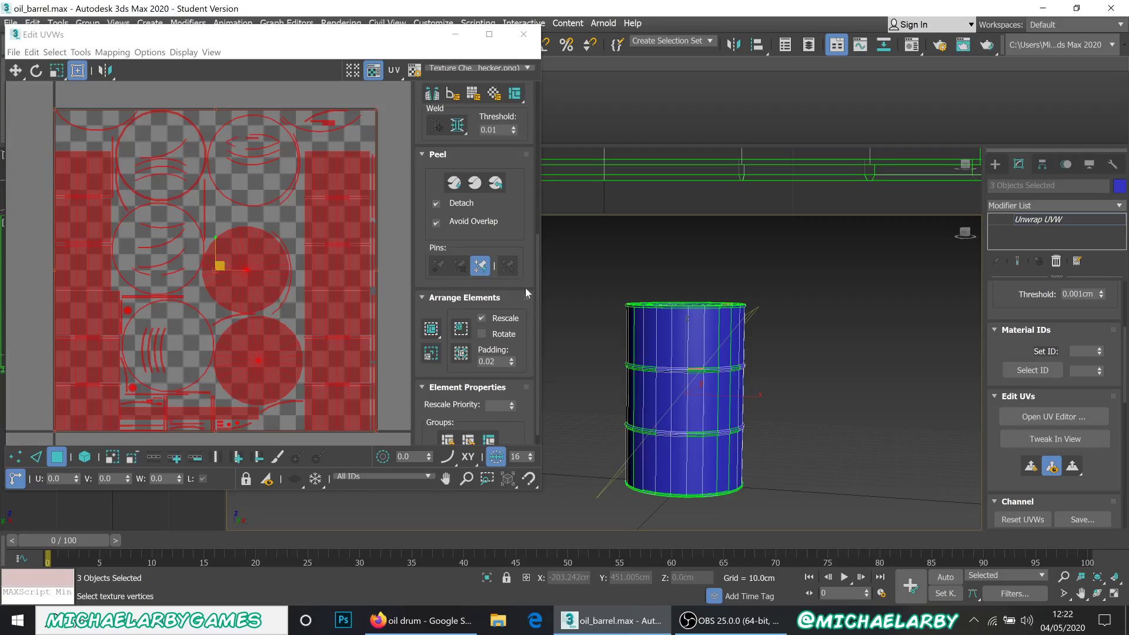
# - Reselect all polygons of the three objects and apply a cylindrical projection to them
pyautogui.hotkey('ctrl', 'a')
pyautogui.keyDown('alt'); pyautogui.moveTo(593, 404); pyautogui.dragTo(648, 502, button='middle'); pyautogui.keyUp('alt')
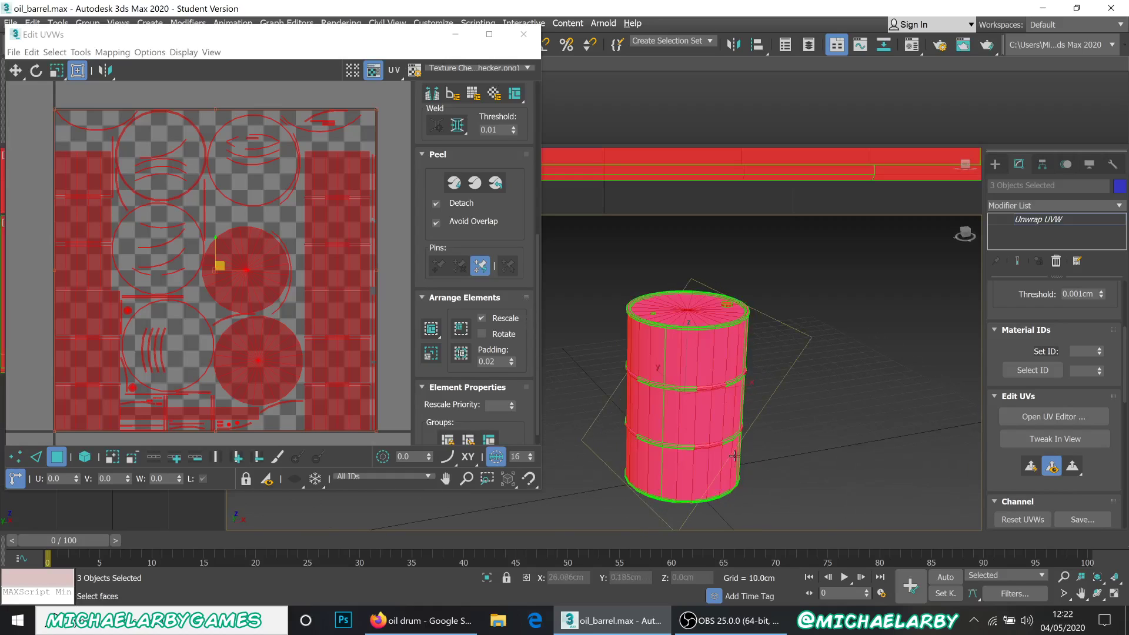
pyautogui.scroll(-5, 1033, 417)
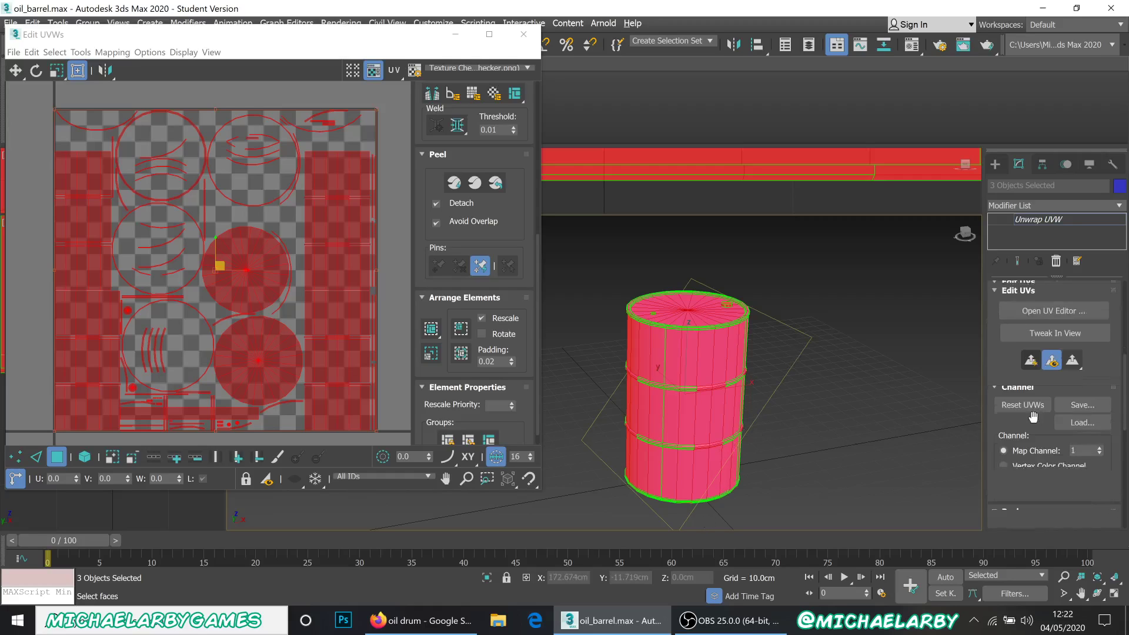
pyautogui.scroll(-2, 1032, 418)
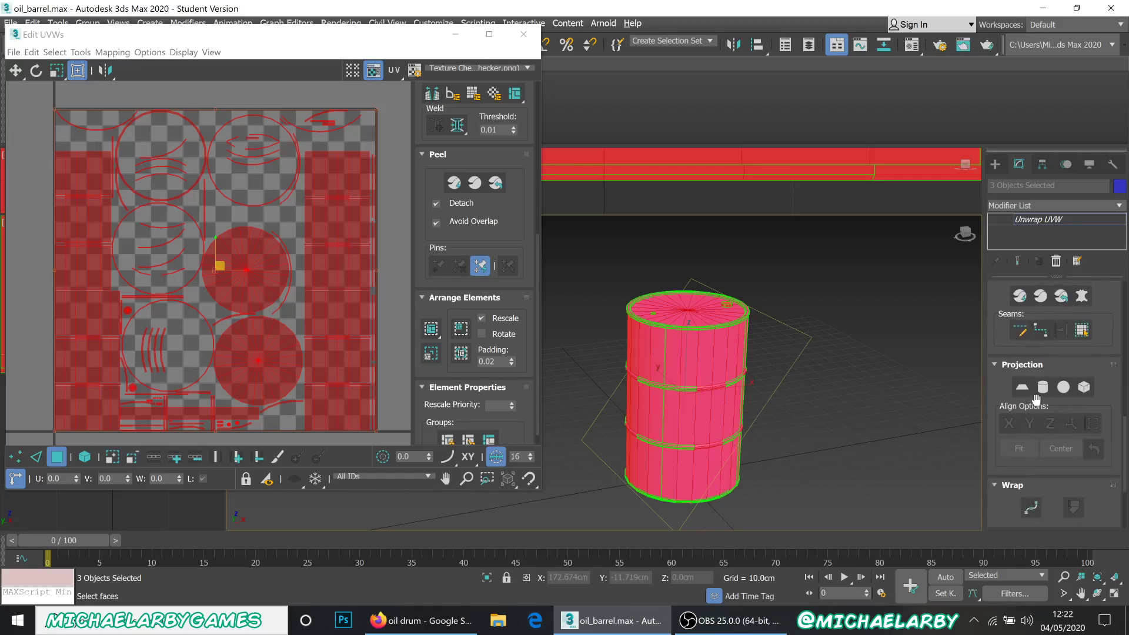
pyautogui.click(1042, 388)
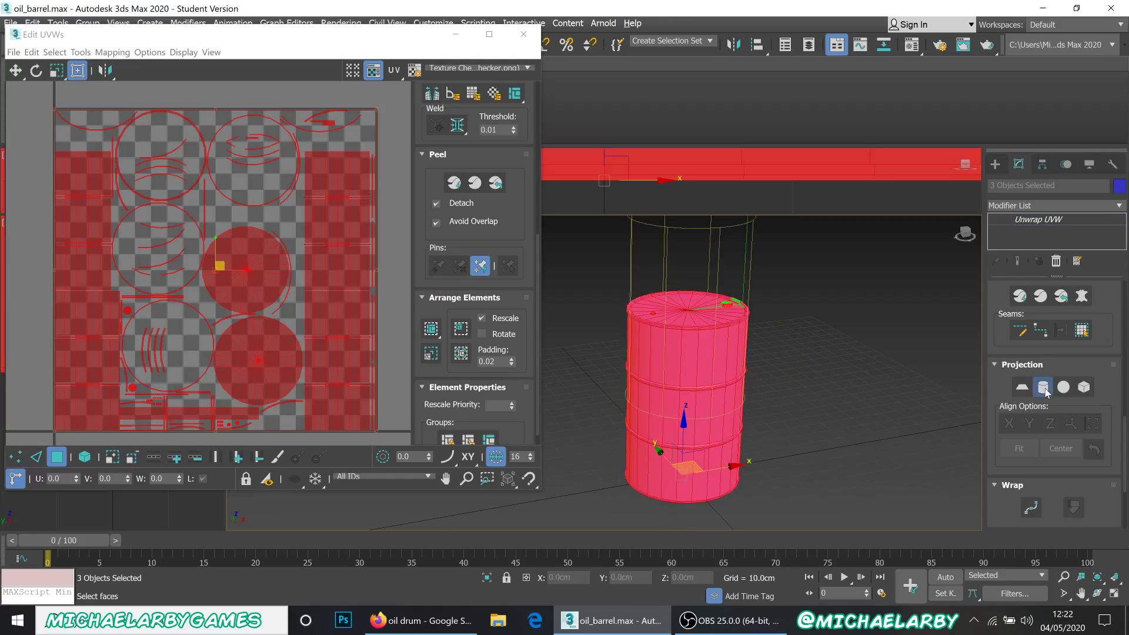
pyautogui.scroll(-4, 353, 338)
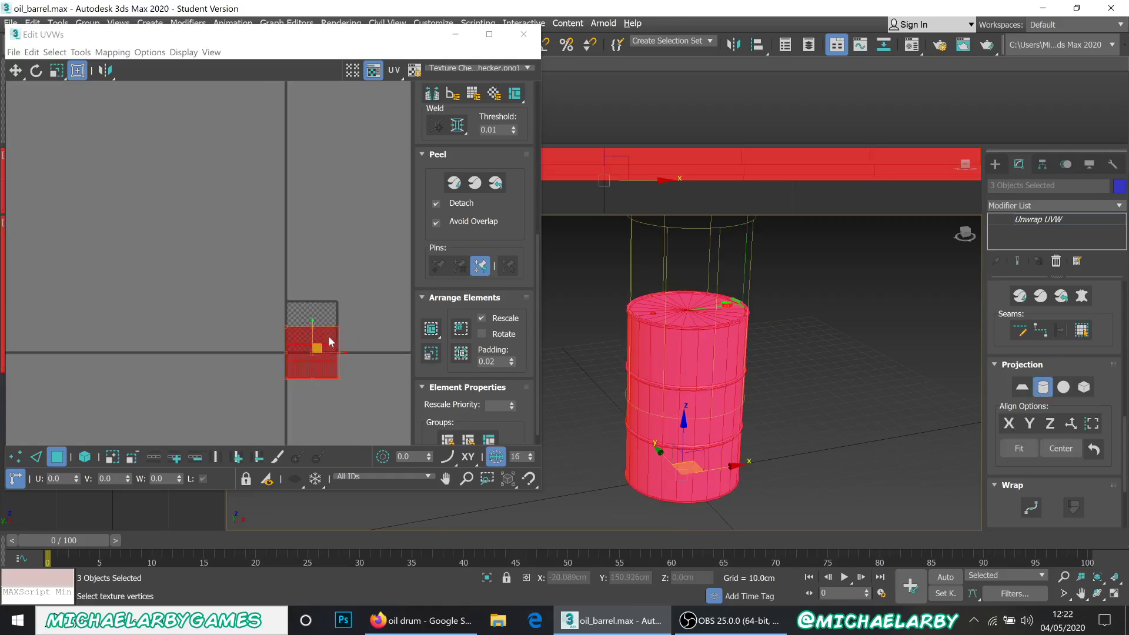
pyautogui.scroll(1, 326, 341)
# - Apply Unfold Mapping over the cylindrically projected UVs, using Walk to closest face with normalized clusters
pyautogui.click(112, 52)
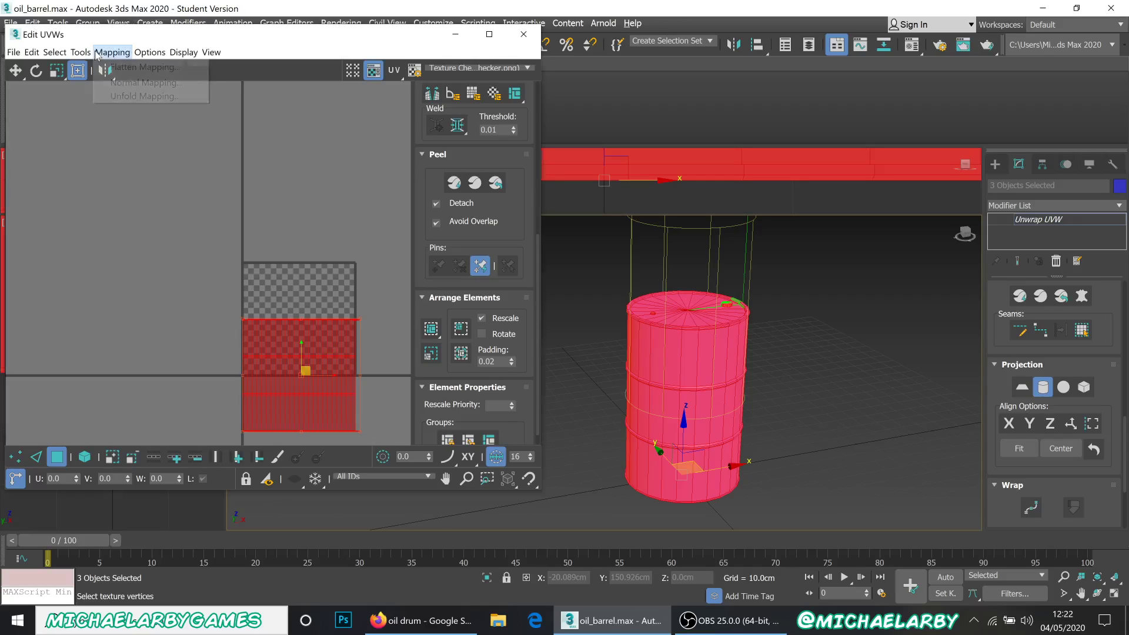
pyautogui.click(123, 93)
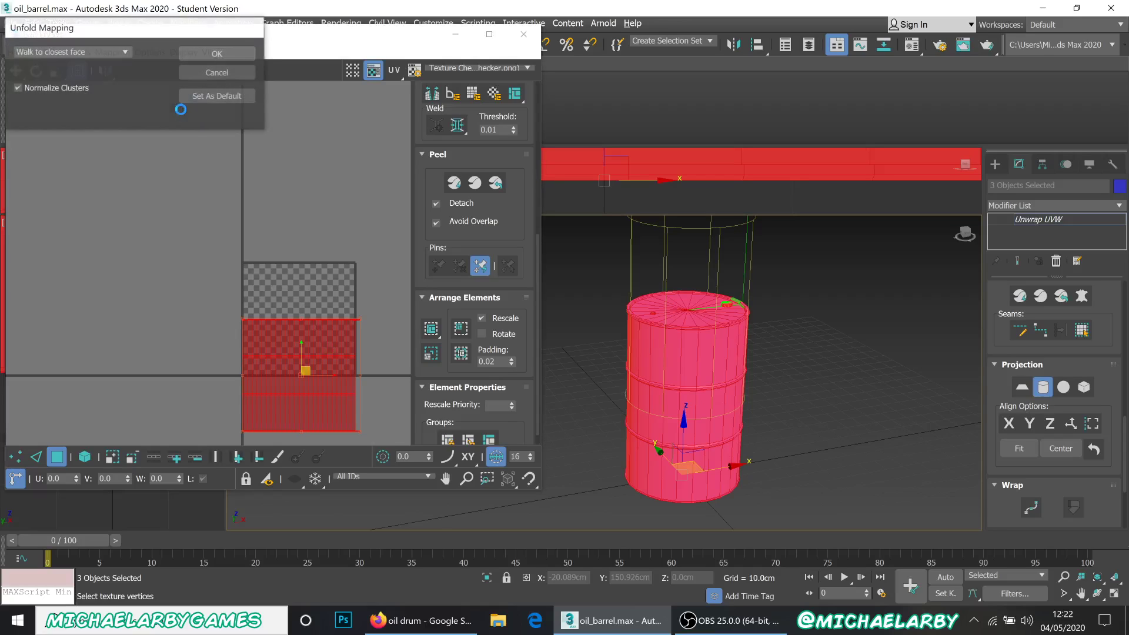
pyautogui.click(215, 52)
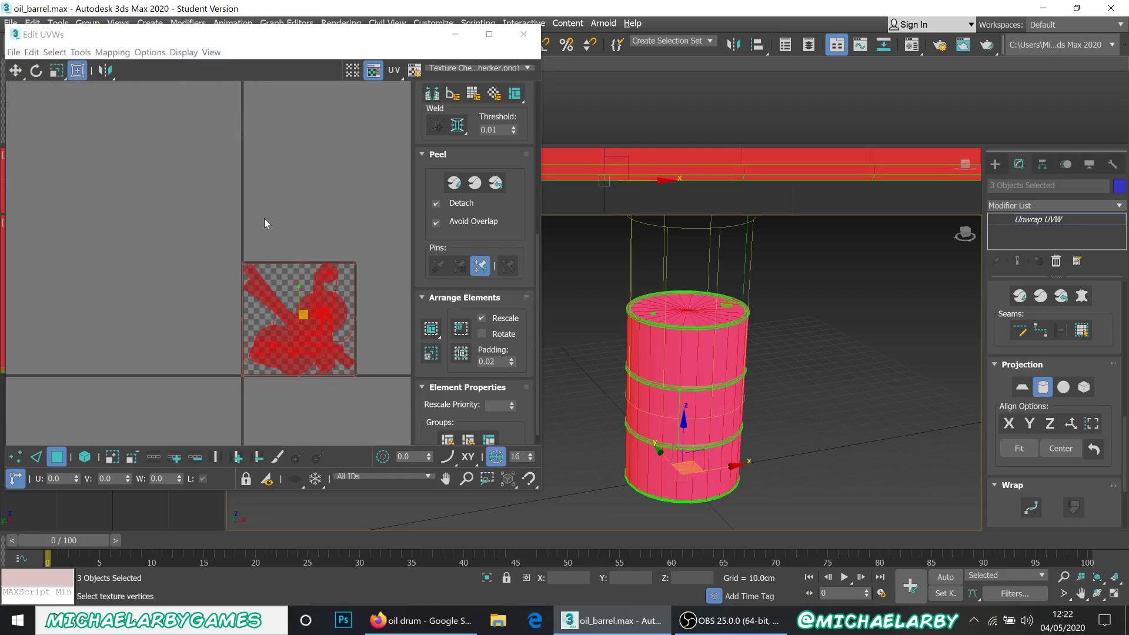
# - Apply Flatten Mapping to the selected polygons of all three objects in the UV editor
pyautogui.click(111, 52)
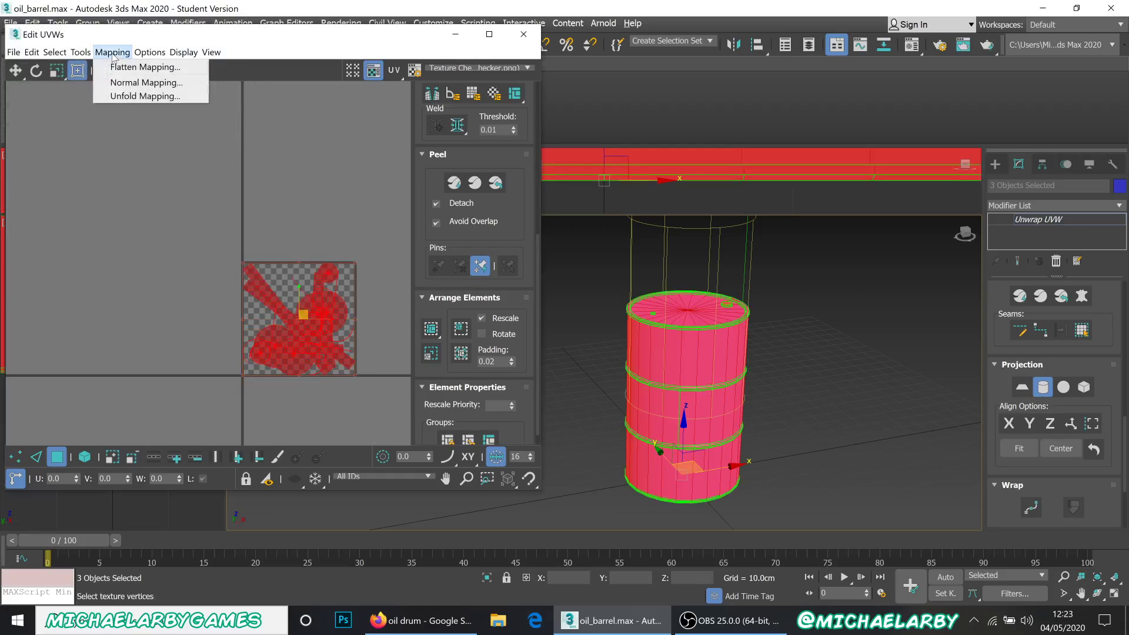
pyautogui.click(124, 65)
pyautogui.click(204, 122)
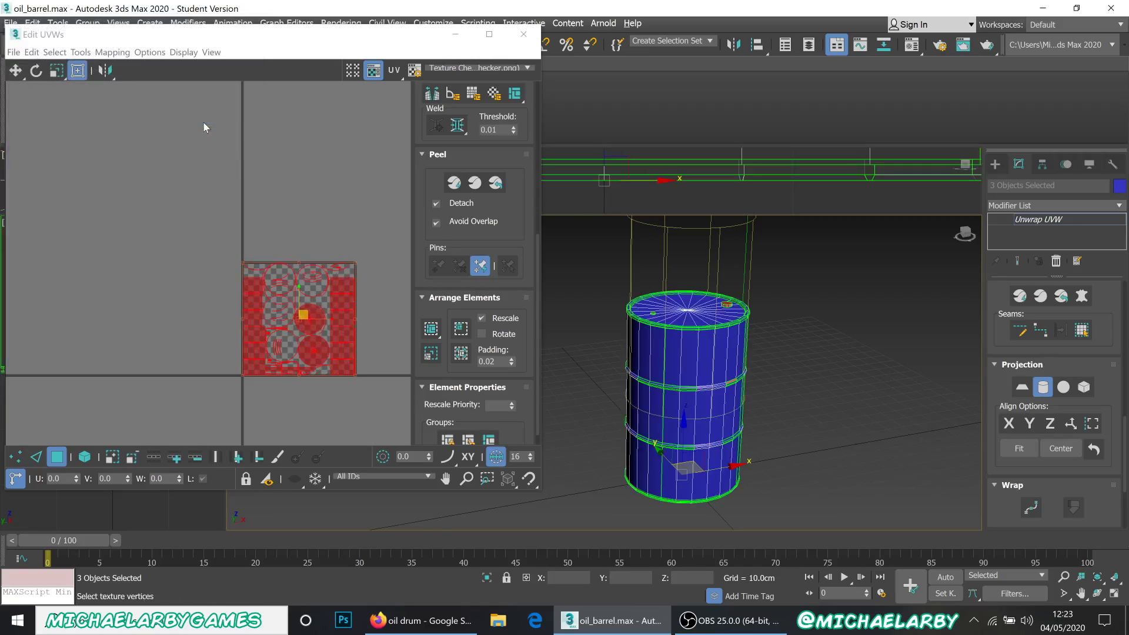
pyautogui.scroll(3, 294, 303)
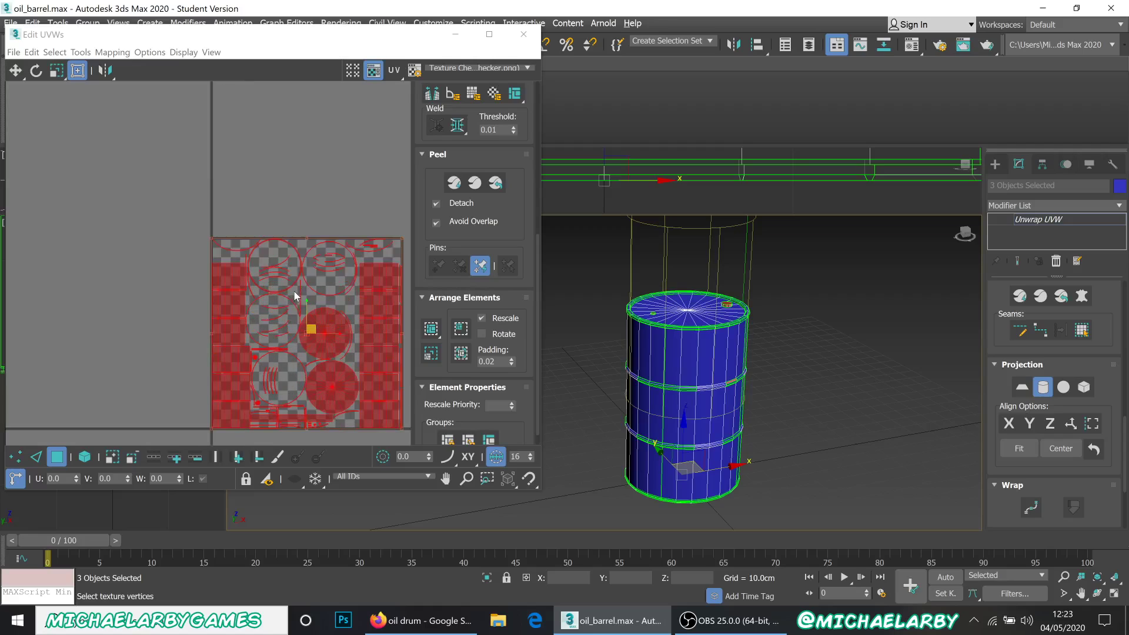
pyautogui.moveTo(297, 300); pyautogui.dragTo(180, 221, button='middle')
pyautogui.scroll(2, 180, 221)
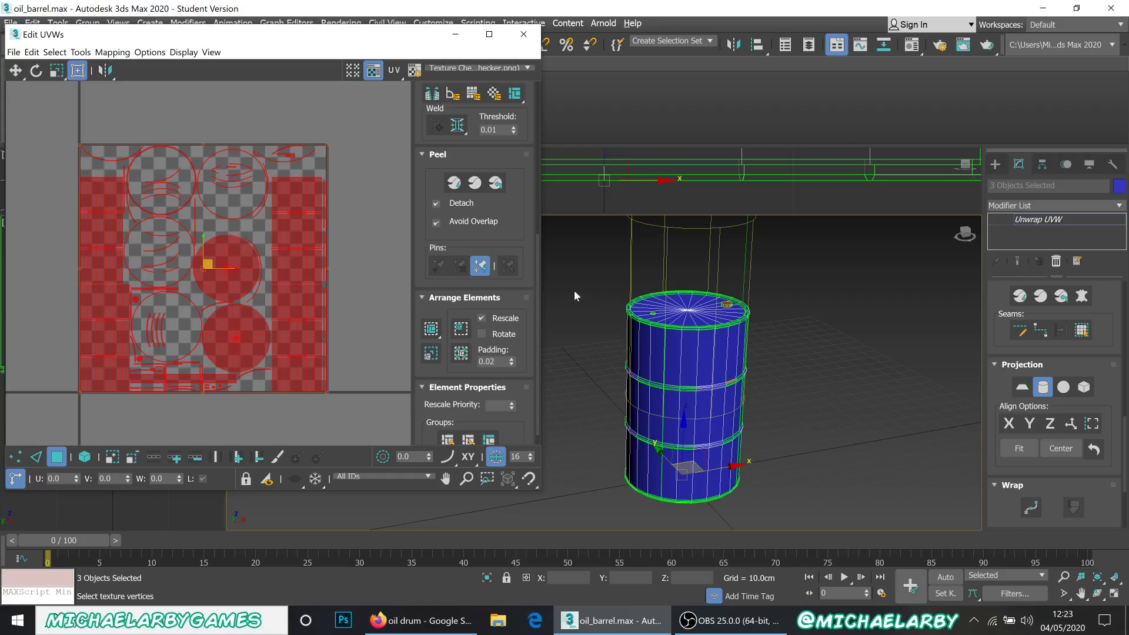
# - Leave polygon editing on the three objects and select only the larger red cap on the barrel lid
pyautogui.press('3')
pyautogui.scroll(5, 740, 306)
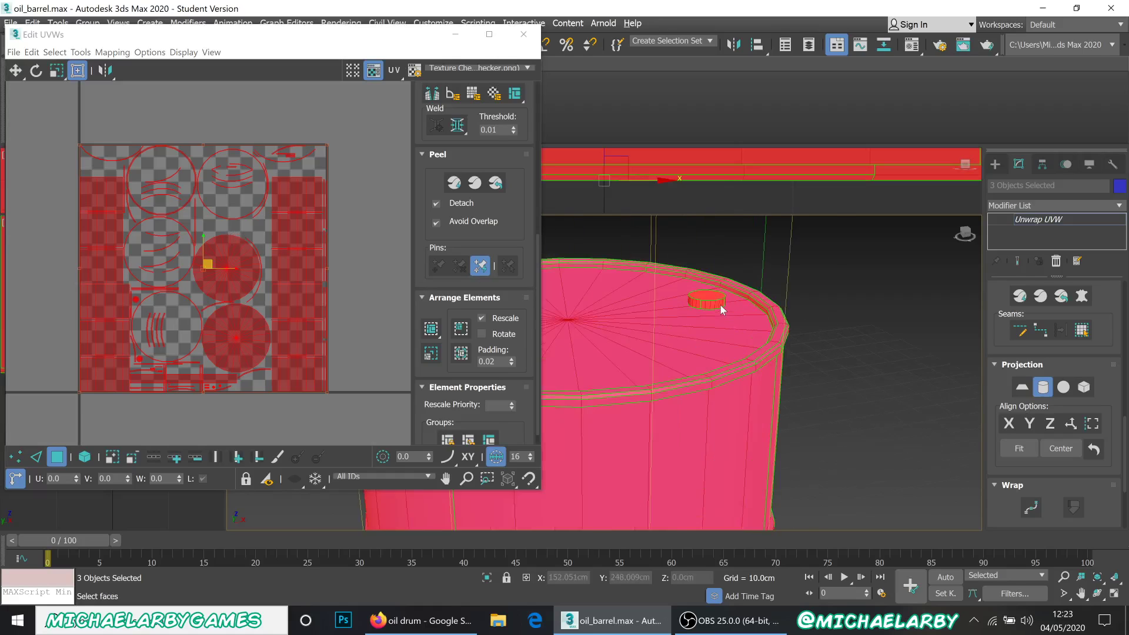
pyautogui.scroll(2, 720, 305)
pyautogui.rightClick(705, 299)
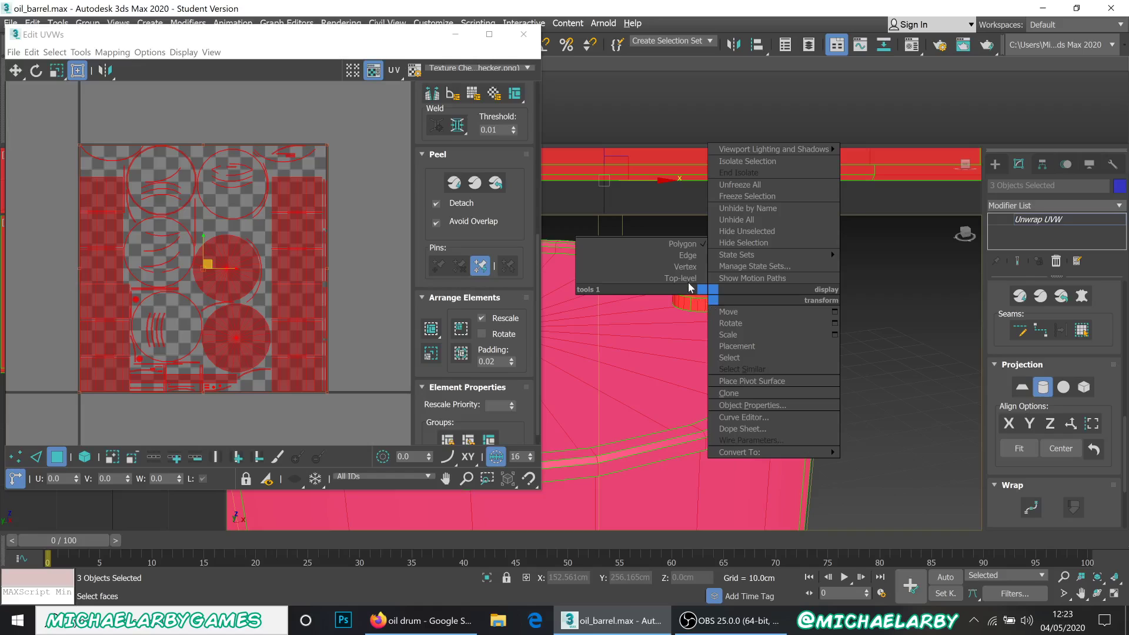
pyautogui.click(683, 278)
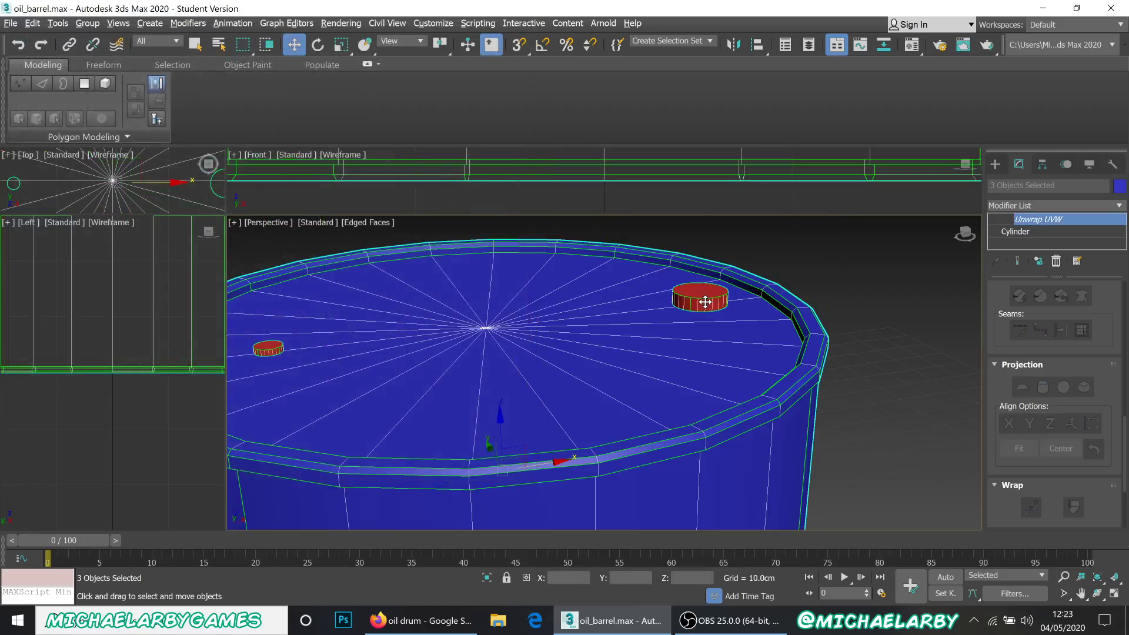
pyautogui.click(705, 302)
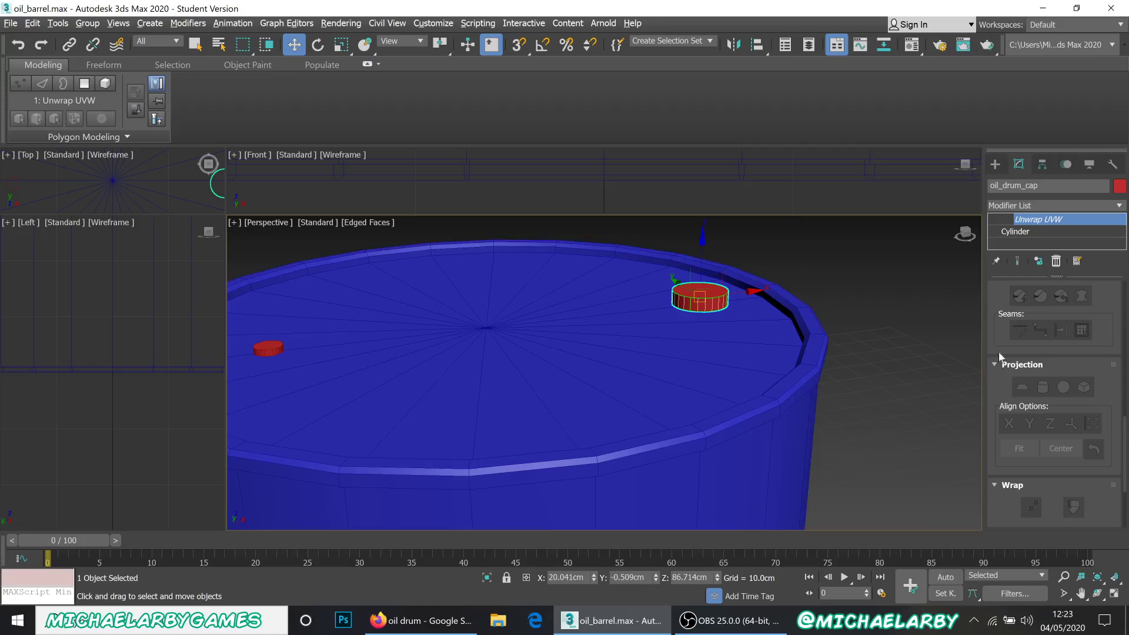
# - Open the UV editor for the larger cap alone and examine its UV pieces in polygon mode
pyautogui.scroll(-4, 1040, 393)
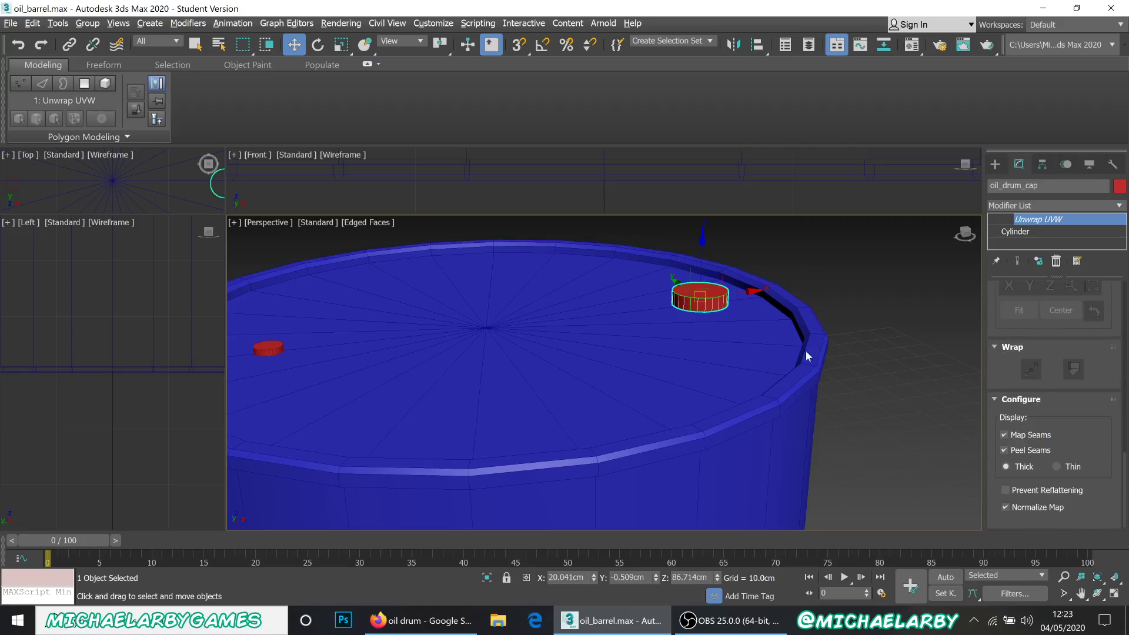
pyautogui.scroll(-10, 806, 356)
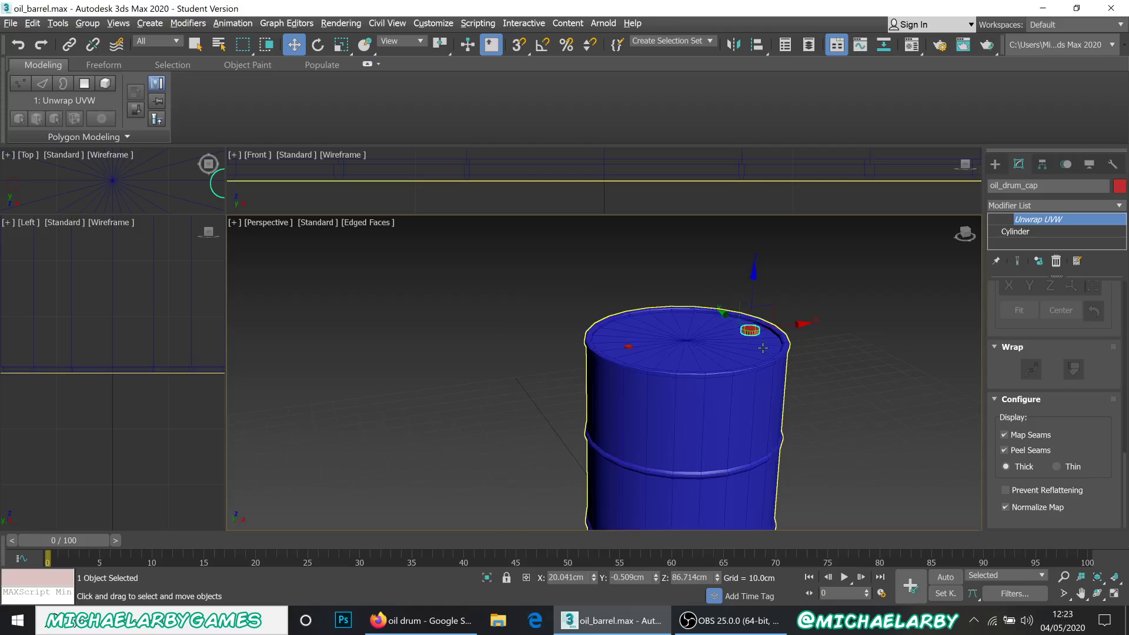
pyautogui.scroll(-2, 788, 341)
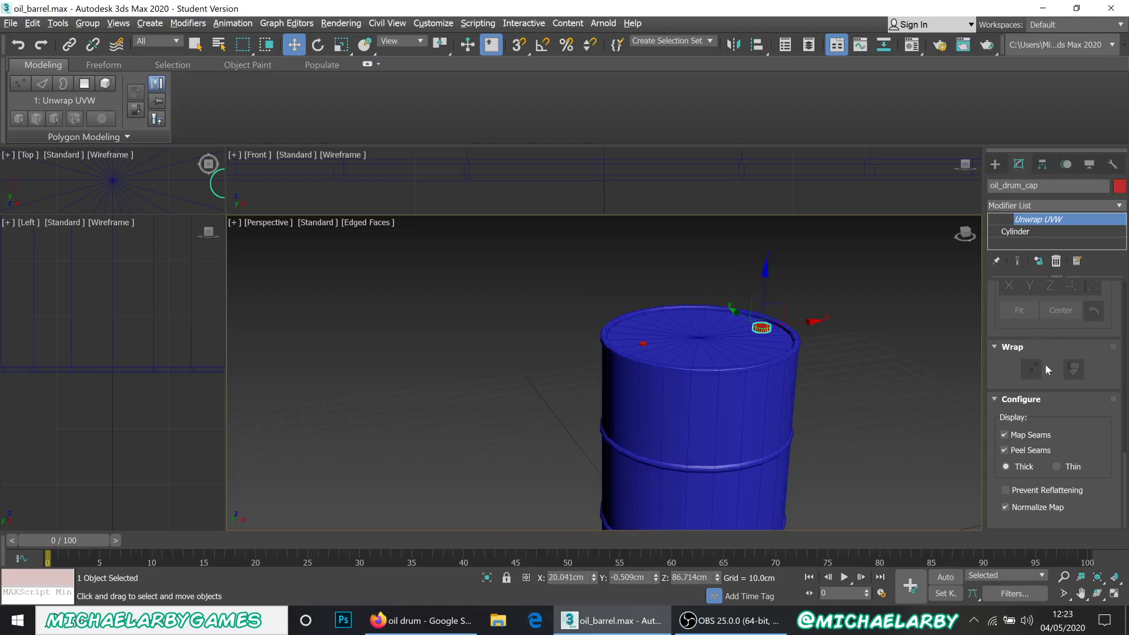
pyautogui.scroll(5, 1039, 407)
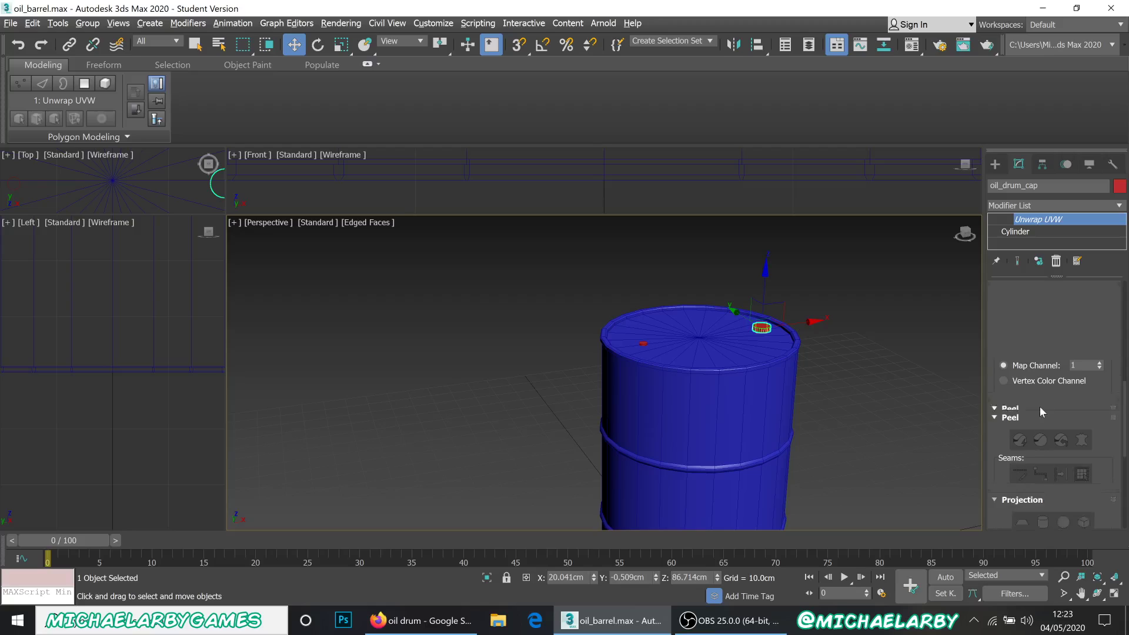
pyautogui.scroll(5, 1039, 407)
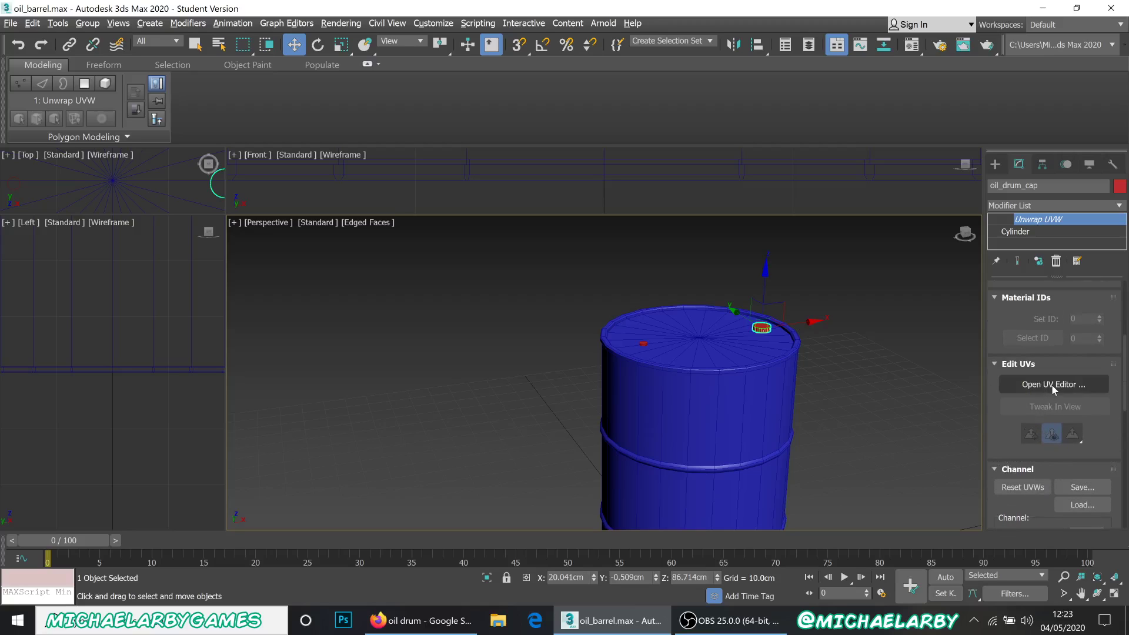
pyautogui.click(1053, 385)
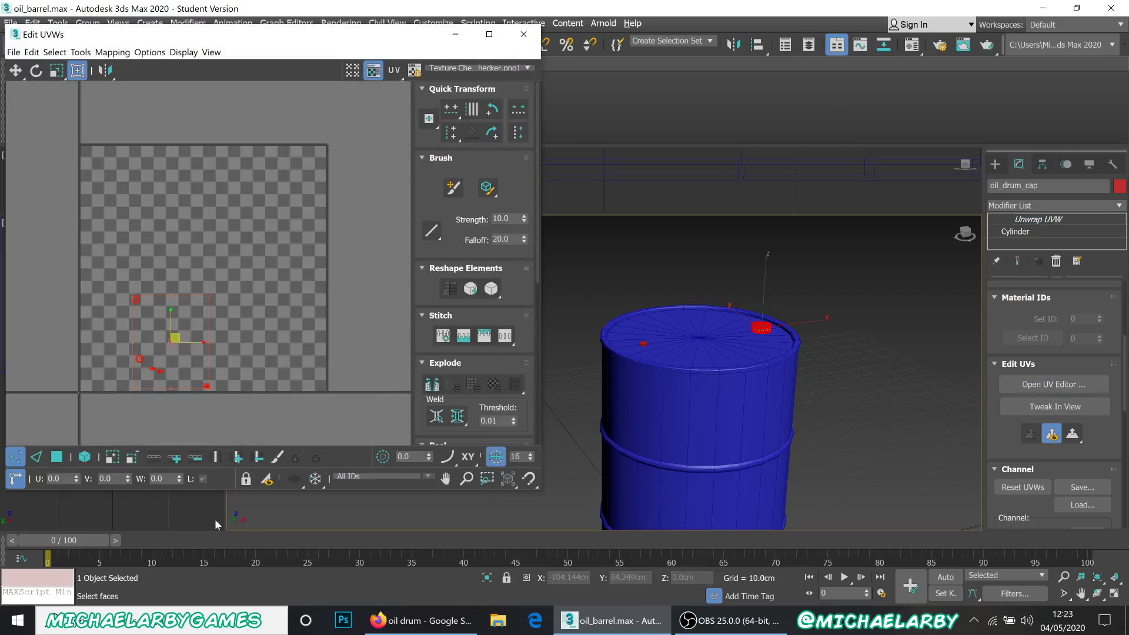
pyautogui.press('3')
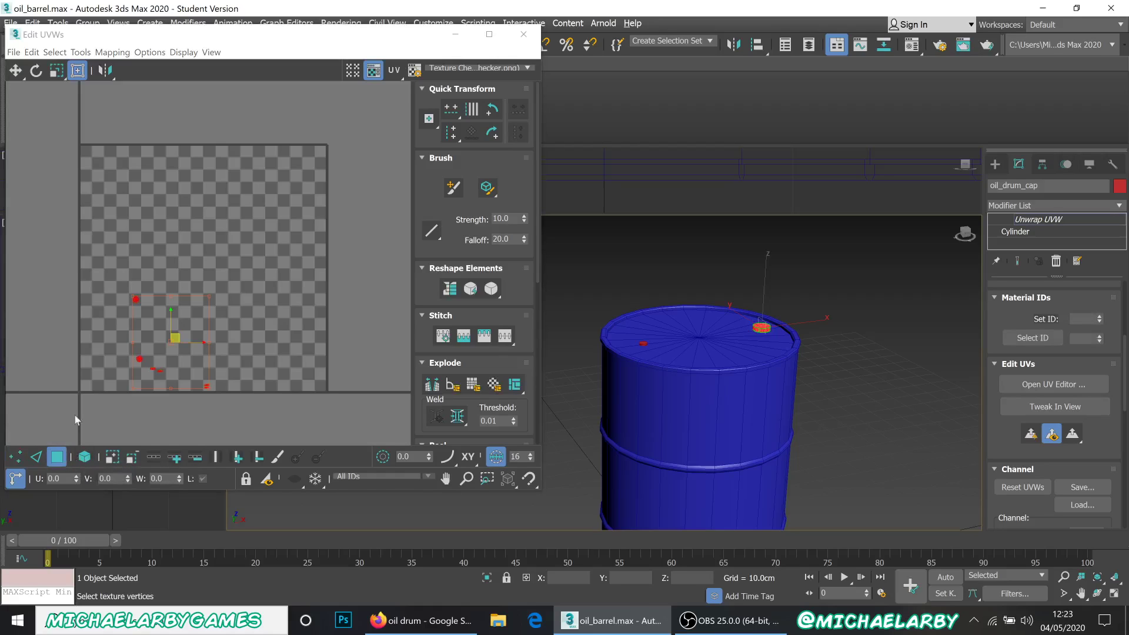
pyautogui.scroll(5, 152, 344)
pyautogui.scroll(-6, 152, 344)
pyautogui.click(250, 393)
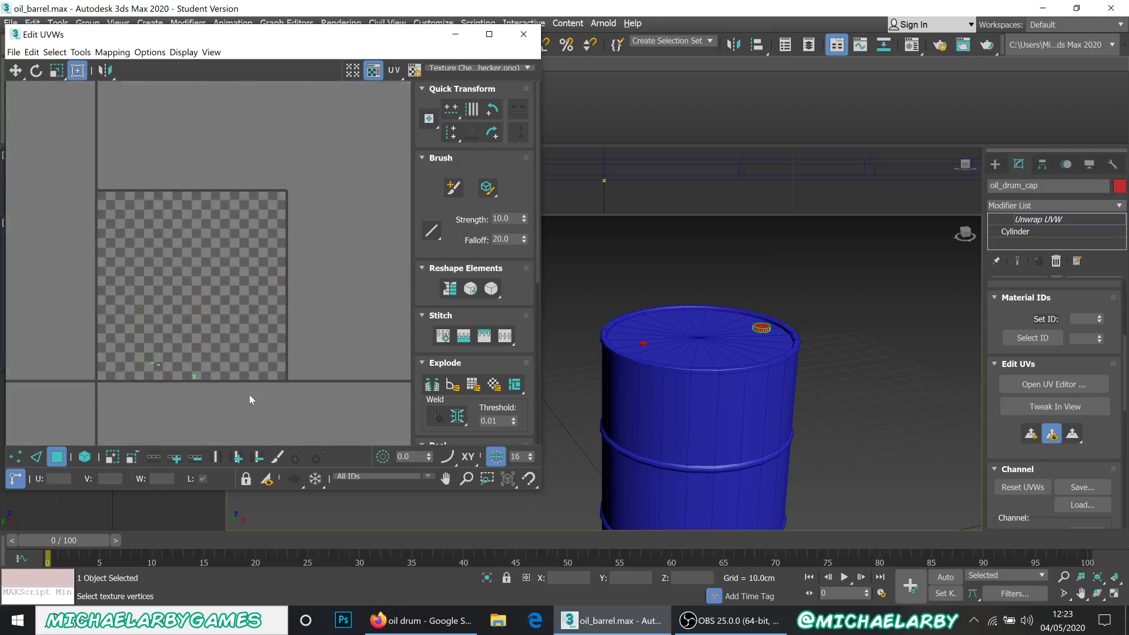
pyautogui.scroll(-2, 592, 312)
# - Return the cap to top level, select the barrel and both caps together, and reopen the UV editor for all three
pyautogui.rightClick(590, 304)
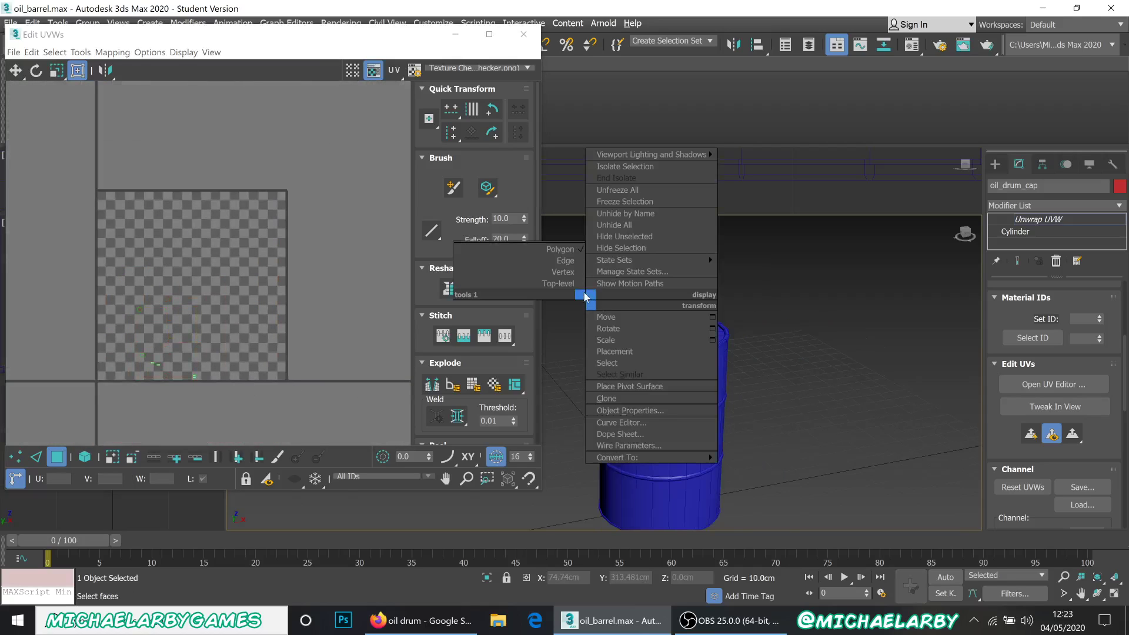
pyautogui.click(563, 285)
pyautogui.moveTo(561, 282); pyautogui.dragTo(719, 467)
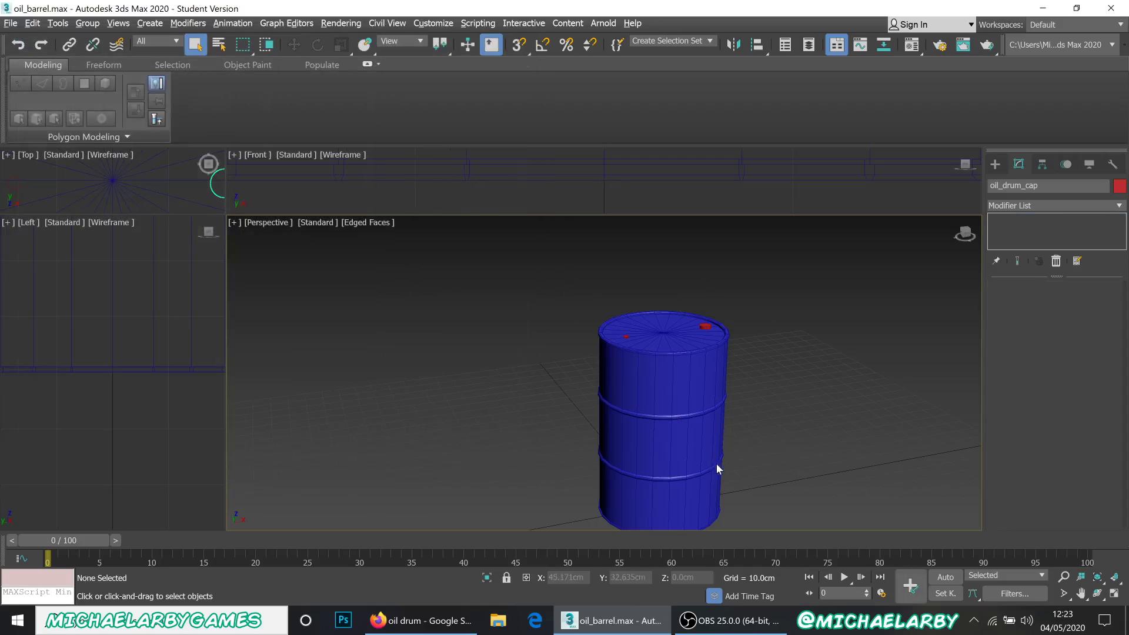
pyautogui.moveTo(637, 386); pyautogui.dragTo(611, 355)
pyautogui.scroll(-1, 612, 355)
pyautogui.scroll(5, 612, 355)
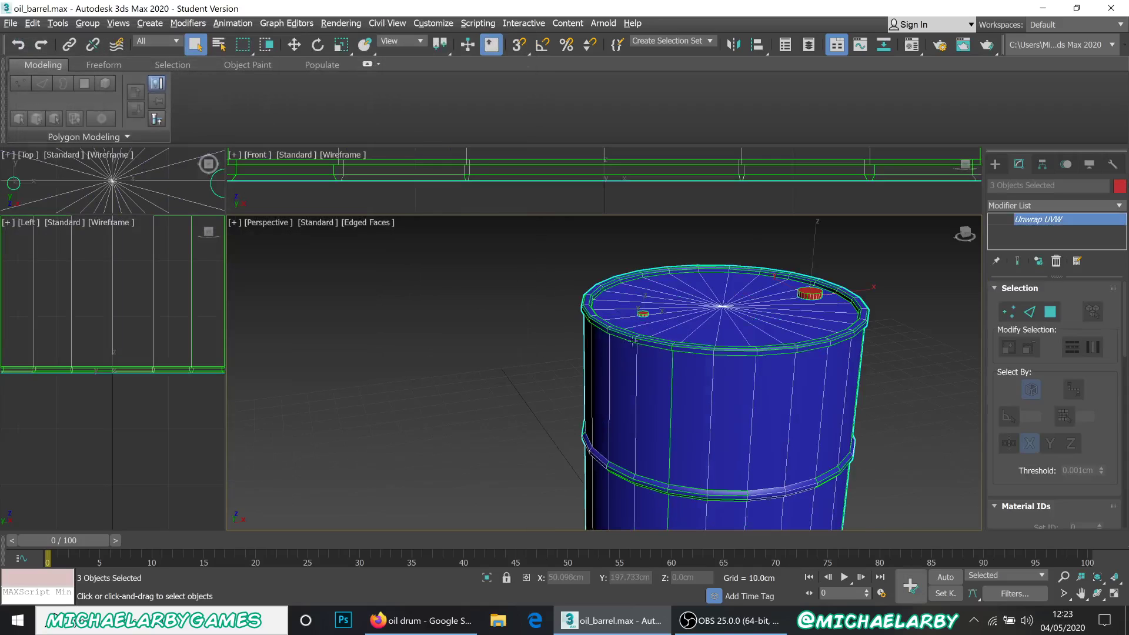
pyautogui.scroll(-4, 1052, 464)
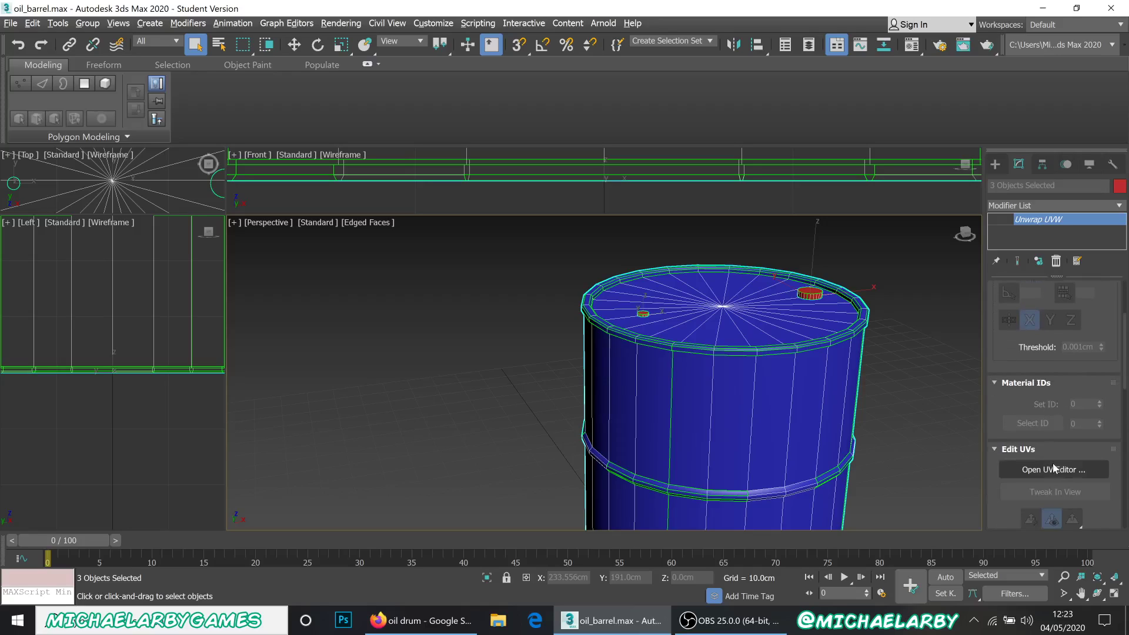
pyautogui.click(1053, 469)
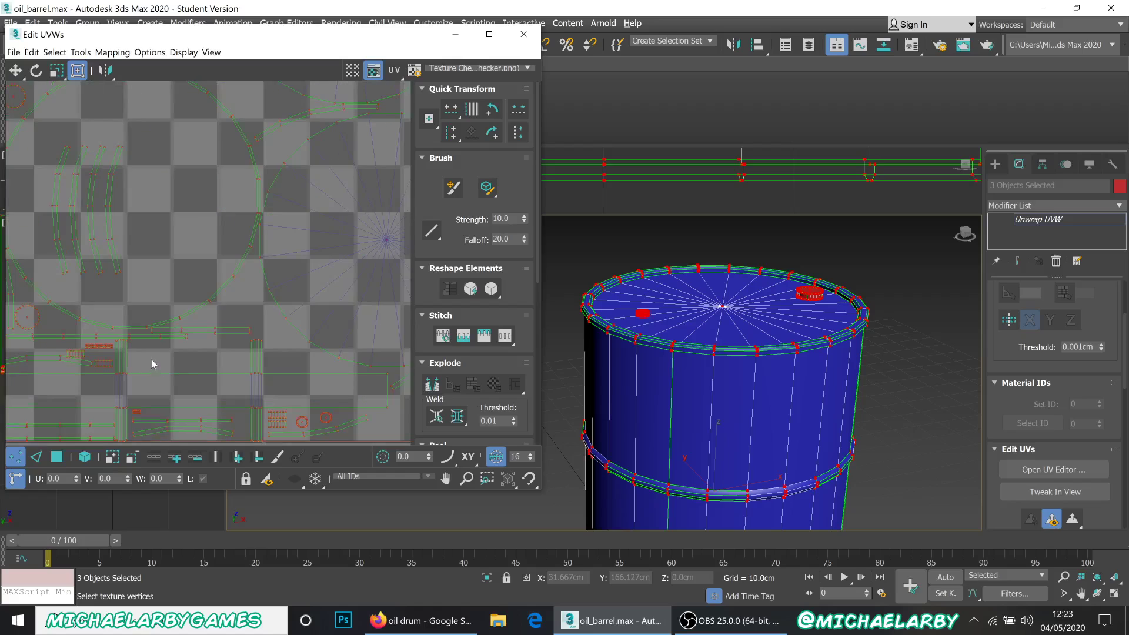
# - Examine the combined flattened UV layout of the barrel and caps for overlaps and the placement of the small cap pieces
pyautogui.scroll(3, 303, 419)
pyautogui.scroll(-5, 310, 414)
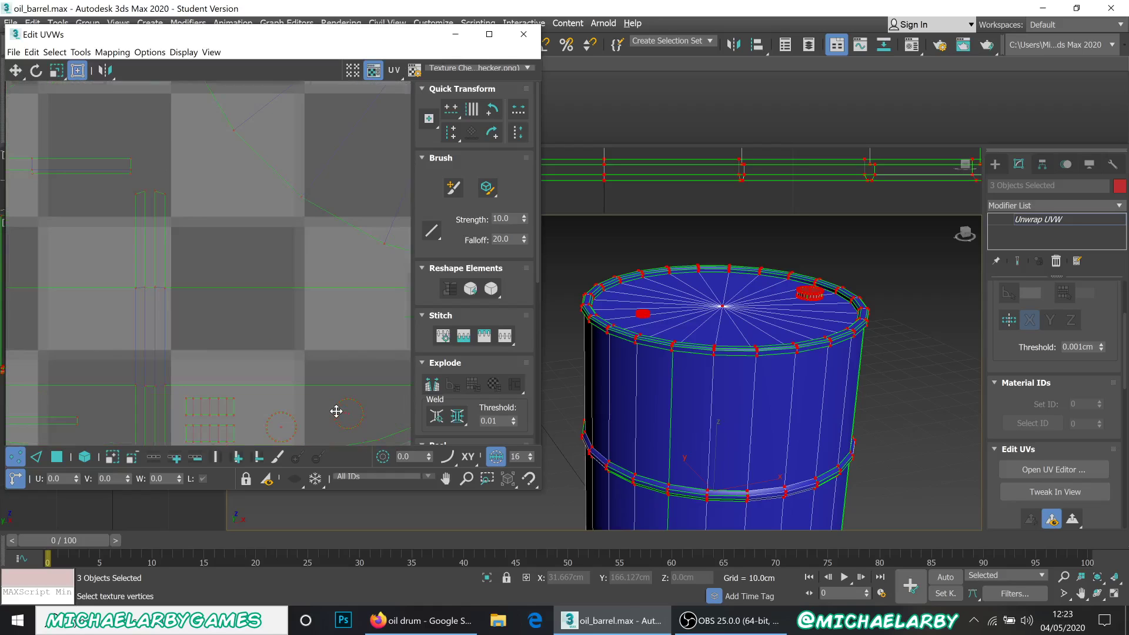
pyautogui.scroll(2, 273, 350)
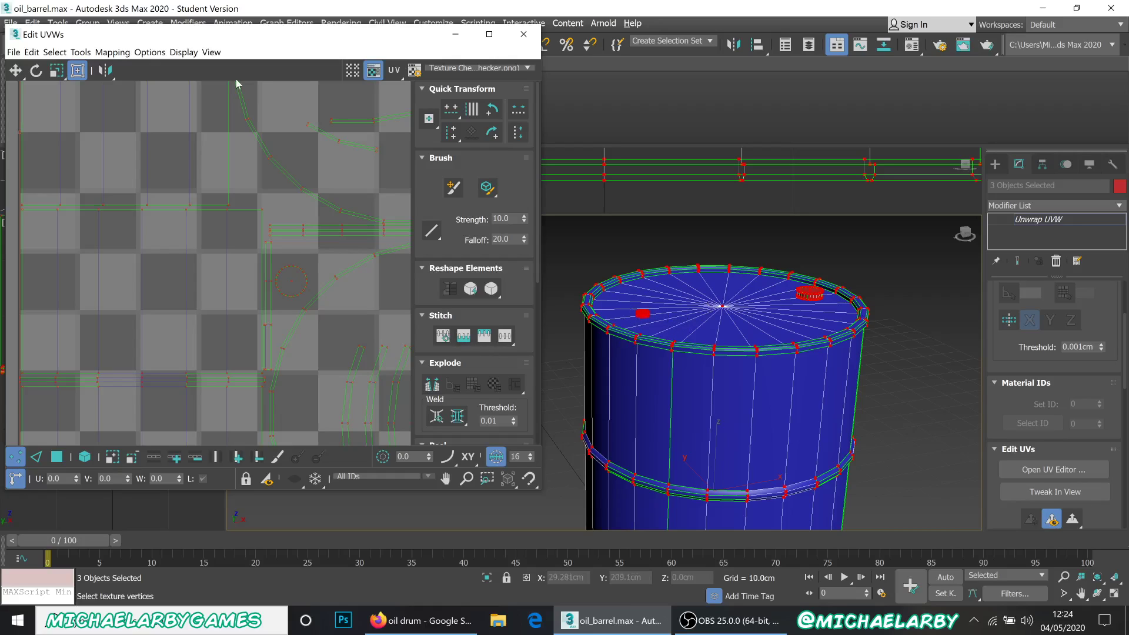
pyautogui.scroll(-6, 581, 242)
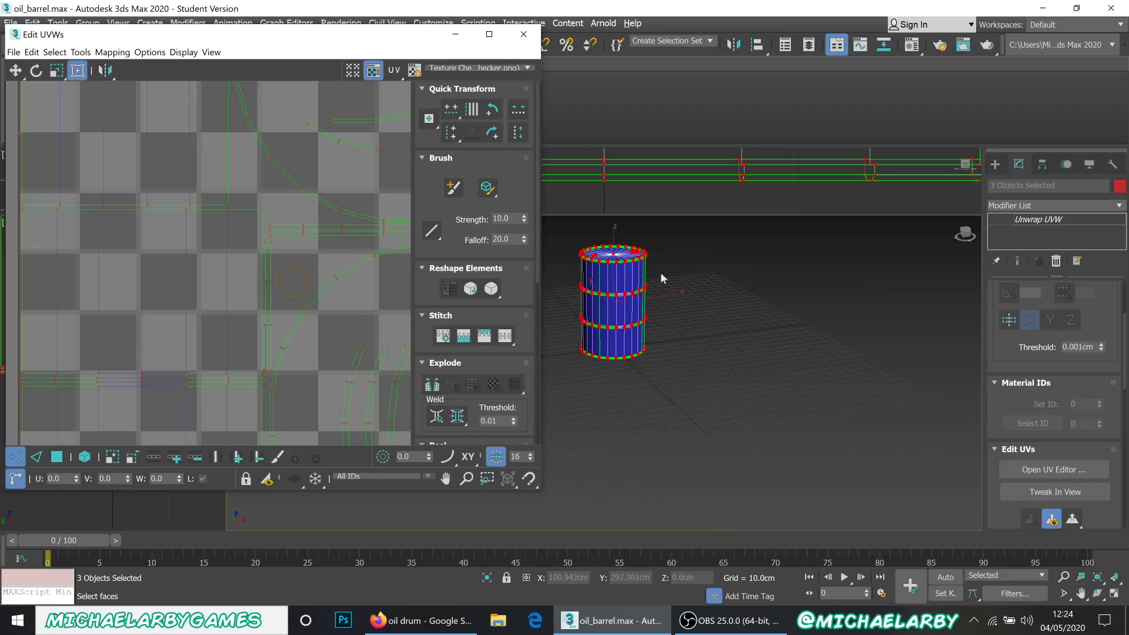
pyautogui.moveTo(693, 295); pyautogui.dragTo(703, 361, button='middle')
pyautogui.scroll(-6, 239, 365)
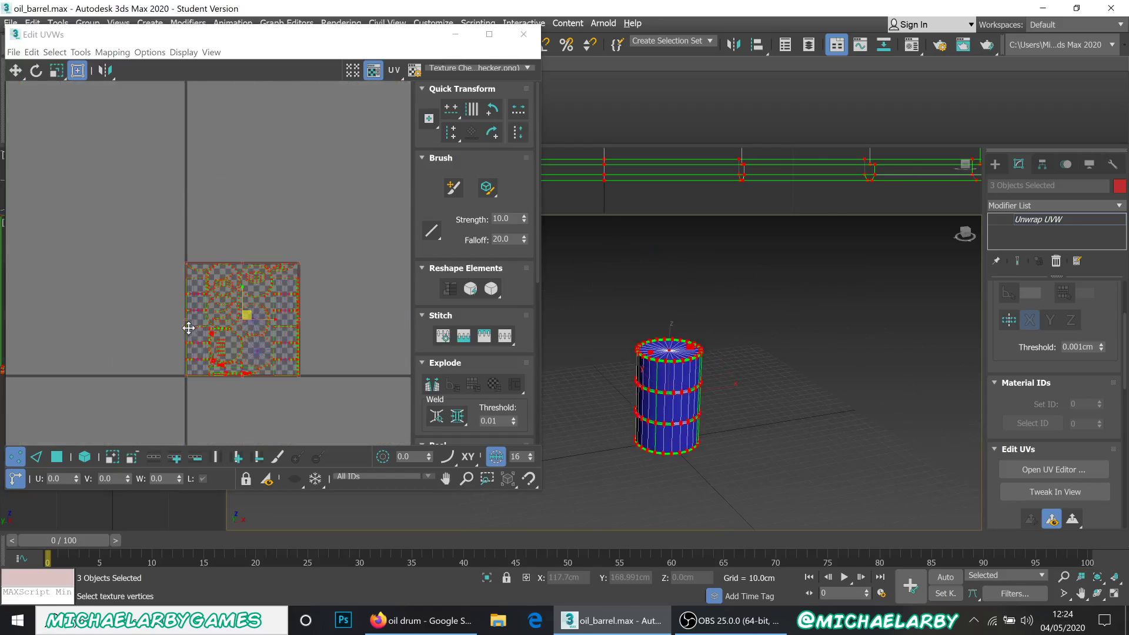
pyautogui.scroll(3, 241, 347)
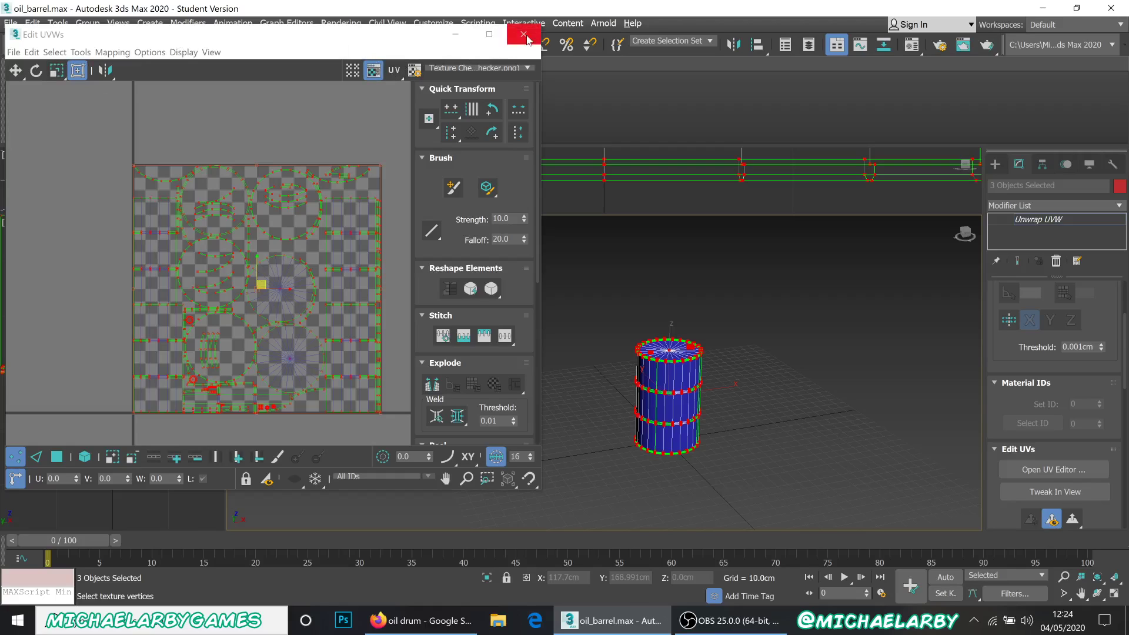
# - Check the layout in polygon mode, close the UV editor, and return to top level with nothing selected
pyautogui.click(57, 456)
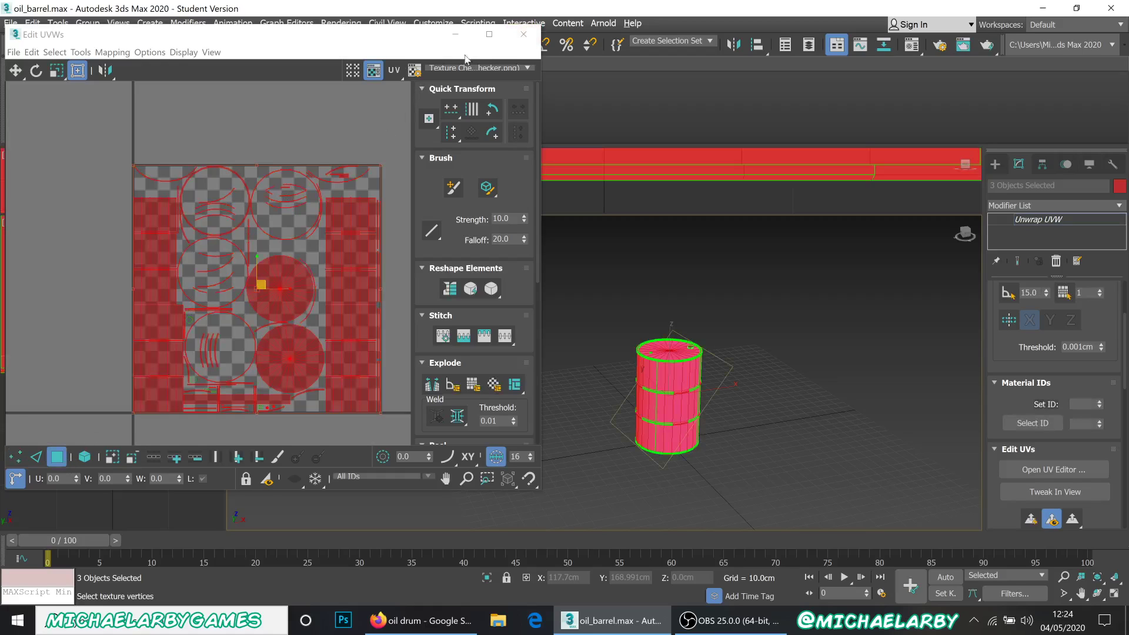
pyautogui.click(523, 34)
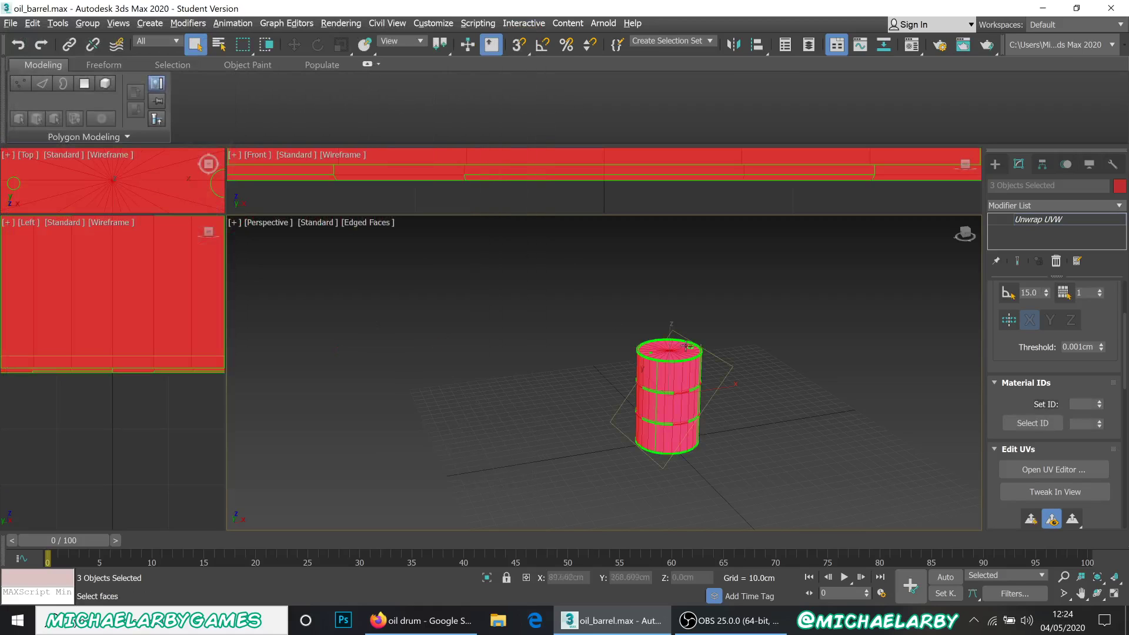
pyautogui.click(776, 372)
pyautogui.rightClick(741, 360)
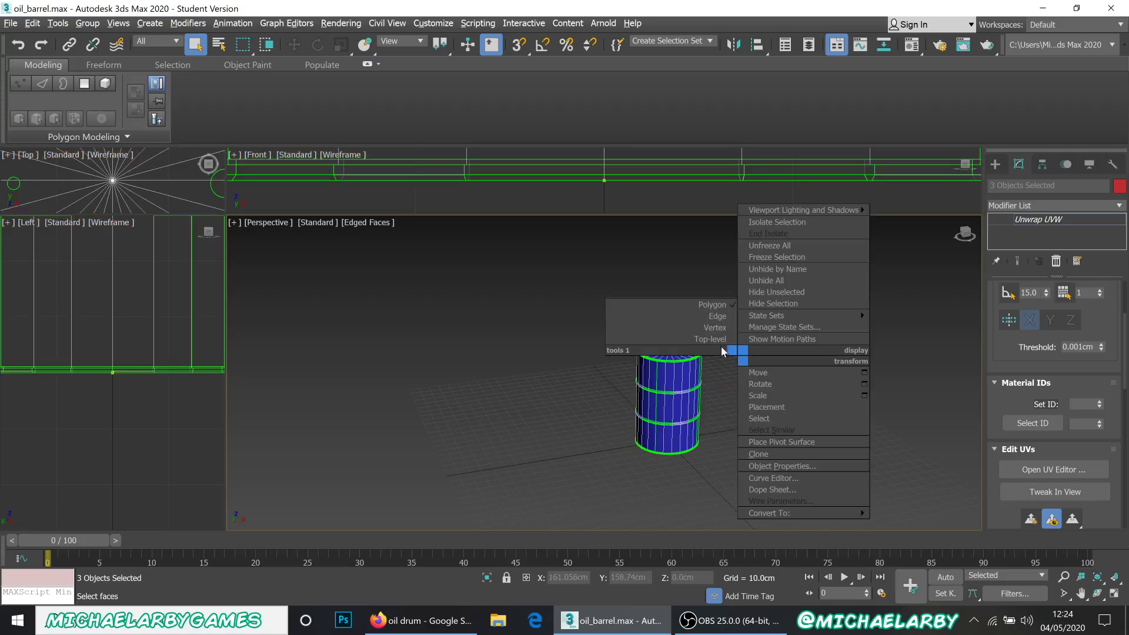
pyautogui.click(722, 336)
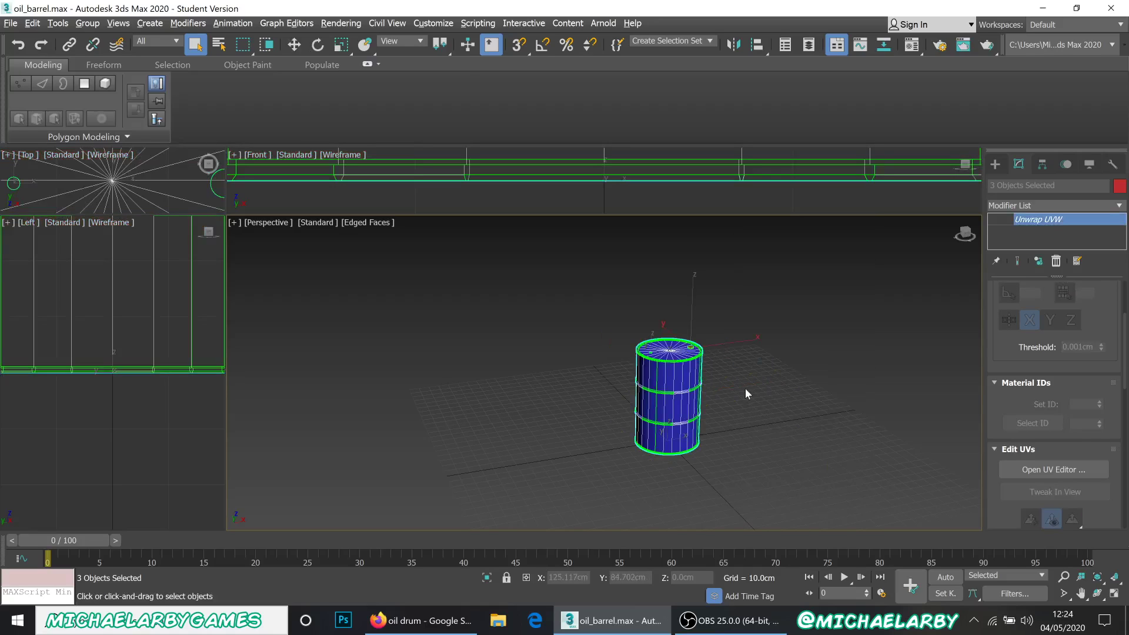
pyautogui.click(741, 407)
# - Select the barrel and both caps, reset their transforms with Reset XForm, and clear the selection
pyautogui.scroll(5, 696, 425)
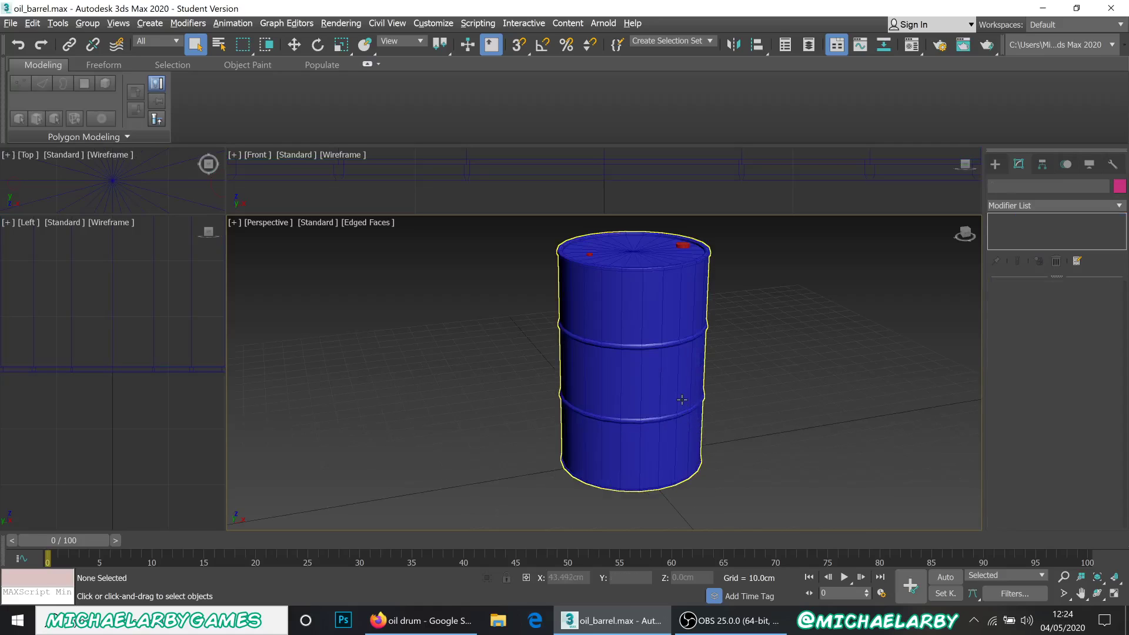
pyautogui.scroll(-3, 682, 397)
pyautogui.moveTo(538, 252); pyautogui.dragTo(753, 485)
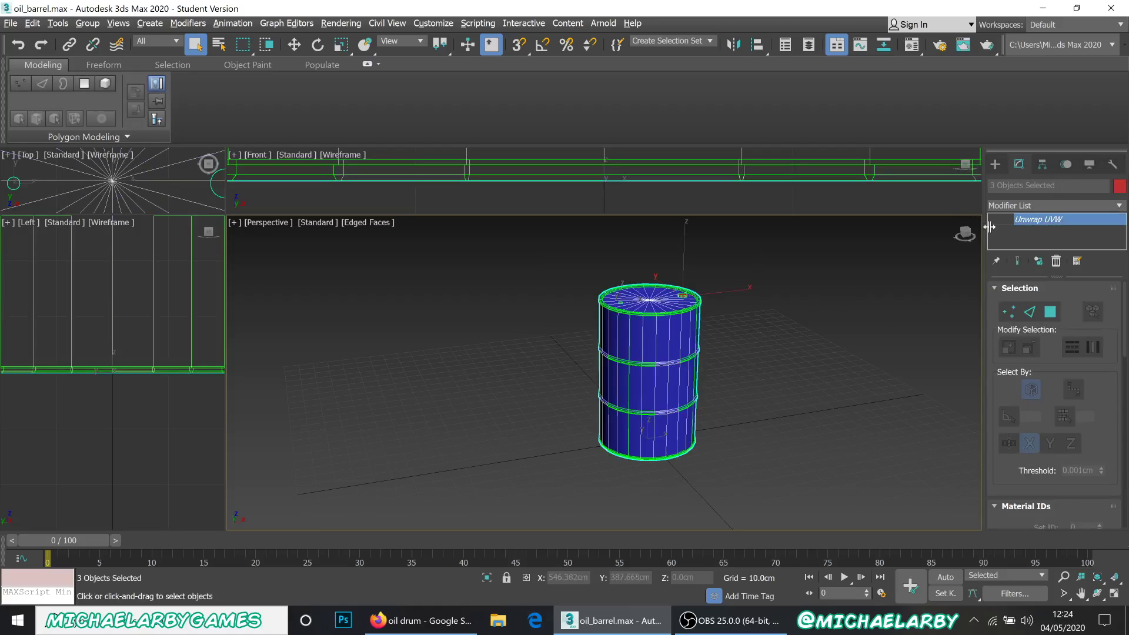
pyautogui.click(1110, 166)
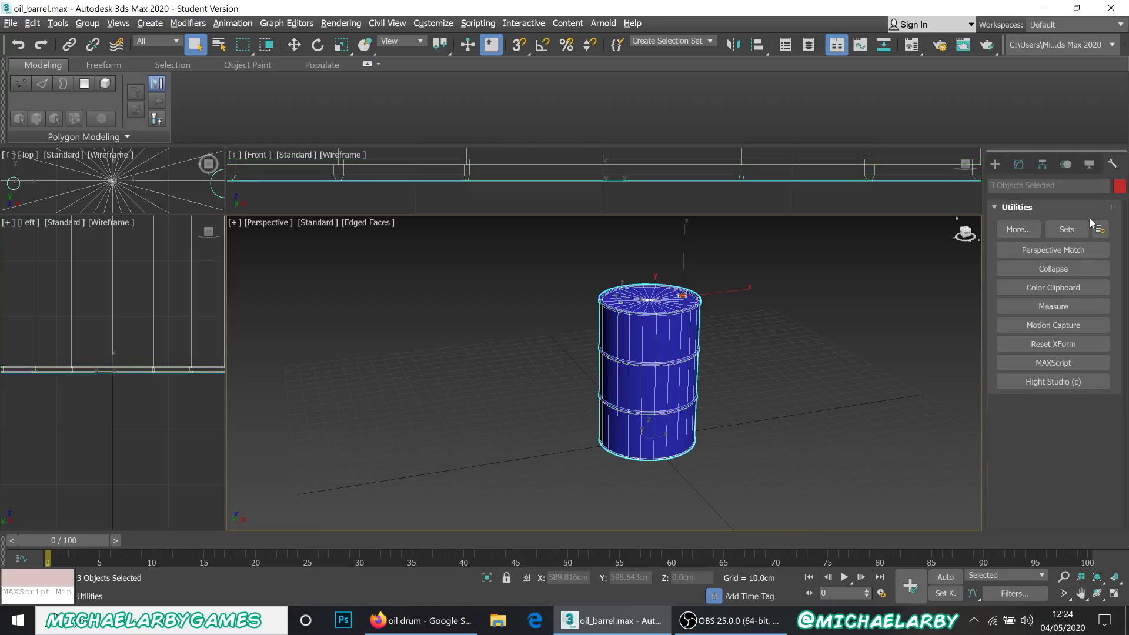
pyautogui.click(1048, 343)
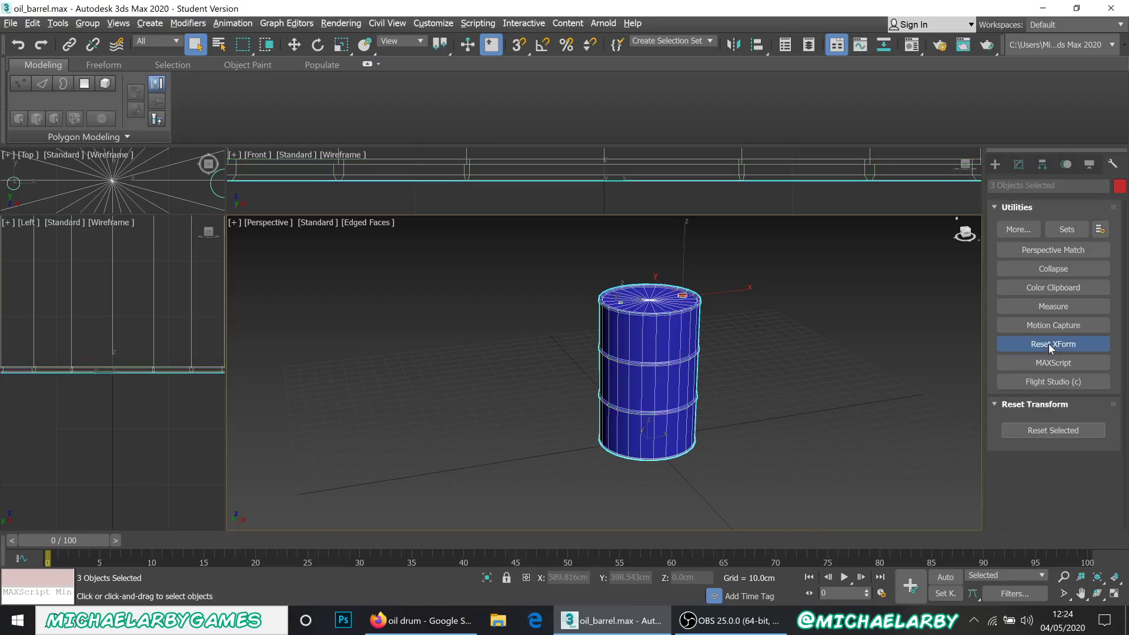
pyautogui.click(1040, 431)
pyautogui.click(739, 358)
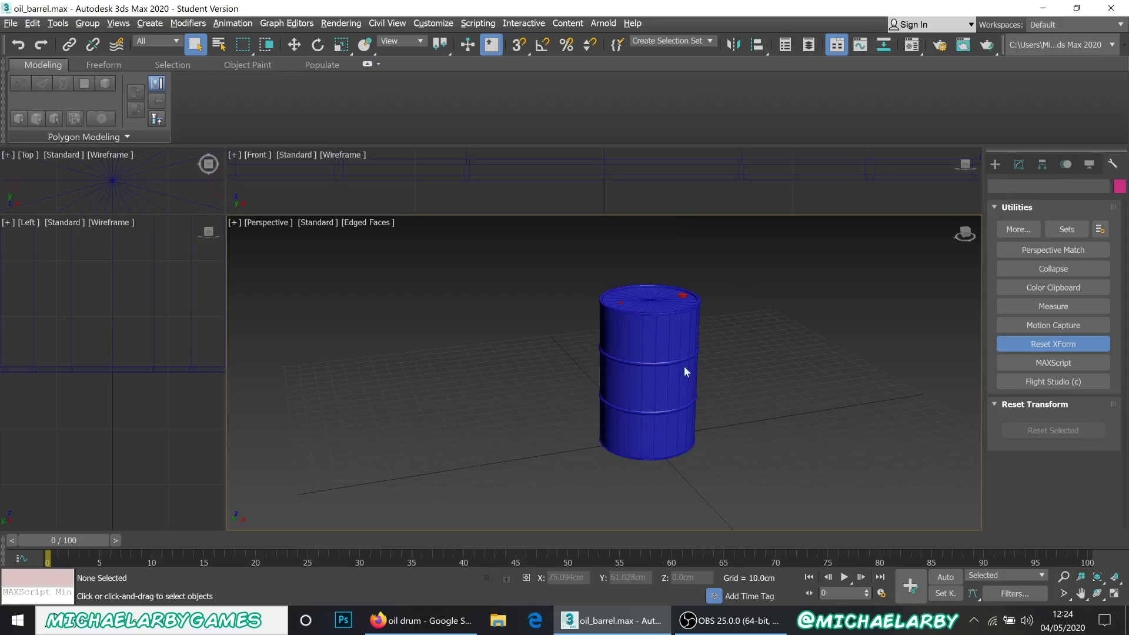
# - Inspect the barrel's lid and caps, select the barrel, and save the scene under its existing file name
pyautogui.scroll(8, 683, 366)
pyautogui.moveTo(661, 294); pyautogui.dragTo(660, 323, button='middle')
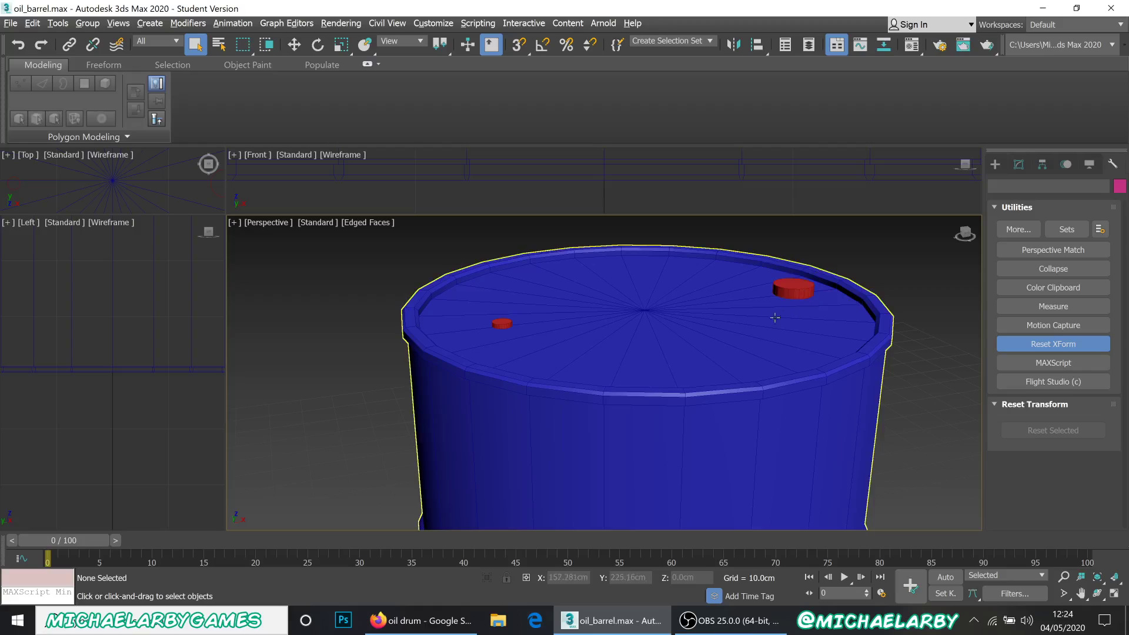
pyautogui.click(797, 287)
pyautogui.click(760, 343)
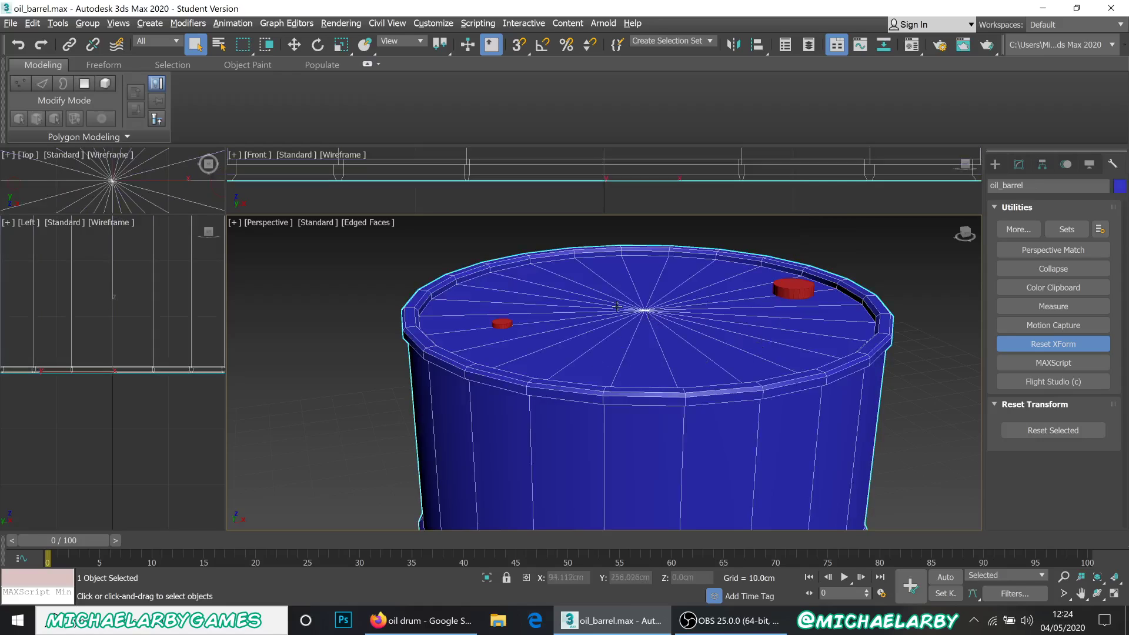
pyautogui.scroll(-6, 632, 315)
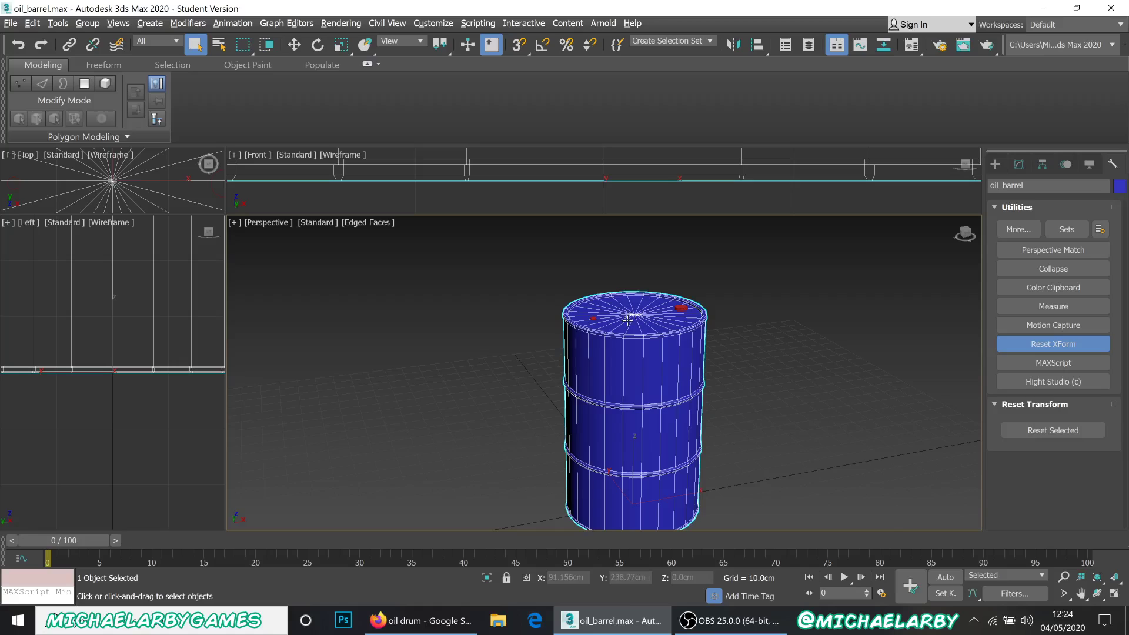
pyautogui.scroll(3, 627, 319)
pyautogui.click(10, 23)
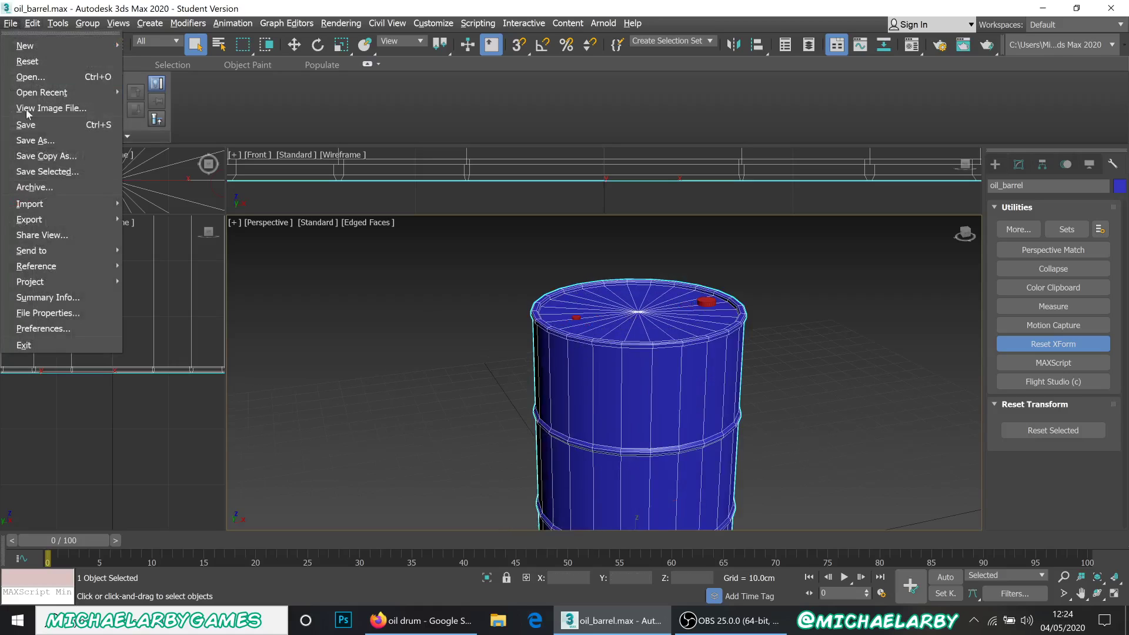
pyautogui.click(31, 126)
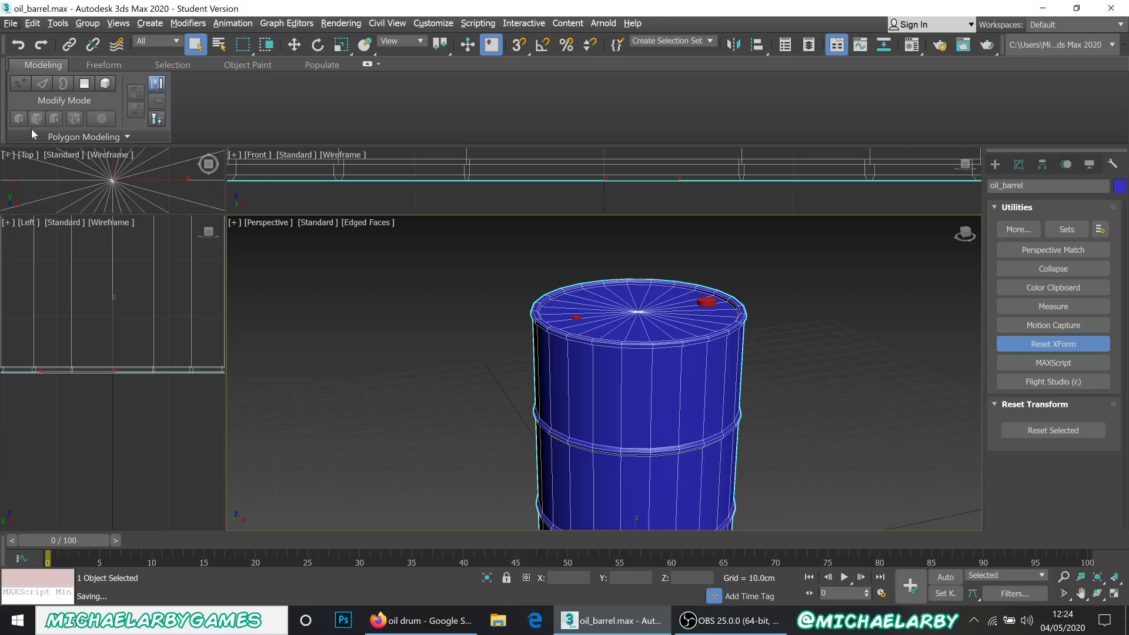
pyautogui.click(10, 23)
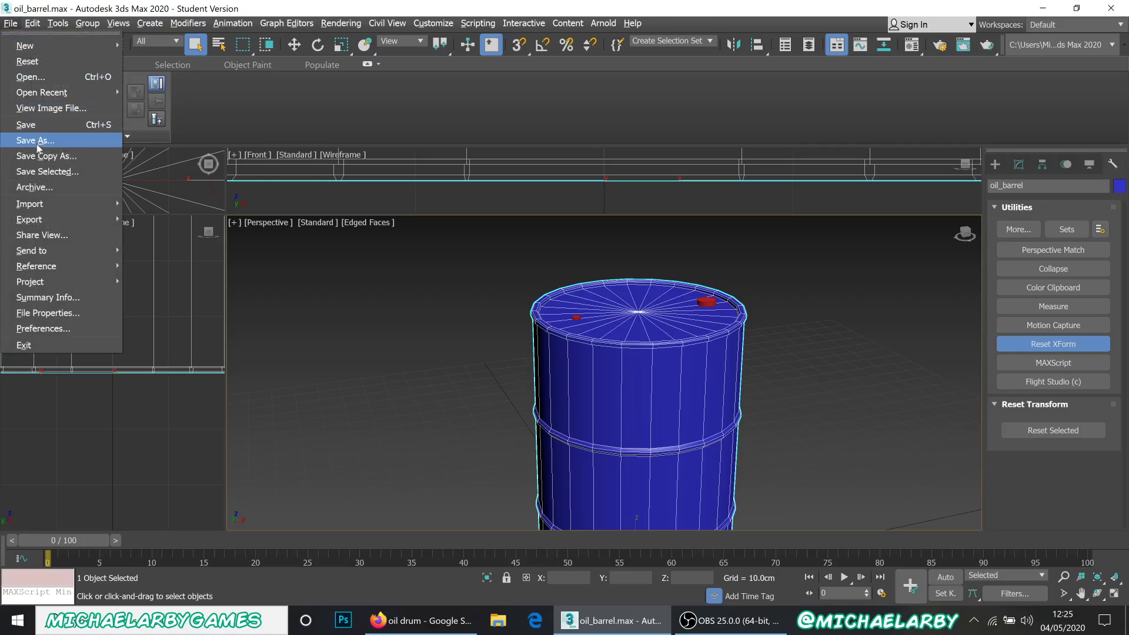
pyautogui.moveTo(65, 221)
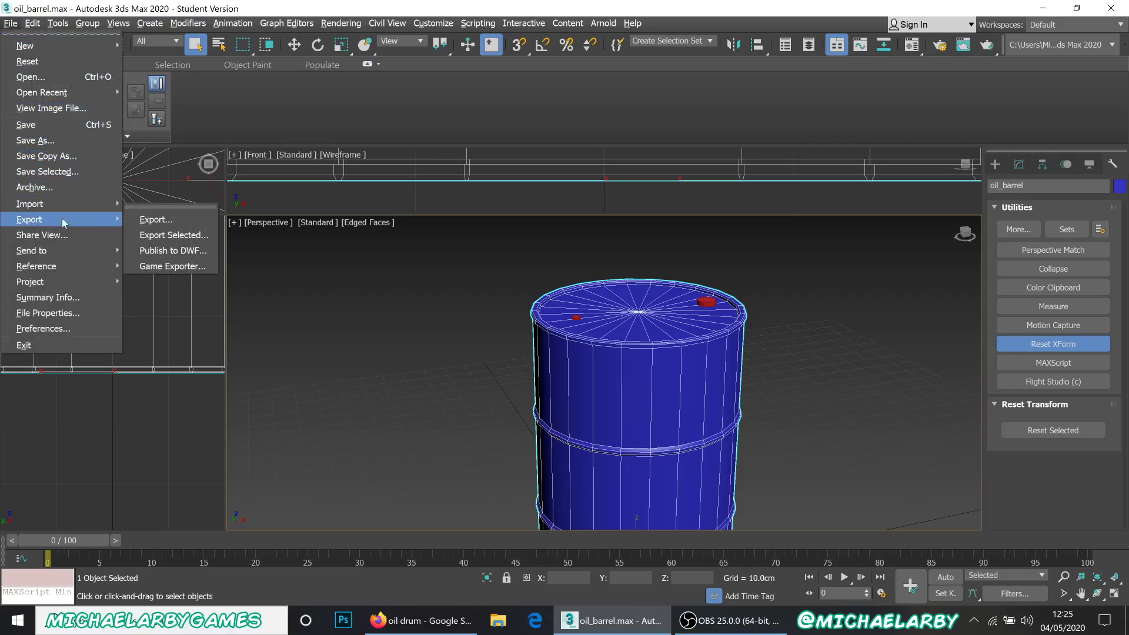
pyautogui.click(155, 235)
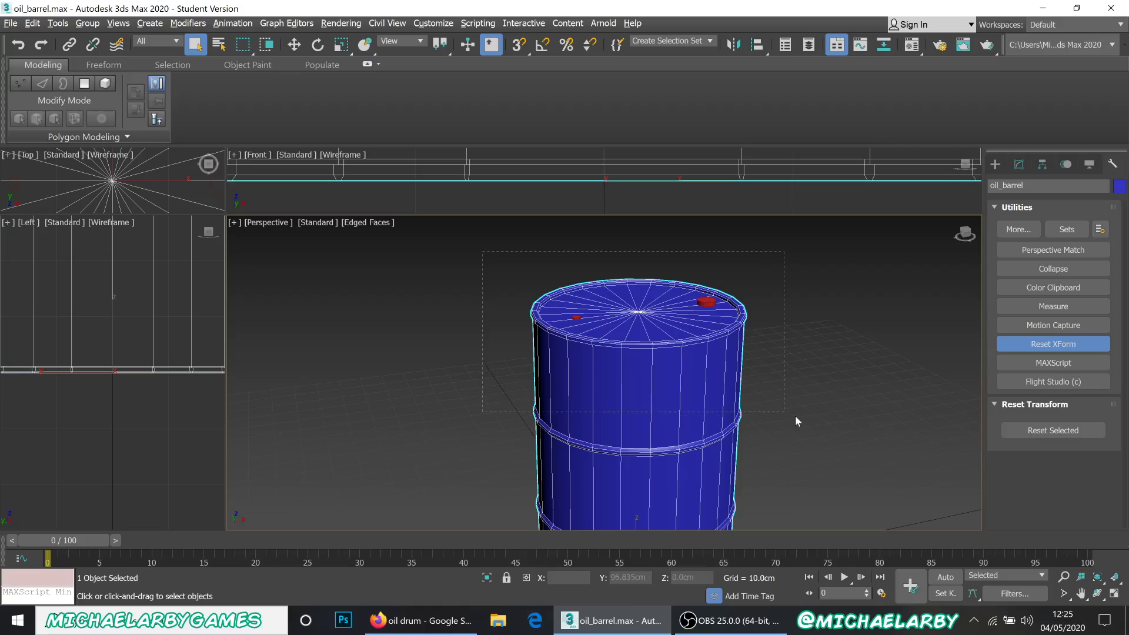
pyautogui.hotkey('ctrl', 'a')
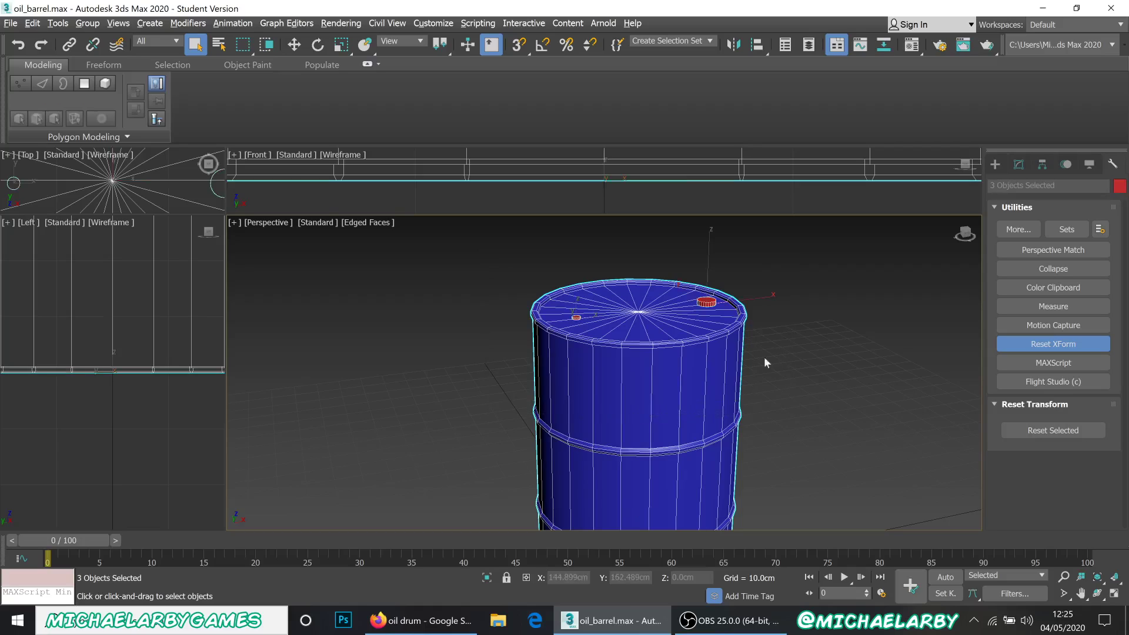
pyautogui.click(11, 23)
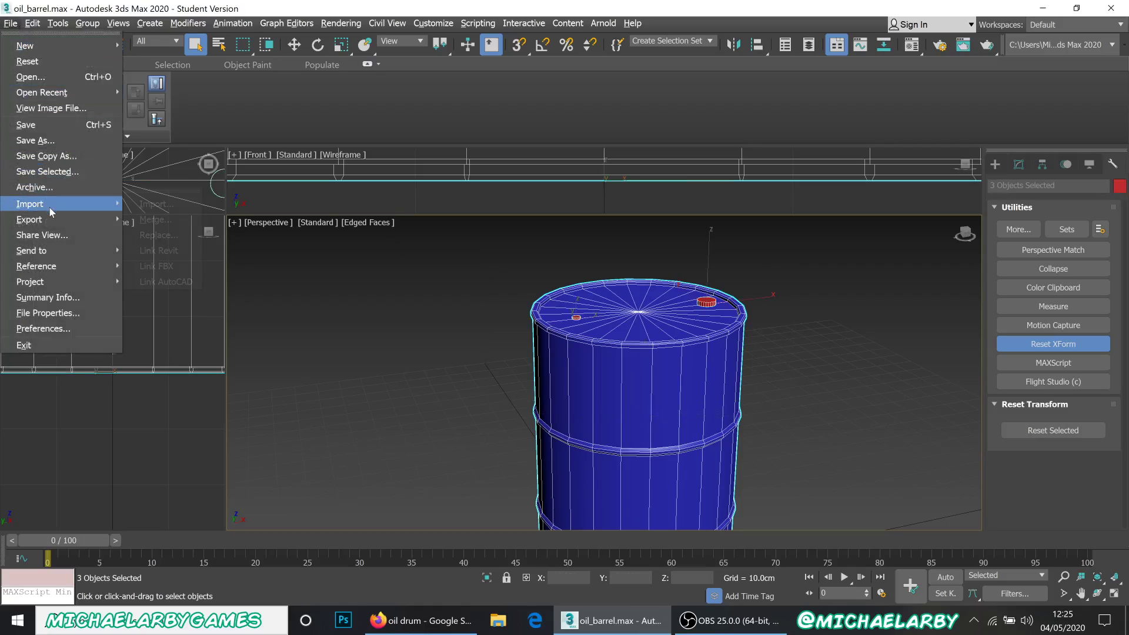
pyautogui.moveTo(82, 219)
pyautogui.click(147, 235)
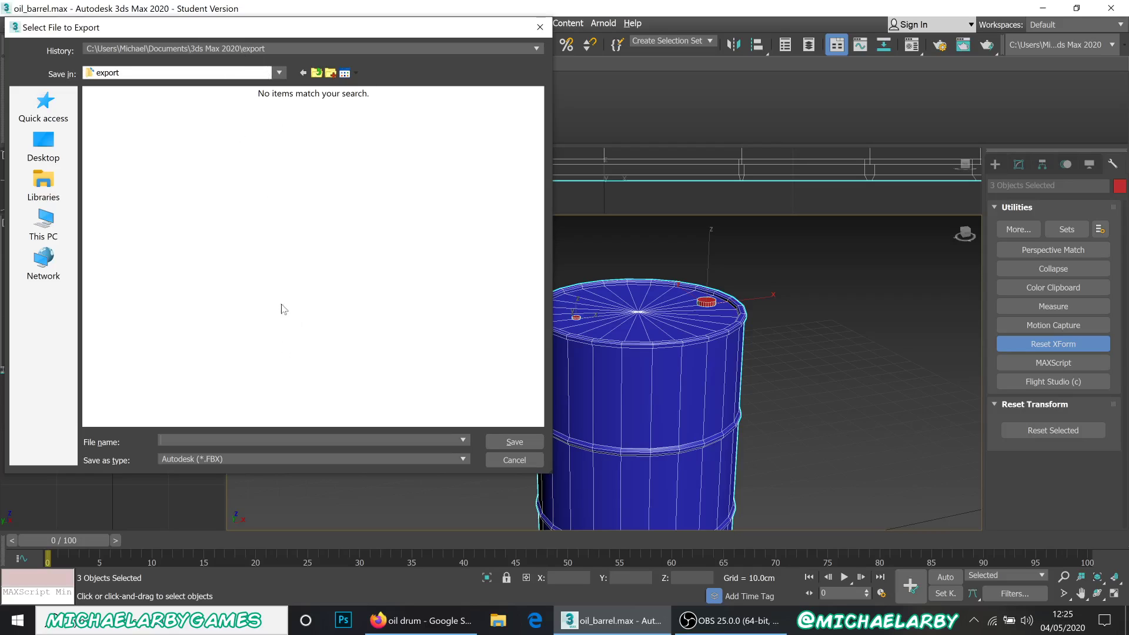
pyautogui.click(43, 225)
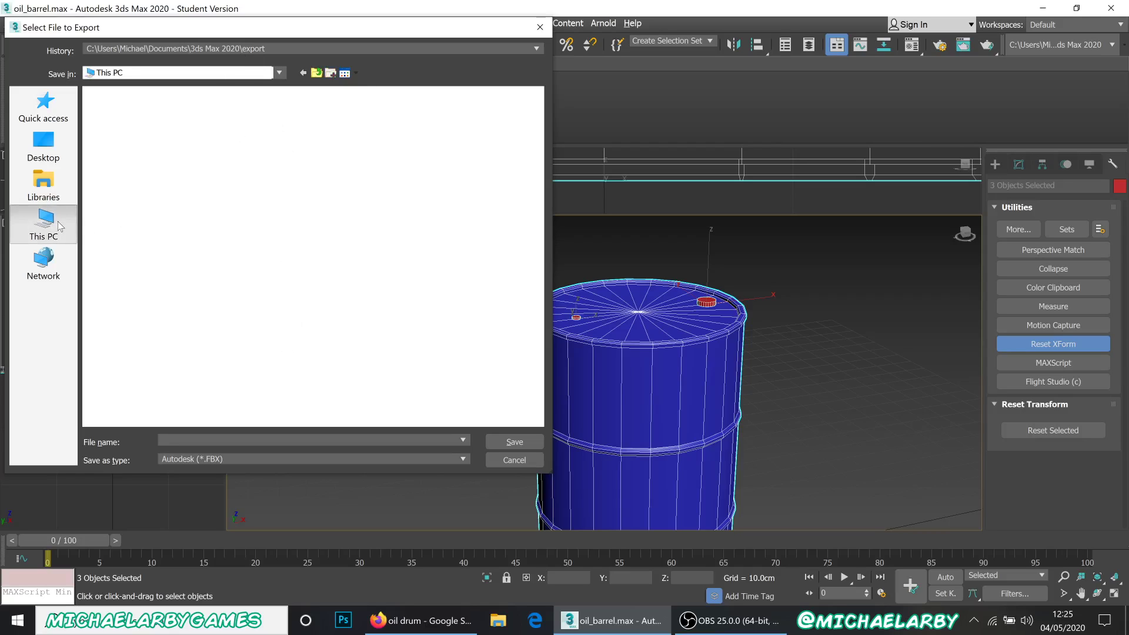
pyautogui.click(47, 113)
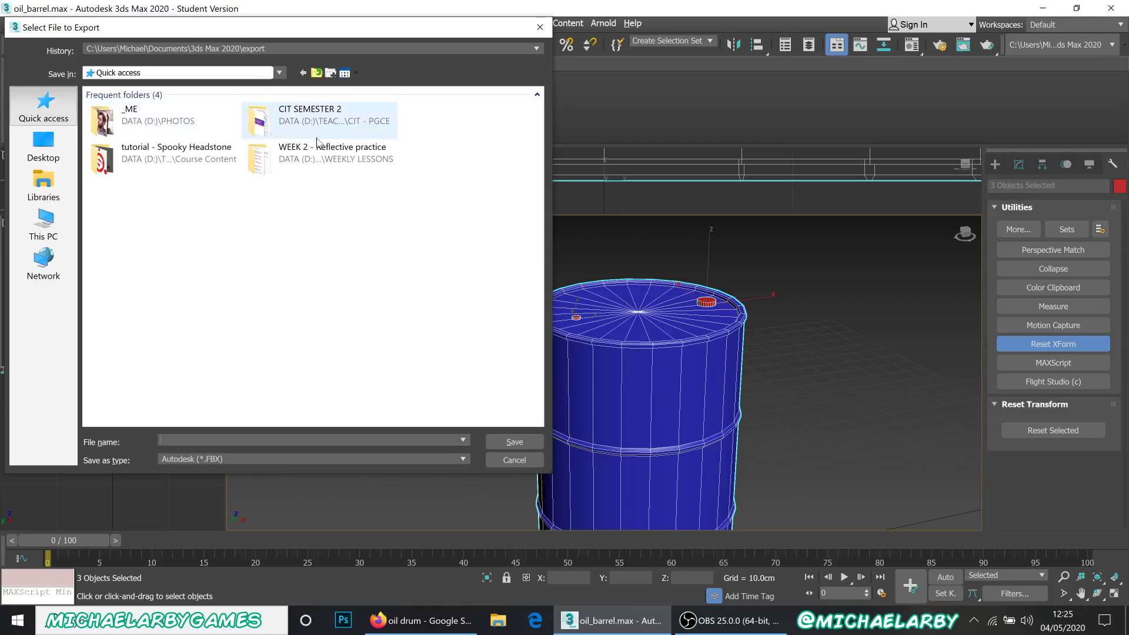
pyautogui.doubleClick(174, 171)
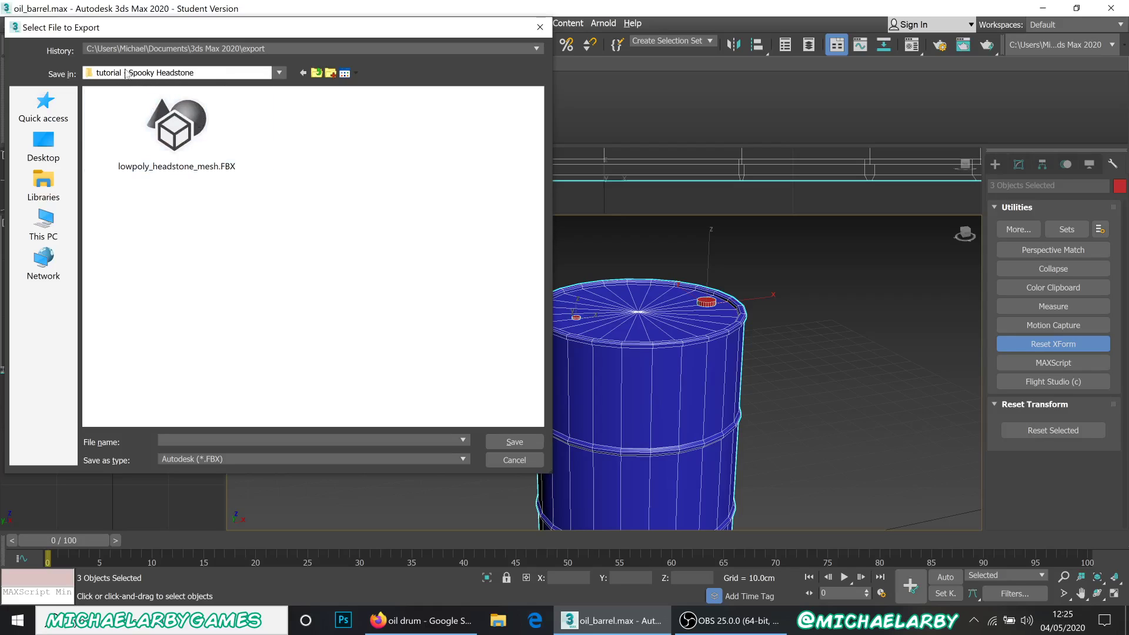
pyautogui.click(279, 73)
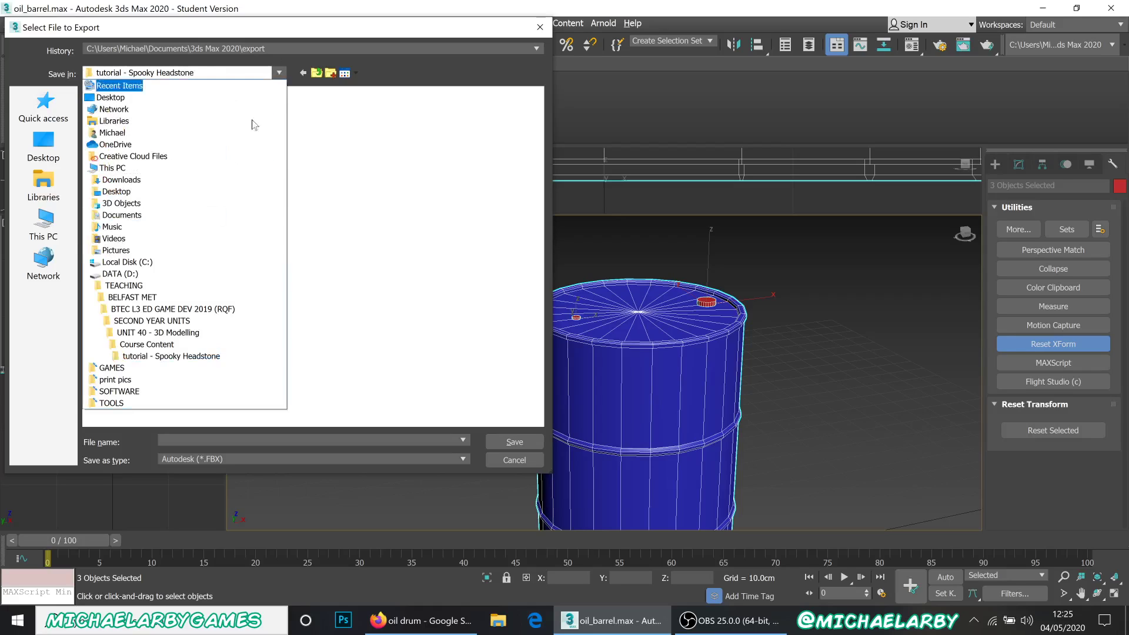
pyautogui.click(126, 276)
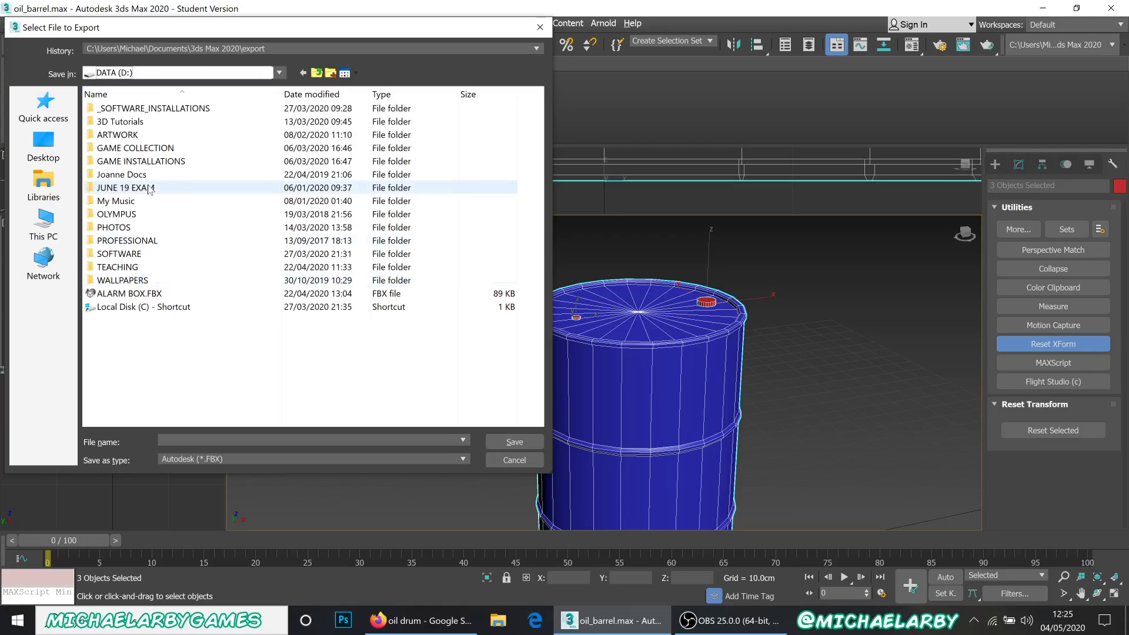
pyautogui.doubleClick(118, 134)
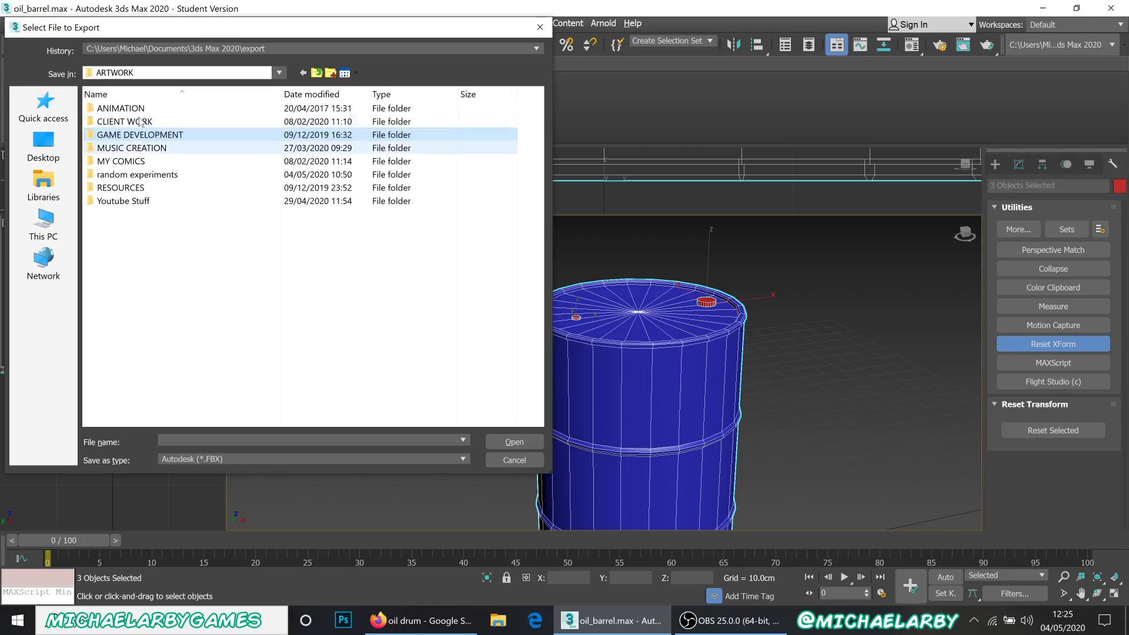
pyautogui.doubleClick(132, 175)
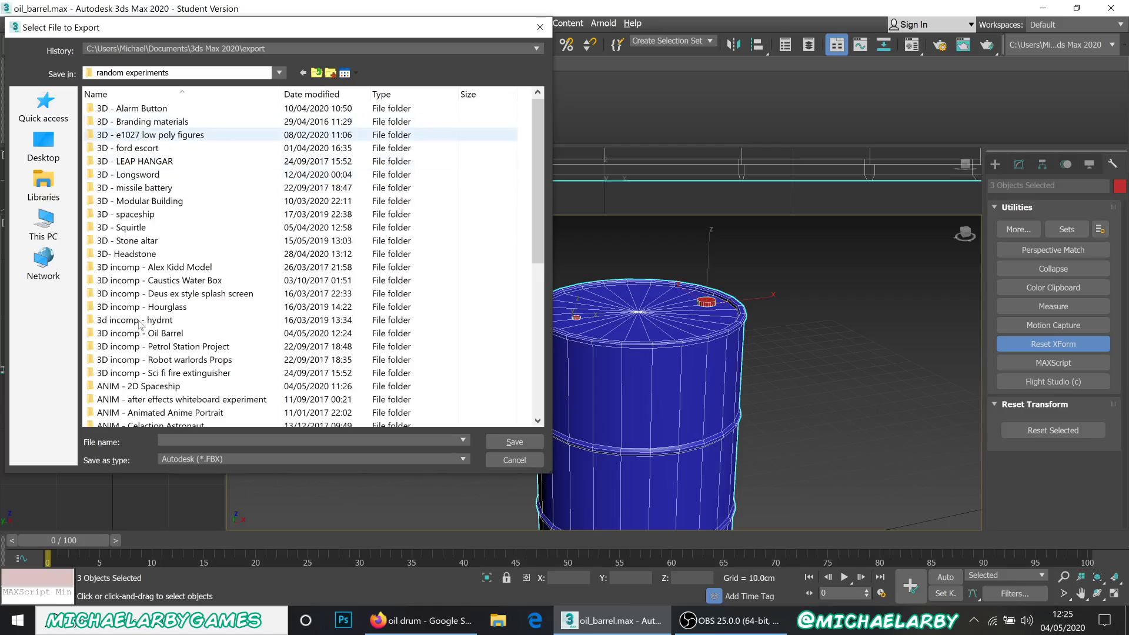
pyautogui.click(157, 334)
pyautogui.doubleClick(157, 334)
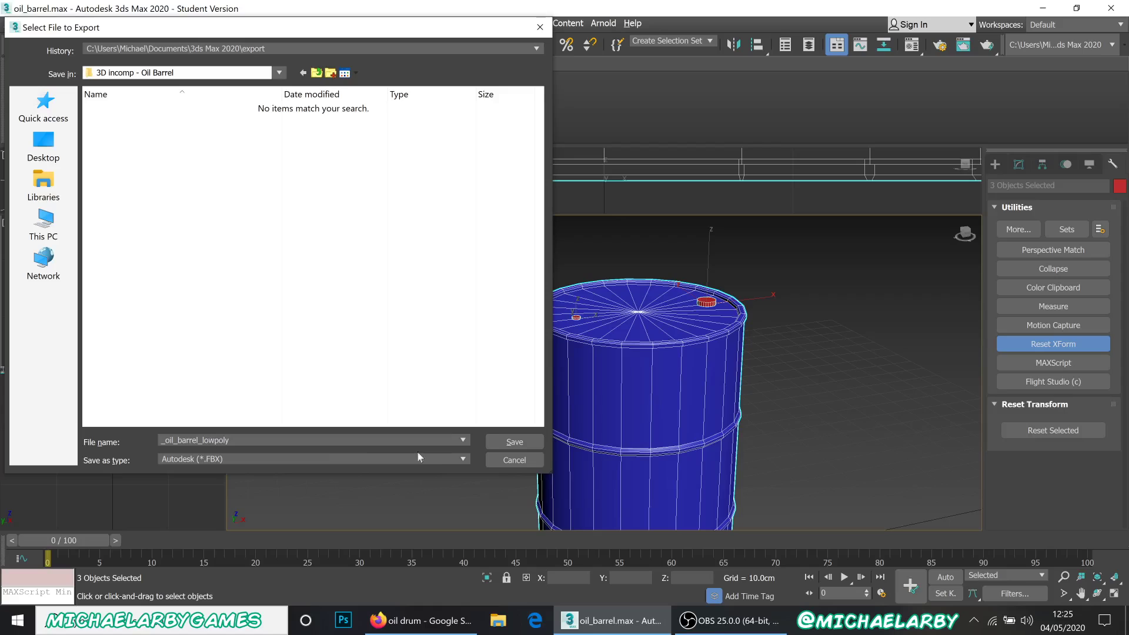
pyautogui.click(494, 457)
pyautogui.click(440, 344)
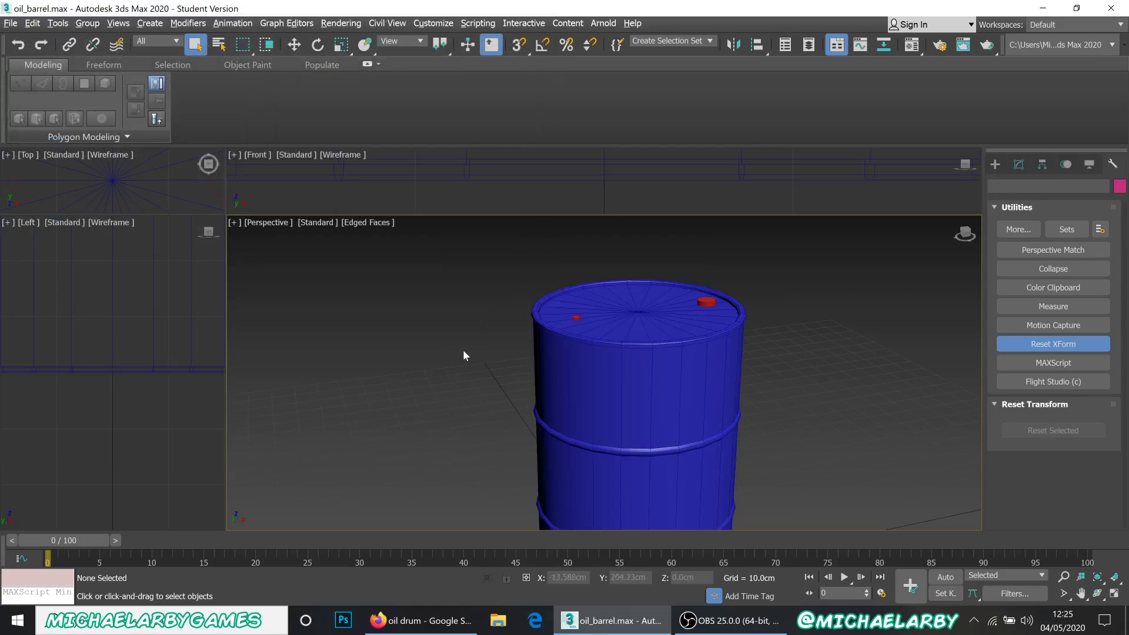
# - Close the Reset XForm utility and assign the first sample material in the Compact Material Editor to the barrel and both caps
pyautogui.click(1042, 345)
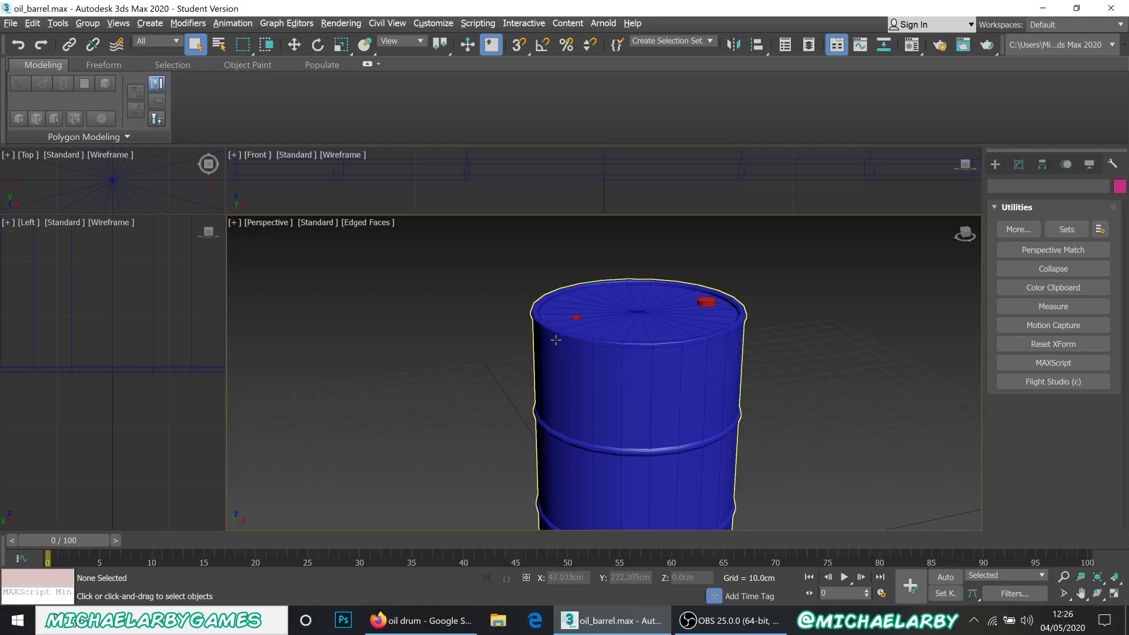
pyautogui.press('m')
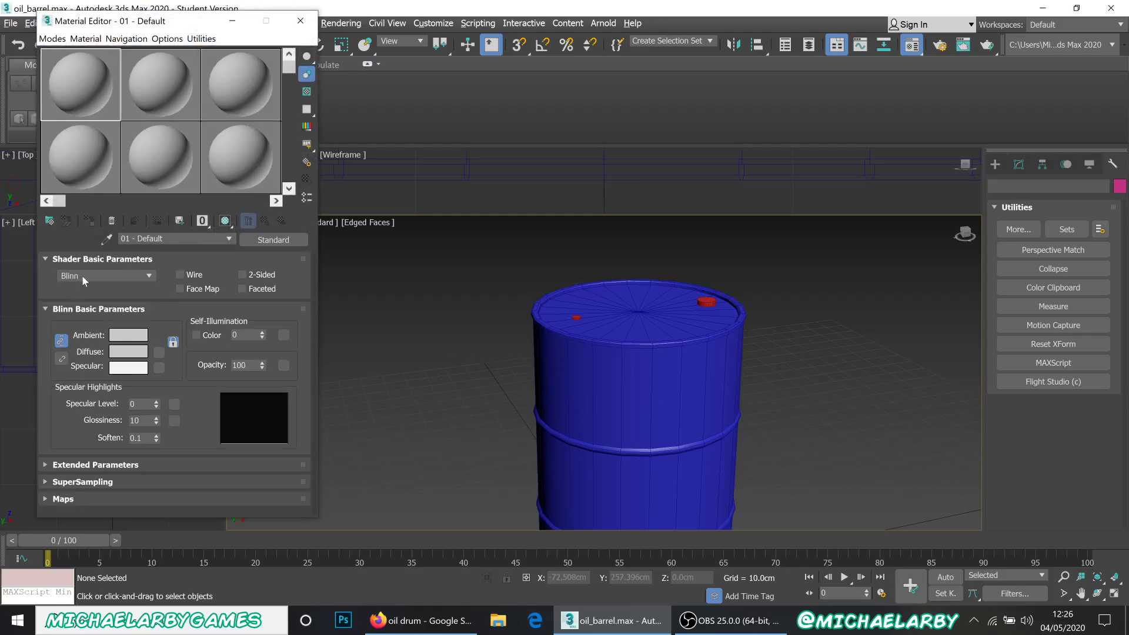
pyautogui.click(52, 39)
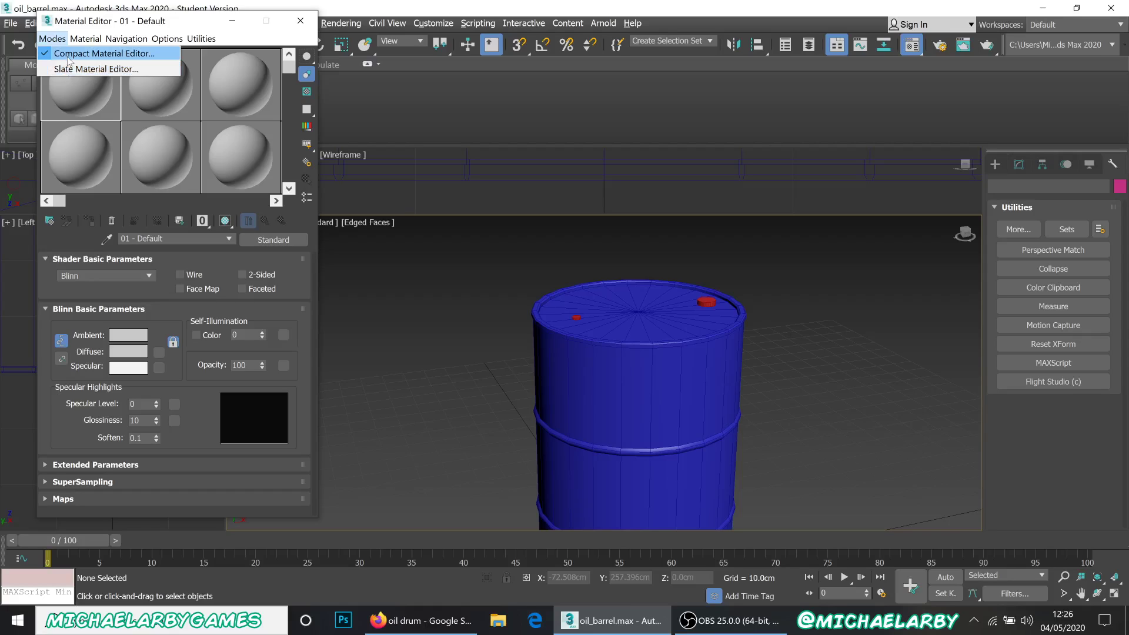
pyautogui.click(66, 69)
pyautogui.moveTo(69, 87); pyautogui.dragTo(589, 374)
pyautogui.moveTo(114, 107); pyautogui.dragTo(578, 320)
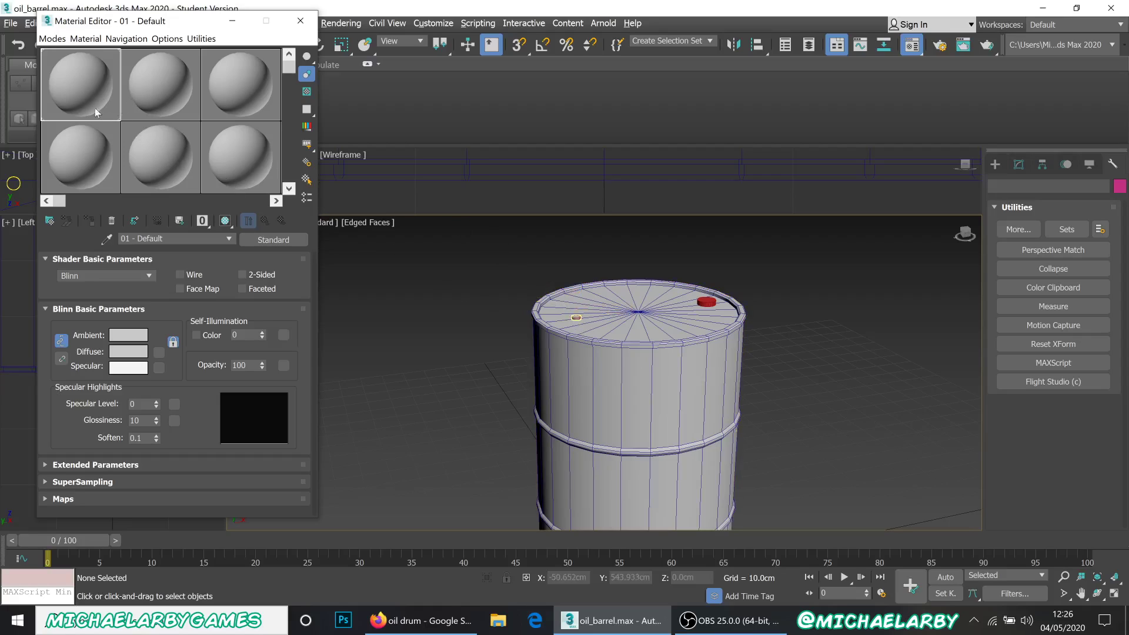
pyautogui.moveTo(94, 107); pyautogui.dragTo(689, 311)
# - Rename the assigned material "My oil drum material" and close the Material Editor
pyautogui.click(291, 221)
pyautogui.write('My oi')
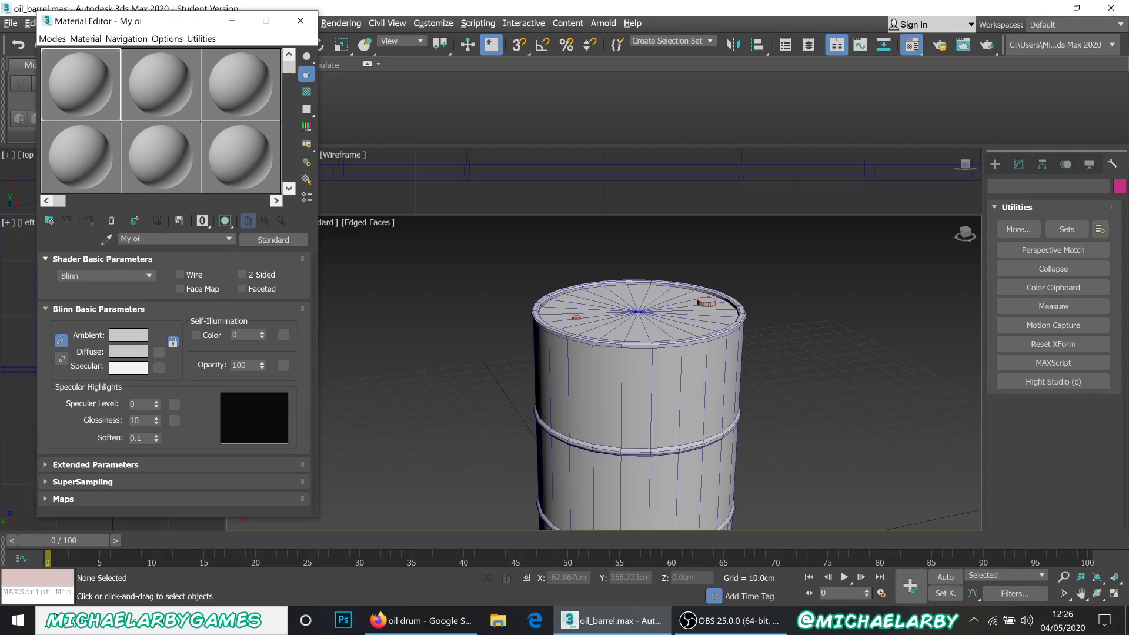
pyautogui.write('ld')
pyautogui.press('BackSpace')
pyautogui.write('drum material')
pyautogui.click(300, 20)
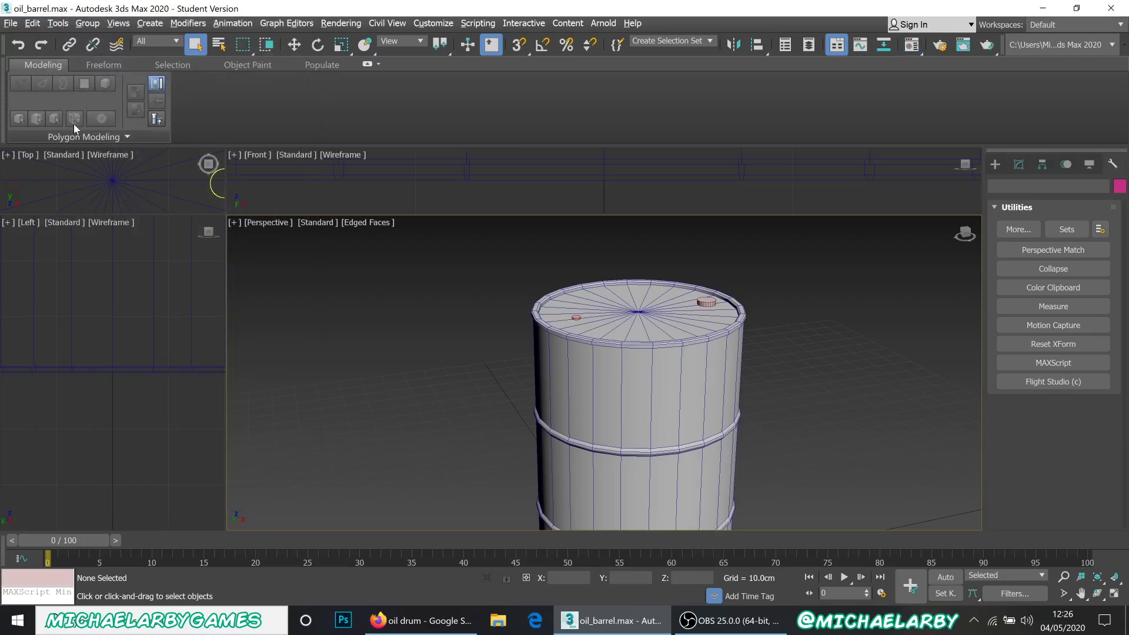
pyautogui.click(16, 26)
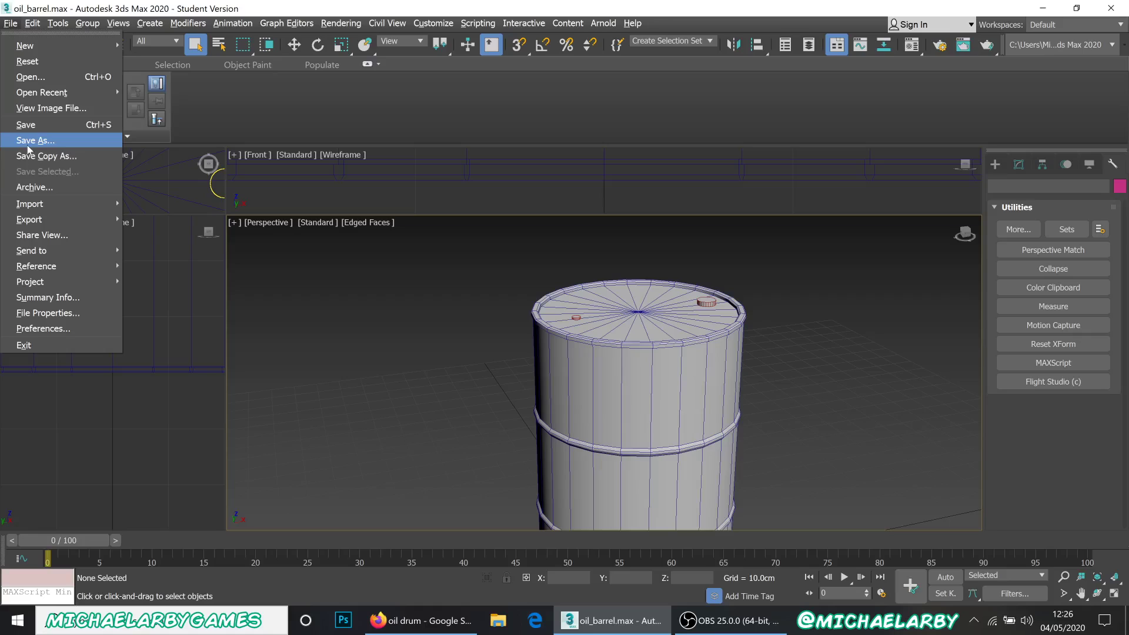
pyautogui.moveTo(41, 227)
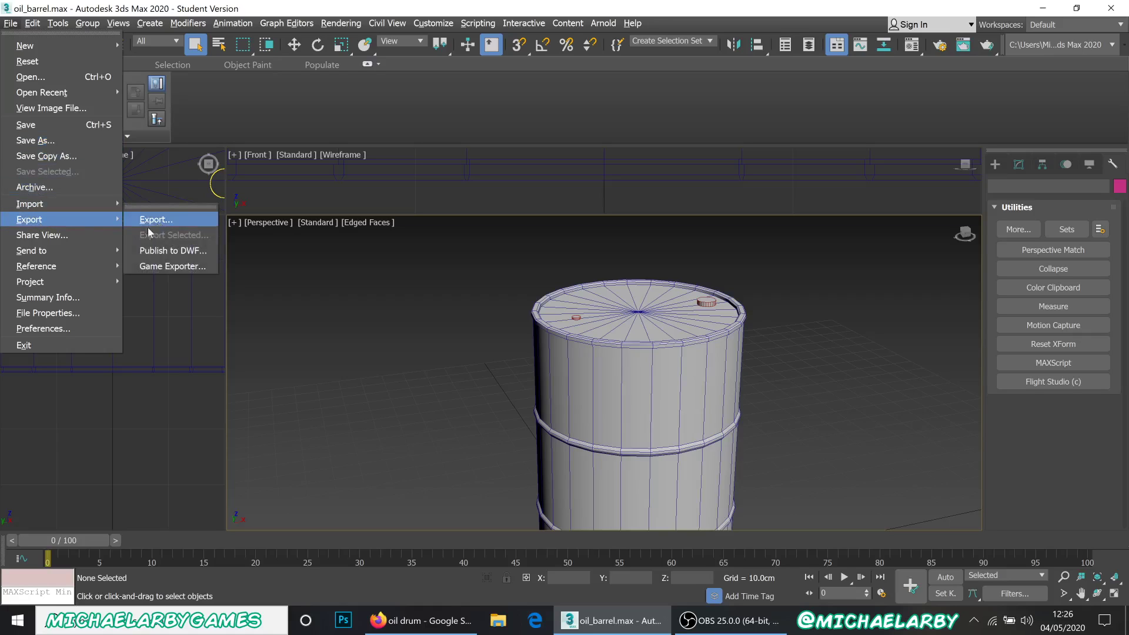
pyautogui.click(427, 361)
# - Select the barrel and both caps together and start exporting only the selected objects
pyautogui.scroll(-5, 502, 311)
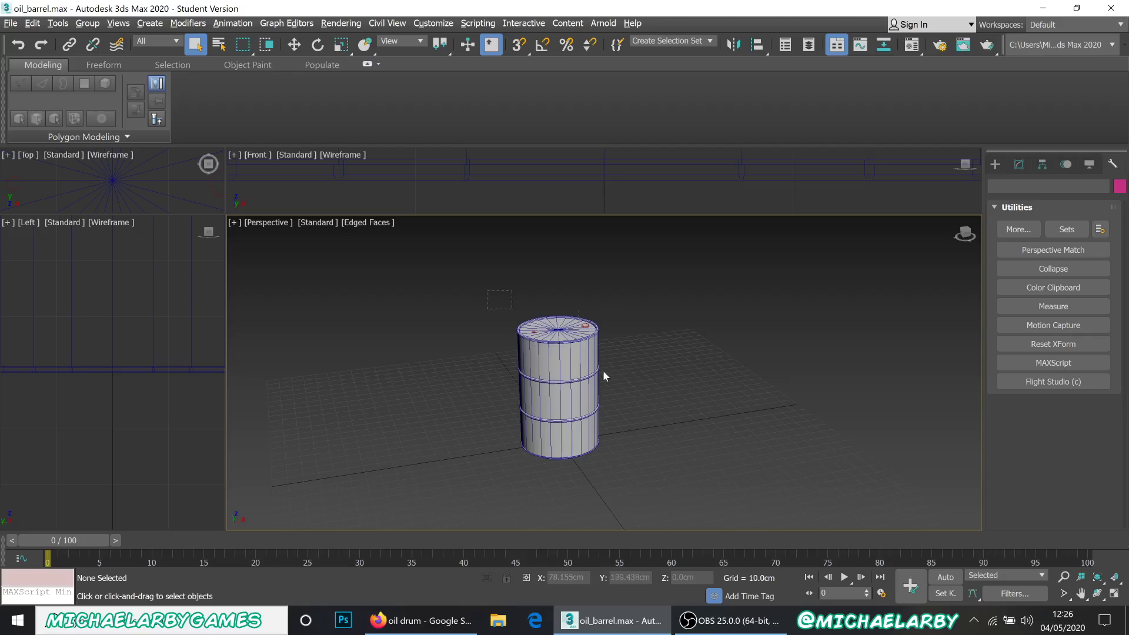
pyautogui.hotkey('ctrl', 'a')
pyautogui.click(10, 23)
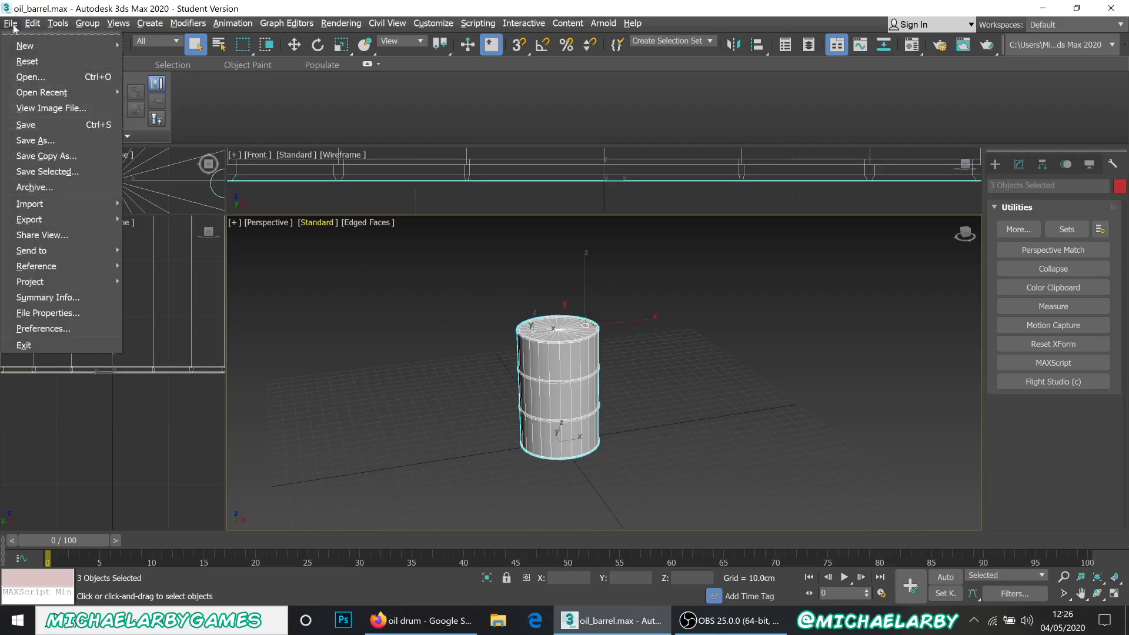
pyautogui.moveTo(68, 222)
pyautogui.click(154, 234)
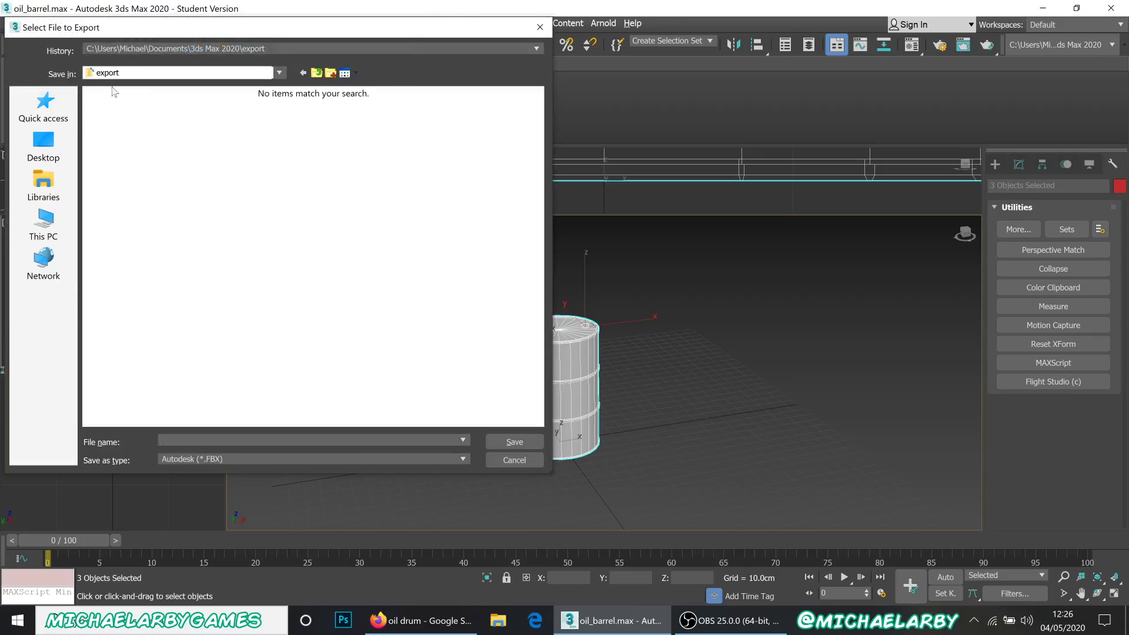
# - Set the export location to the "3D incomp - Oil Barrel" folder, inside ARTWORK > random experiments on the DATA (D:) drive
pyautogui.click(47, 220)
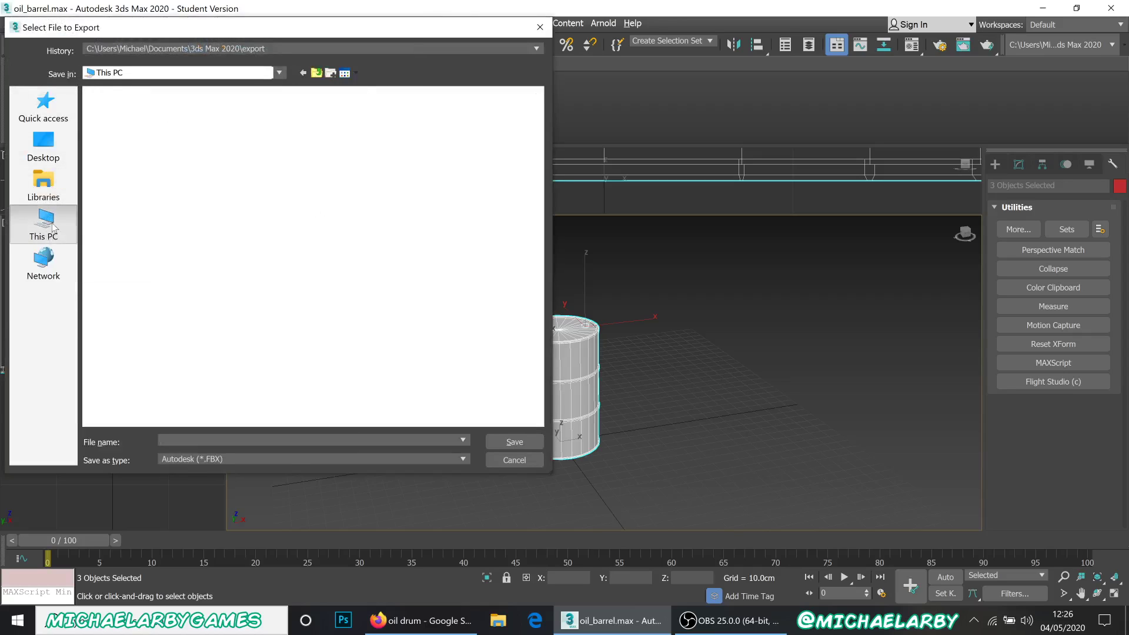
pyautogui.doubleClick(288, 280)
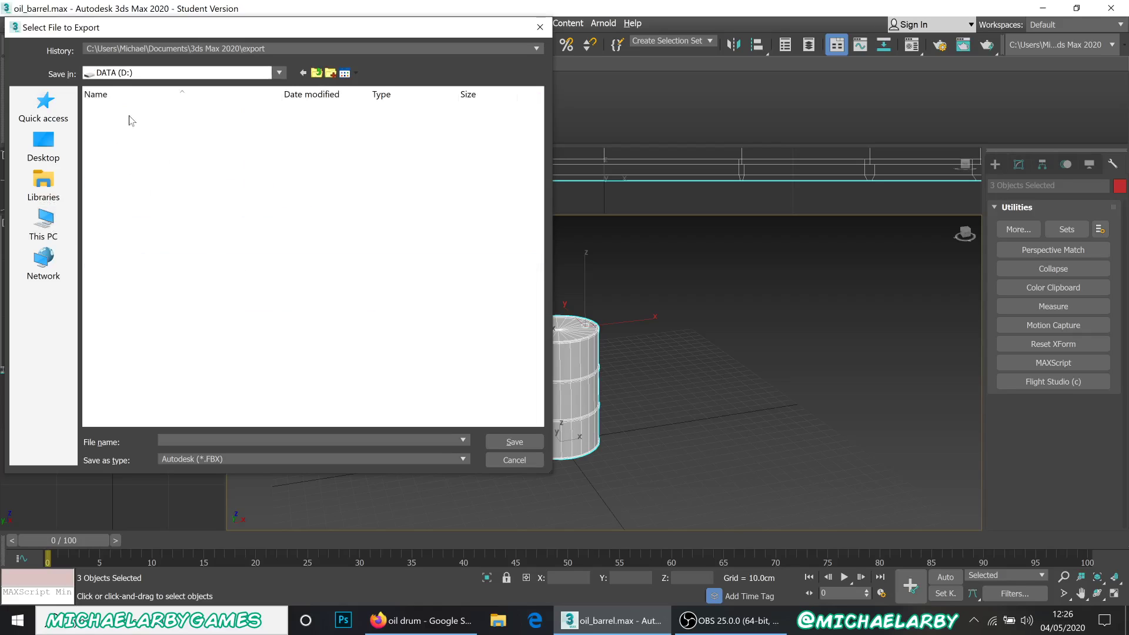
pyautogui.doubleClick(140, 142)
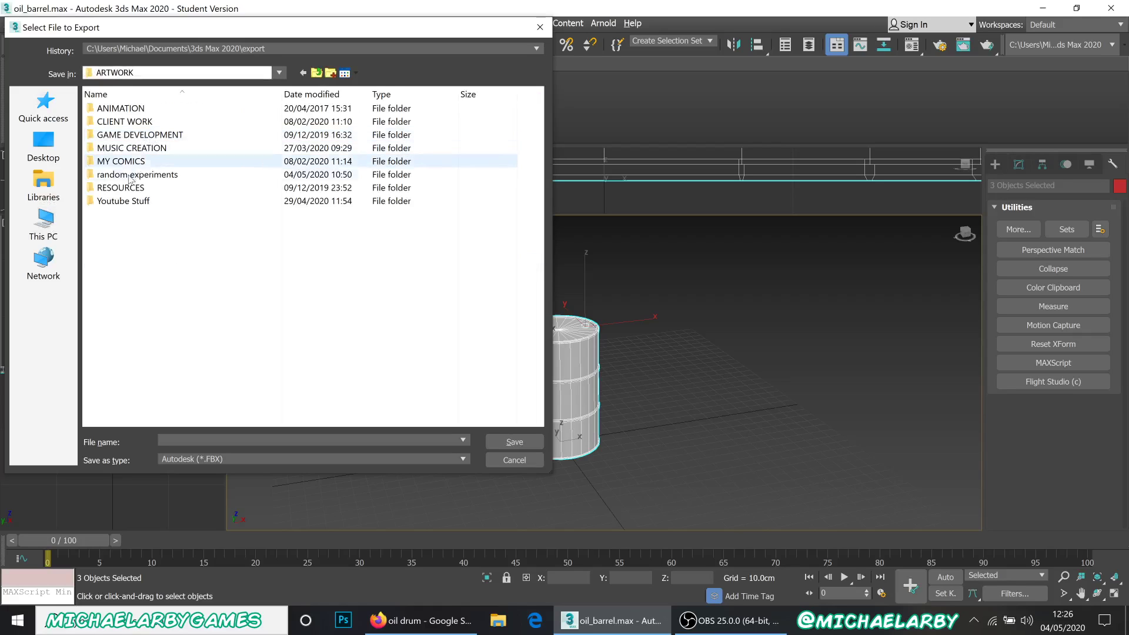
pyautogui.doubleClick(141, 173)
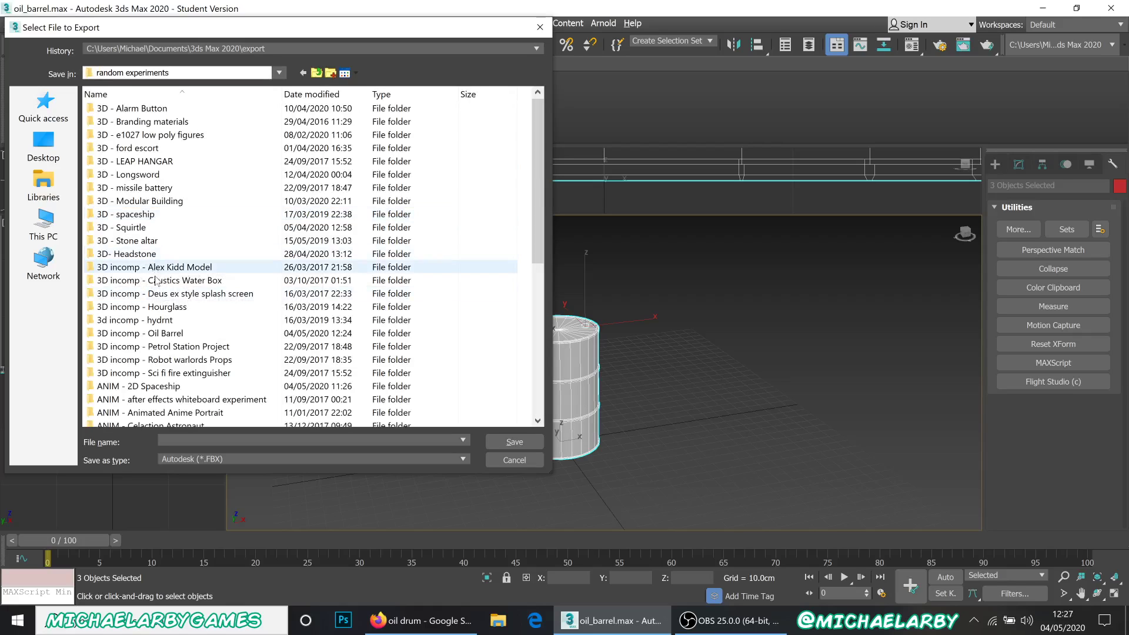
pyautogui.click(149, 334)
pyautogui.doubleClick(150, 334)
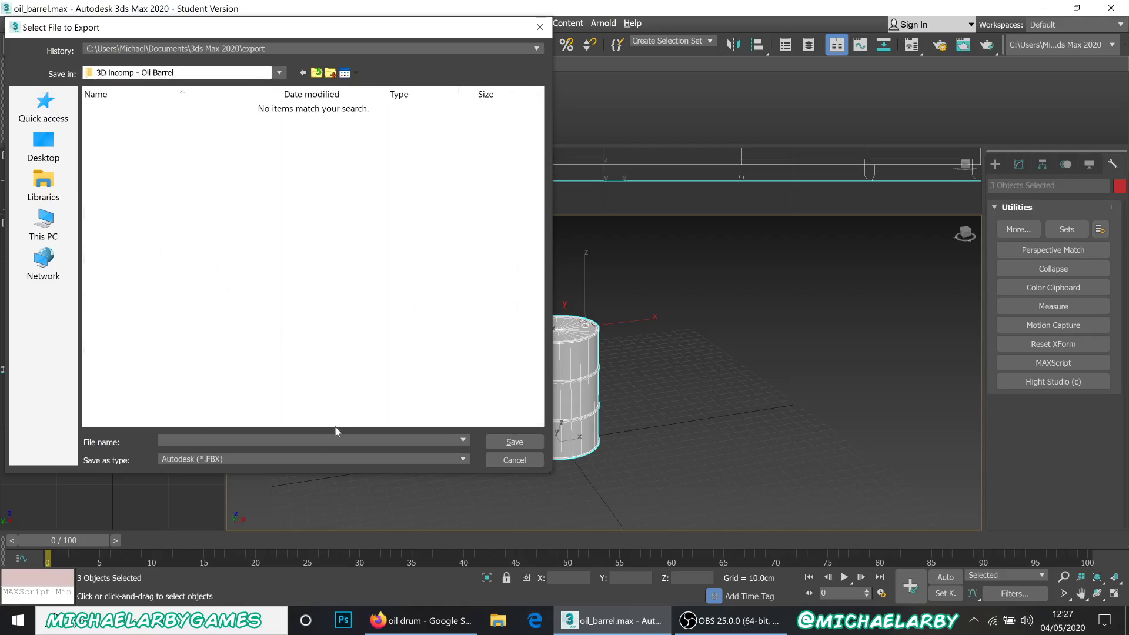
# - Name the export file oil_barrel_lowpoly and export it as FBX with the Autodesk Media & Entertainment preset
pyautogui.write('oil')
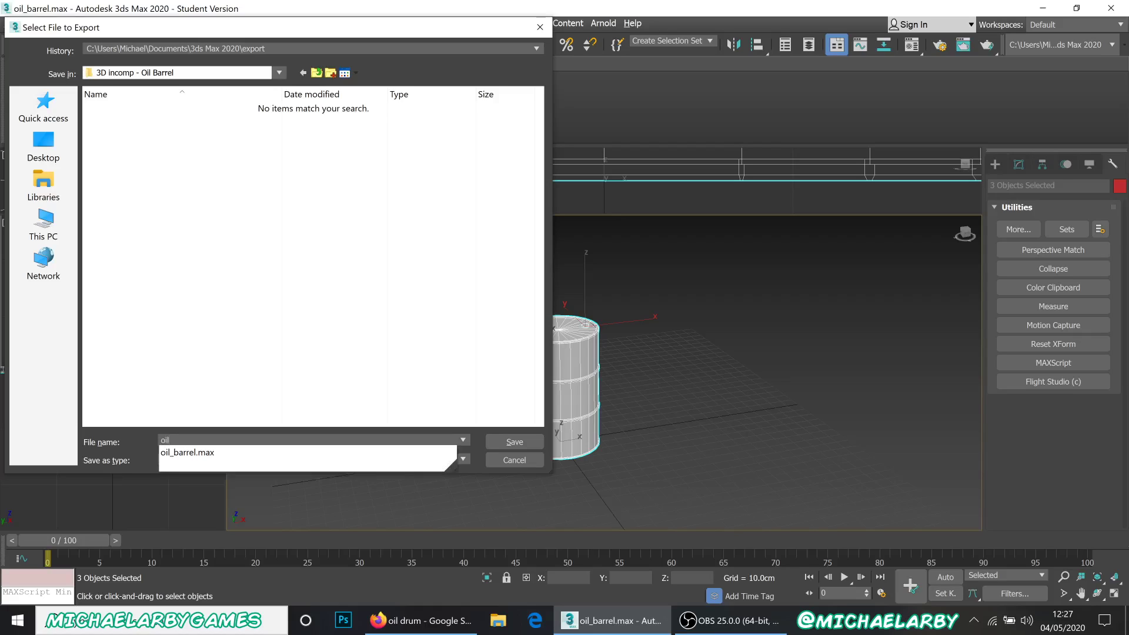
pyautogui.write('_barrel')
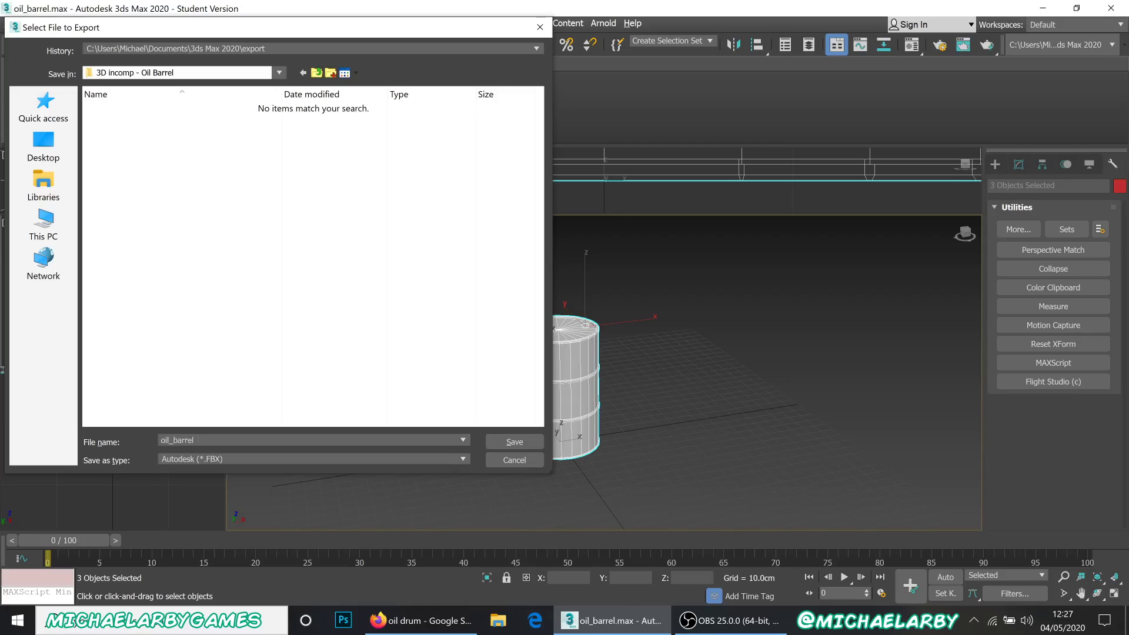
pyautogui.write('_lowpoly')
pyautogui.click(515, 442)
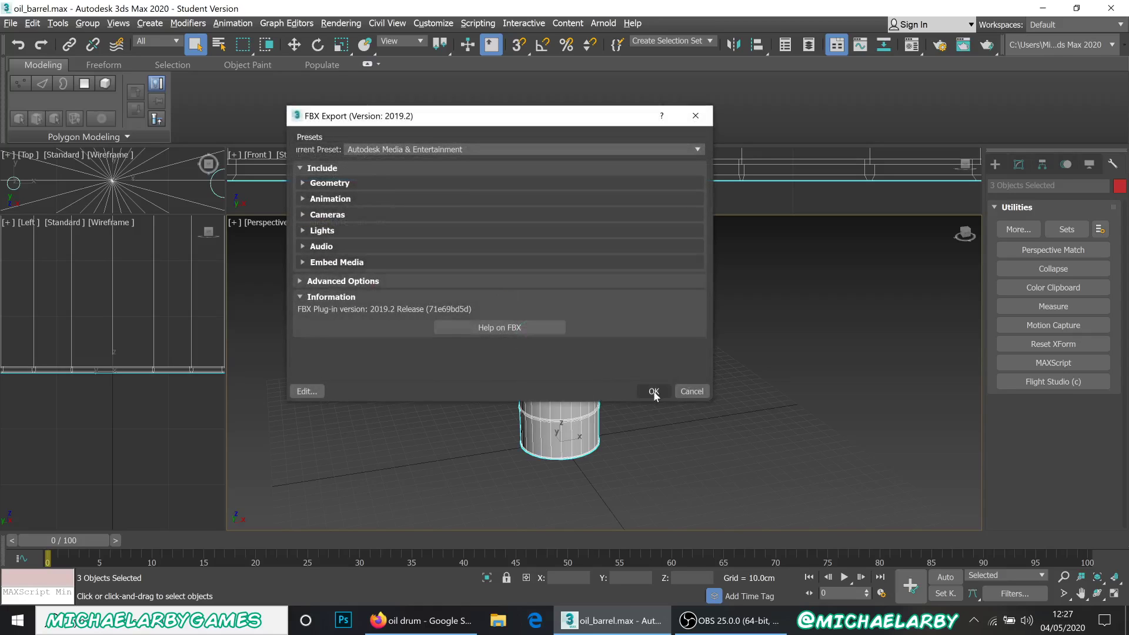
pyautogui.click(654, 391)
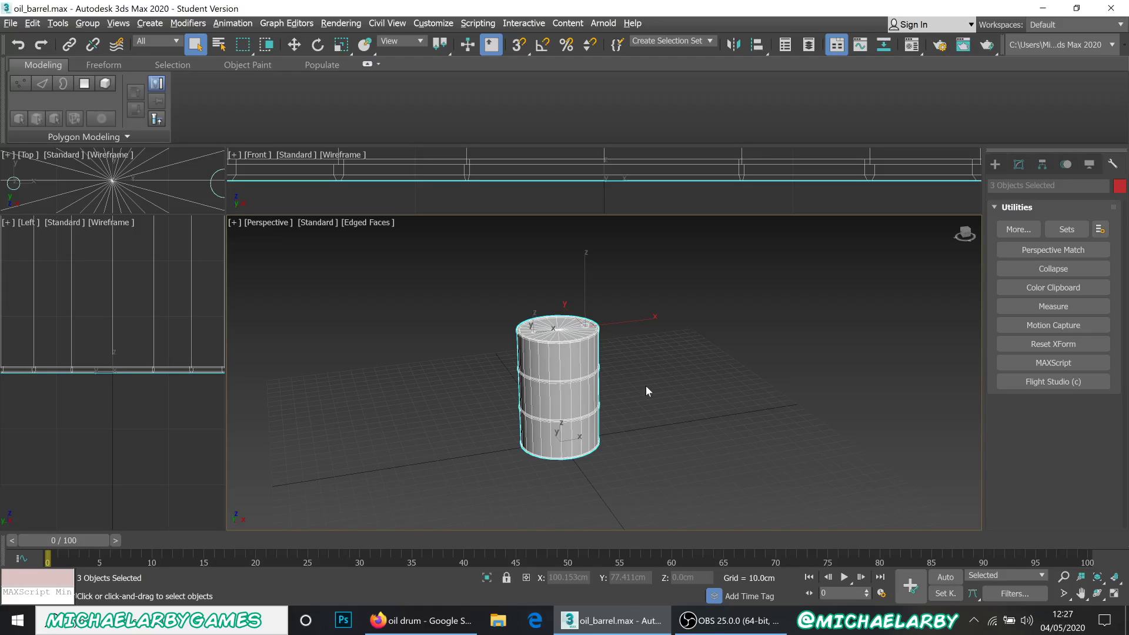
pyautogui.click(755, 629)
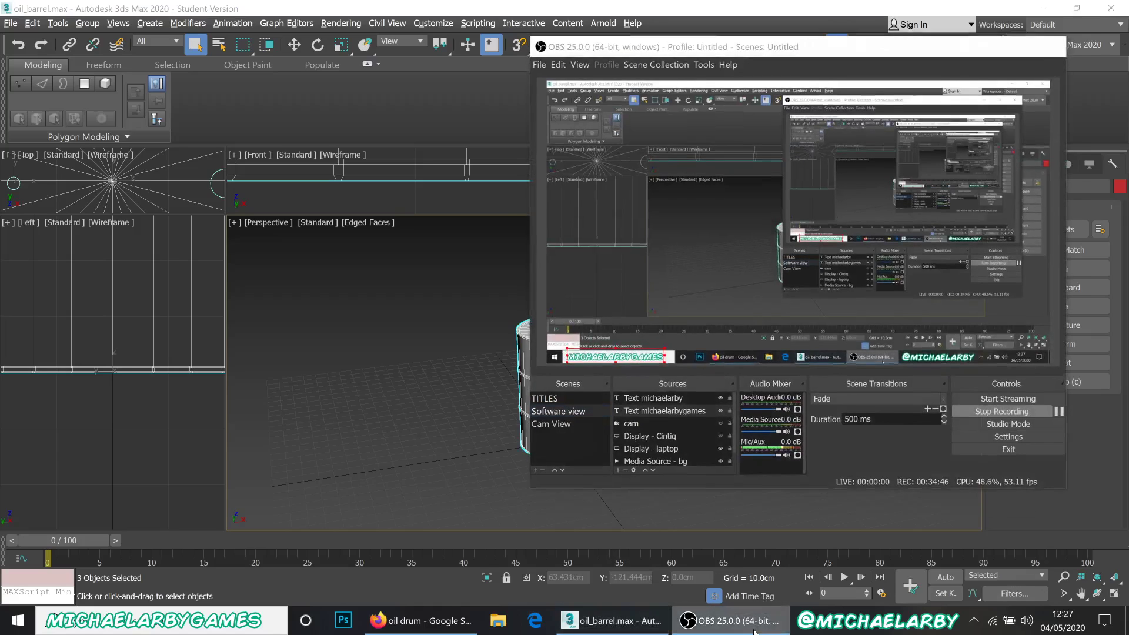
pyautogui.click(754, 627)
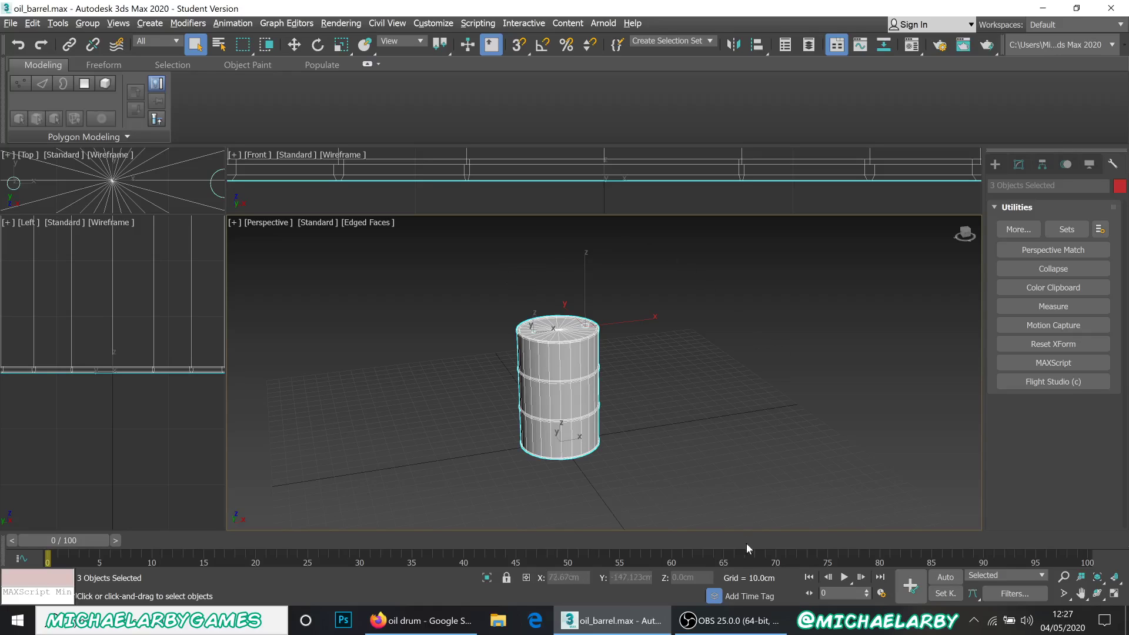
pyautogui.moveTo(703, 629)
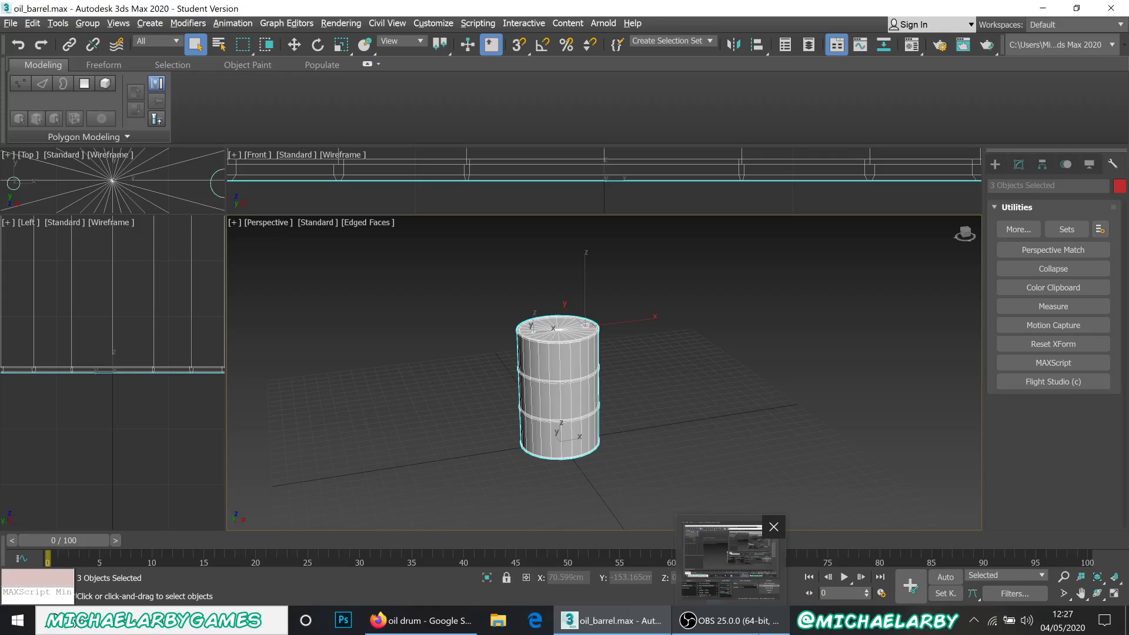
pyautogui.click(735, 621)
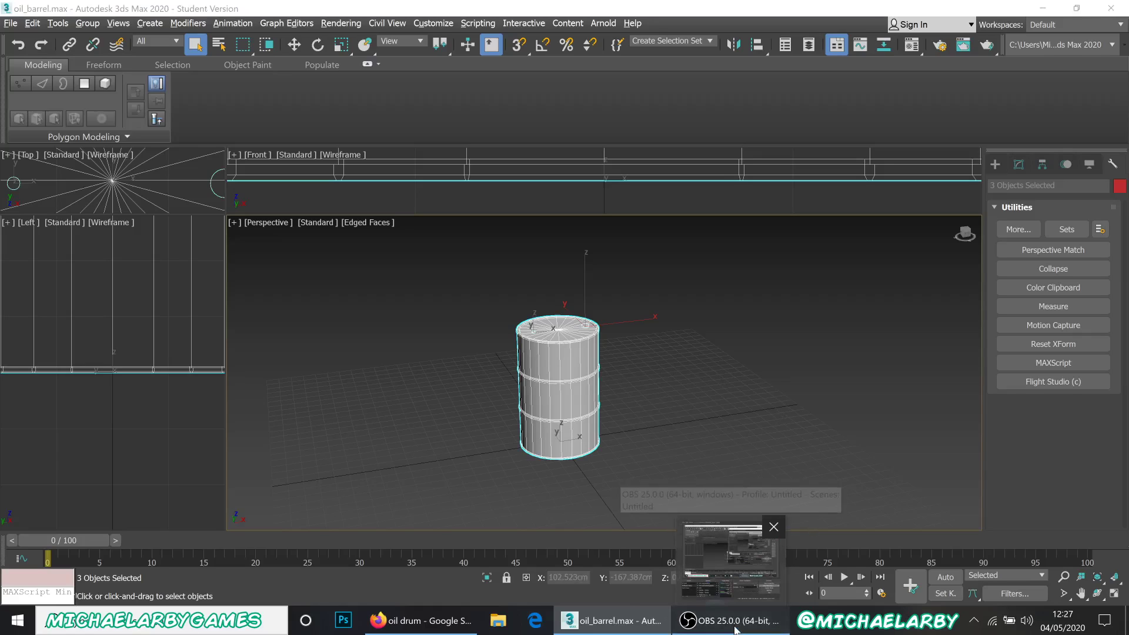